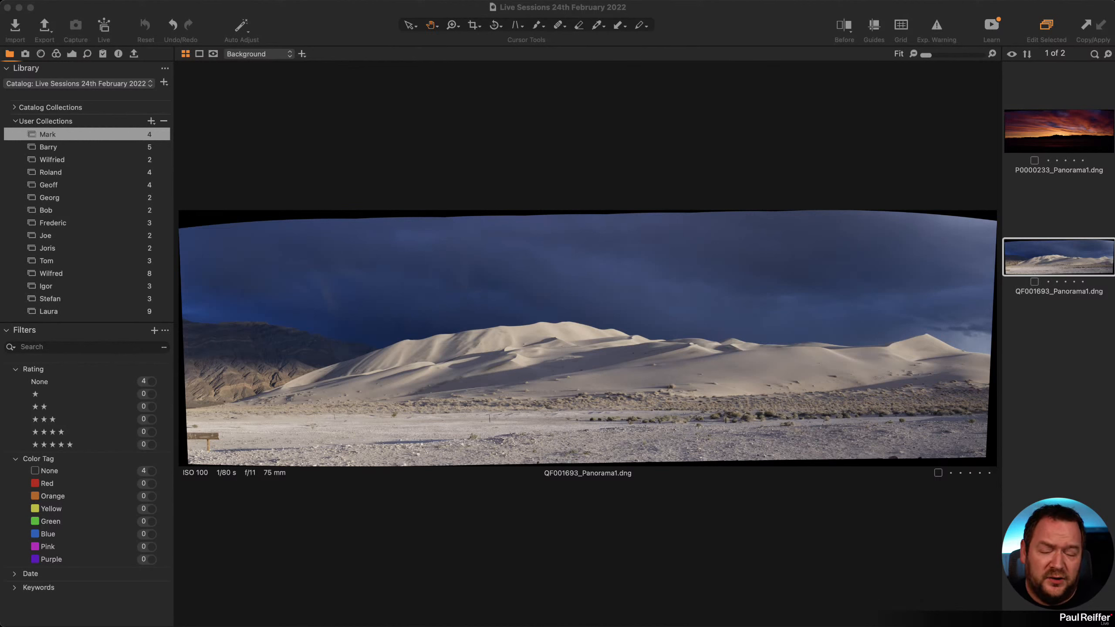
# Raise the Natural Clarity of the dune panorama to 88 and compare the effect up close and on the whole image.
pyautogui.click(73, 55)
pyautogui.click(72, 54)
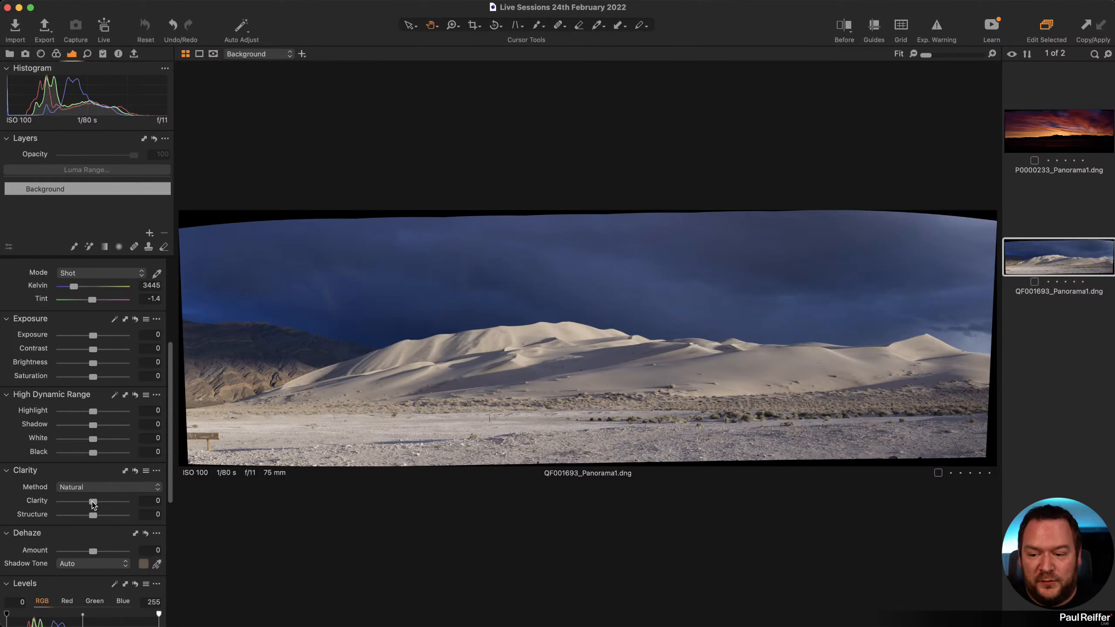
pyautogui.press('z')
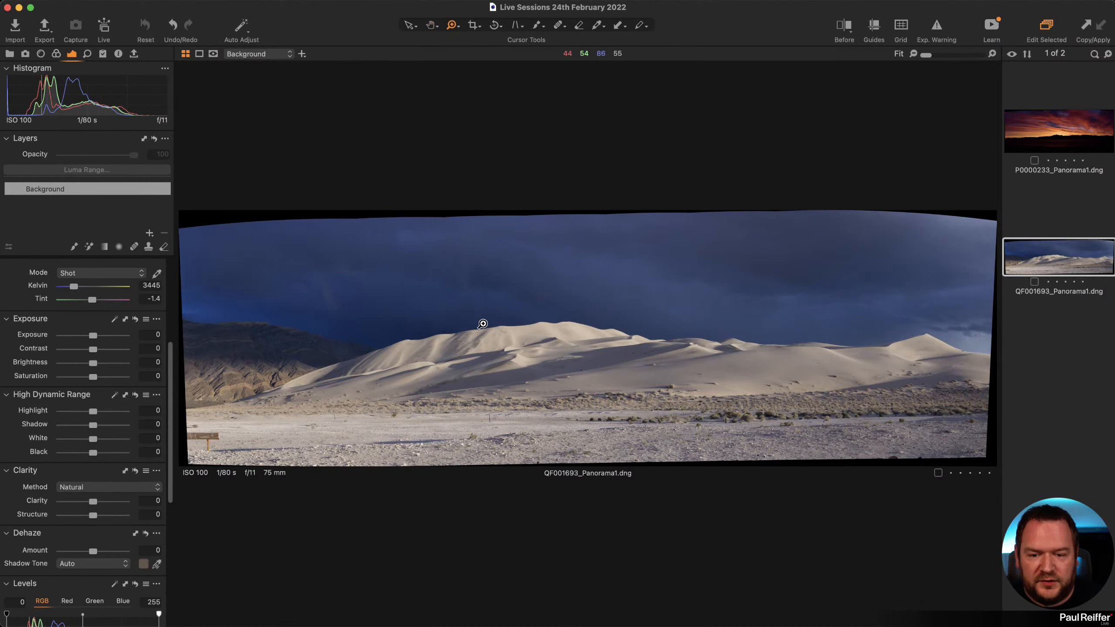
pyautogui.click(645, 418)
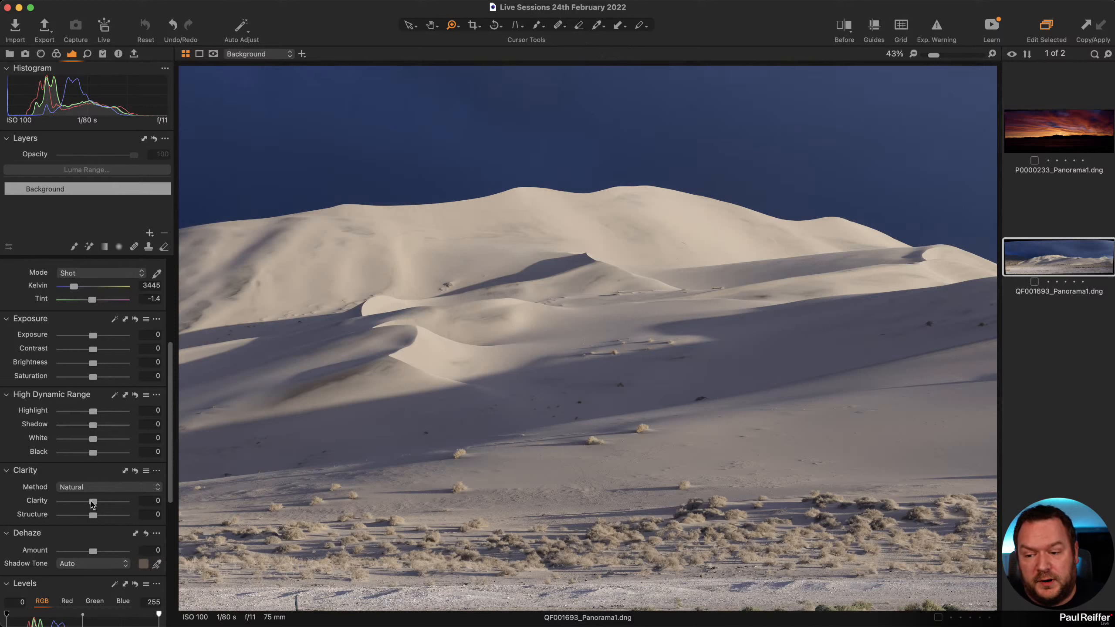
pyautogui.moveTo(93, 501); pyautogui.dragTo(102, 504)
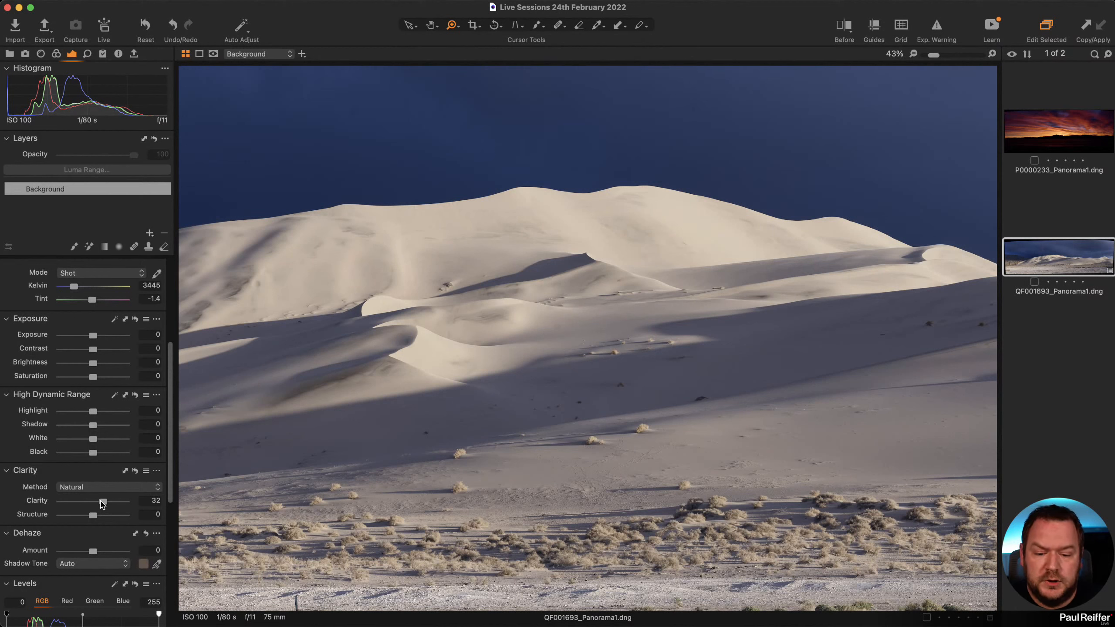
pyautogui.moveTo(102, 505); pyautogui.dragTo(118, 505)
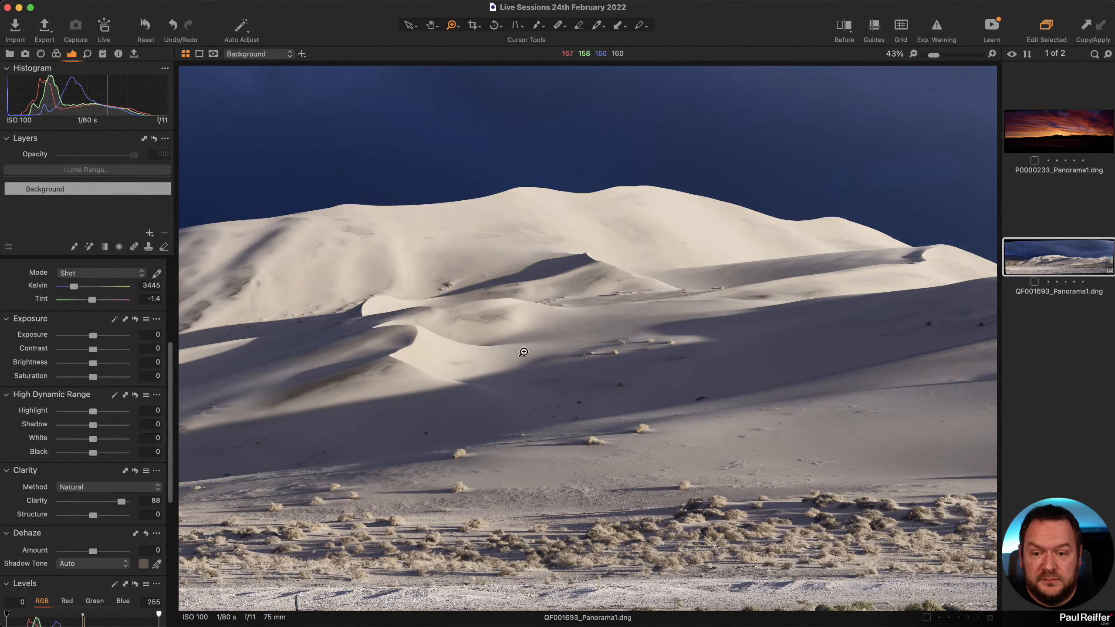
pyautogui.click(914, 53)
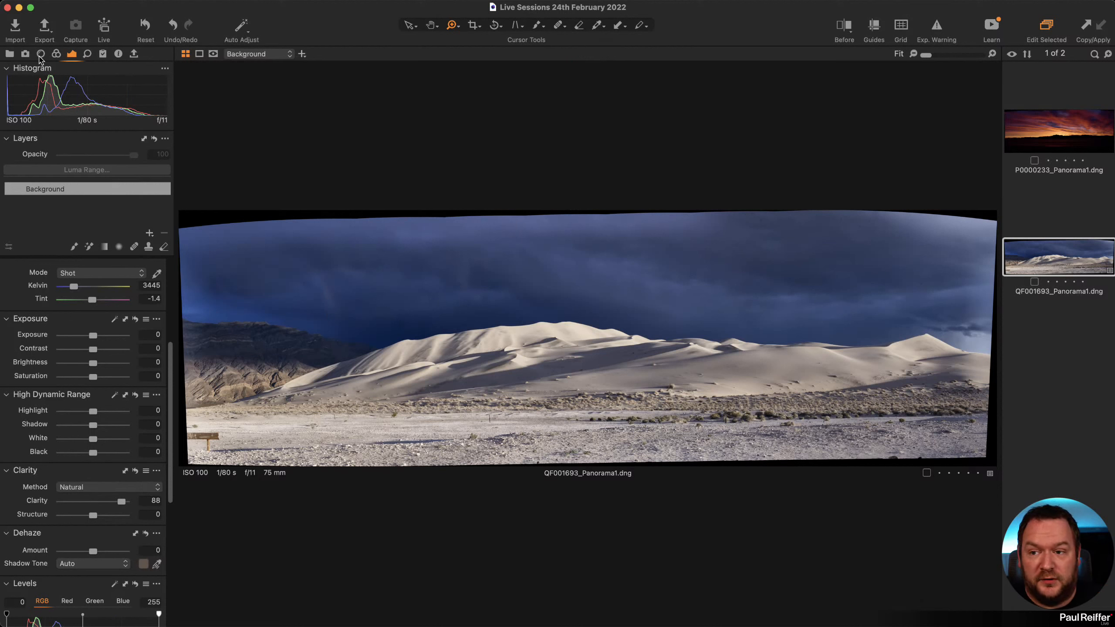
# Try a Light Falloff lens correction of 100 on the panorama and reset it to 0.
pyautogui.click(41, 54)
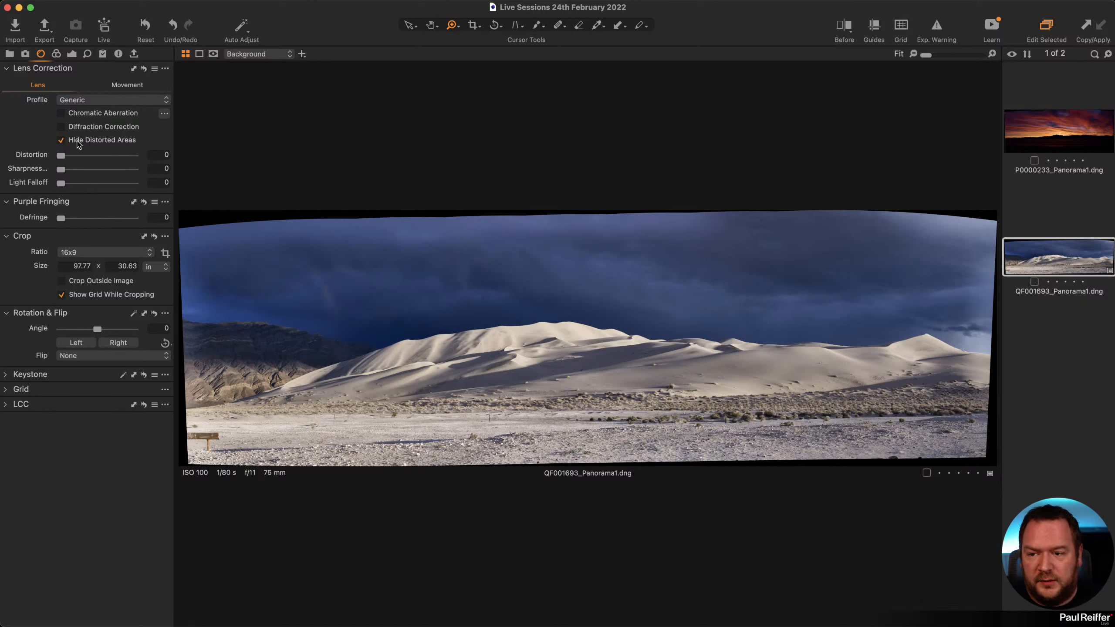
pyautogui.click(103, 103)
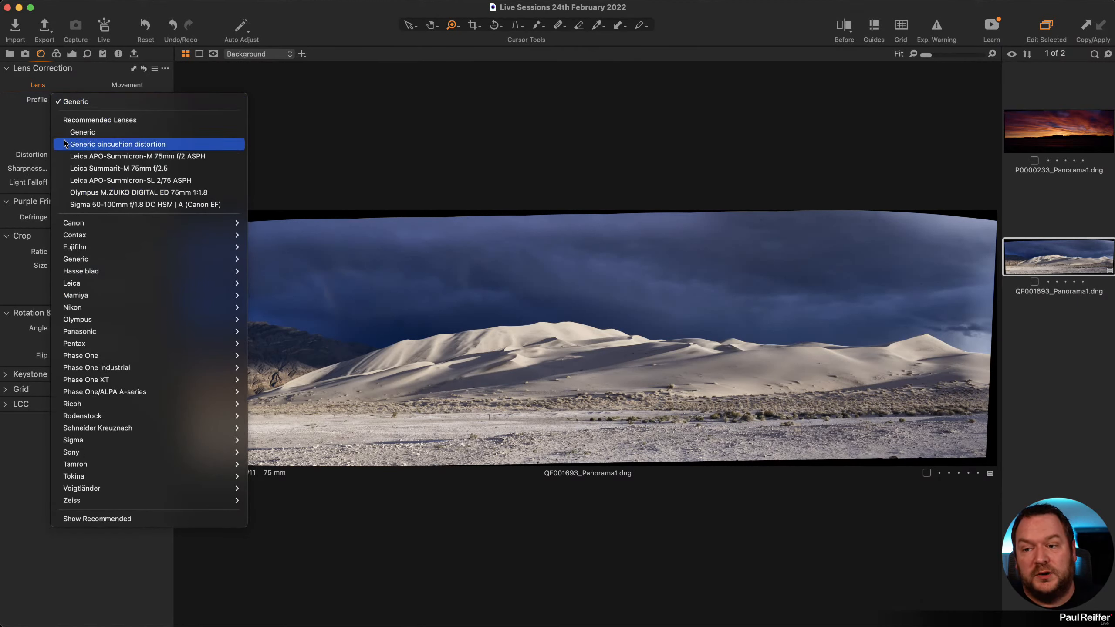
pyautogui.click(17, 119)
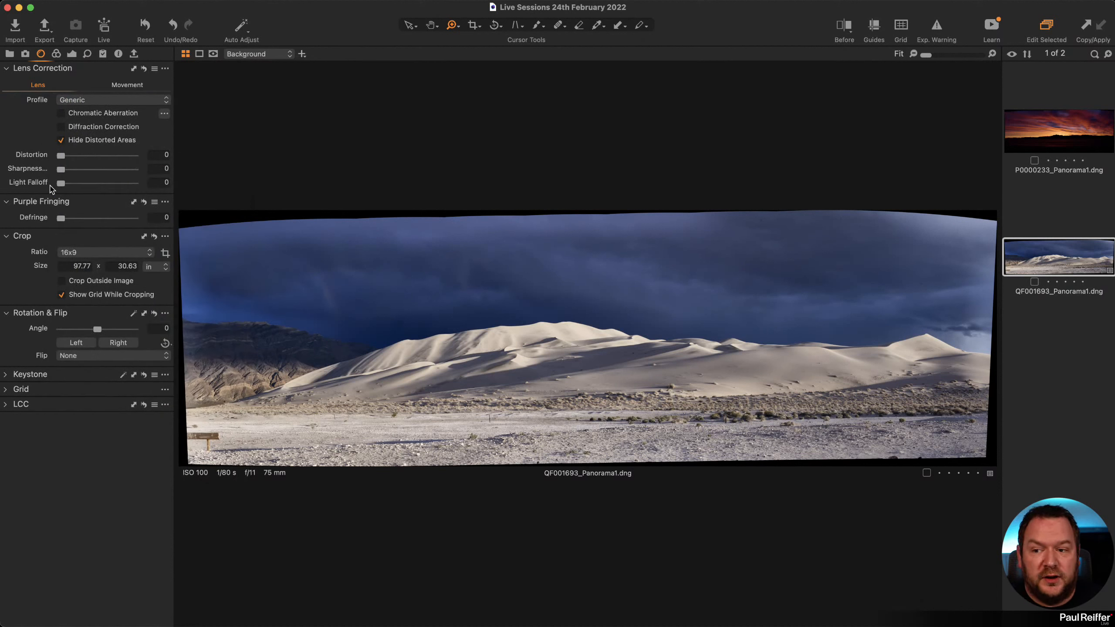
pyautogui.click(117, 184)
pyautogui.moveTo(119, 186); pyautogui.dragTo(122, 190)
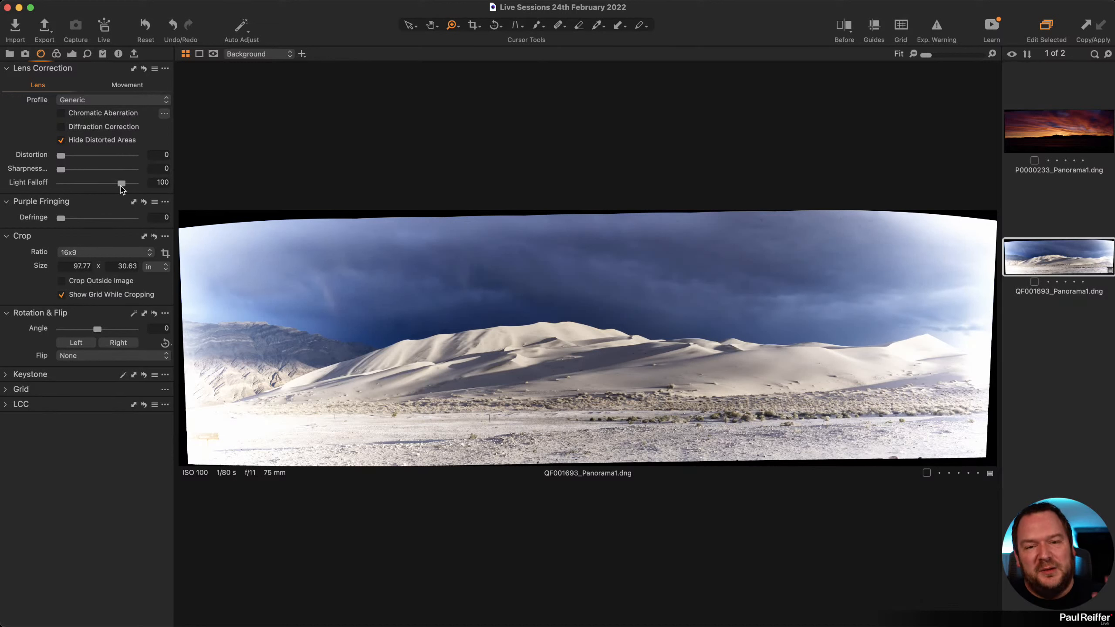
pyautogui.doubleClick(122, 190)
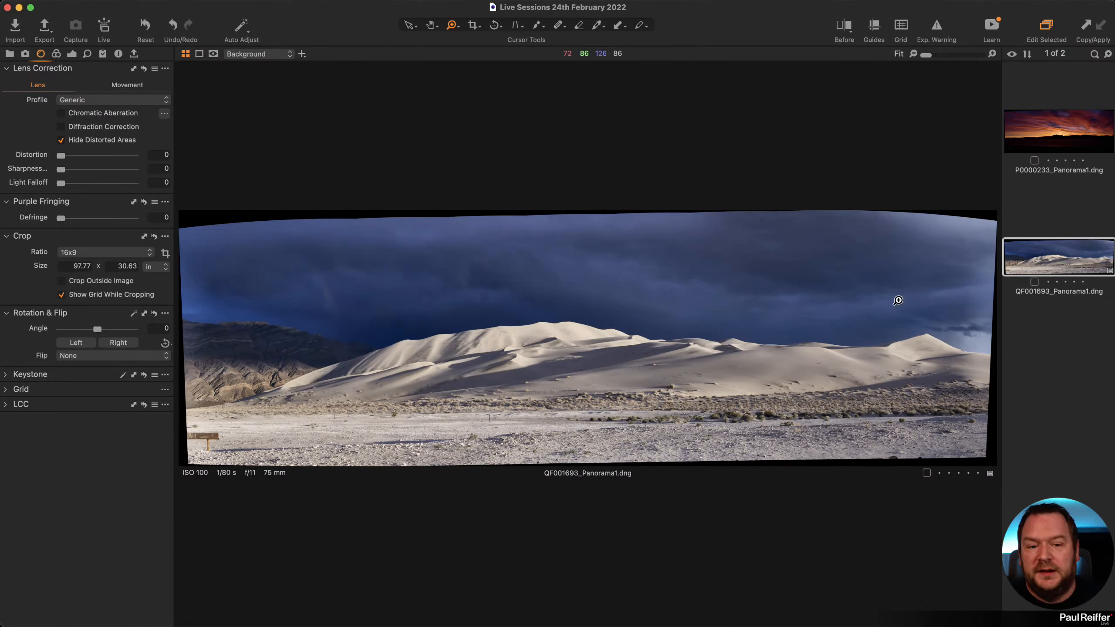
# Inspect the sky near the panorama's curved right edge, reset Clarity to compare, and set it to 81.
pyautogui.click(72, 54)
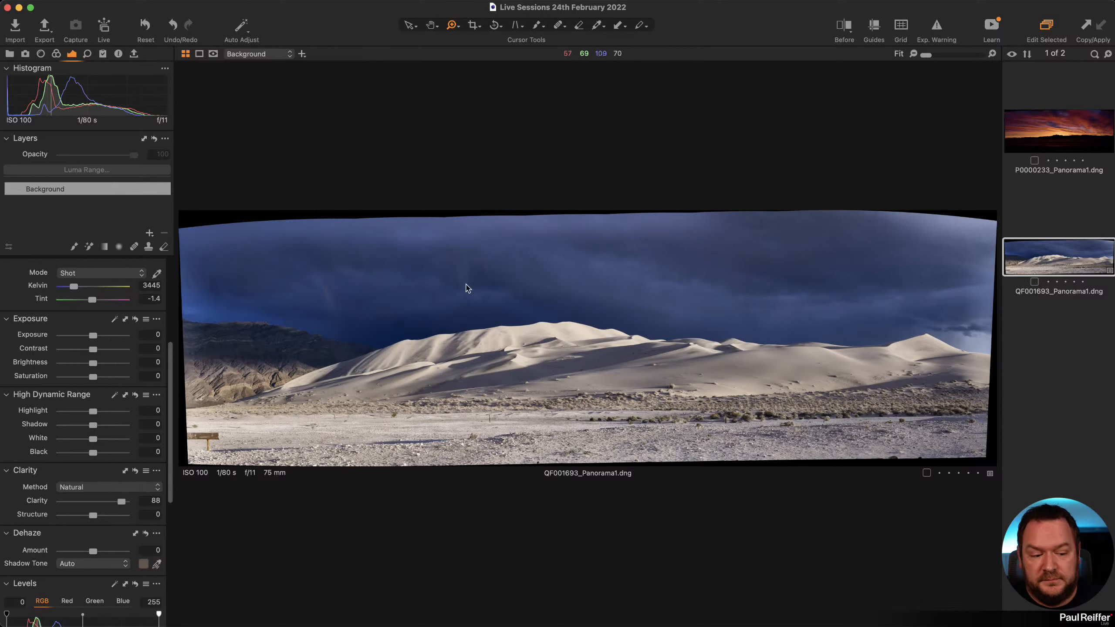
pyautogui.click(911, 253)
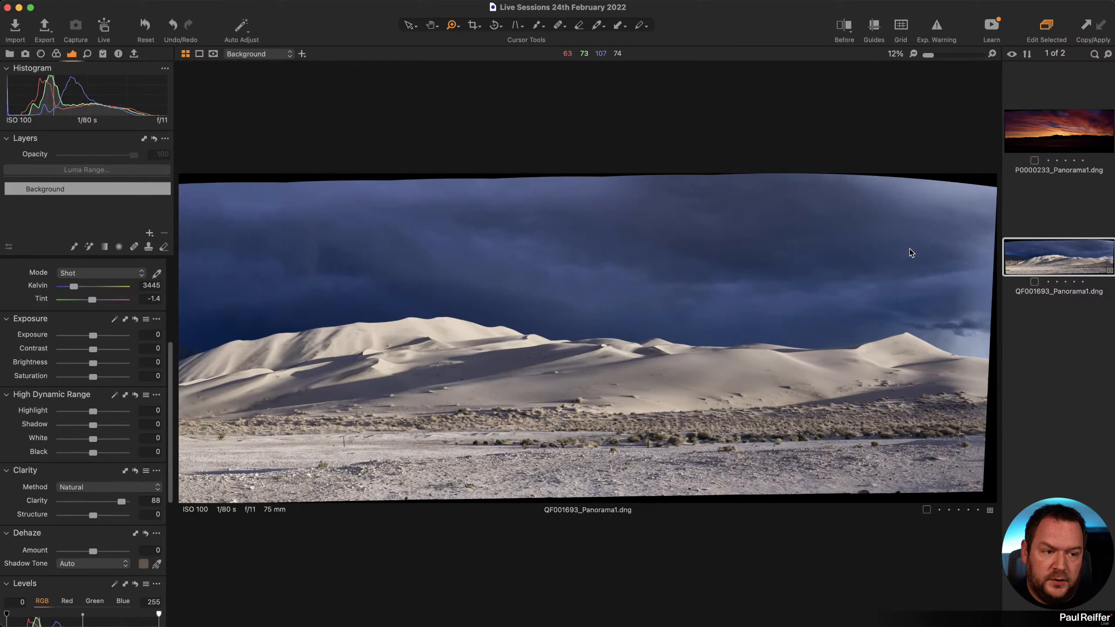
pyautogui.click(940, 210)
pyautogui.click(931, 206)
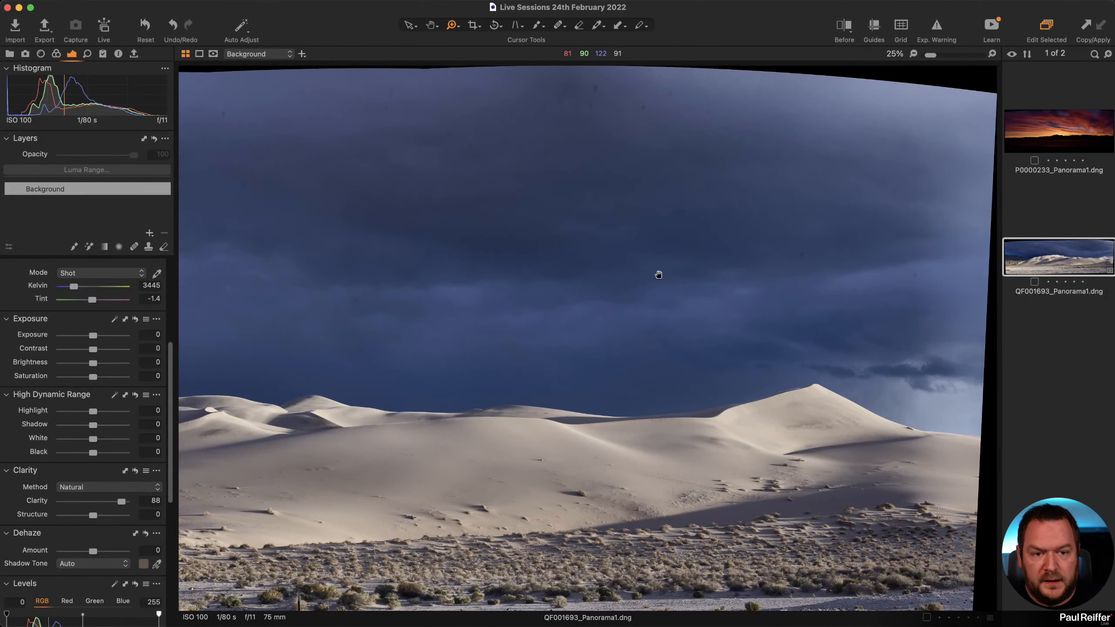
pyautogui.click(861, 171)
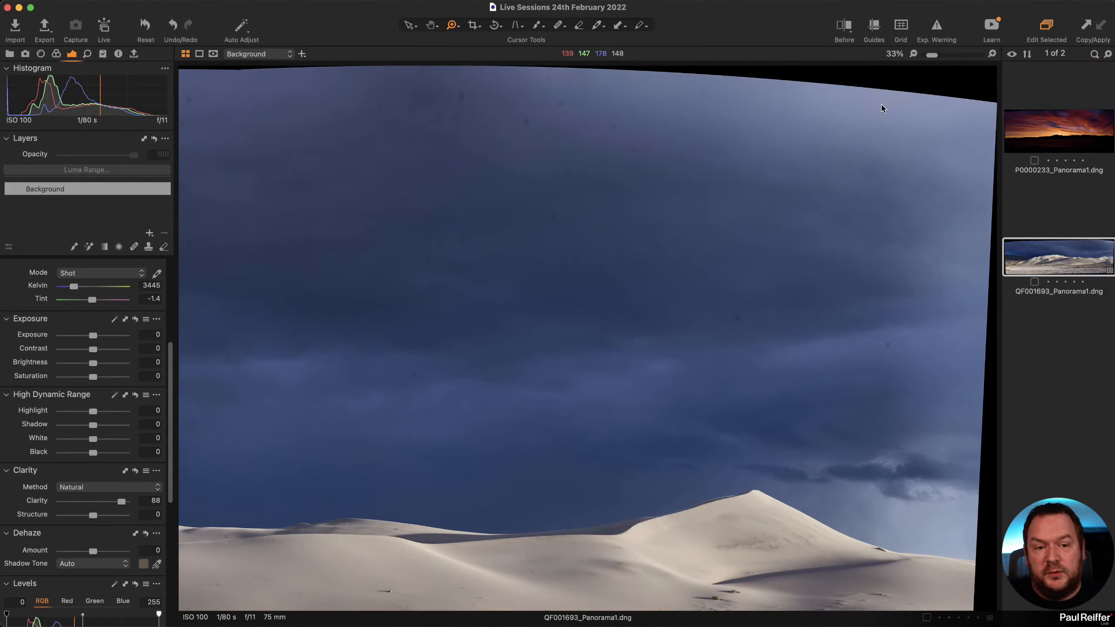
pyautogui.doubleClick(120, 501)
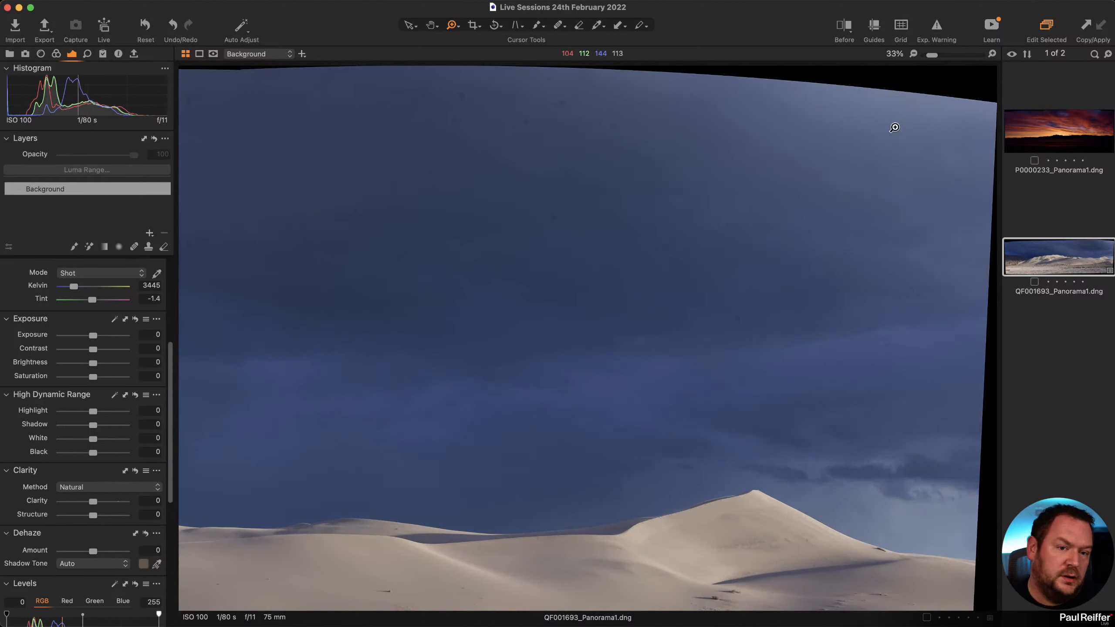
pyautogui.moveTo(94, 502); pyautogui.dragTo(118, 502)
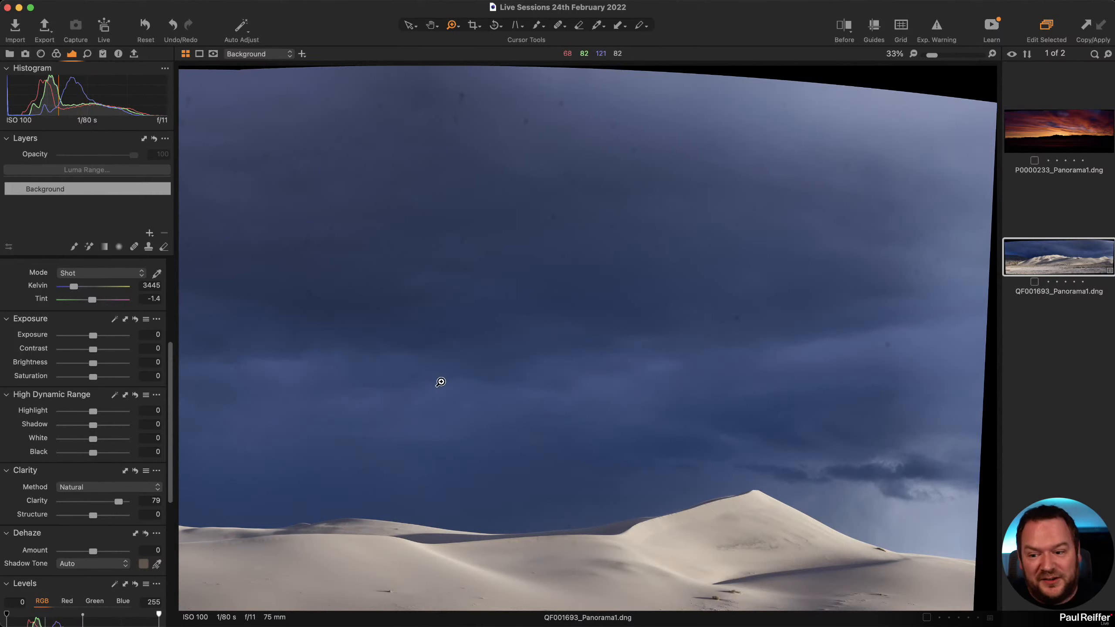
pyautogui.moveTo(118, 506); pyautogui.dragTo(119, 505)
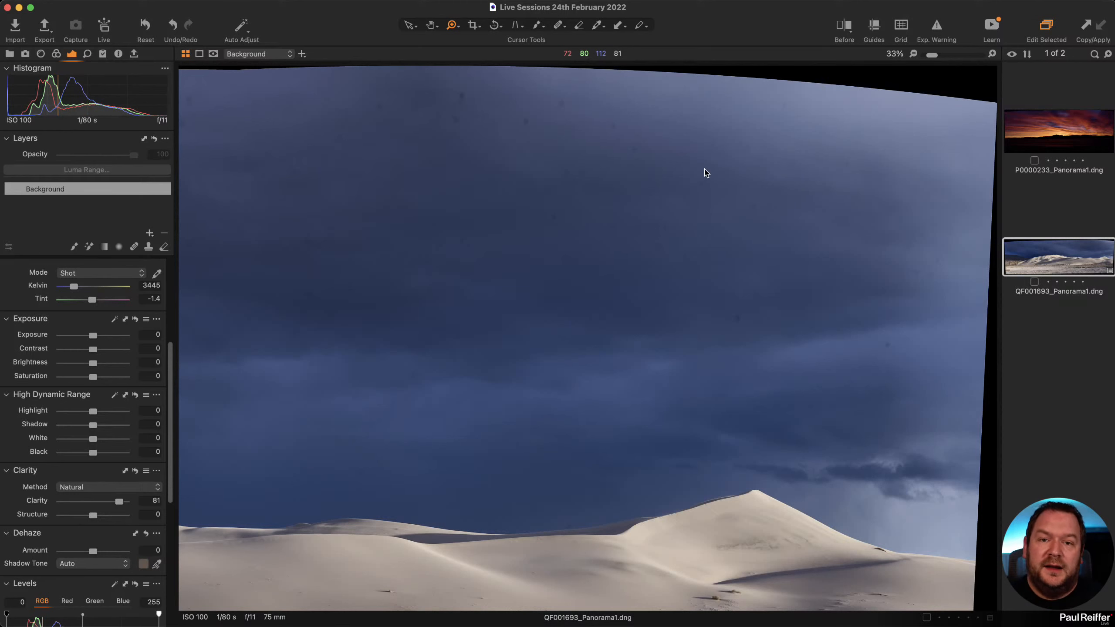
# Examine the clarity effect on the sky and dunes up close and across the whole panorama.
pyautogui.moveTo(504, 349); pyautogui.dragTo(633, 220)
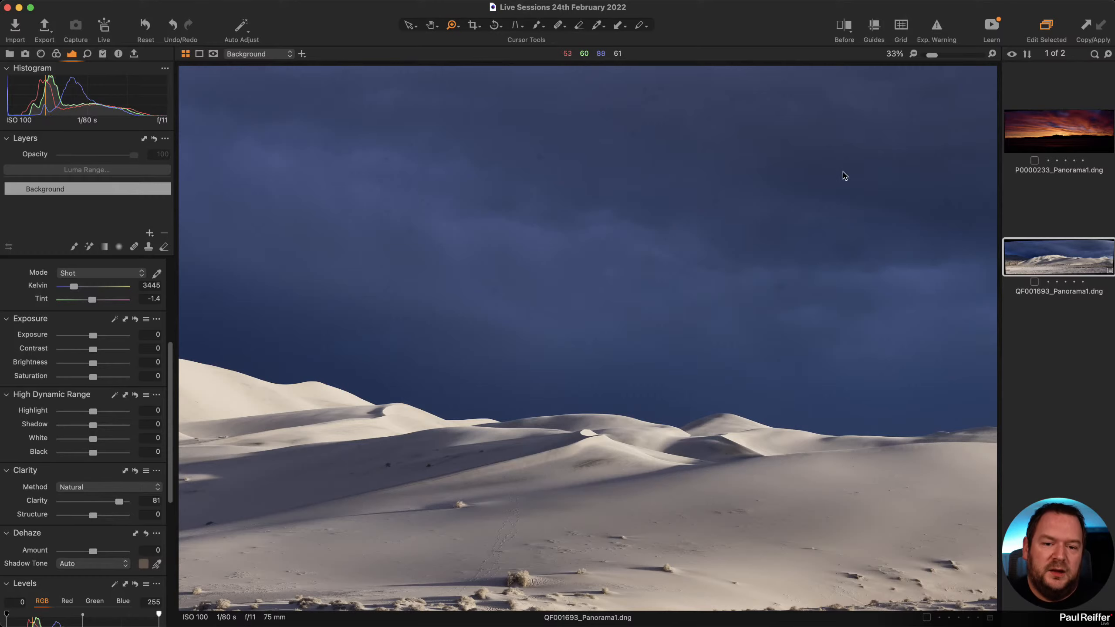
pyautogui.click(582, 326)
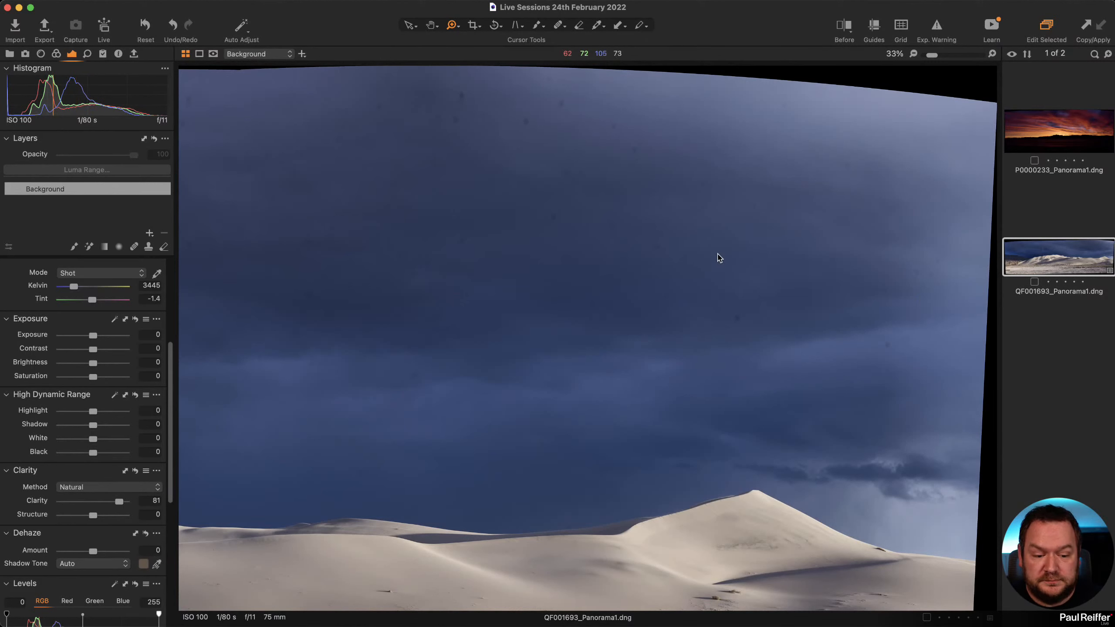
pyautogui.press('super+minus')
pyautogui.press('super+minus')
pyautogui.press('super+minus')
pyautogui.press('super+minus')
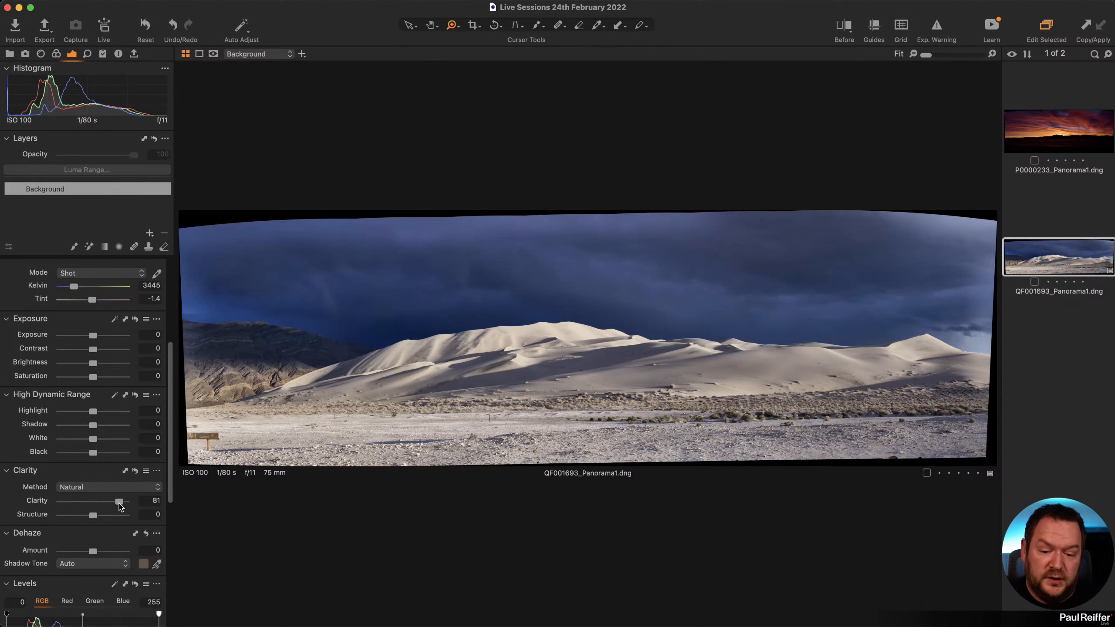
pyautogui.scroll(-1, 120, 507)
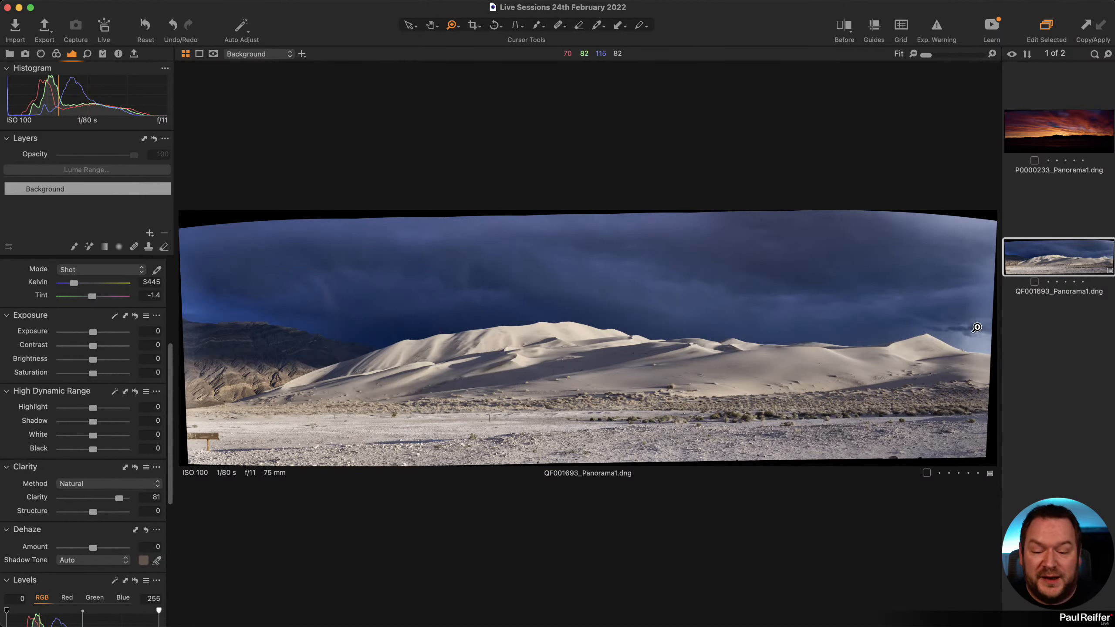
# Crop the panorama with the Unconstrained ratio to about 93.67 x 26.89 in, leaving out the black curved edges.
pyautogui.click(475, 27)
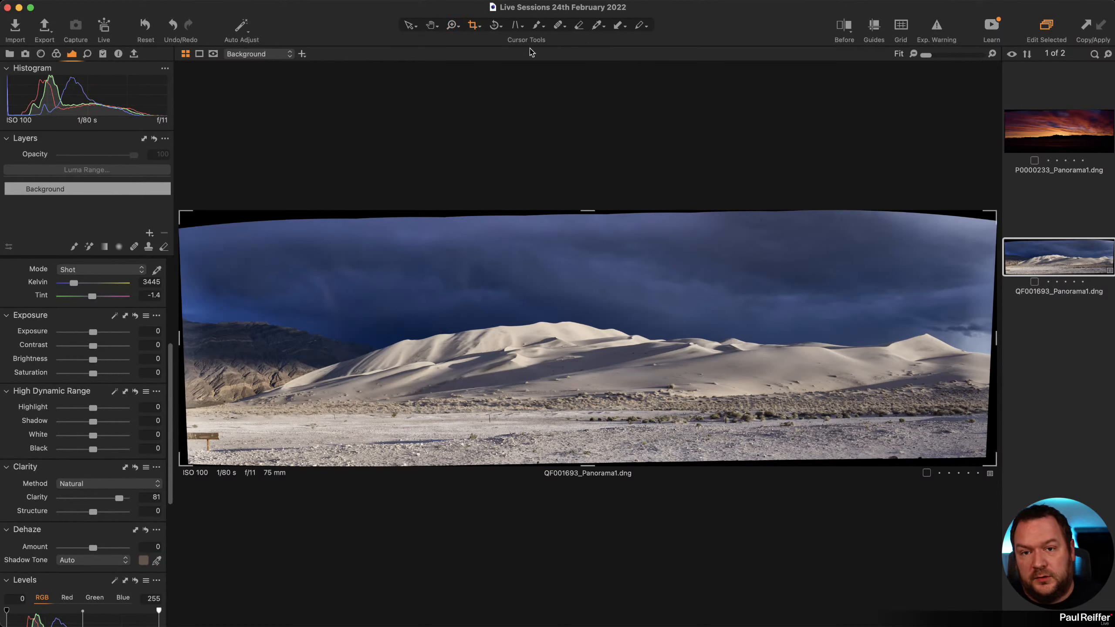
pyautogui.moveTo(993, 215); pyautogui.dragTo(986, 217)
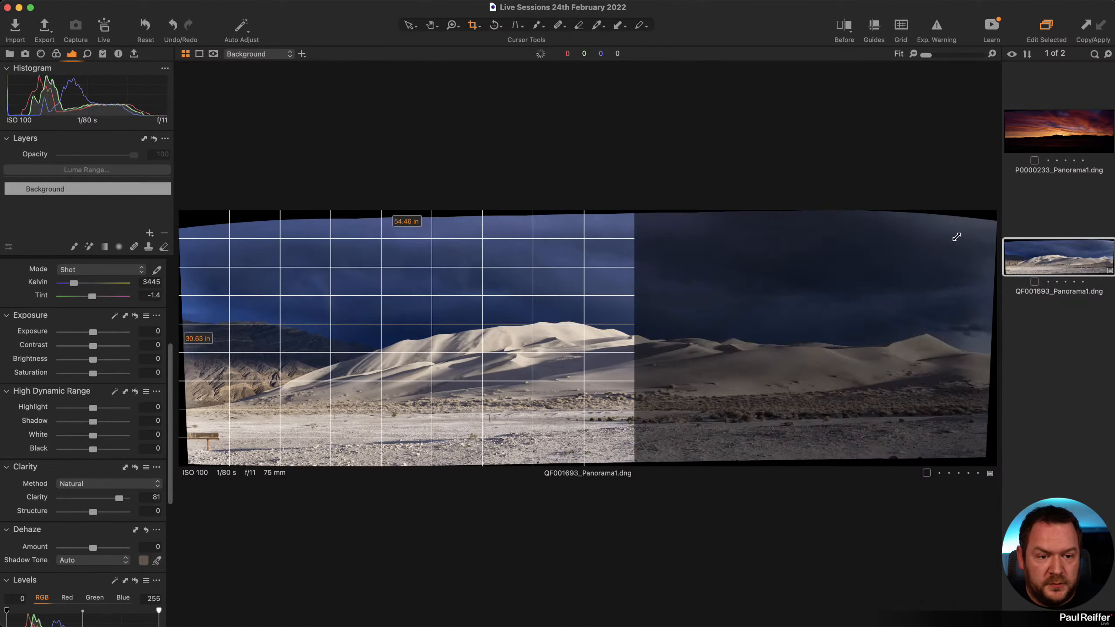
pyautogui.click(472, 27)
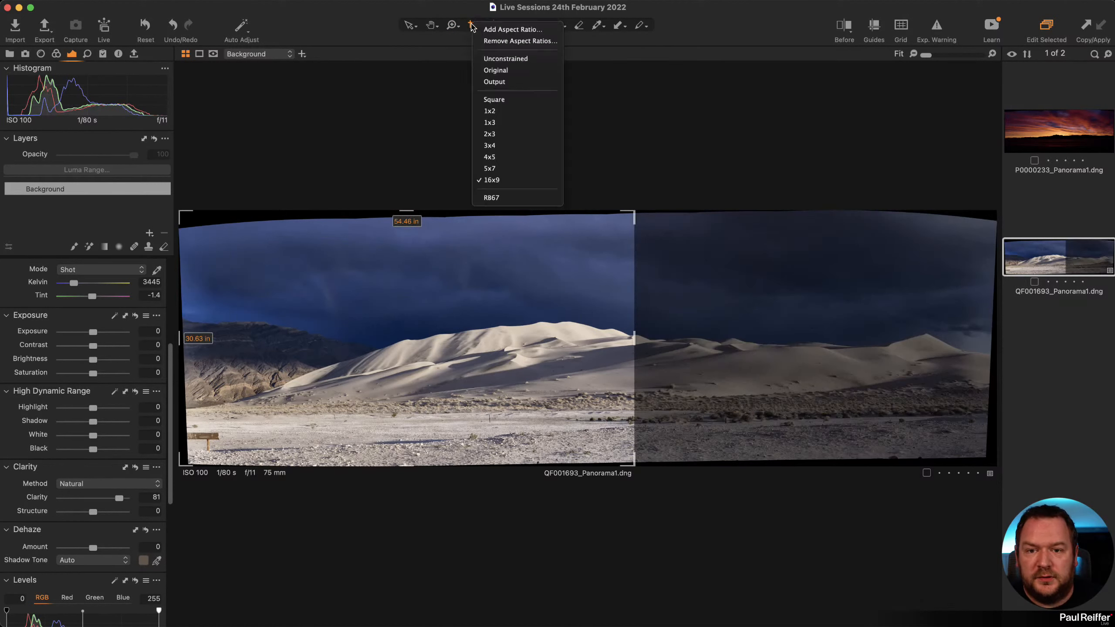
pyautogui.click(505, 58)
pyautogui.moveTo(632, 212); pyautogui.dragTo(979, 225)
pyautogui.moveTo(179, 458); pyautogui.dragTo(190, 460)
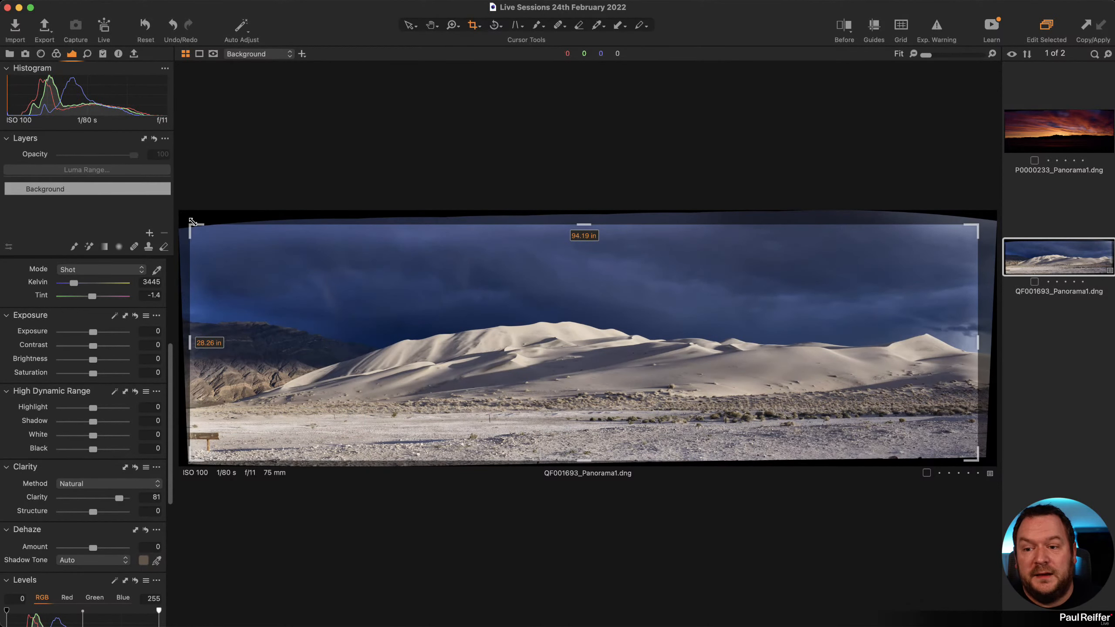
pyautogui.moveTo(190, 225); pyautogui.dragTo(193, 230)
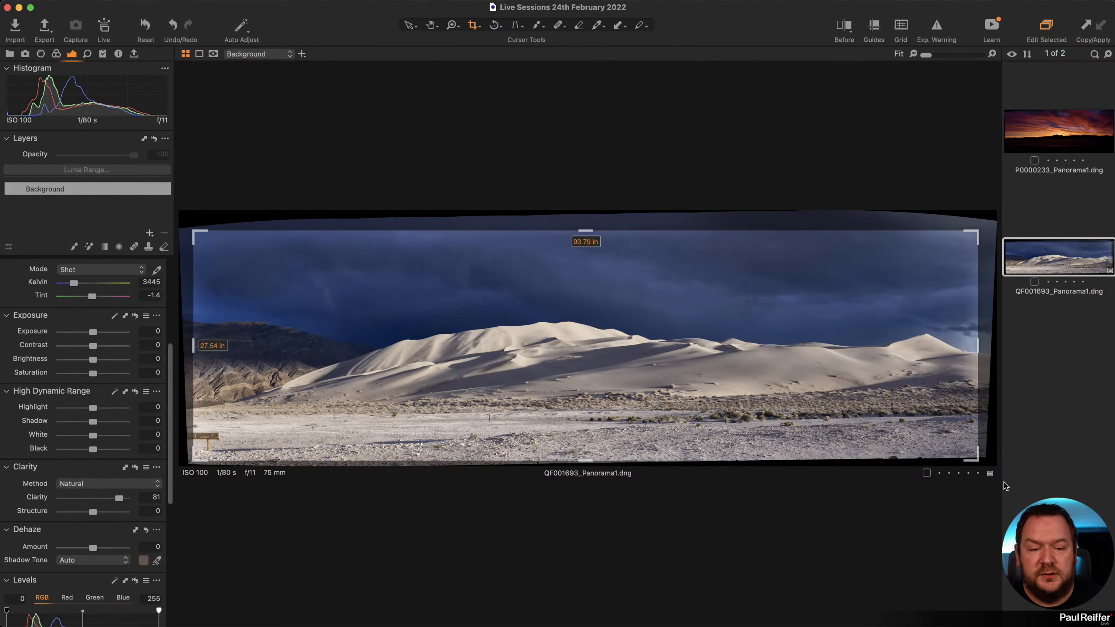
pyautogui.moveTo(978, 461); pyautogui.dragTo(978, 456)
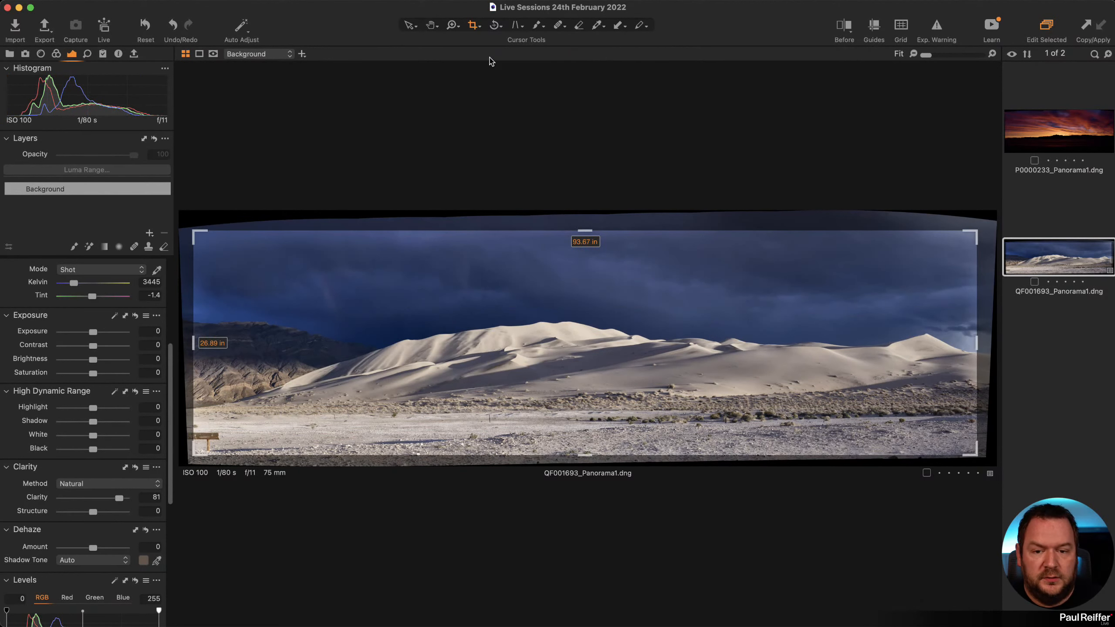
pyautogui.click(409, 25)
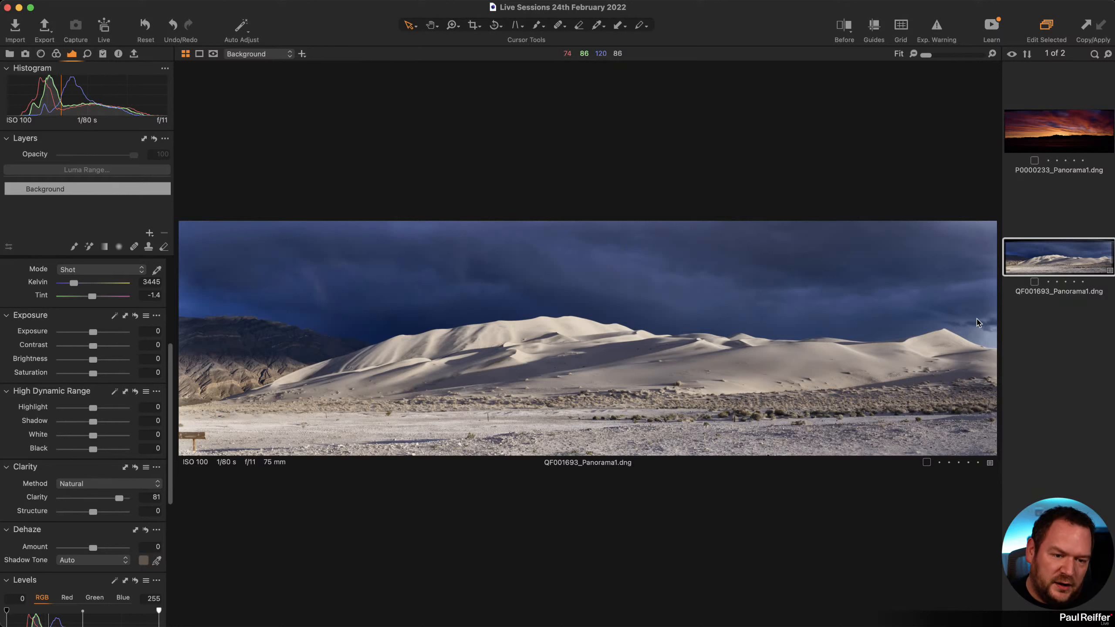
# Tighten the crop to about 85.45 x 24.28 in, cutting off the wooden sign and the bright right edge.
pyautogui.click(473, 25)
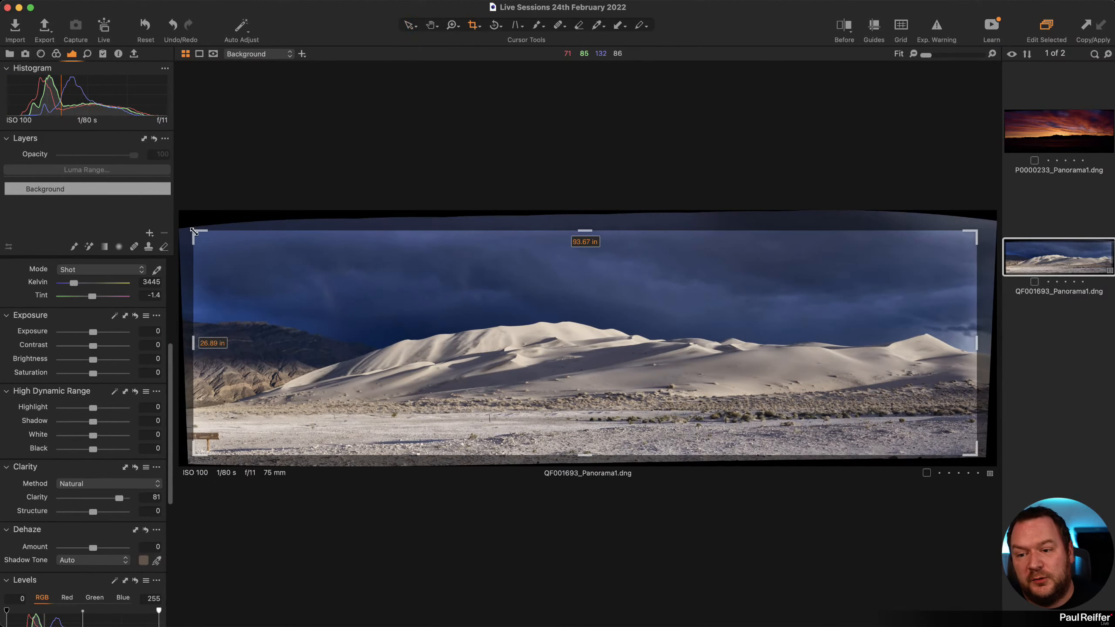
pyautogui.moveTo(195, 232); pyautogui.dragTo(220, 236)
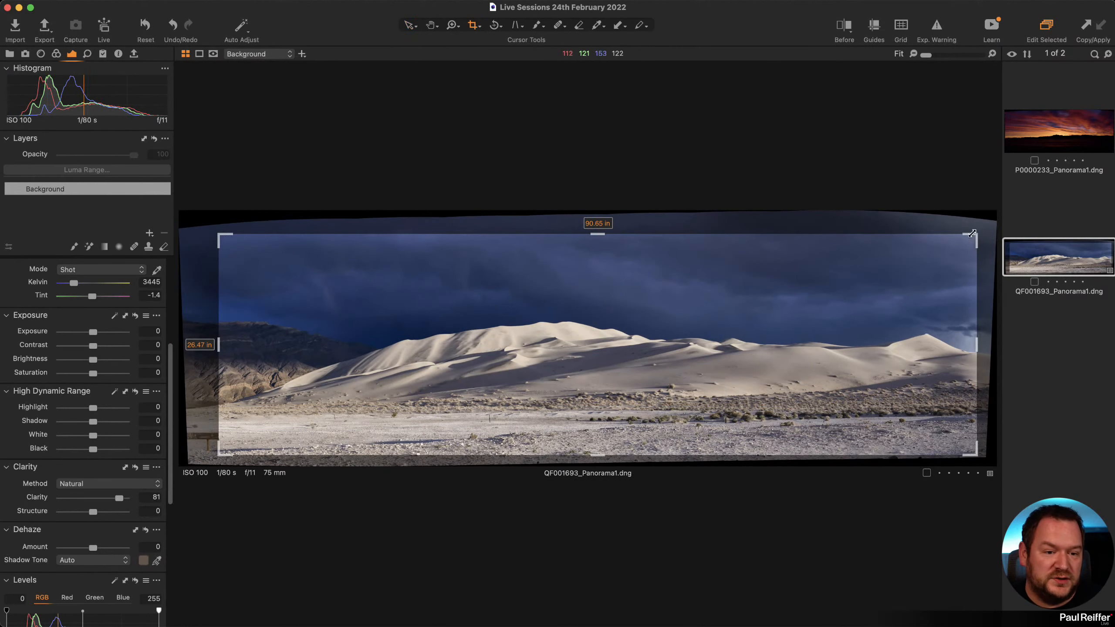
pyautogui.moveTo(987, 243); pyautogui.dragTo(928, 247)
pyautogui.moveTo(929, 459); pyautogui.dragTo(930, 455)
pyautogui.click(408, 27)
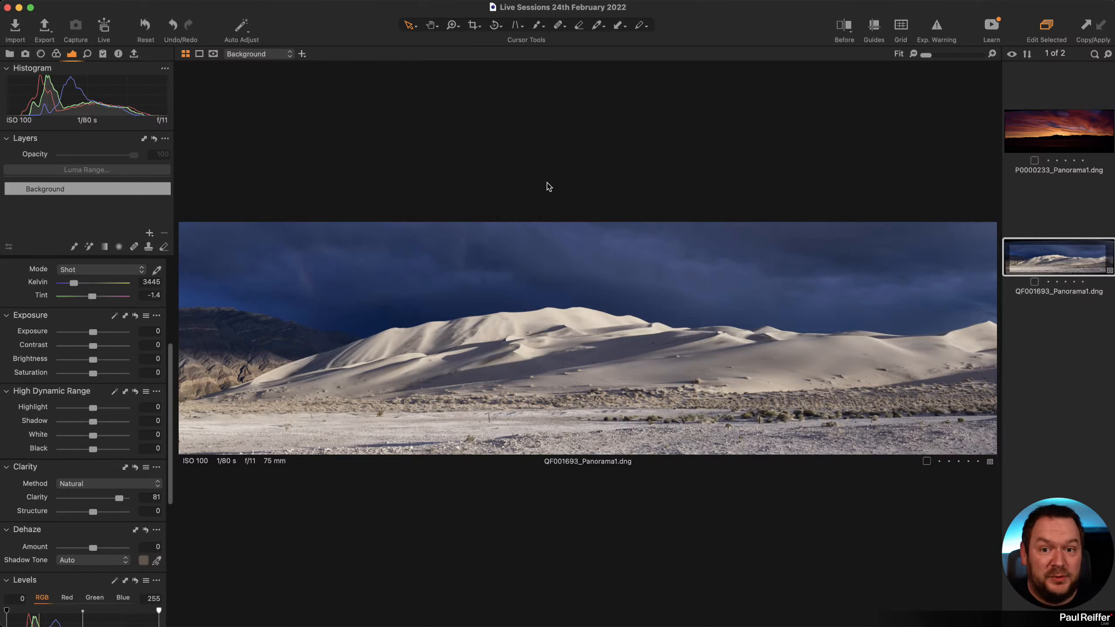
# Expand the dune panorama's crop to about 97.46 x 30.63 in, bringing back the full frame with its curved edges.
pyautogui.click(477, 25)
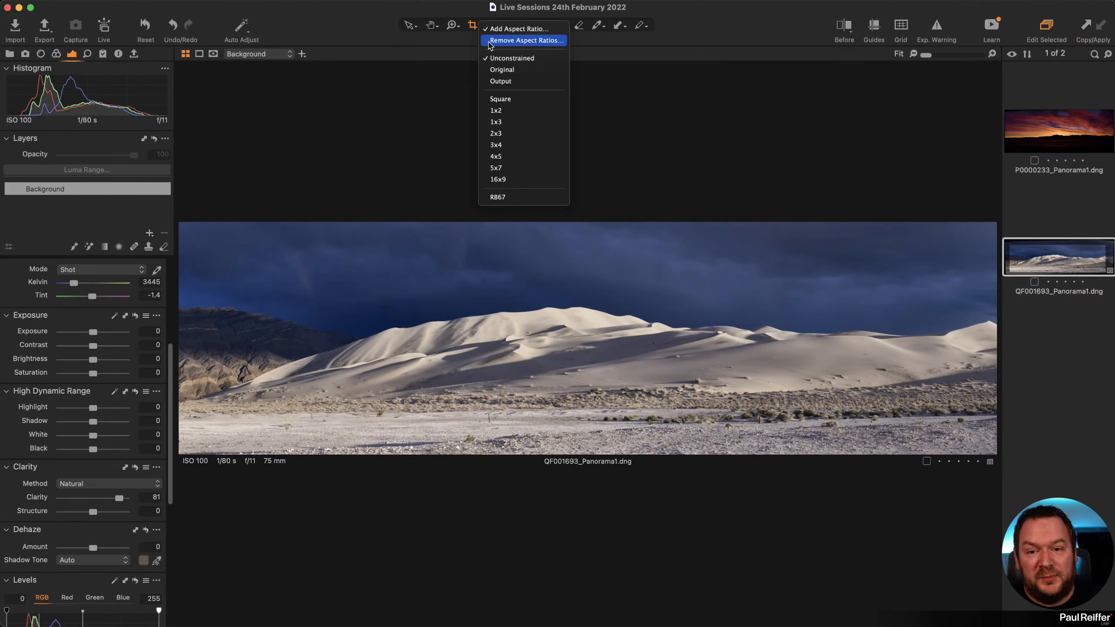
pyautogui.click(472, 25)
pyautogui.click(474, 27)
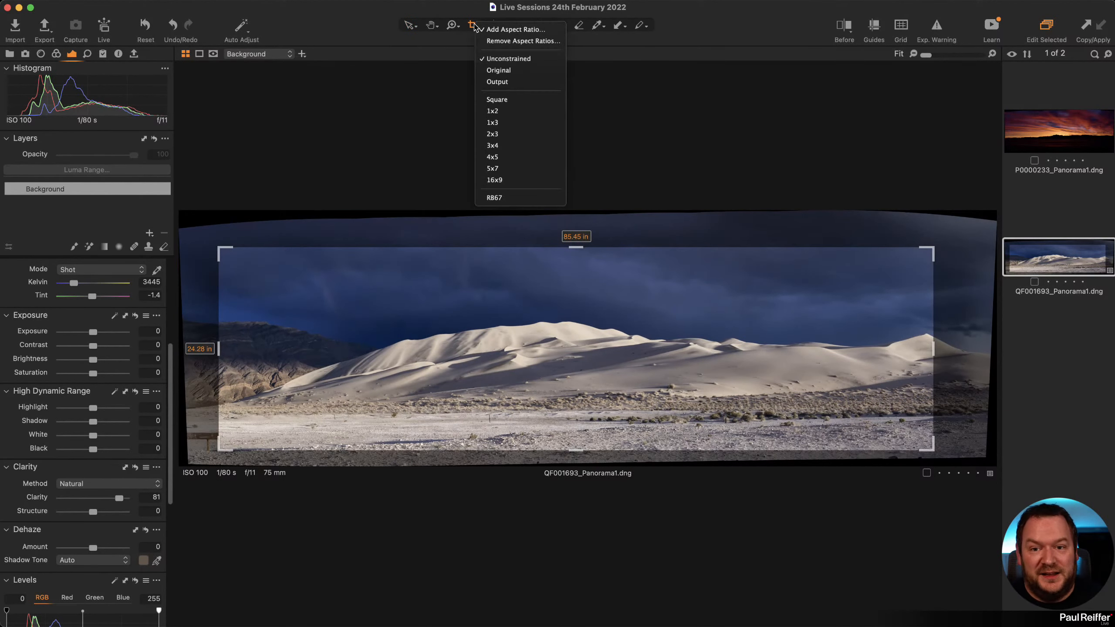
pyautogui.click(474, 26)
pyautogui.moveTo(219, 249); pyautogui.dragTo(142, 187)
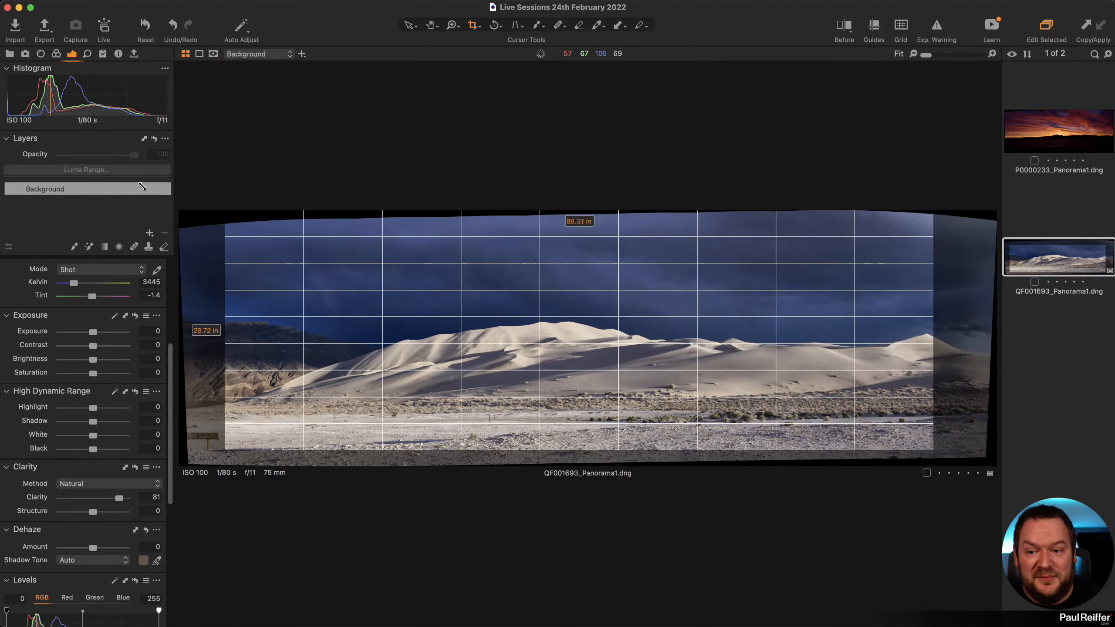
pyautogui.moveTo(228, 214); pyautogui.dragTo(181, 215)
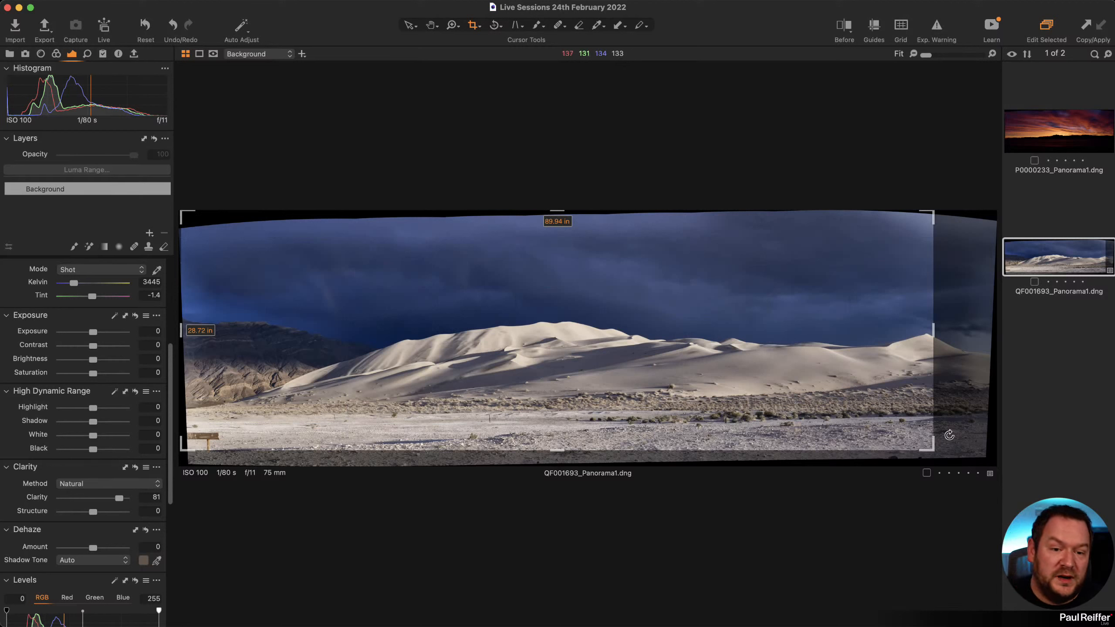
pyautogui.moveTo(934, 449); pyautogui.dragTo(997, 468)
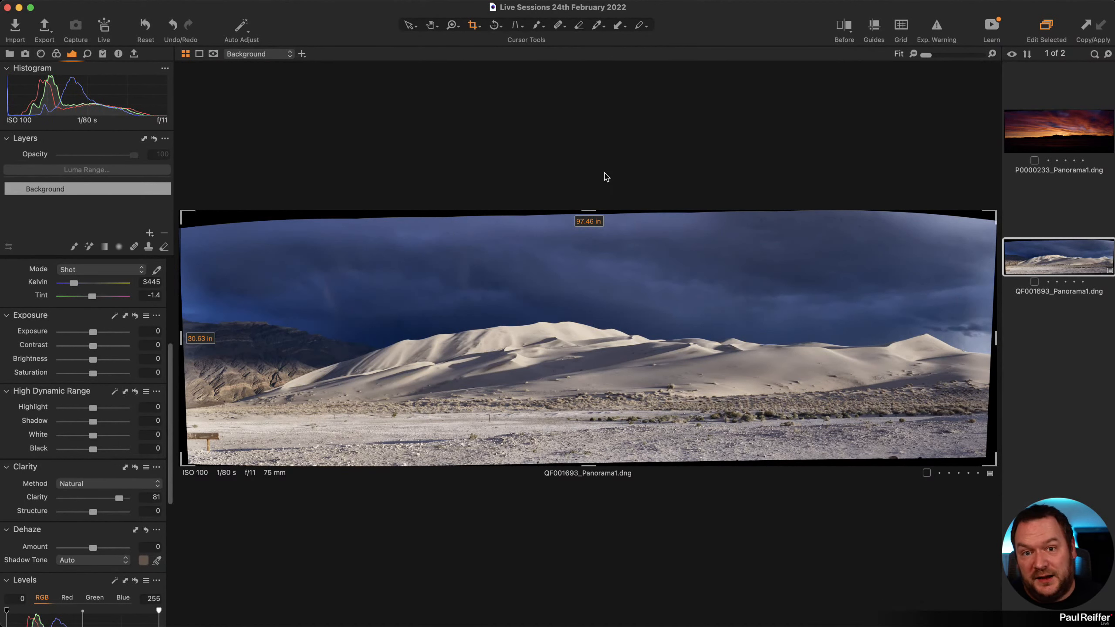
pyautogui.click(413, 27)
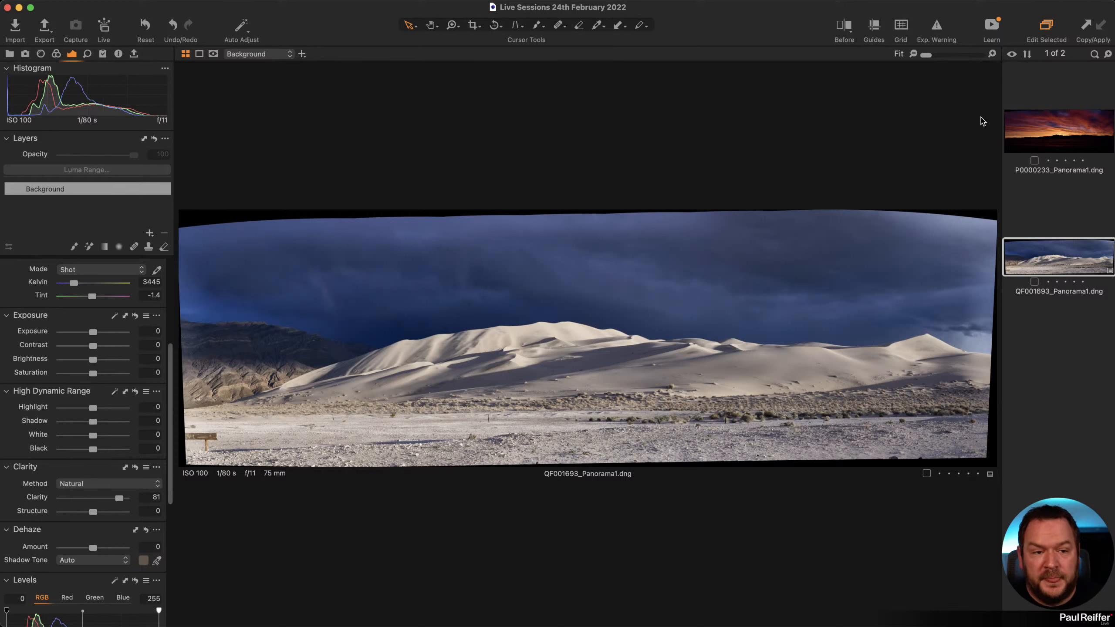
# Set the sunset panorama's Clarity to 100, examining its left edge up close and in full.
pyautogui.click(1033, 128)
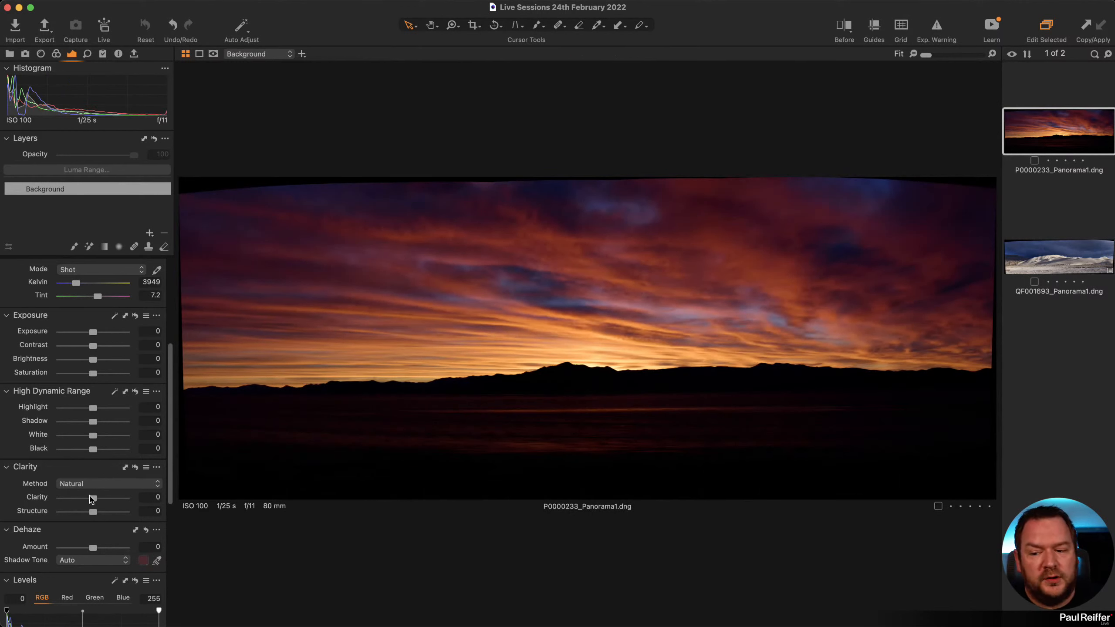
pyautogui.moveTo(93, 498); pyautogui.dragTo(137, 503)
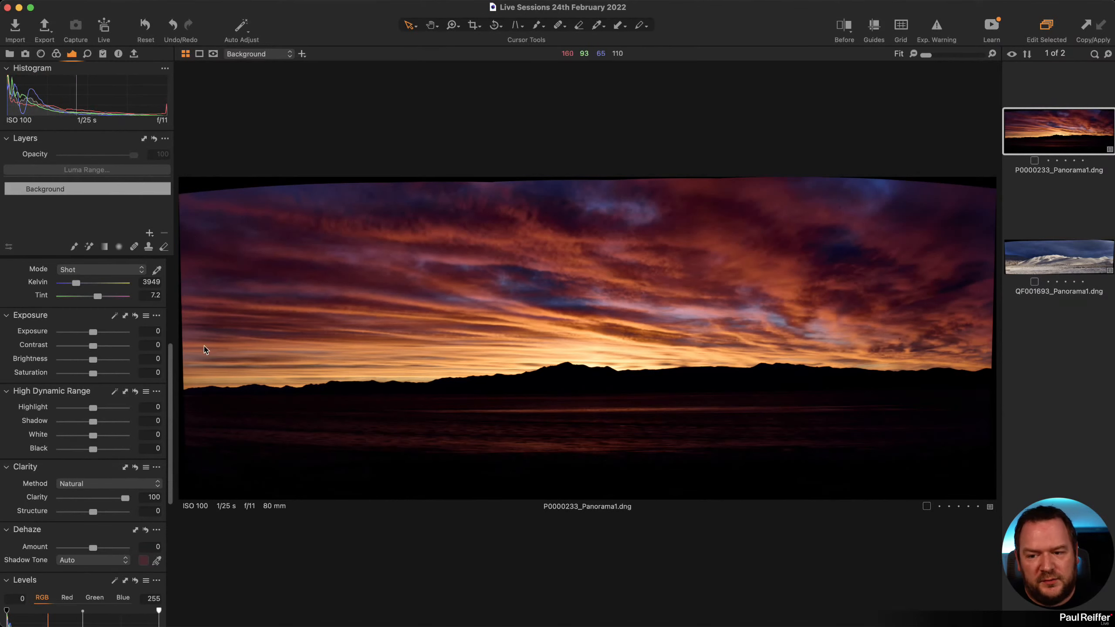
pyautogui.press('z')
pyautogui.moveTo(260, 271); pyautogui.dragTo(182, 334)
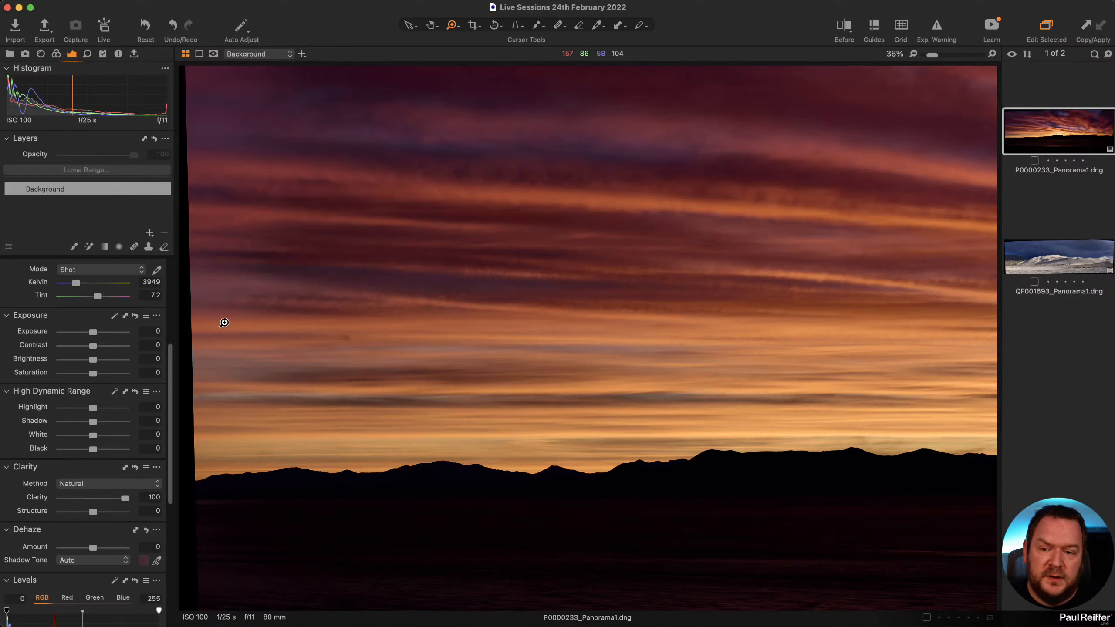
pyautogui.press('super+0')
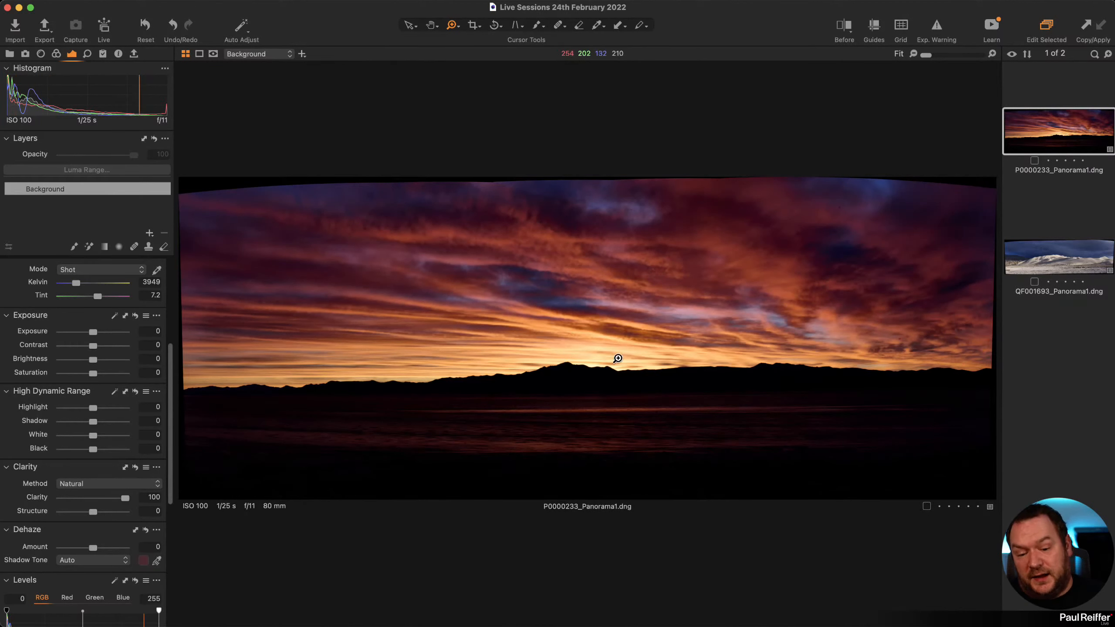
# Set the dune panorama's Clarity to 95, examine the sky up close, and raise Clarity to 100.
pyautogui.click(1043, 266)
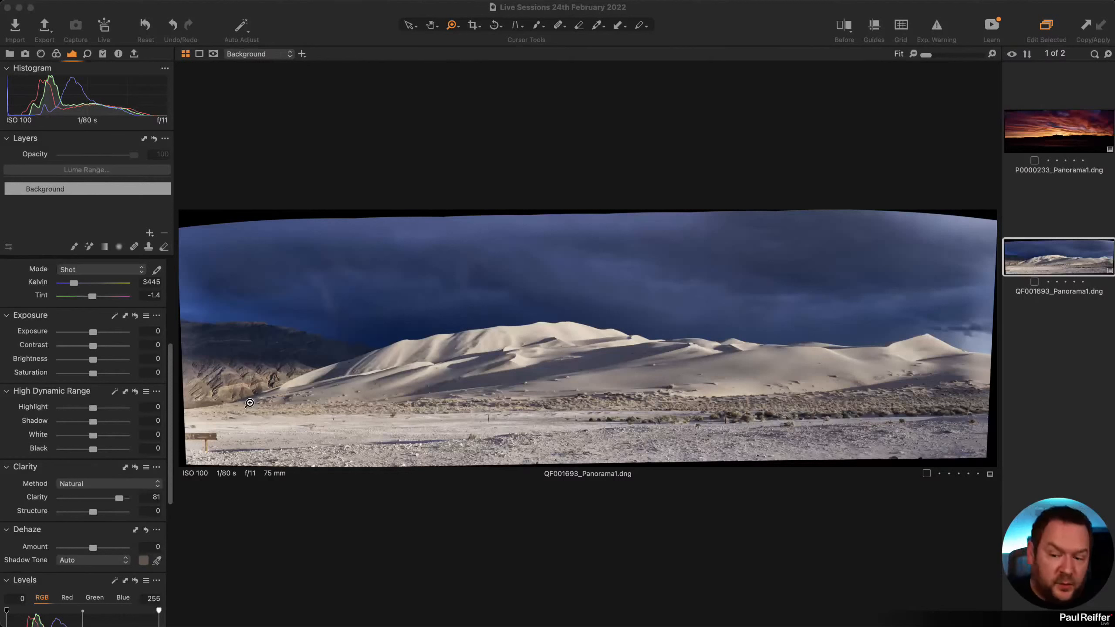
pyautogui.click(103, 498)
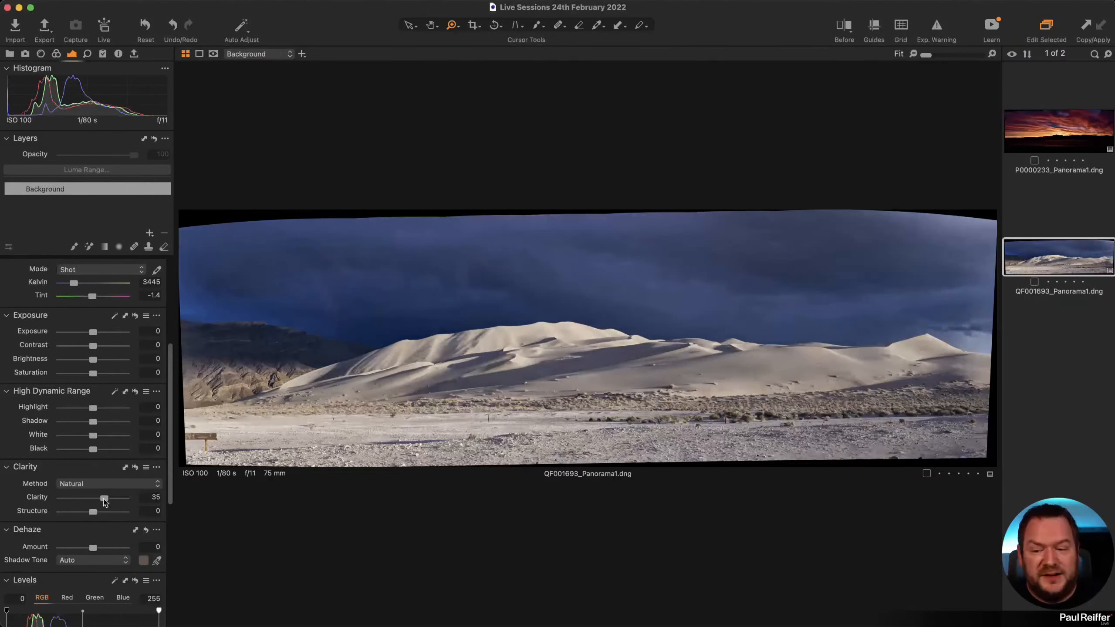
pyautogui.moveTo(103, 498); pyautogui.dragTo(124, 502)
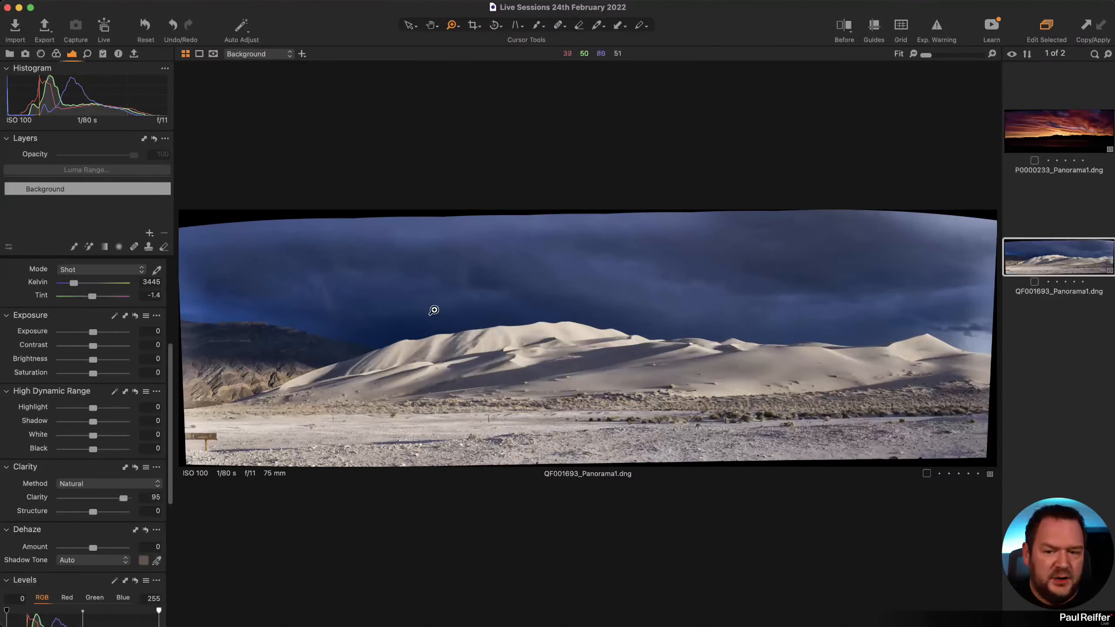
pyautogui.moveTo(374, 266); pyautogui.dragTo(664, 426)
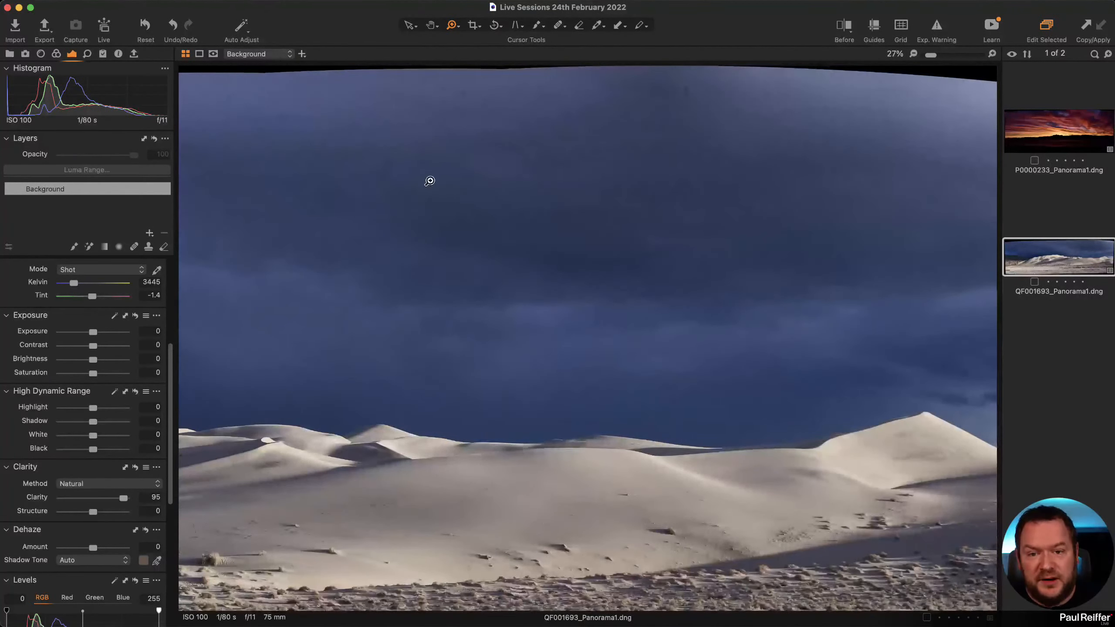
pyautogui.moveTo(338, 277); pyautogui.dragTo(802, 60)
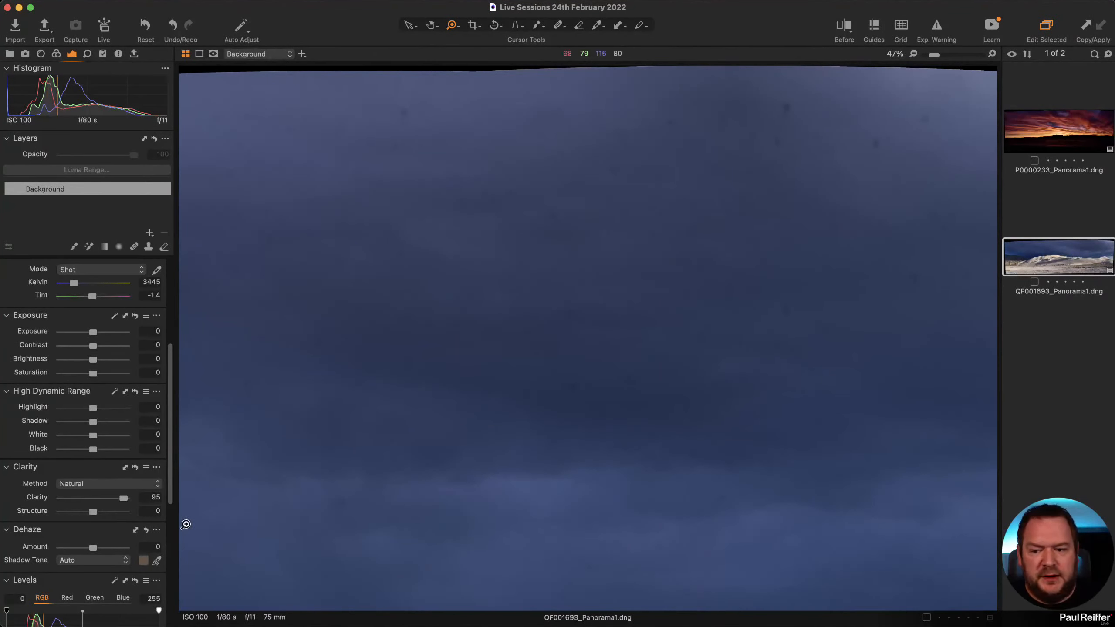
pyautogui.moveTo(124, 498); pyautogui.dragTo(132, 499)
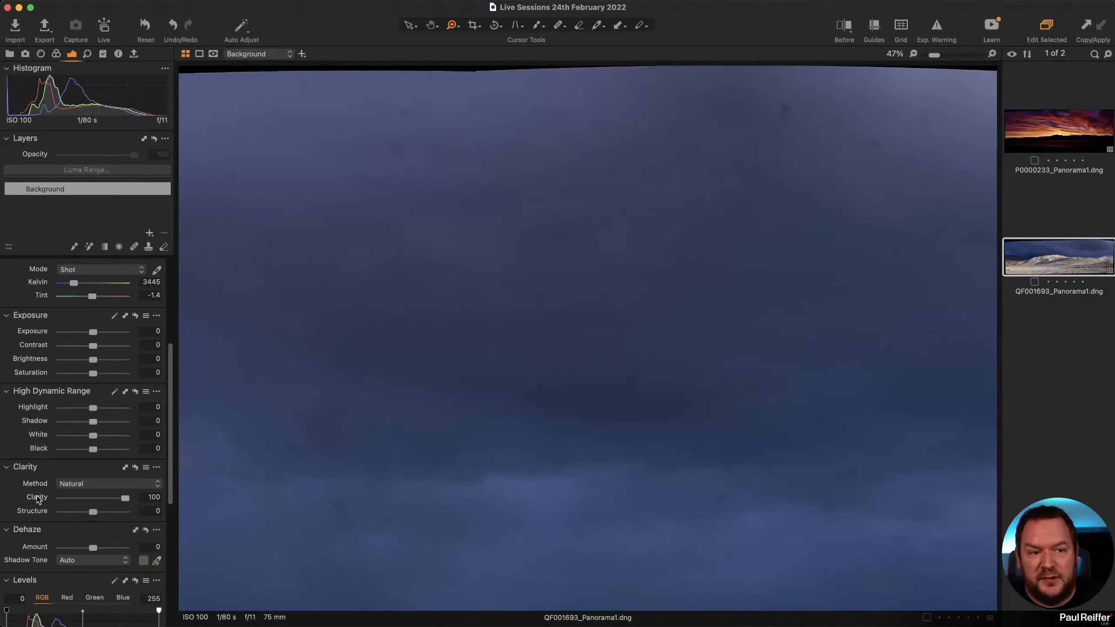
pyautogui.keyDown('alt'); pyautogui.click(719, 251); pyautogui.keyUp('alt')
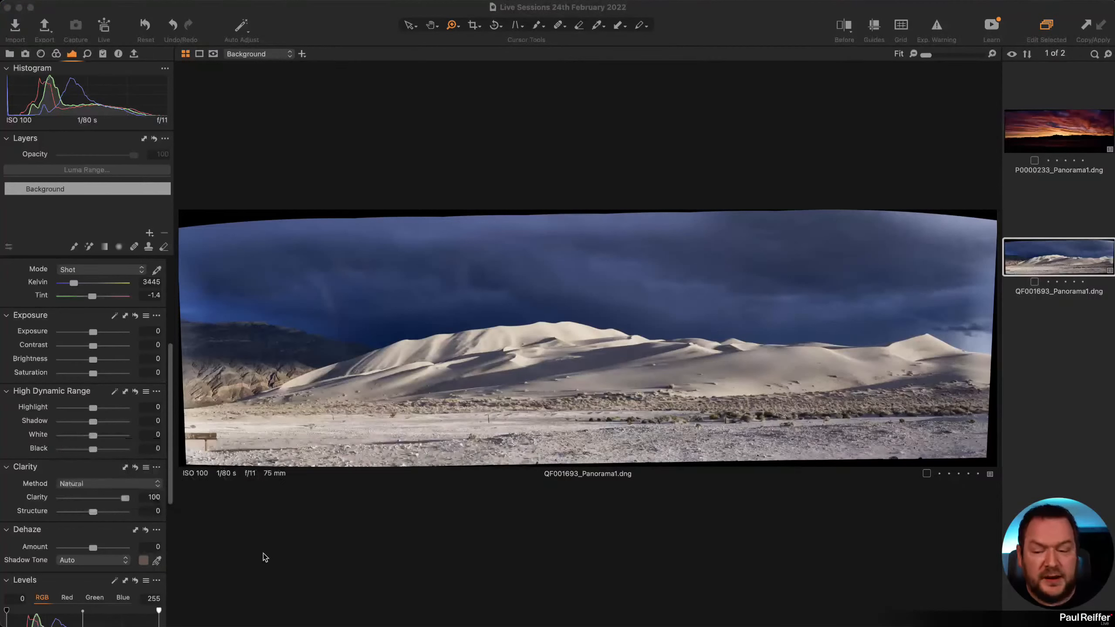
# Reset the dune panorama's background Clarity to 0 and add a new filled adjustment layer.
pyautogui.click(121, 501)
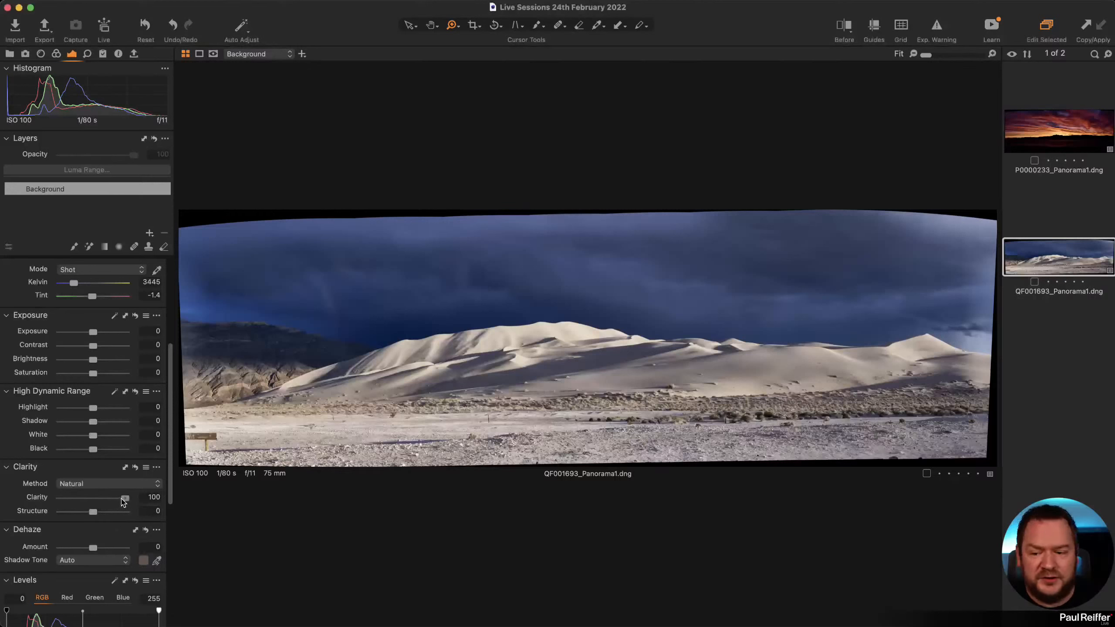
pyautogui.doubleClick(125, 498)
pyautogui.click(149, 232)
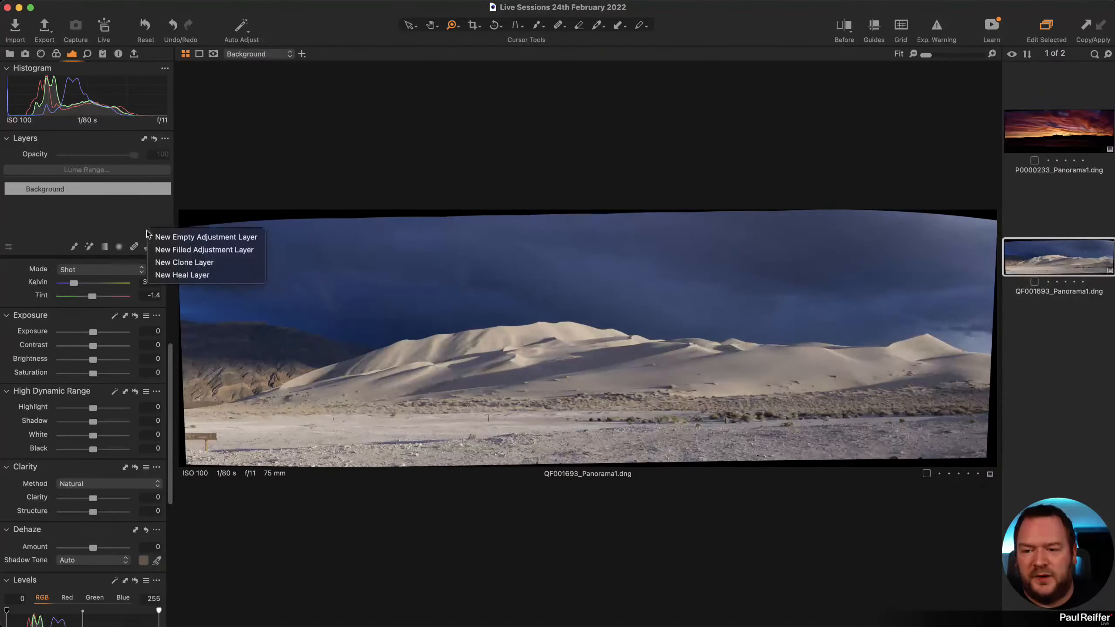
pyautogui.click(197, 250)
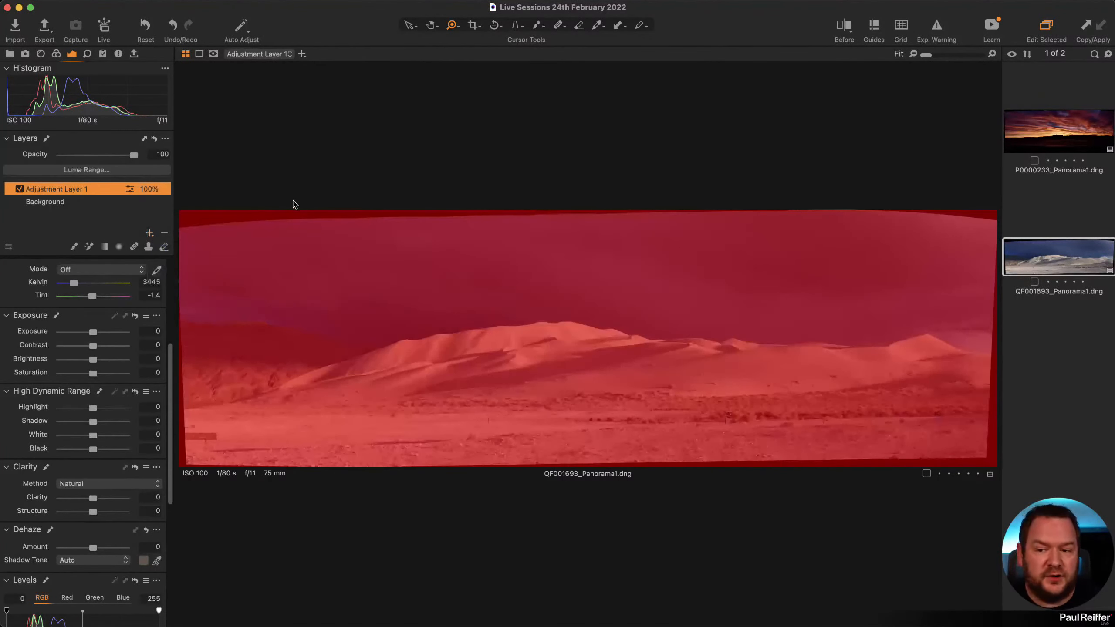
# Erase the filled layer's mask in a thin strip along all four edges of the dune panorama.
pyautogui.rightClick(218, 227)
pyautogui.moveTo(218, 228); pyautogui.dragTo(267, 242)
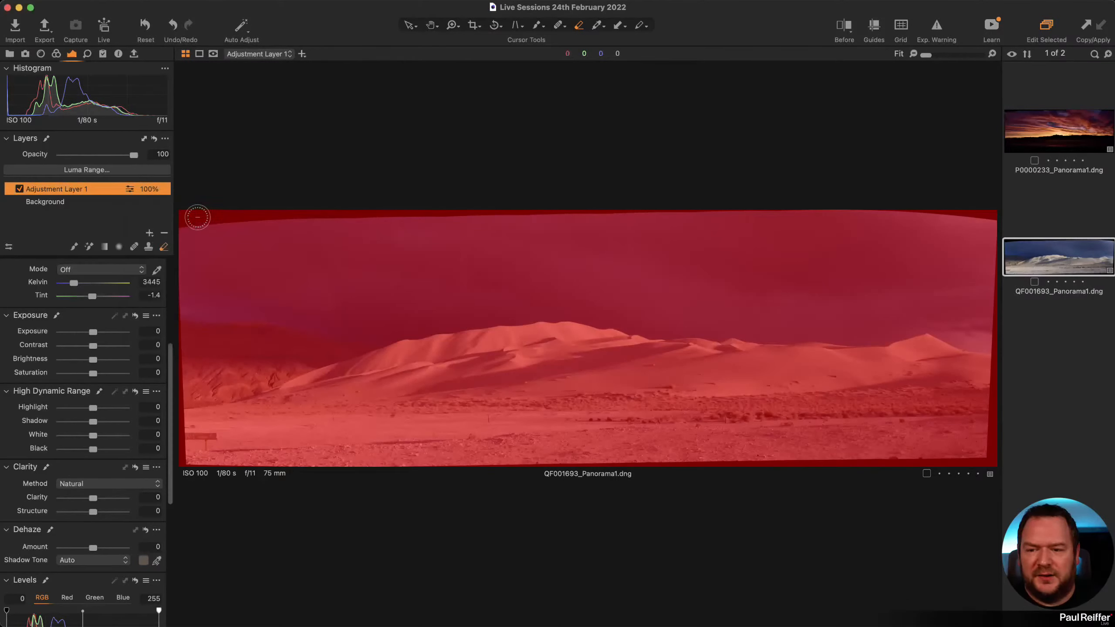
pyautogui.moveTo(211, 212)
pyautogui.mouseDown()
pyautogui.moveTo(165, 213)
pyautogui.moveTo(1041, 218)
pyautogui.mouseUp()
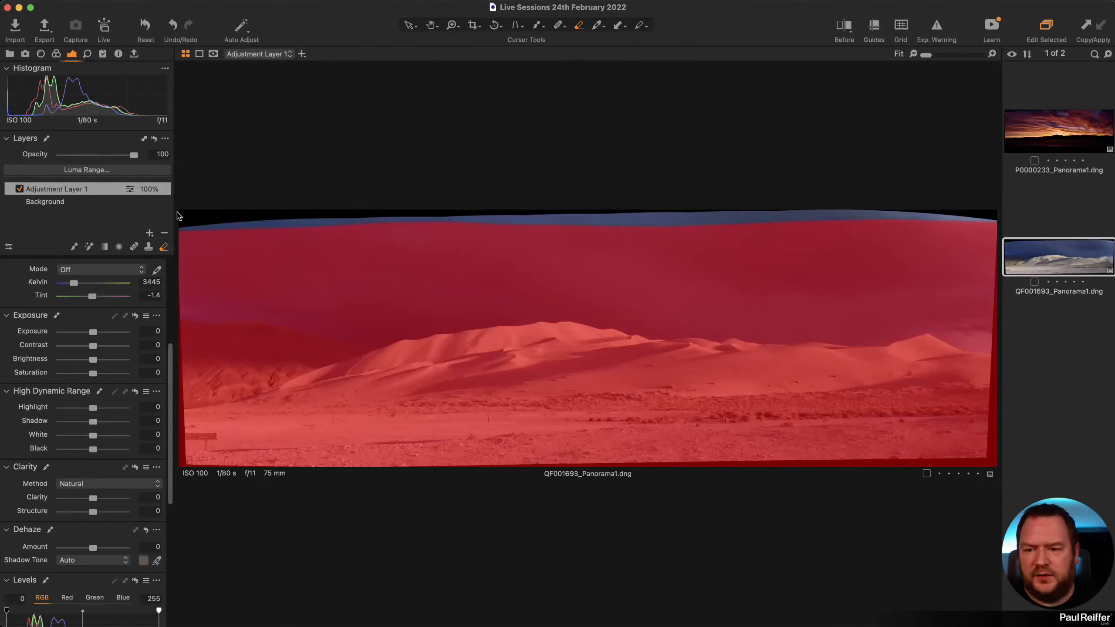
pyautogui.moveTo(178, 219)
pyautogui.mouseDown()
pyautogui.moveTo(169, 328)
pyautogui.moveTo(184, 465)
pyautogui.moveTo(664, 477)
pyautogui.mouseUp()
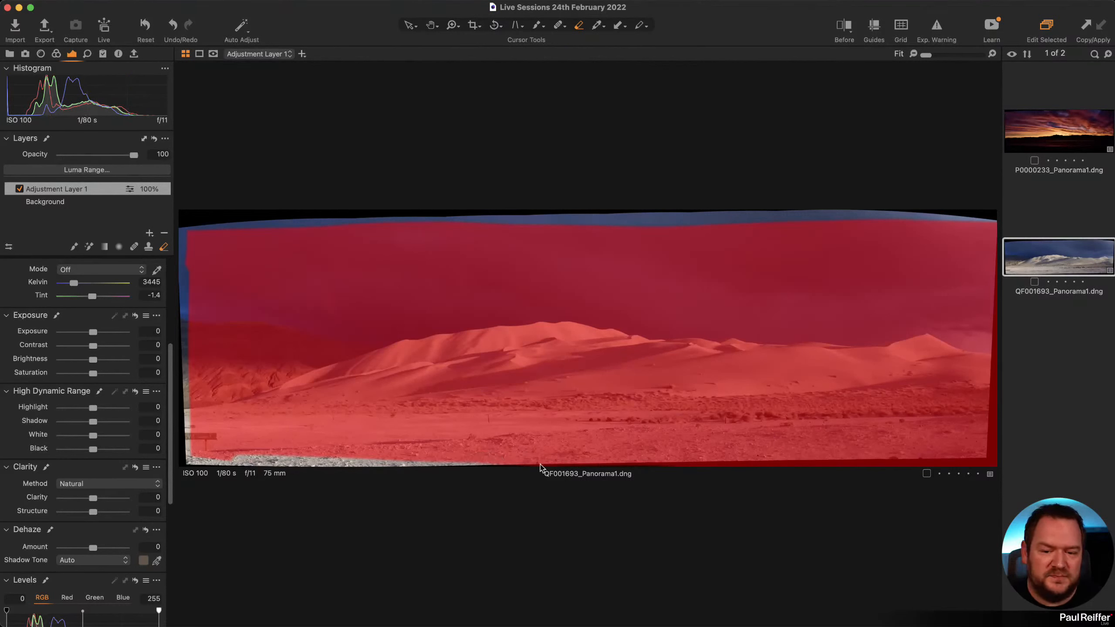
pyautogui.moveTo(483, 461); pyautogui.dragTo(1005, 467)
pyautogui.moveTo(994, 236)
pyautogui.mouseDown()
pyautogui.moveTo(985, 466)
pyautogui.moveTo(557, 467)
pyautogui.mouseUp()
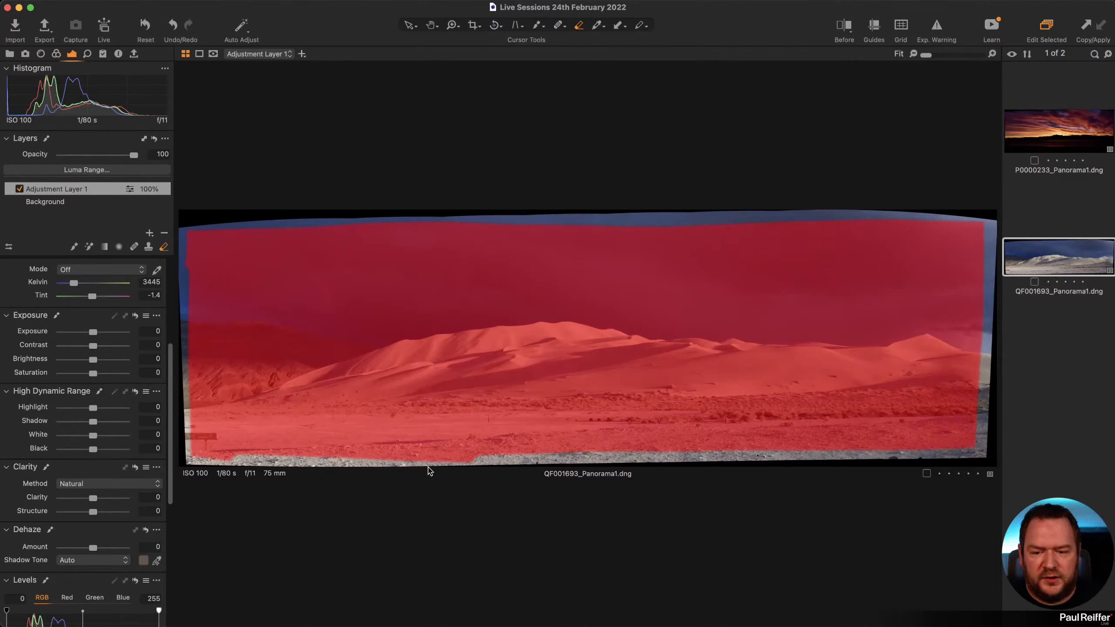
pyautogui.moveTo(485, 468)
pyautogui.mouseDown()
pyautogui.moveTo(192, 475)
pyautogui.moveTo(243, 466)
pyautogui.moveTo(211, 461)
pyautogui.mouseUp()
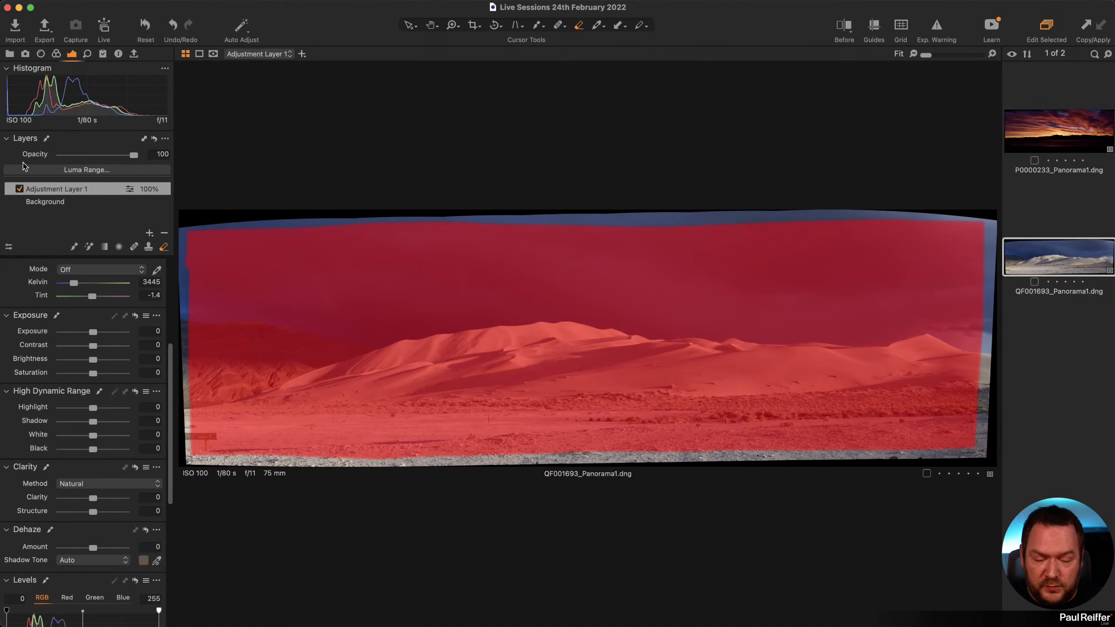
# Hide the mask overlay and set Adjustment Layer 1's Clarity to 100.
pyautogui.press('m')
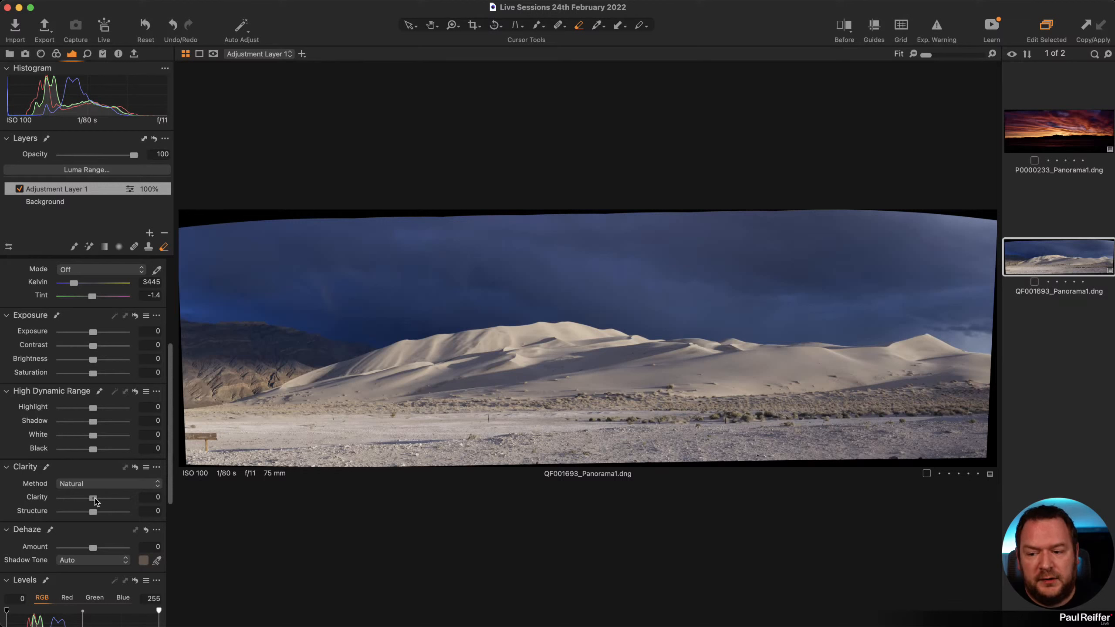
pyautogui.moveTo(96, 503); pyautogui.dragTo(128, 499)
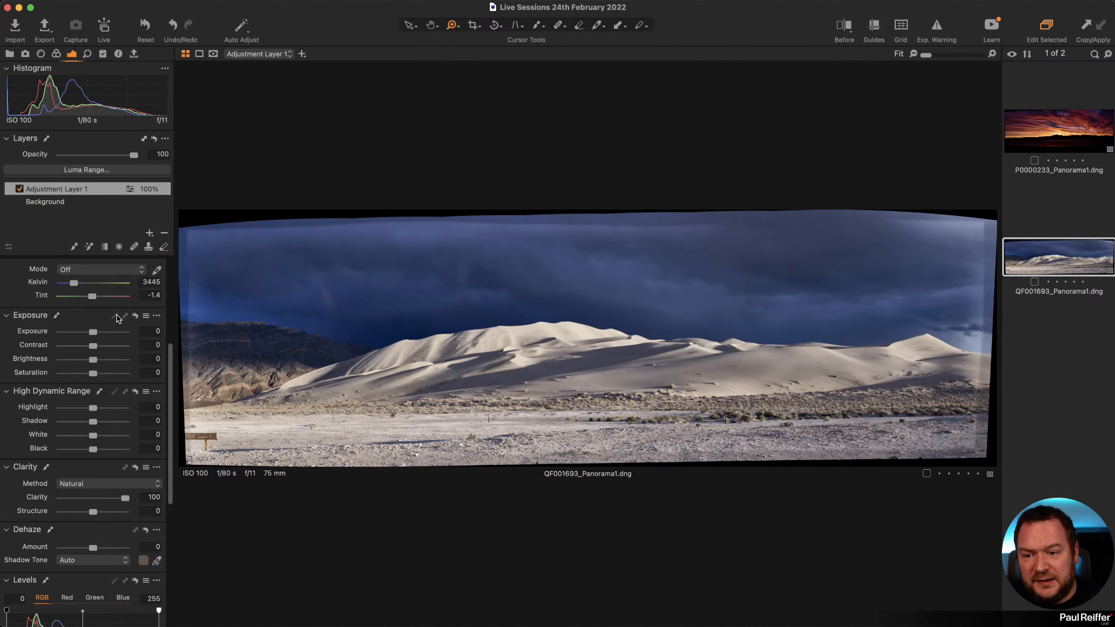
# Compare the panorama's edges with Adjustment Layer 1 off and on, up close at the left mountains and across the whole image.
pyautogui.click(254, 287)
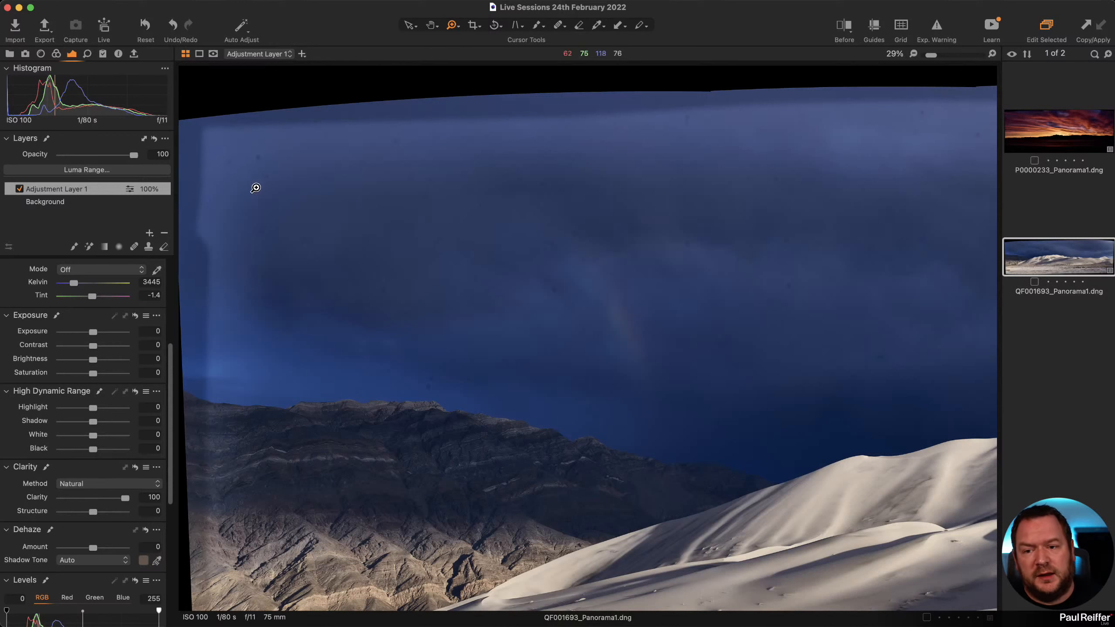
pyautogui.click(19, 189)
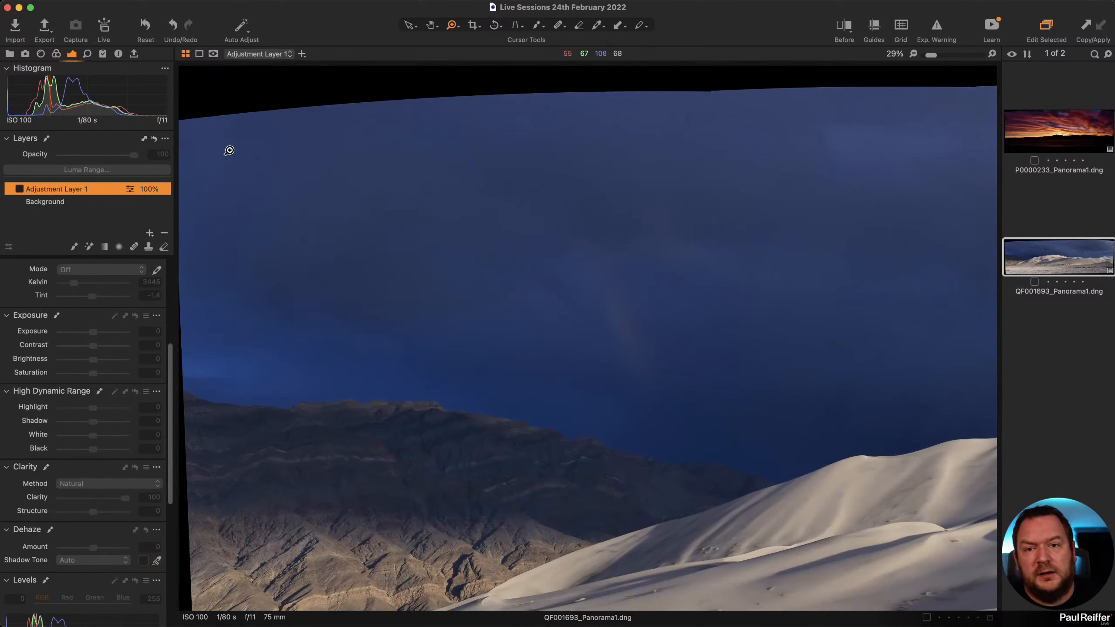
pyautogui.click(19, 189)
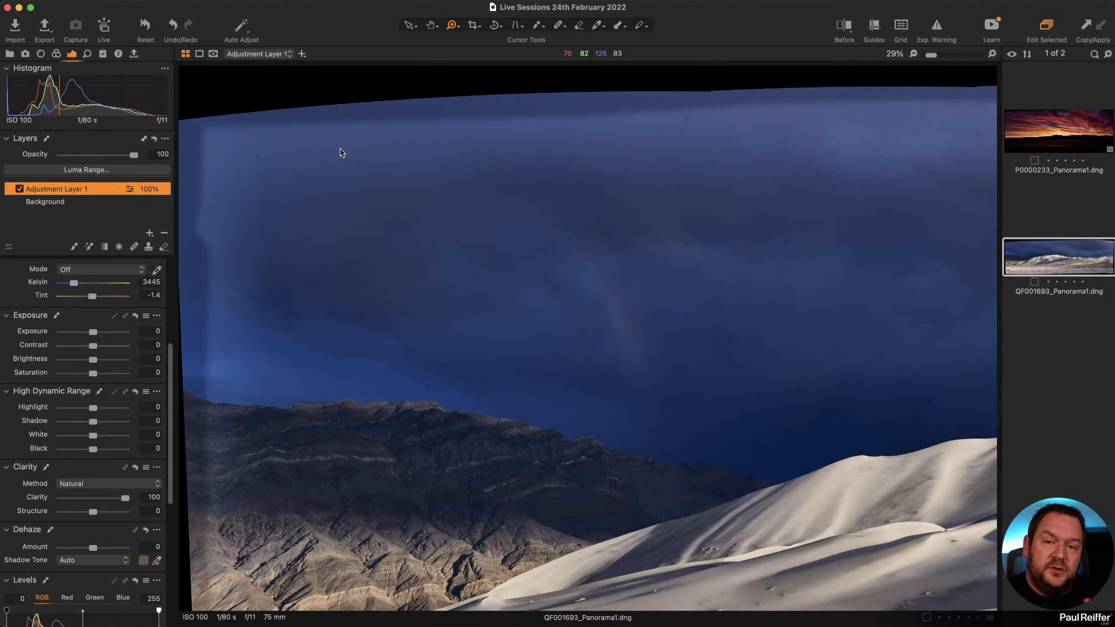
pyautogui.keyDown('alt'); pyautogui.click(567, 264); pyautogui.keyUp('alt')
pyautogui.keyDown('alt'); pyautogui.click(567, 264); pyautogui.keyUp('alt')
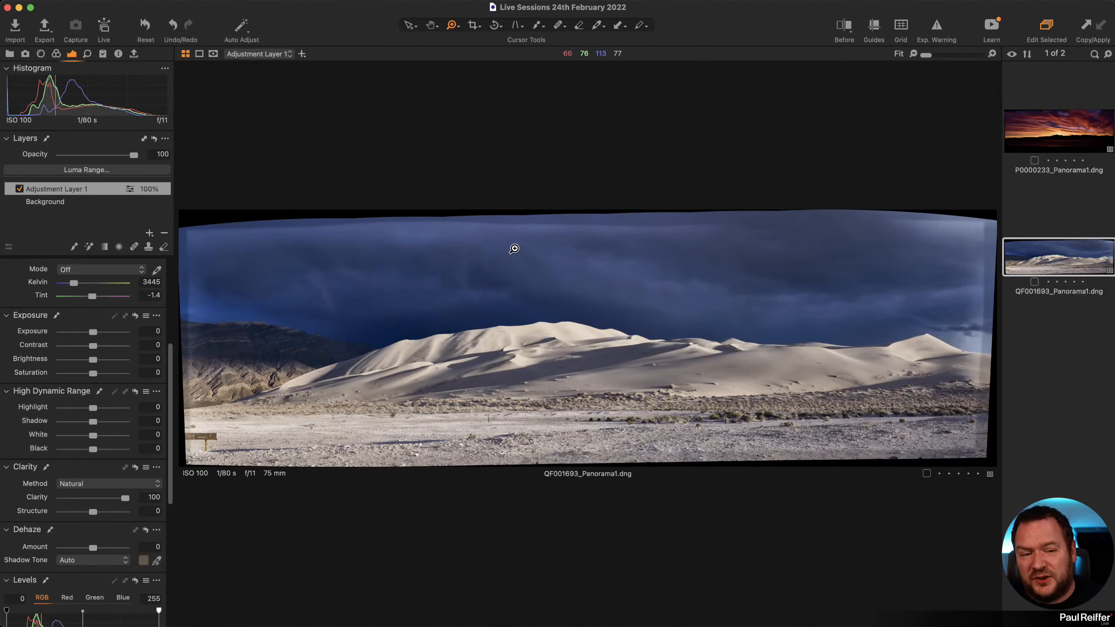
pyautogui.click(18, 189)
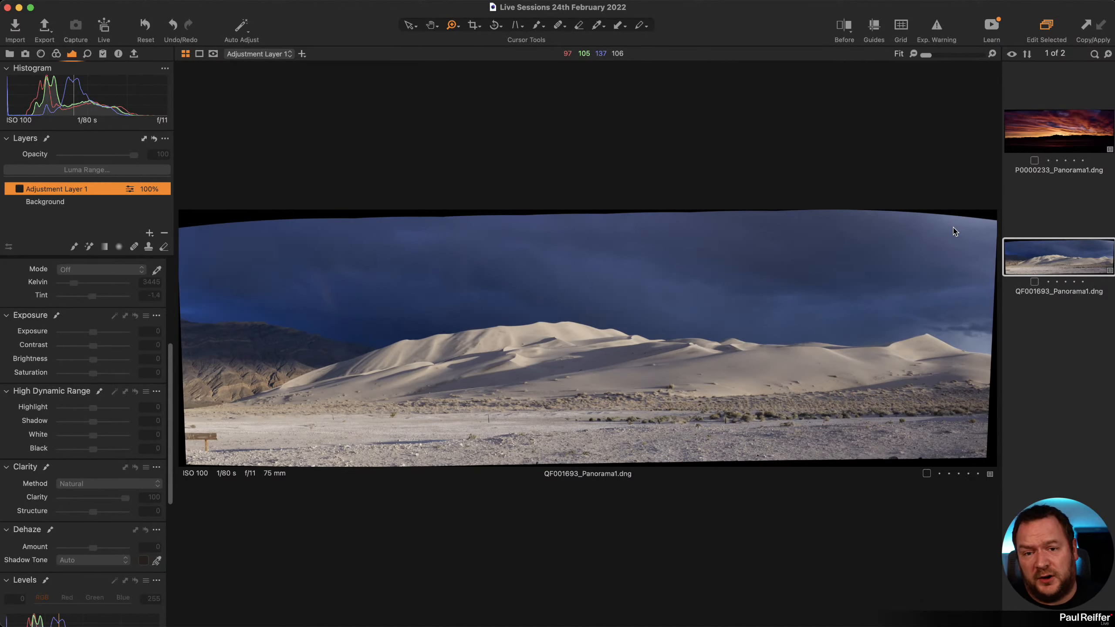
pyautogui.click(365, 146)
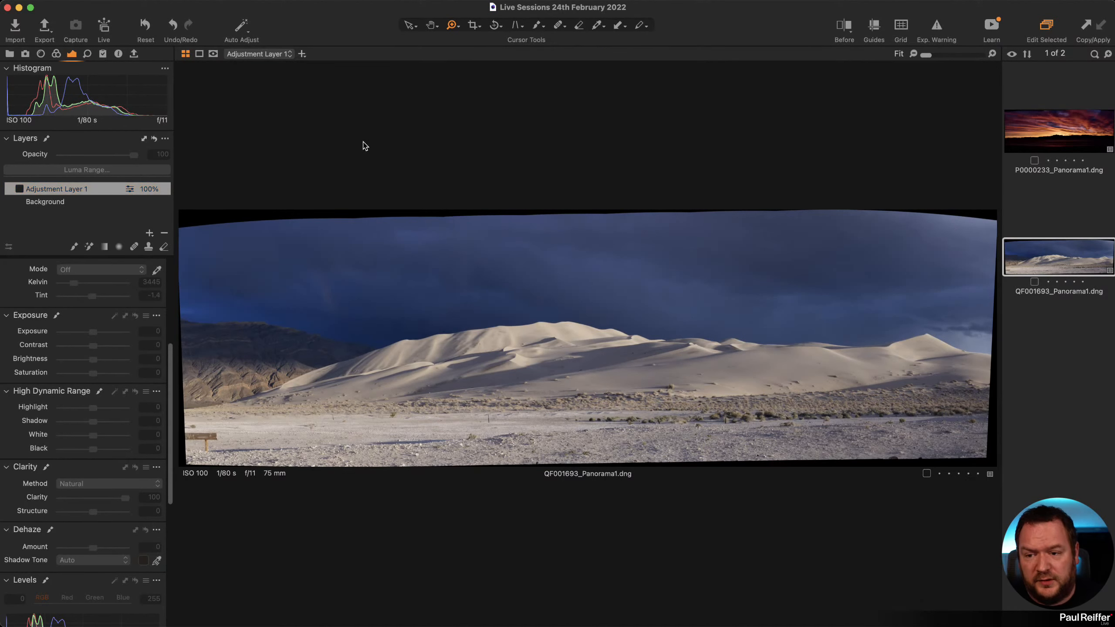
pyautogui.click(19, 190)
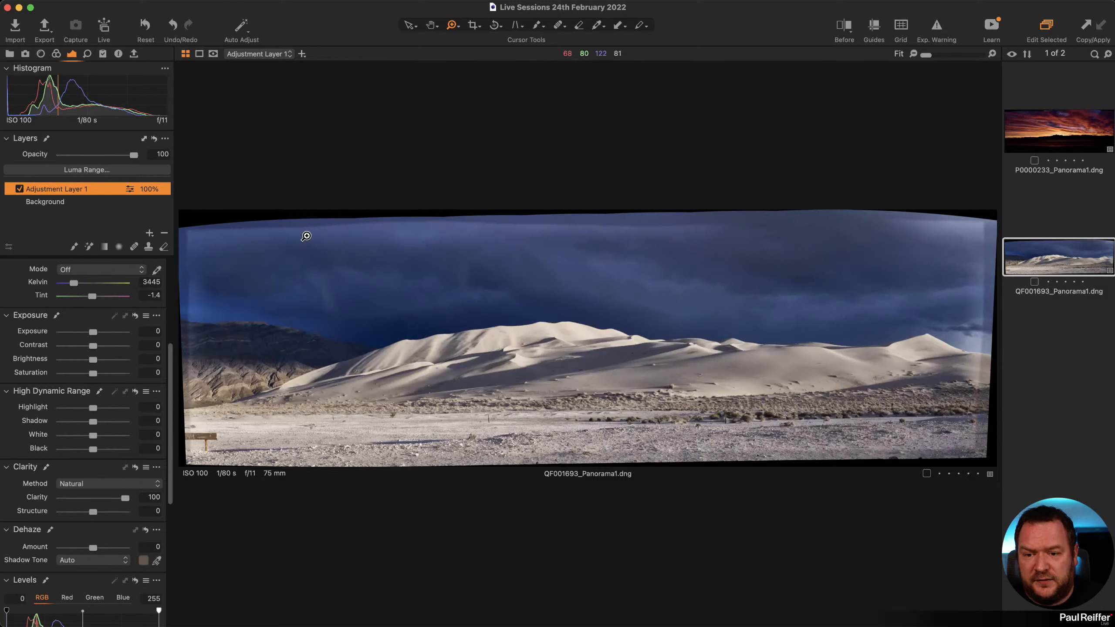
# Set the mask eraser to a larger size with Hardness 0 and Opacity 17.
pyautogui.press('e')
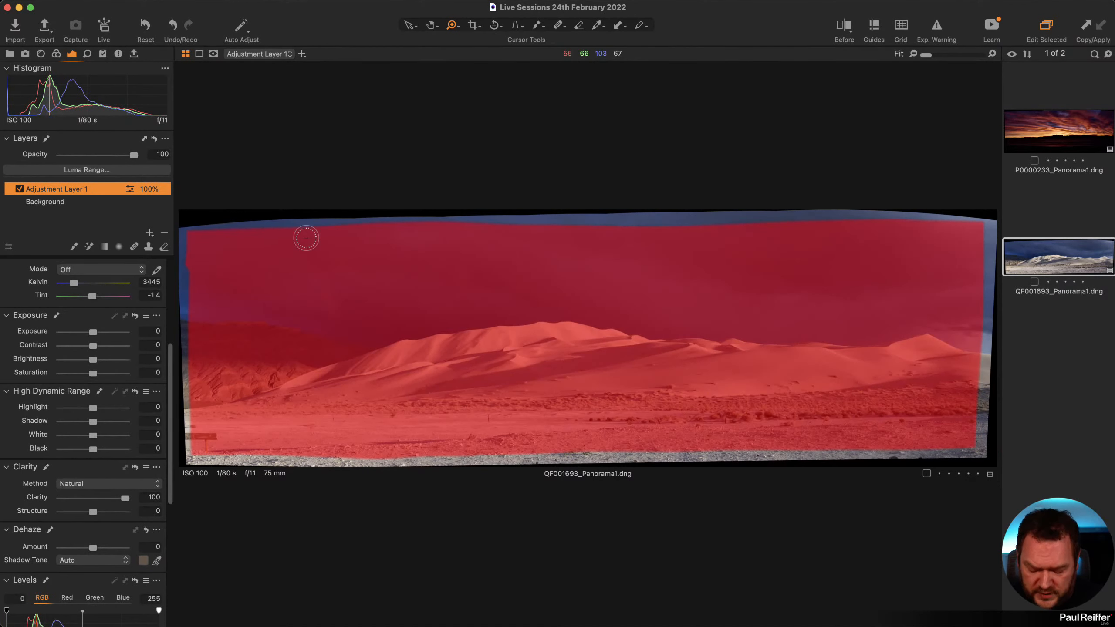
pyautogui.rightClick(350, 227)
pyautogui.moveTo(403, 259); pyautogui.dragTo(269, 240)
pyautogui.click(375, 241)
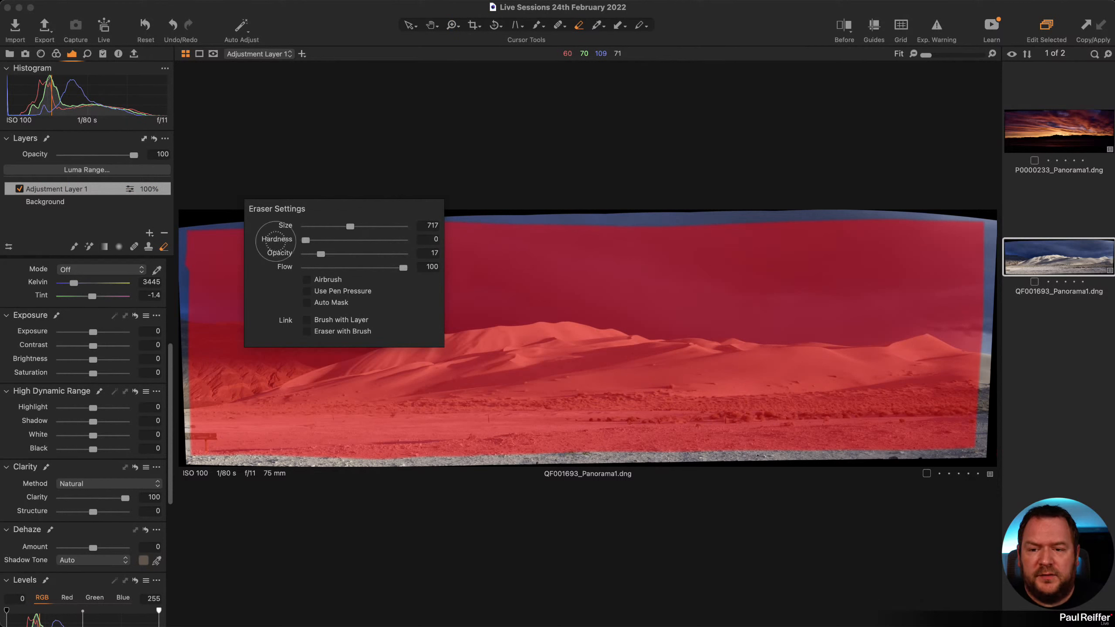
pyautogui.moveTo(349, 226); pyautogui.dragTo(379, 226)
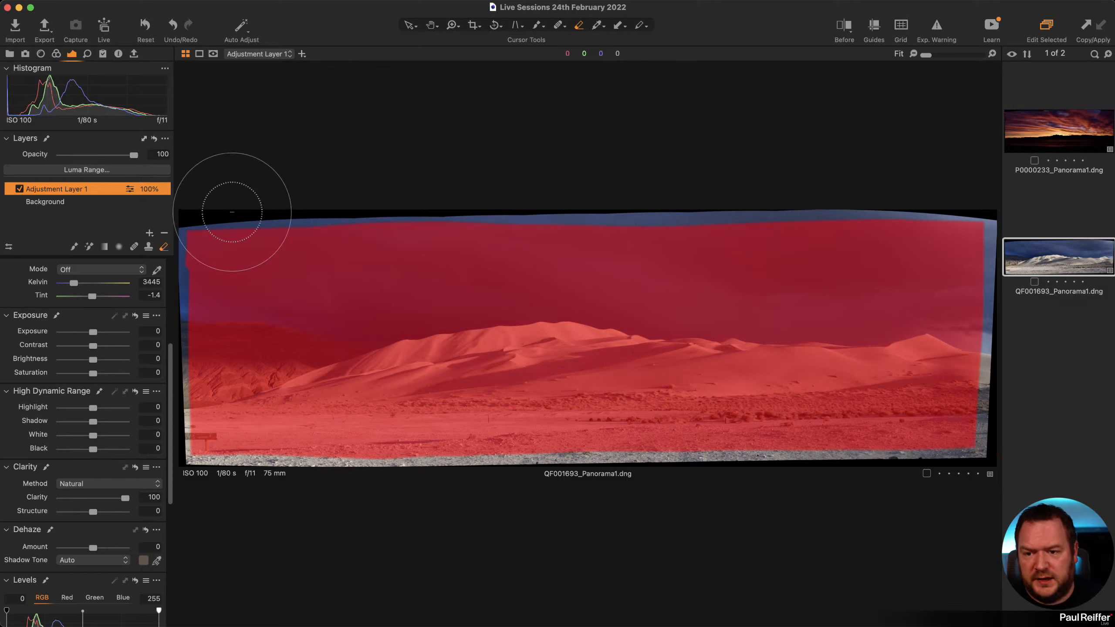
# Feather Adjustment Layer 1's mask along the sky's upper-left edge with soft erasing strokes, and hide the mask overlay.
pyautogui.moveTo(233, 212)
pyautogui.mouseDown()
pyautogui.moveTo(137, 203)
pyautogui.moveTo(171, 214)
pyautogui.moveTo(33, 235)
pyautogui.moveTo(273, 227)
pyautogui.moveTo(171, 231)
pyautogui.moveTo(423, 159)
pyautogui.mouseUp()
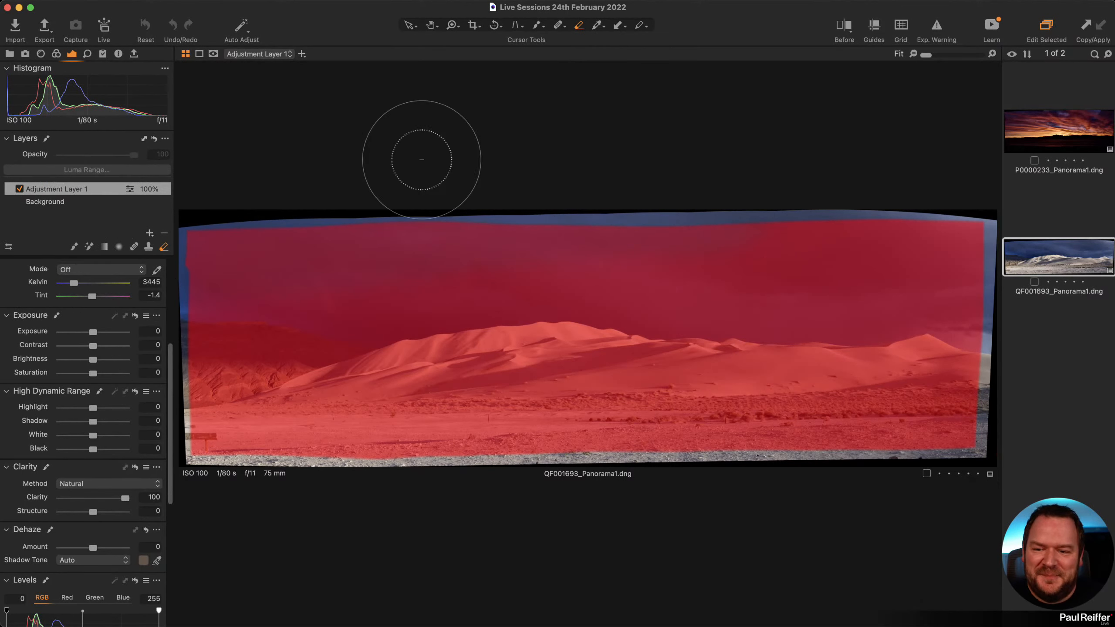
pyautogui.press('[')
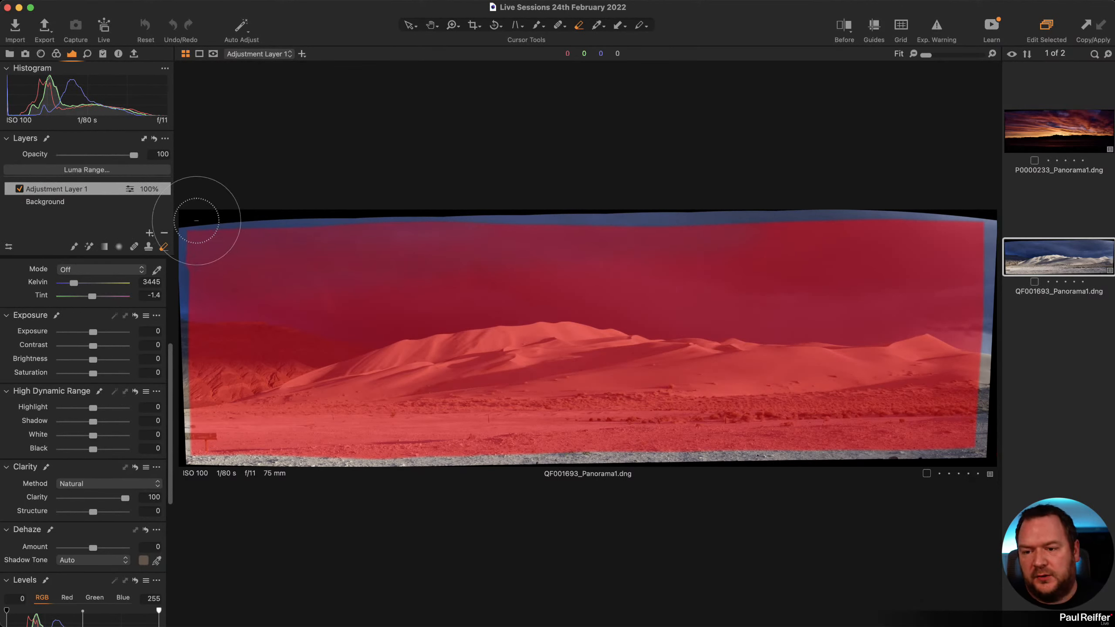
pyautogui.moveTo(188, 219)
pyautogui.mouseDown()
pyautogui.moveTo(388, 183)
pyautogui.moveTo(424, 215)
pyautogui.moveTo(497, 213)
pyautogui.moveTo(267, 274)
pyautogui.moveTo(342, 261)
pyautogui.moveTo(302, 238)
pyautogui.moveTo(216, 223)
pyautogui.moveTo(291, 243)
pyautogui.moveTo(302, 225)
pyautogui.moveTo(142, 232)
pyautogui.moveTo(321, 216)
pyautogui.moveTo(137, 247)
pyautogui.moveTo(95, 234)
pyautogui.moveTo(310, 219)
pyautogui.moveTo(108, 255)
pyautogui.moveTo(263, 226)
pyautogui.moveTo(237, 221)
pyautogui.mouseUp()
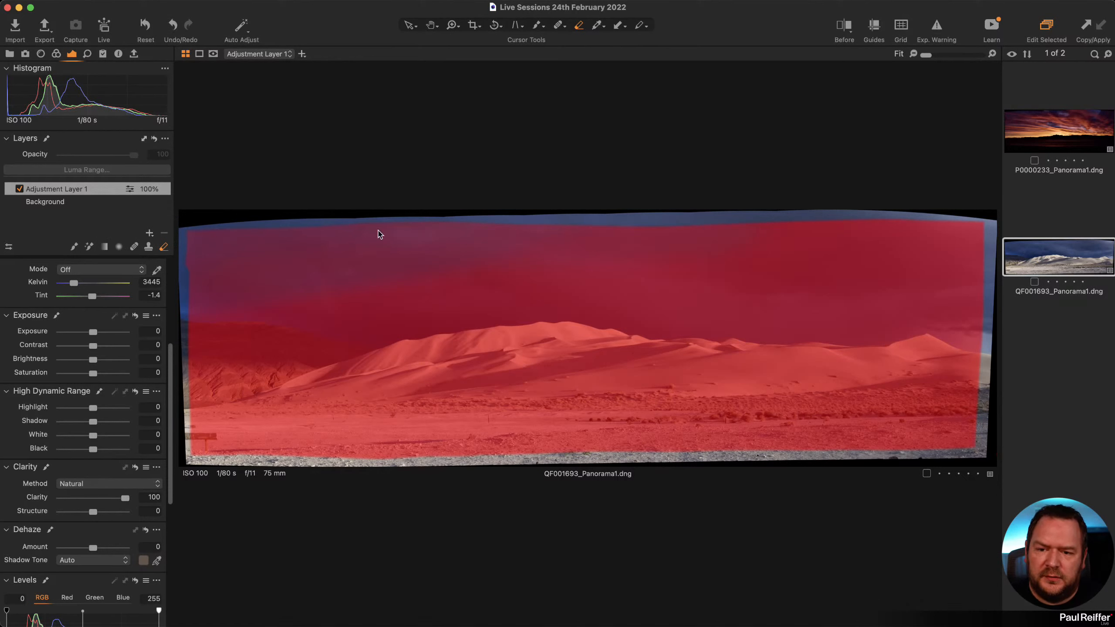
pyautogui.rightClick(344, 231)
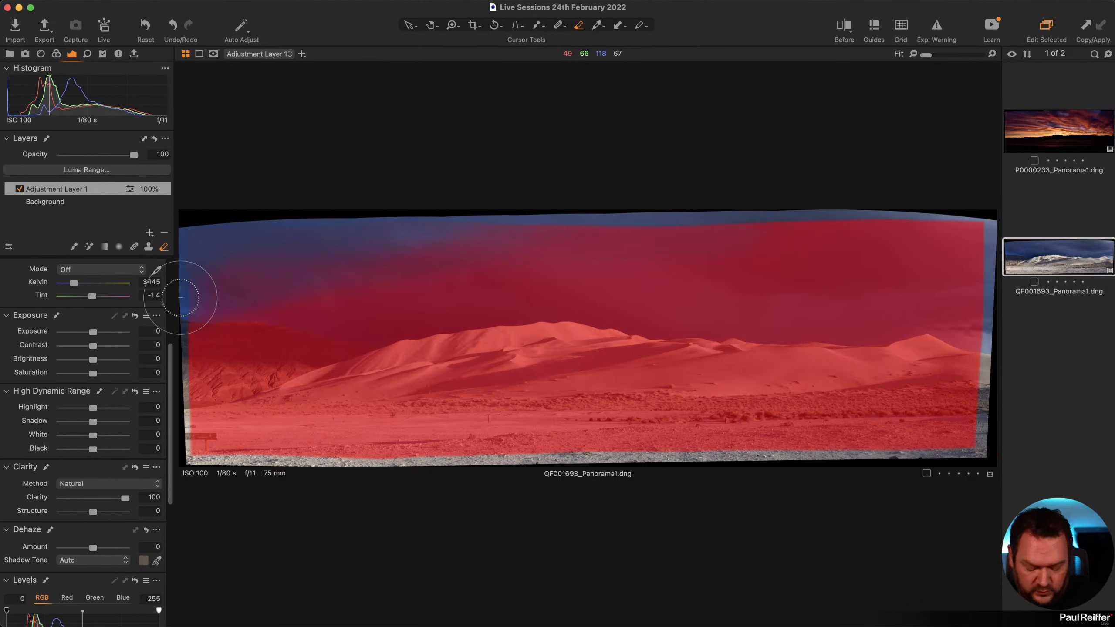
pyautogui.press('m')
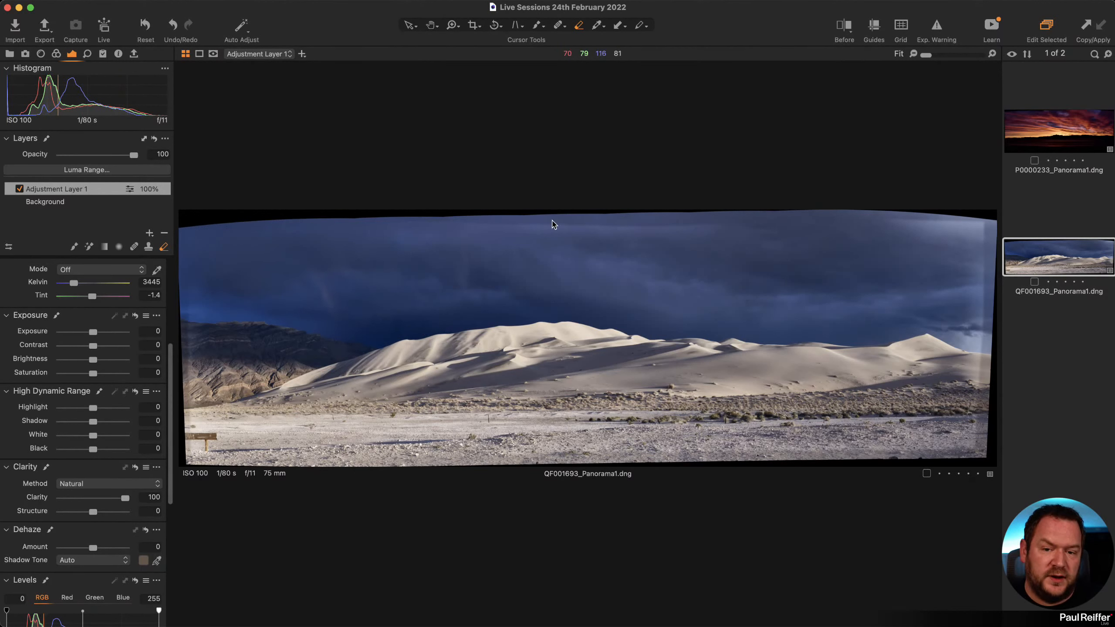
# Softly erase Adjustment Layer 1's mask along the panorama's right edge, from the sky's corner down to the dunes.
pyautogui.moveTo(984, 237); pyautogui.dragTo(985, 230)
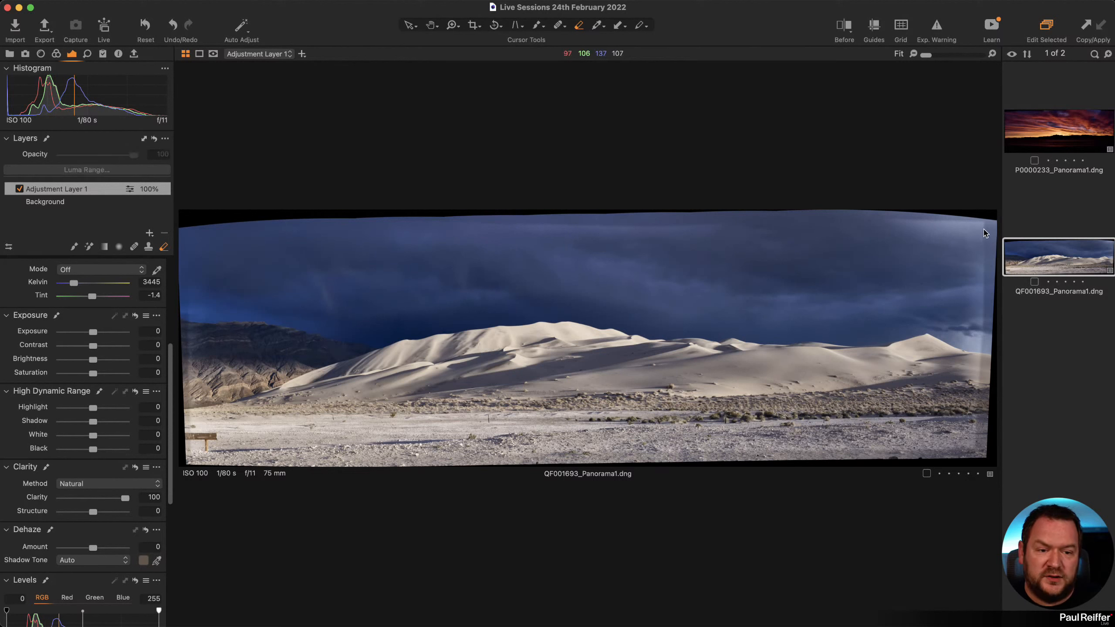
pyautogui.moveTo(984, 269)
pyautogui.mouseDown()
pyautogui.moveTo(854, 214)
pyautogui.moveTo(976, 387)
pyautogui.mouseUp()
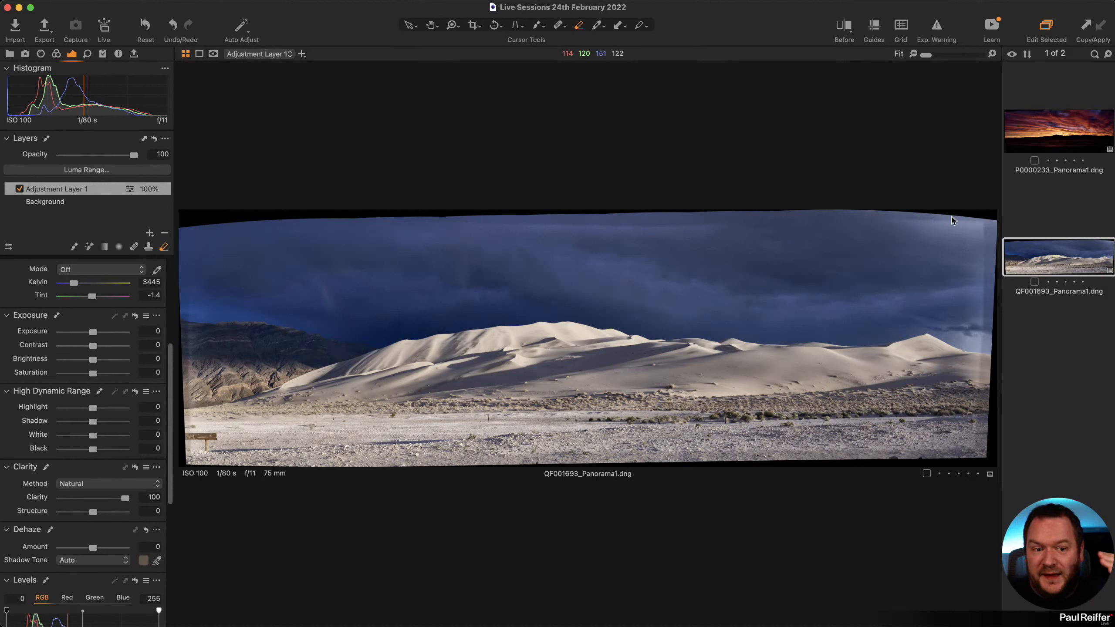
pyautogui.moveTo(980, 230)
pyautogui.mouseDown()
pyautogui.moveTo(970, 230)
pyautogui.moveTo(982, 233)
pyautogui.moveTo(980, 216)
pyautogui.moveTo(1010, 246)
pyautogui.moveTo(905, 206)
pyautogui.moveTo(973, 227)
pyautogui.moveTo(973, 240)
pyautogui.moveTo(979, 220)
pyautogui.moveTo(958, 207)
pyautogui.moveTo(1005, 238)
pyautogui.moveTo(972, 228)
pyautogui.moveTo(998, 264)
pyautogui.mouseUp()
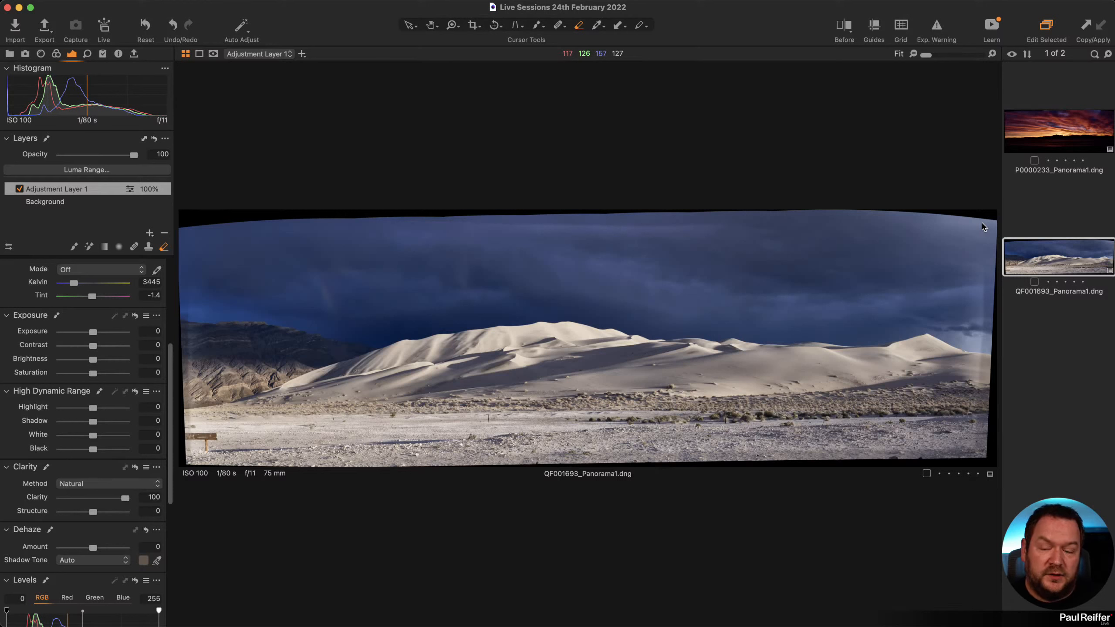
# Compare the feathered panorama edges with Adjustment Layer 1's mask overlay shown and hidden.
pyautogui.press('m')
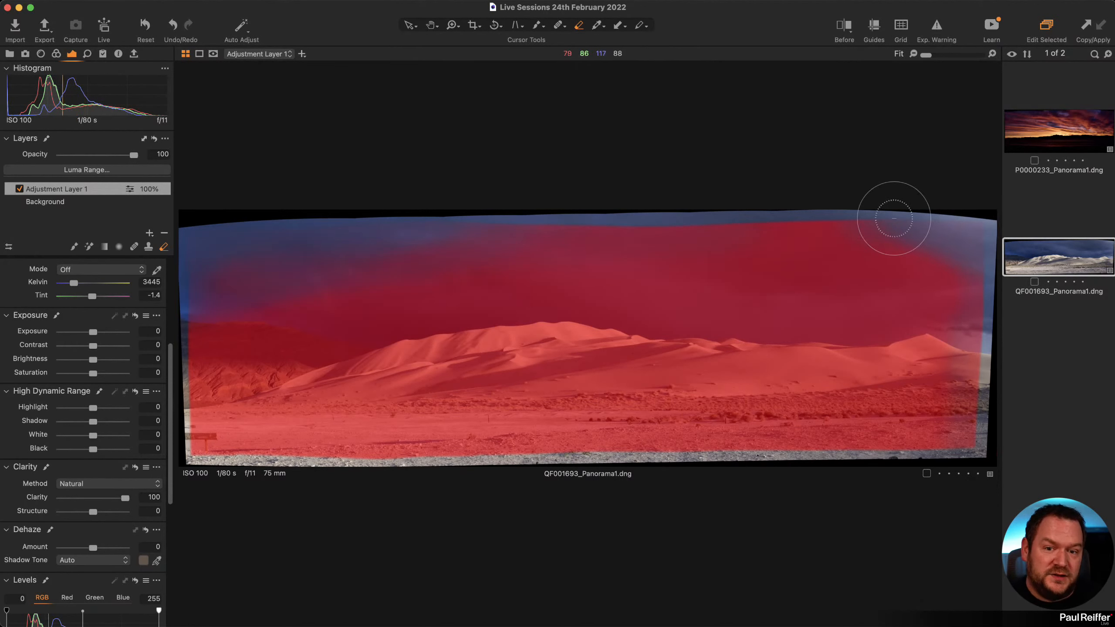
pyautogui.press('m')
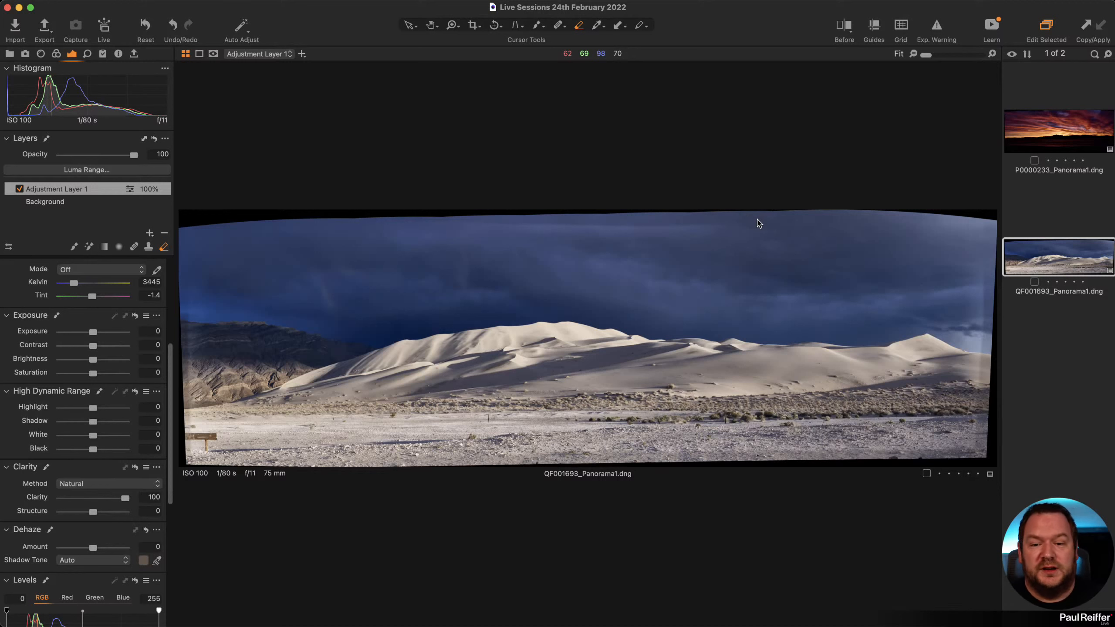
pyautogui.press('m')
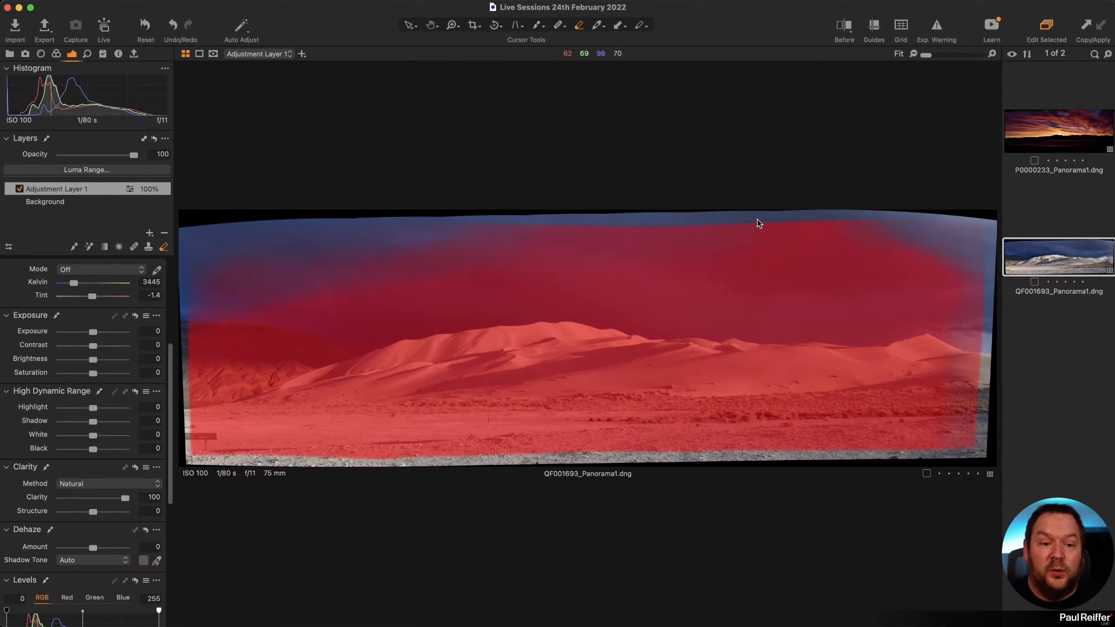
pyautogui.press('m')
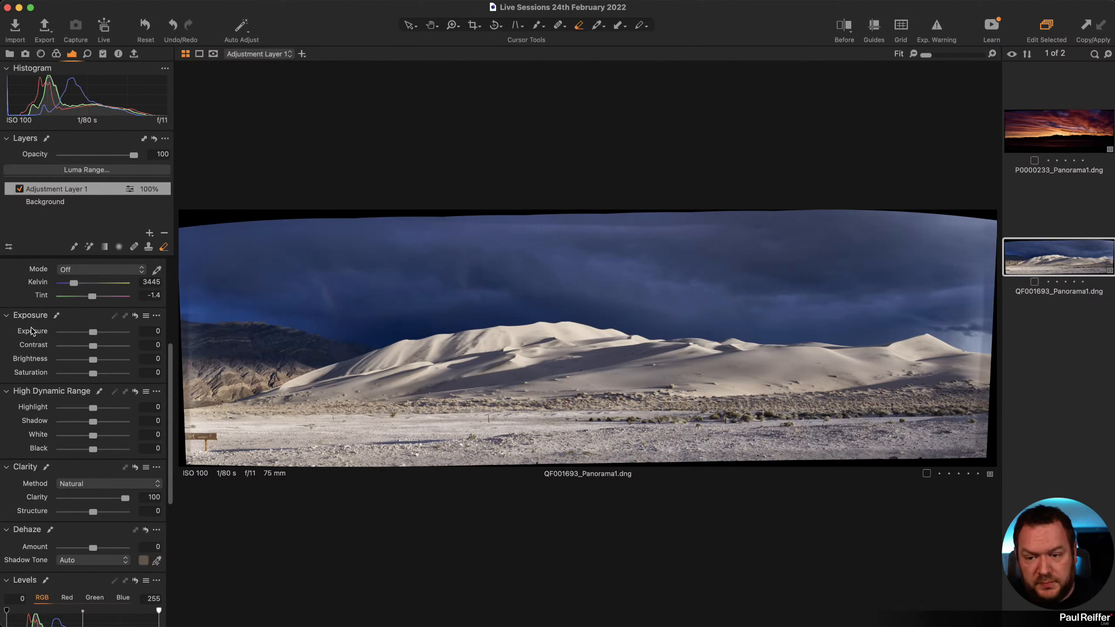
# Set the dune panorama's background Clarity to 100 and turn off Adjustment Layer 1.
pyautogui.click(80, 203)
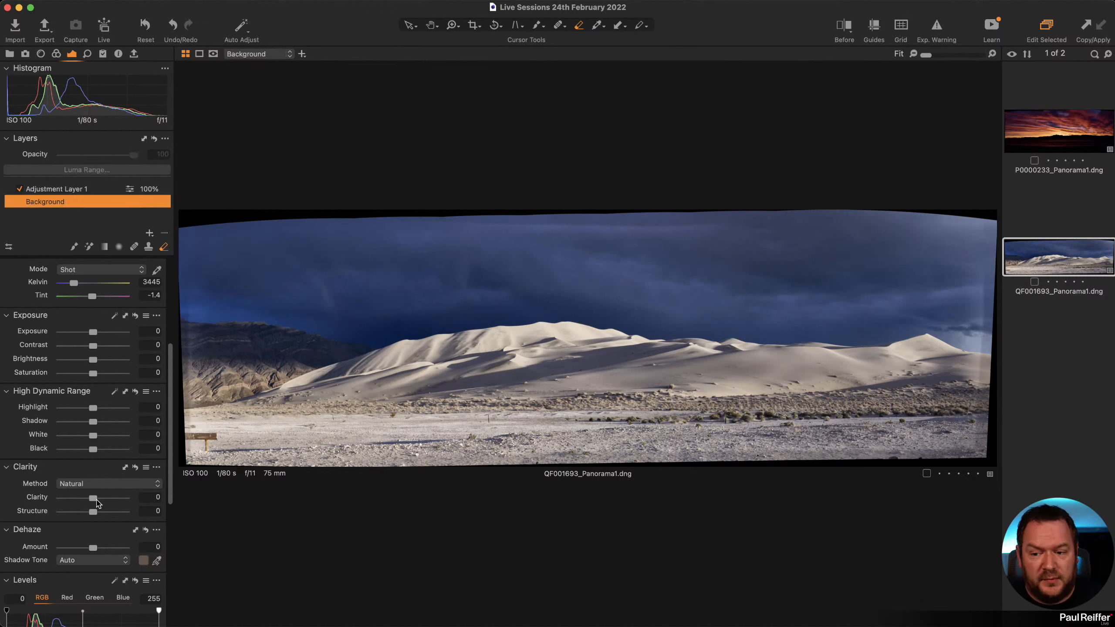
pyautogui.moveTo(97, 503); pyautogui.dragTo(126, 501)
pyautogui.click(19, 189)
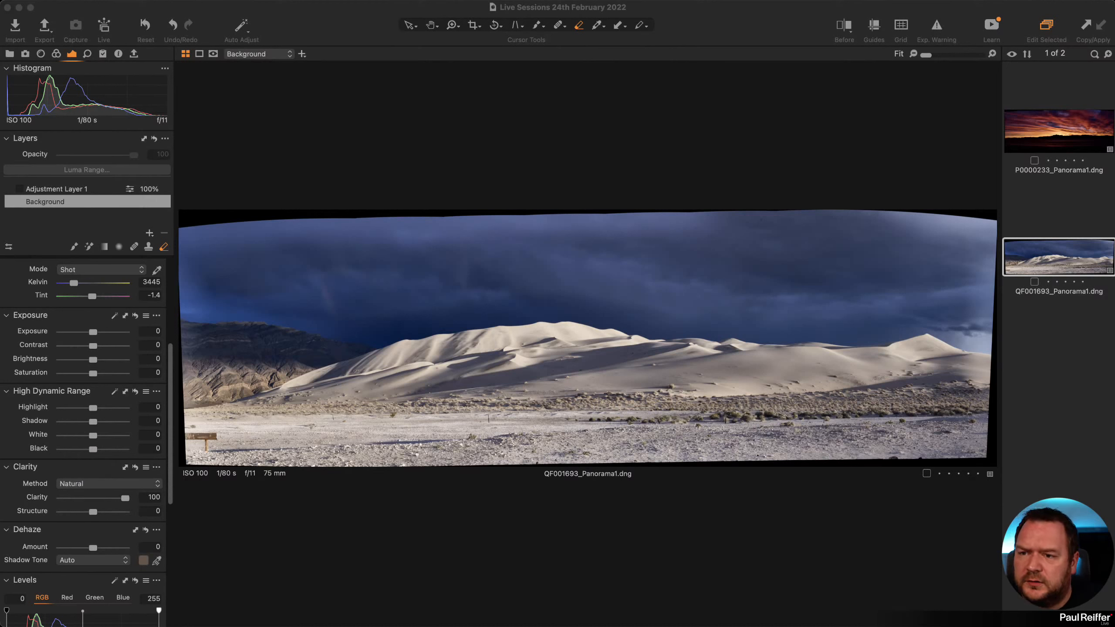
# Open 21T35397.RAF from the second user collection and set its background Clarity to 100.
pyautogui.click(9, 55)
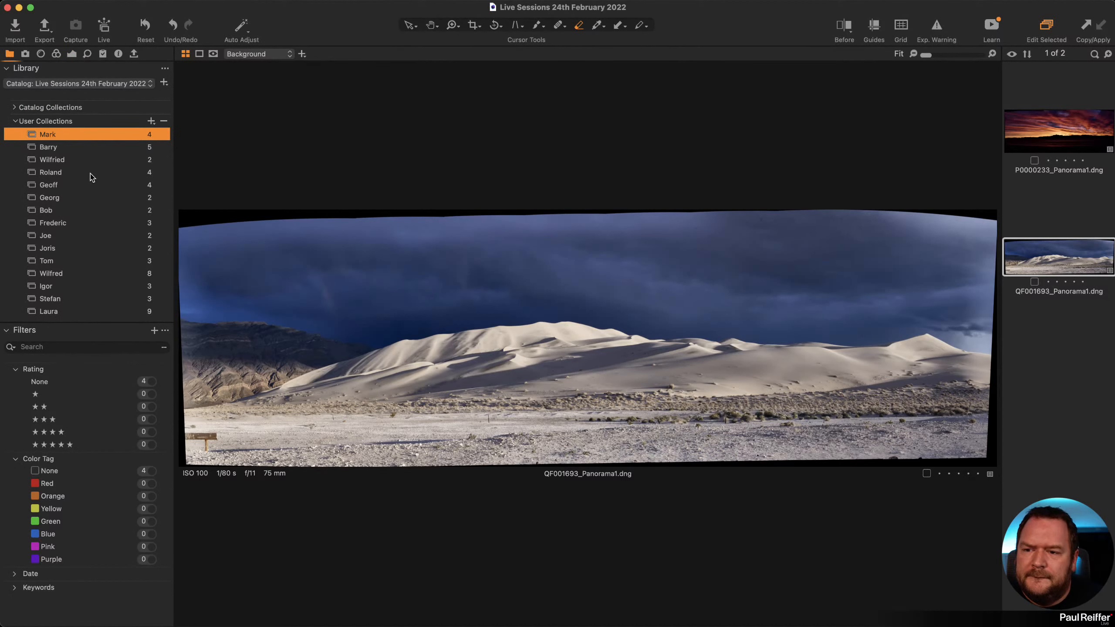
pyautogui.click(60, 149)
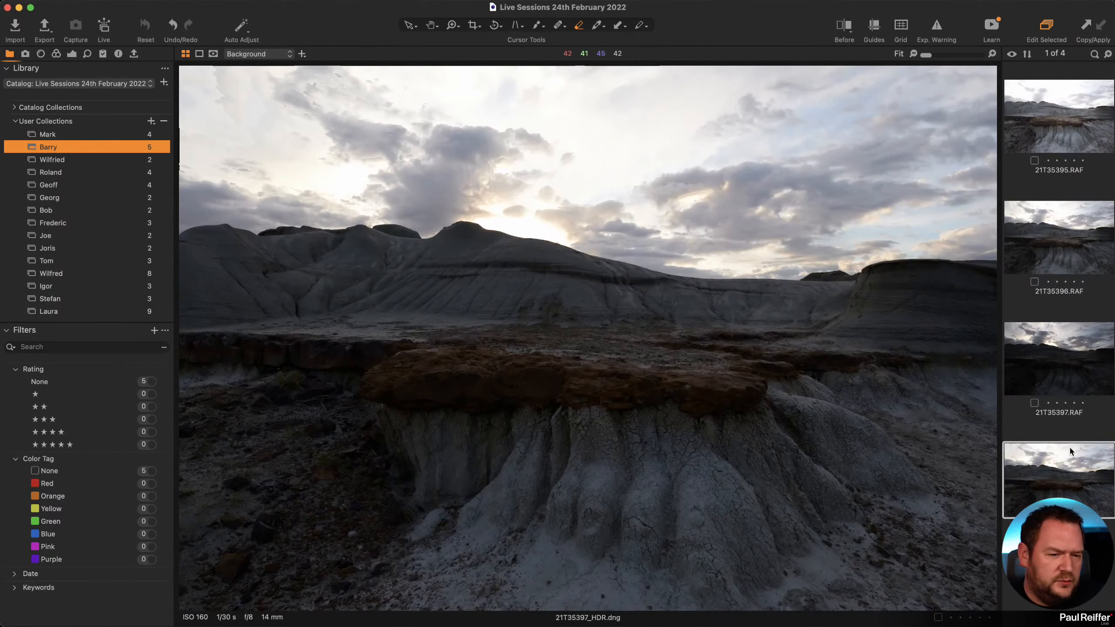
pyautogui.click(1059, 365)
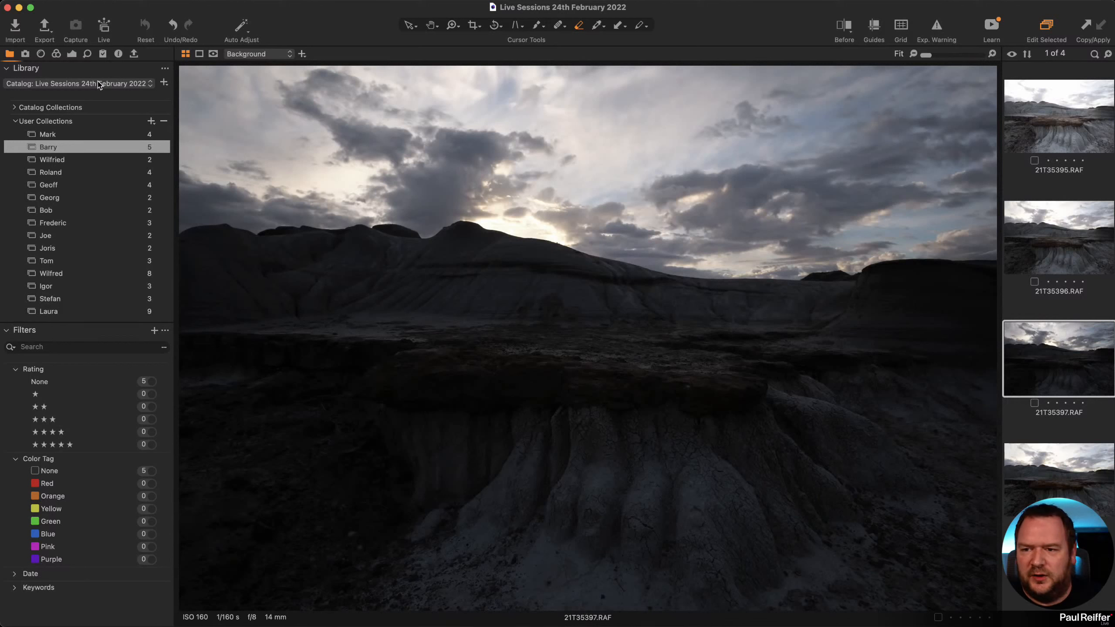
pyautogui.click(71, 56)
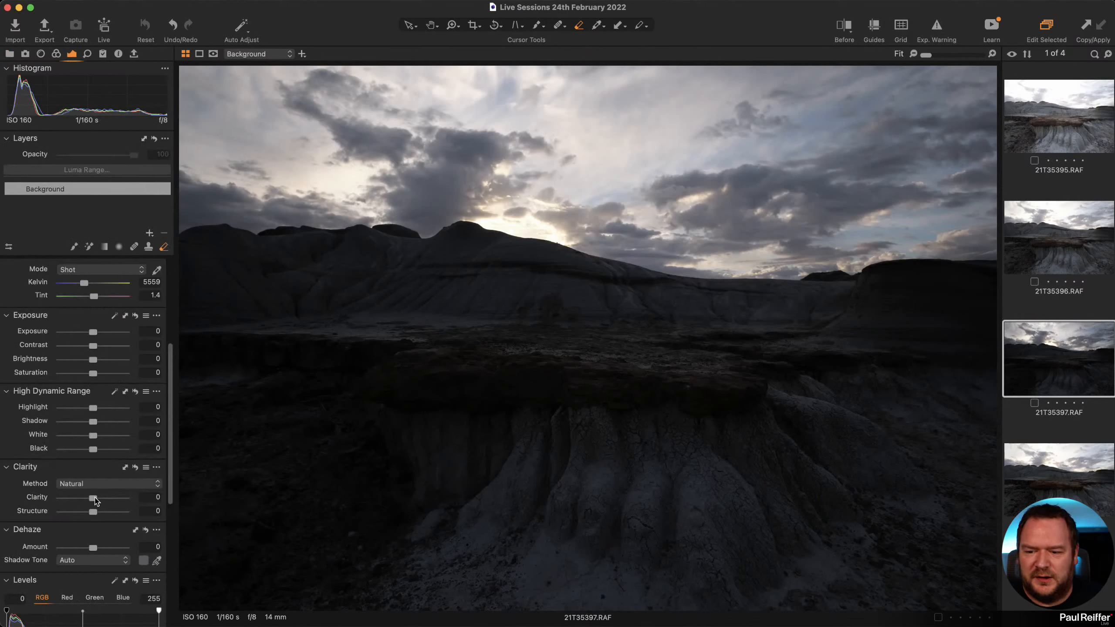
pyautogui.moveTo(94, 500); pyautogui.dragTo(131, 499)
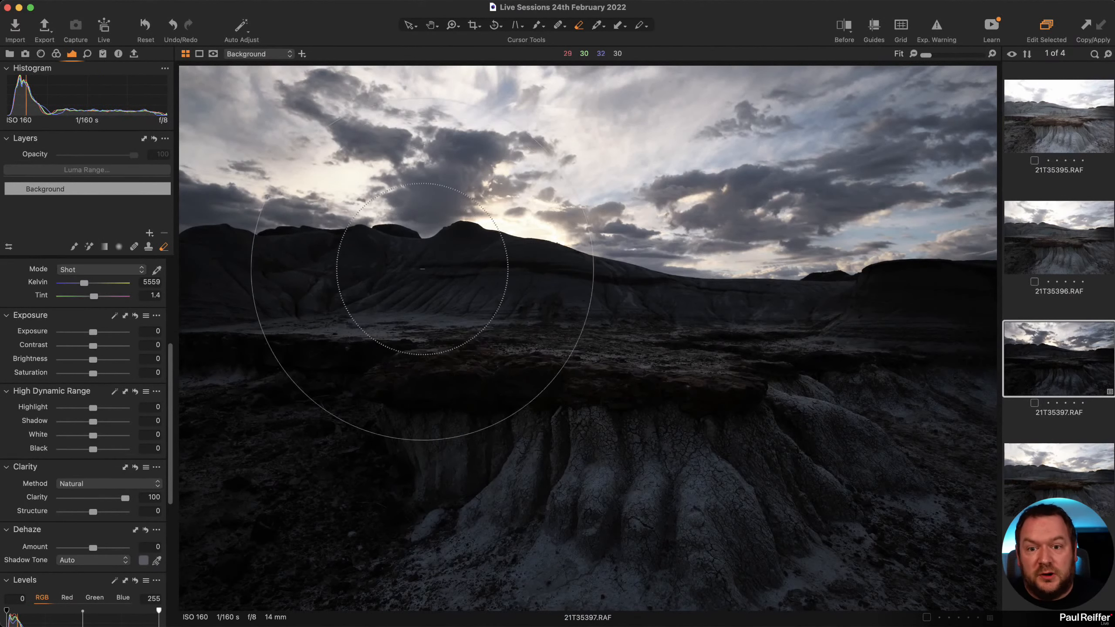
pyautogui.press('z')
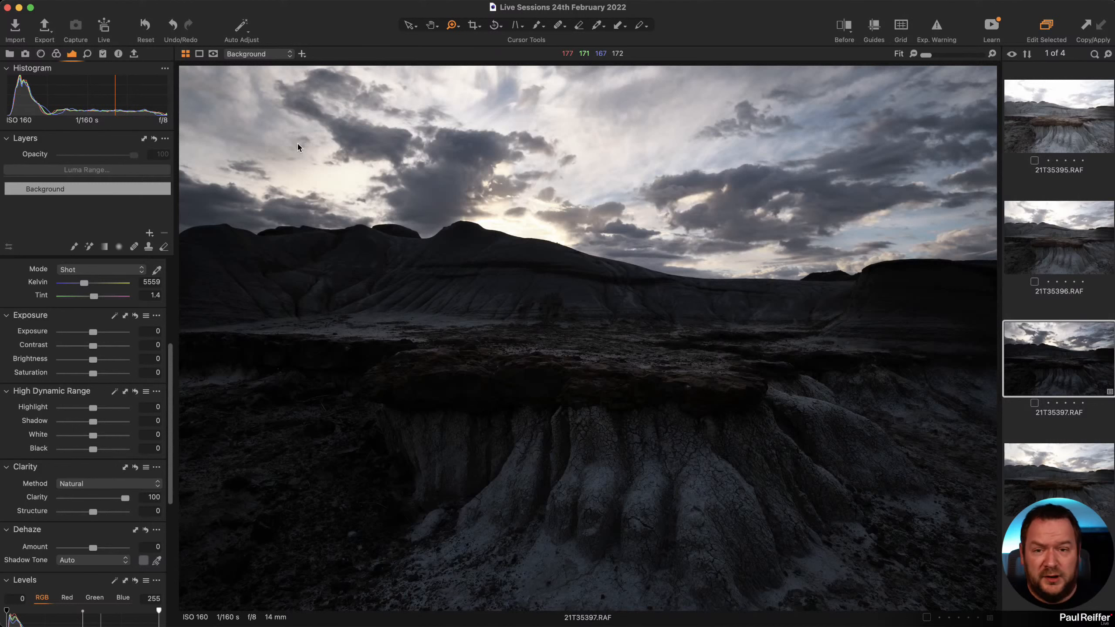
# Return to the dune panorama in the first user collection and reset its background Clarity to 0.
pyautogui.click(9, 53)
pyautogui.click(68, 134)
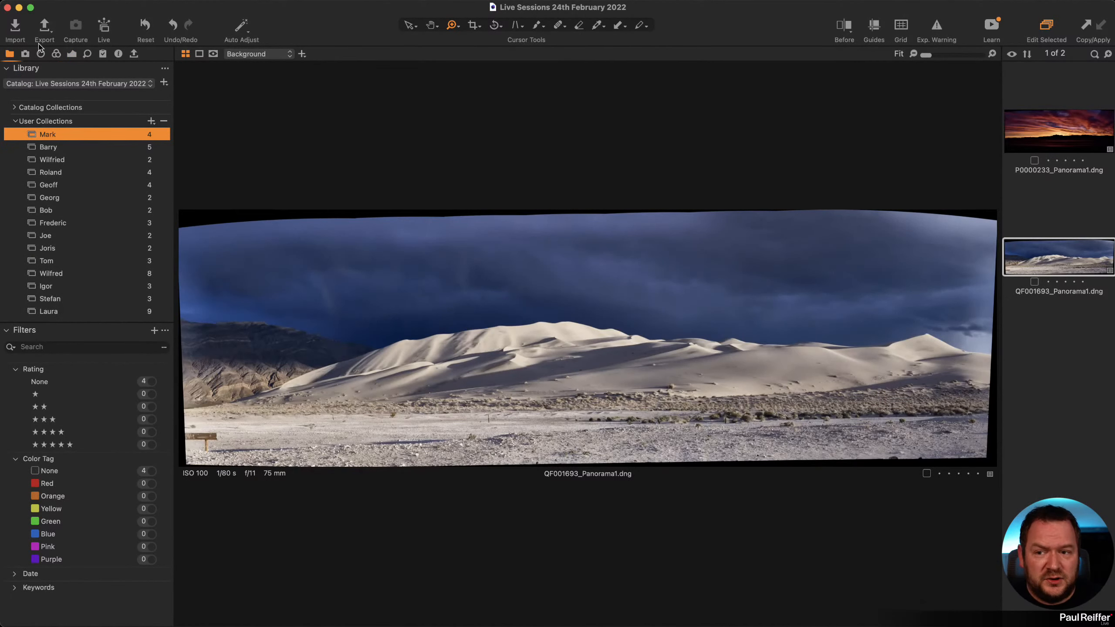
pyautogui.click(70, 54)
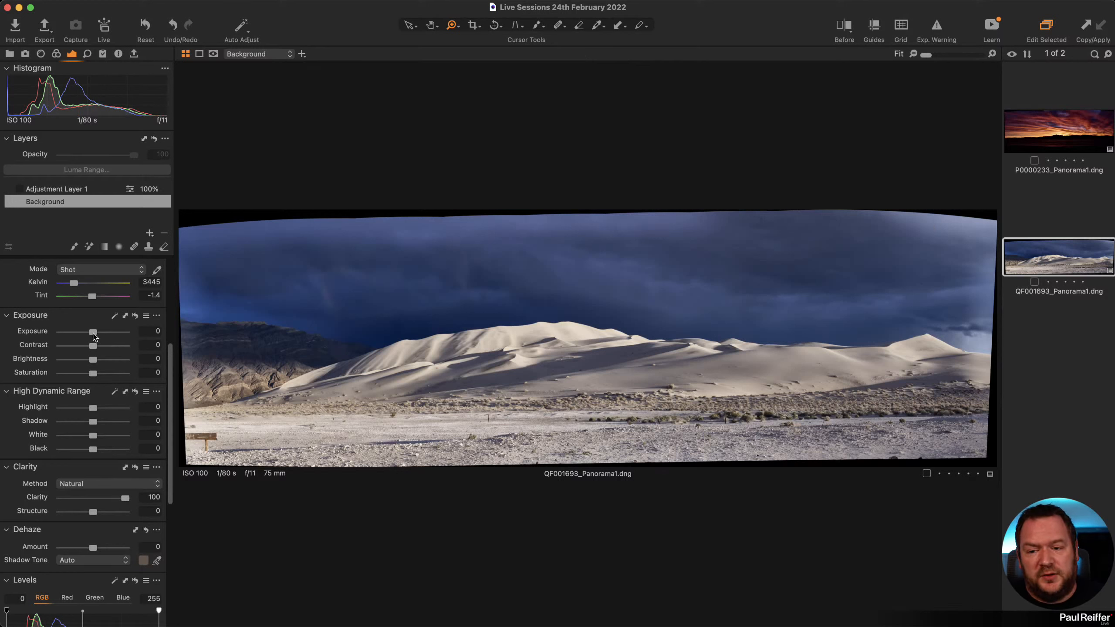
pyautogui.doubleClick(125, 498)
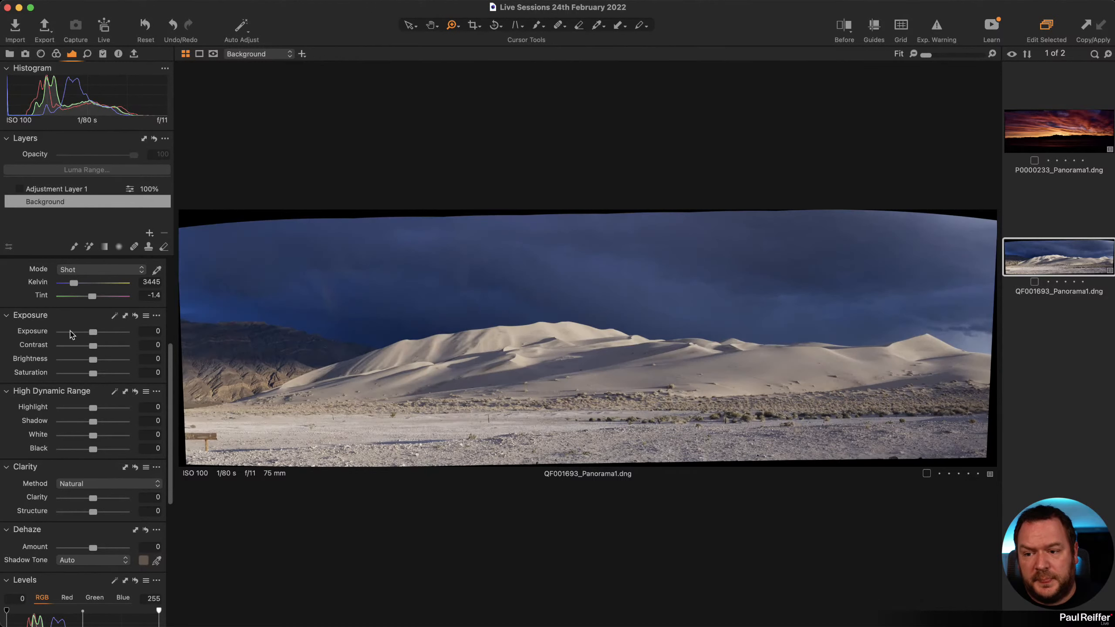
# Try the dune panorama's background Exposure at -2.7, 0.42 and -2.37, and reset it to 0.
pyautogui.moveTo(93, 332); pyautogui.dragTo(69, 333)
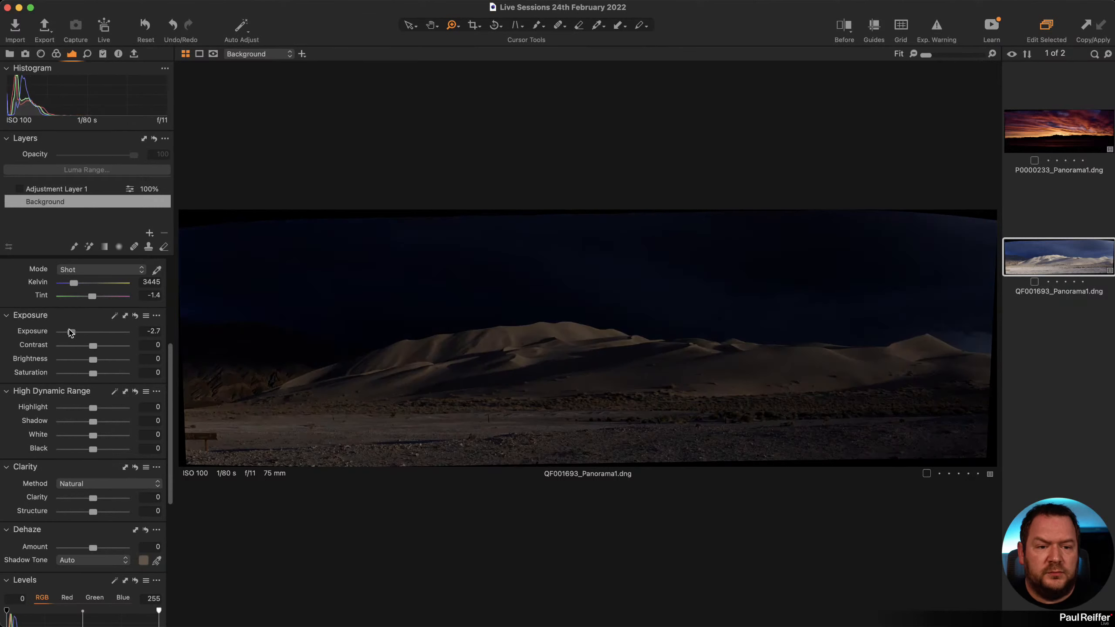
pyautogui.moveTo(76, 332); pyautogui.dragTo(96, 333)
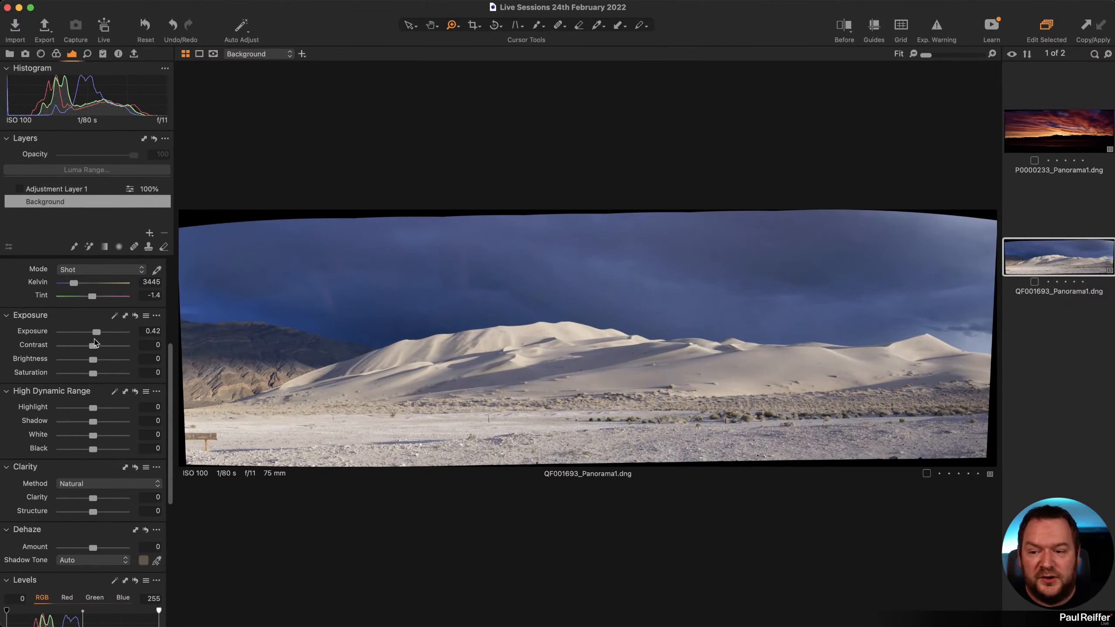
pyautogui.moveTo(96, 332); pyautogui.dragTo(75, 335)
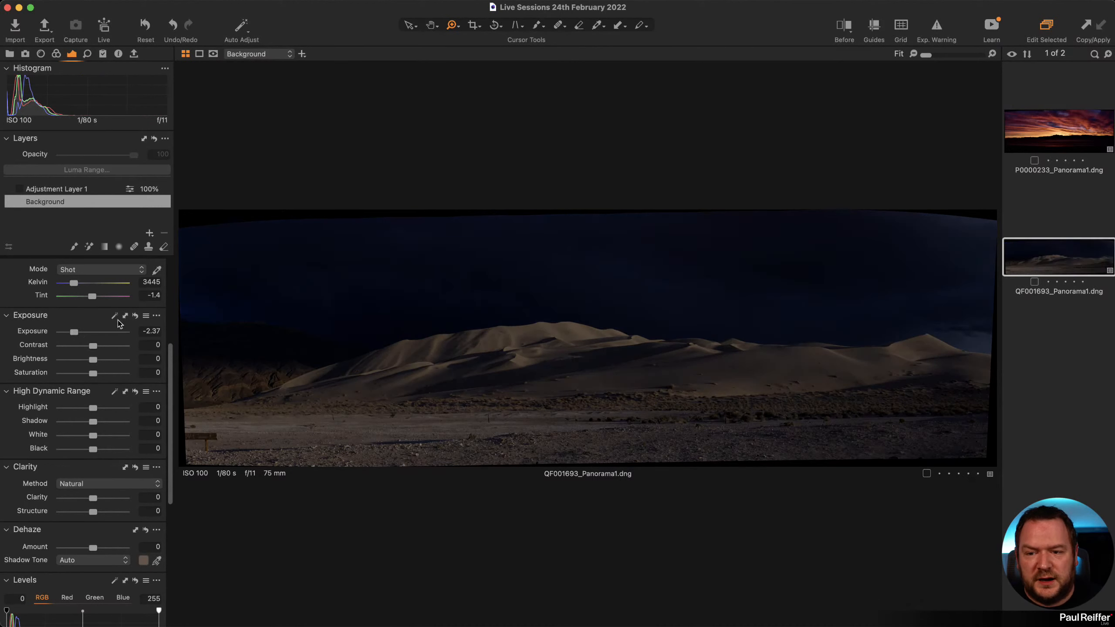
pyautogui.doubleClick(74, 333)
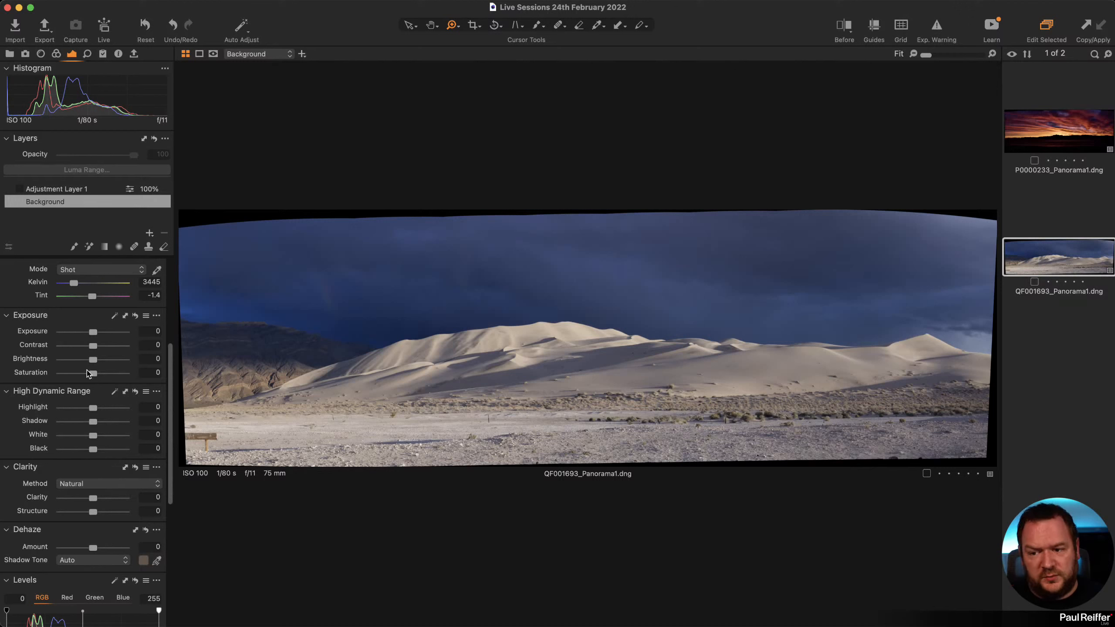
# Try the dune panorama's background Saturation at 53 and reset the Brightness and Saturation to 0.
pyautogui.moveTo(92, 361); pyautogui.dragTo(110, 374)
pyautogui.doubleClick(62, 360)
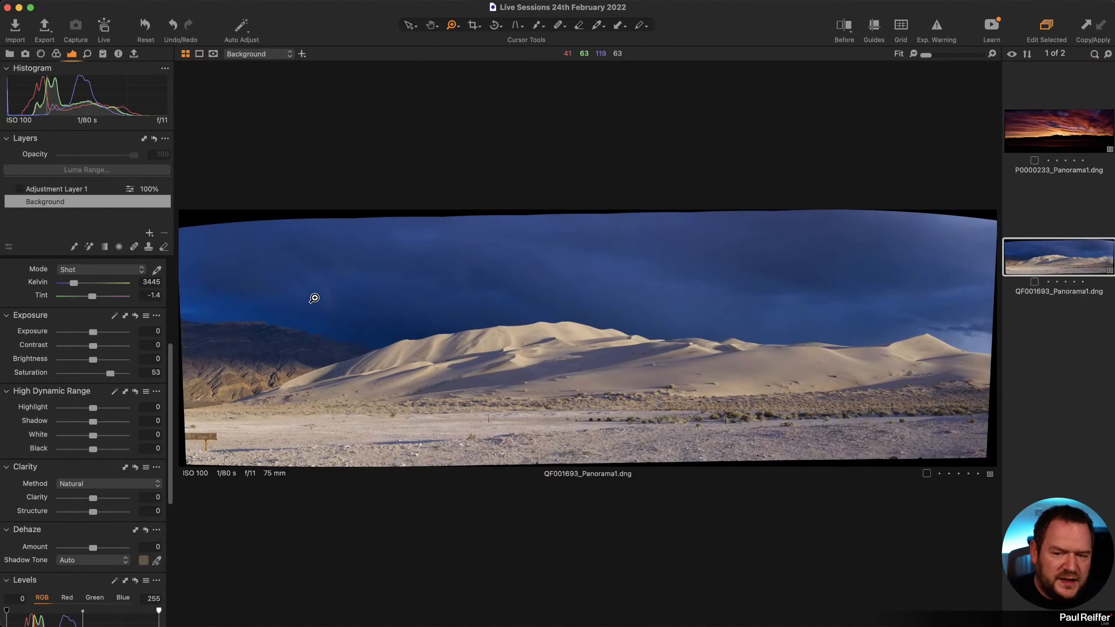
pyautogui.doubleClick(110, 373)
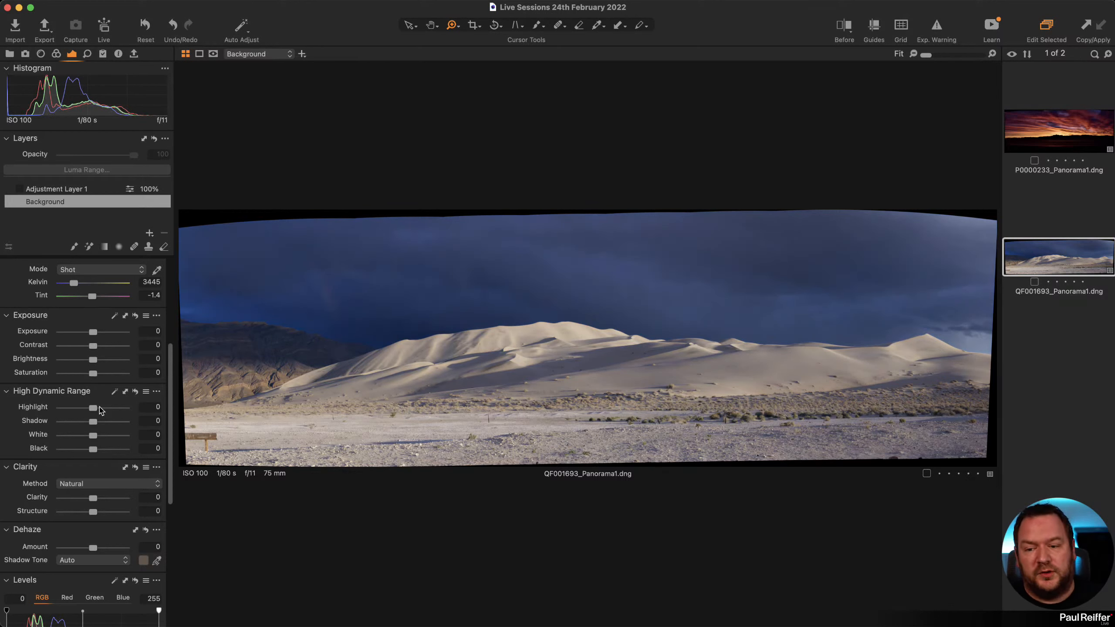
# Set the dune panorama's background Shadow to -100, Clarity to 63 and Highlight to -77.
pyautogui.moveTo(91, 422); pyautogui.dragTo(60, 422)
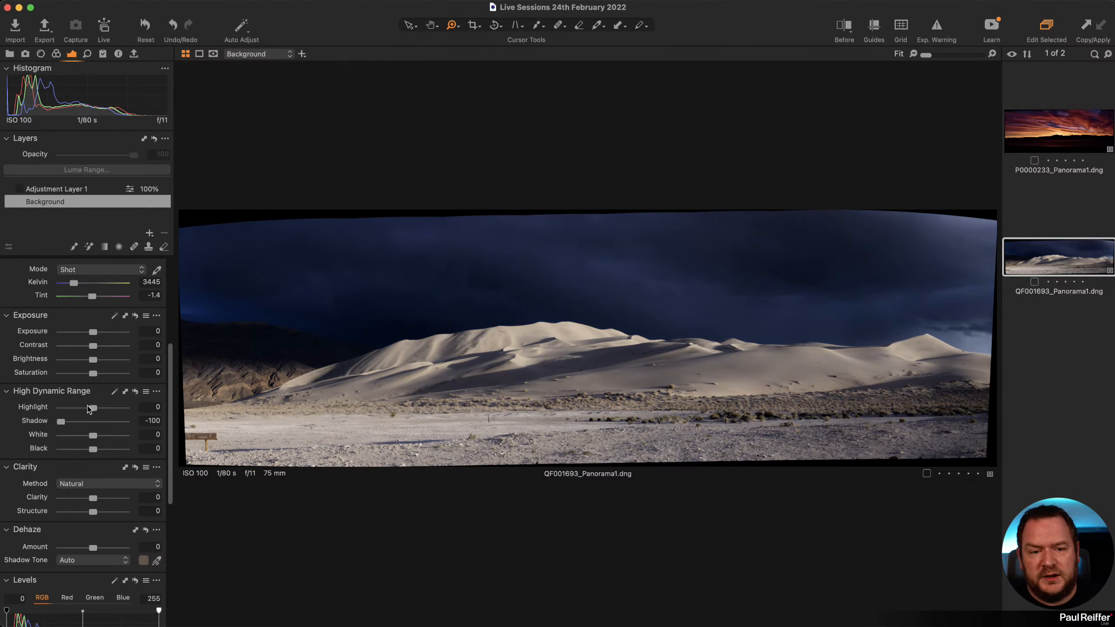
pyautogui.moveTo(93, 499); pyautogui.dragTo(113, 499)
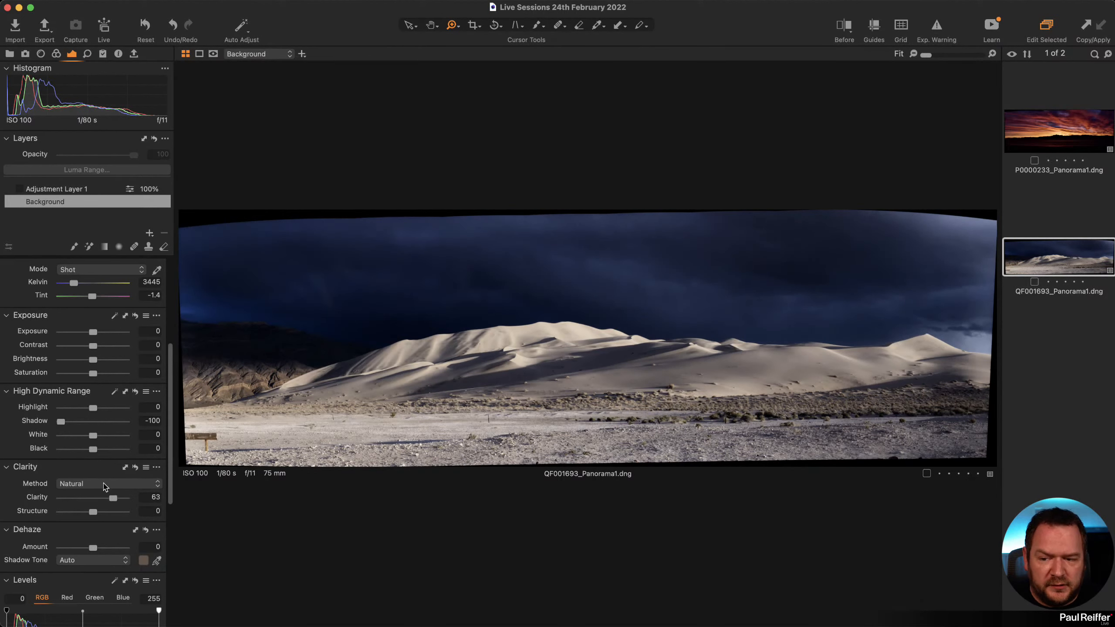
pyautogui.moveTo(93, 408); pyautogui.dragTo(68, 408)
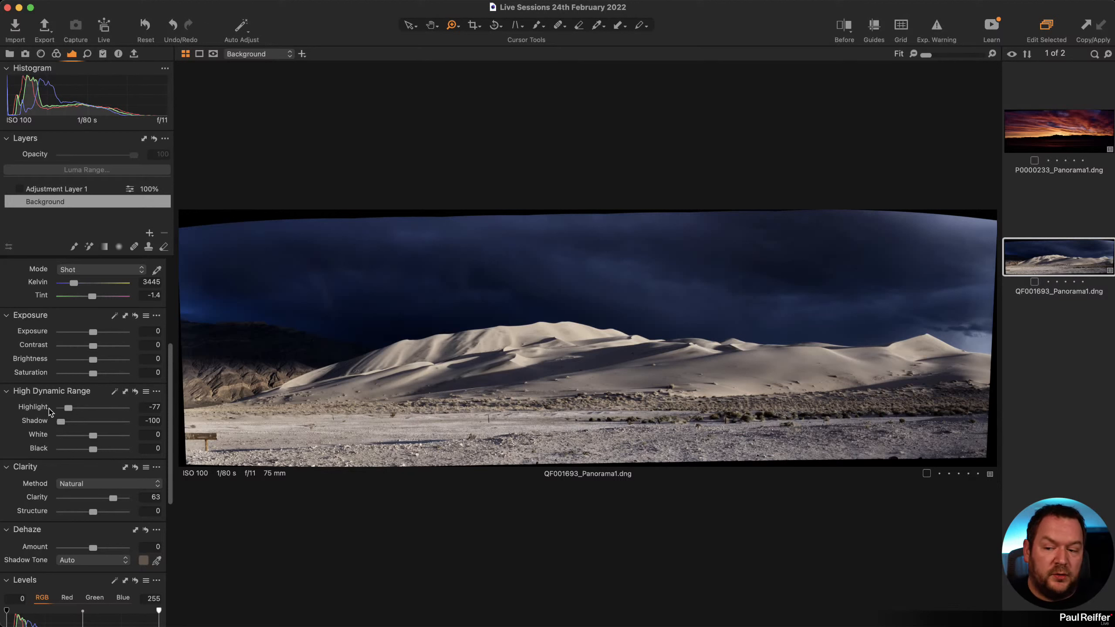
# Reset the dune panorama's background Highlight, Shadow and Clarity to 0.
pyautogui.doubleClick(66, 409)
pyautogui.doubleClick(61, 421)
pyautogui.doubleClick(112, 498)
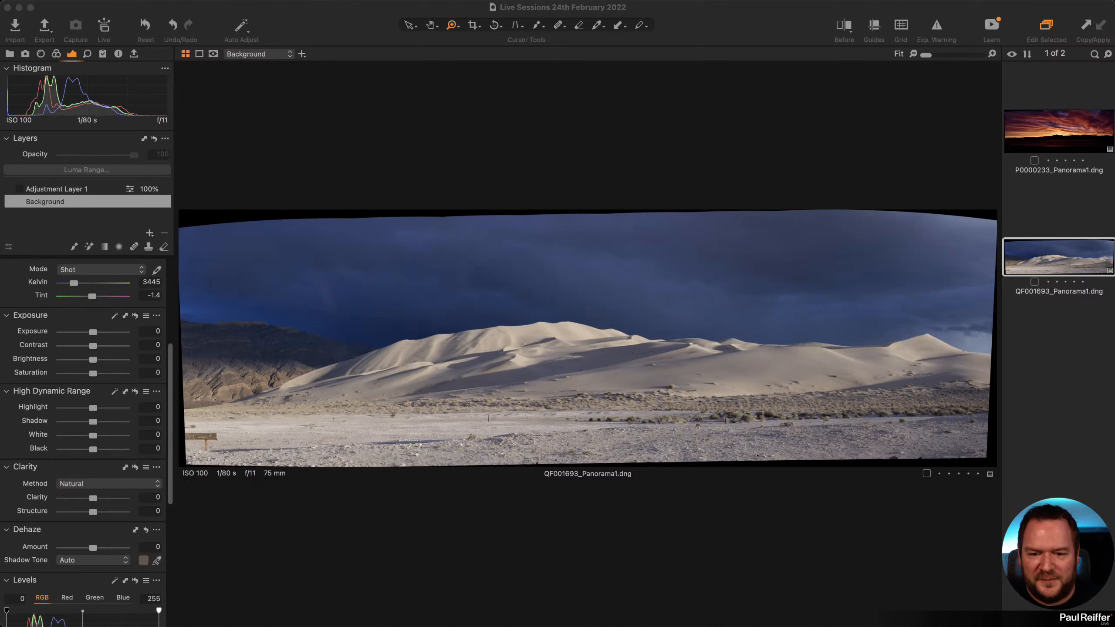
# Switch to the sunset panorama, compare its upper corner edge with background Clarity at 100 and 0, and leave Clarity reset to 0.
pyautogui.click(1058, 140)
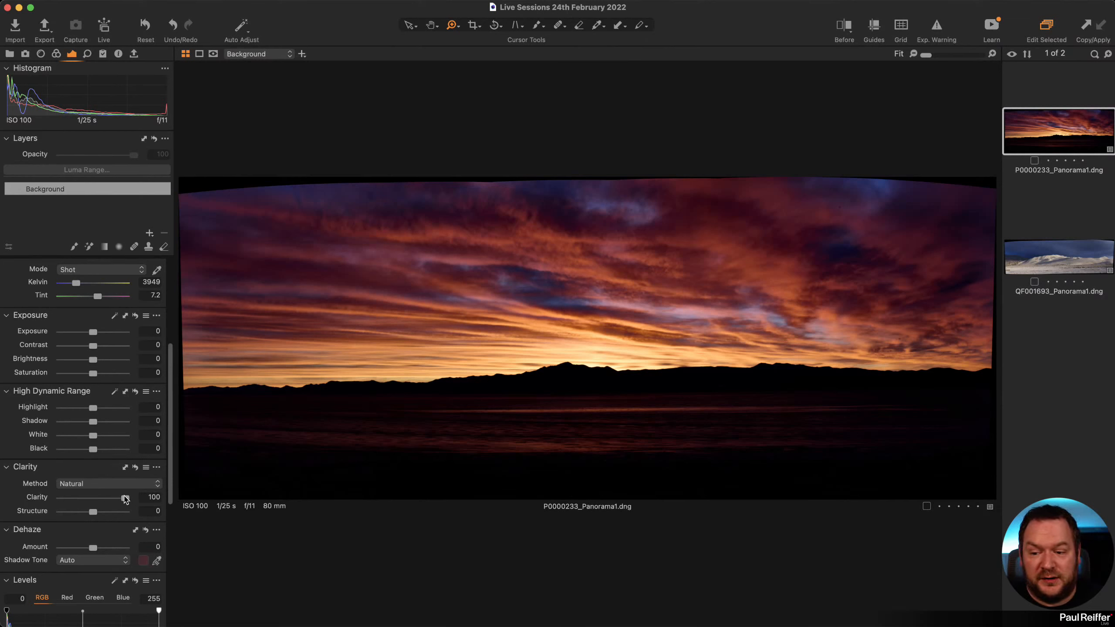
pyautogui.moveTo(124, 496)
pyautogui.mouseDown()
pyautogui.moveTo(74, 497)
pyautogui.moveTo(140, 499)
pyautogui.mouseUp()
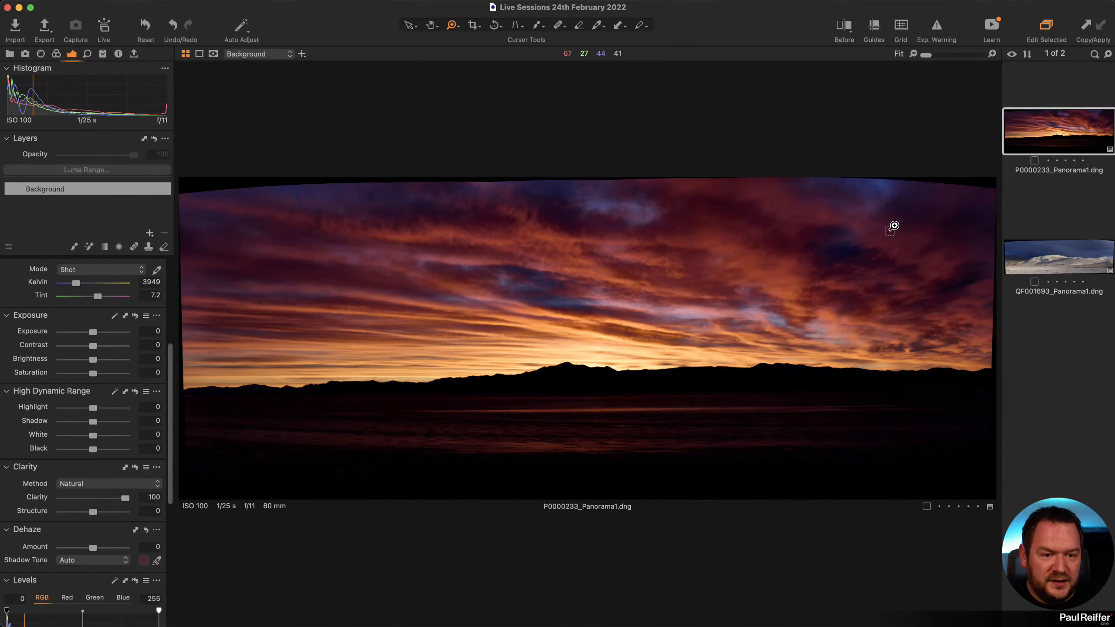
pyautogui.click(991, 196)
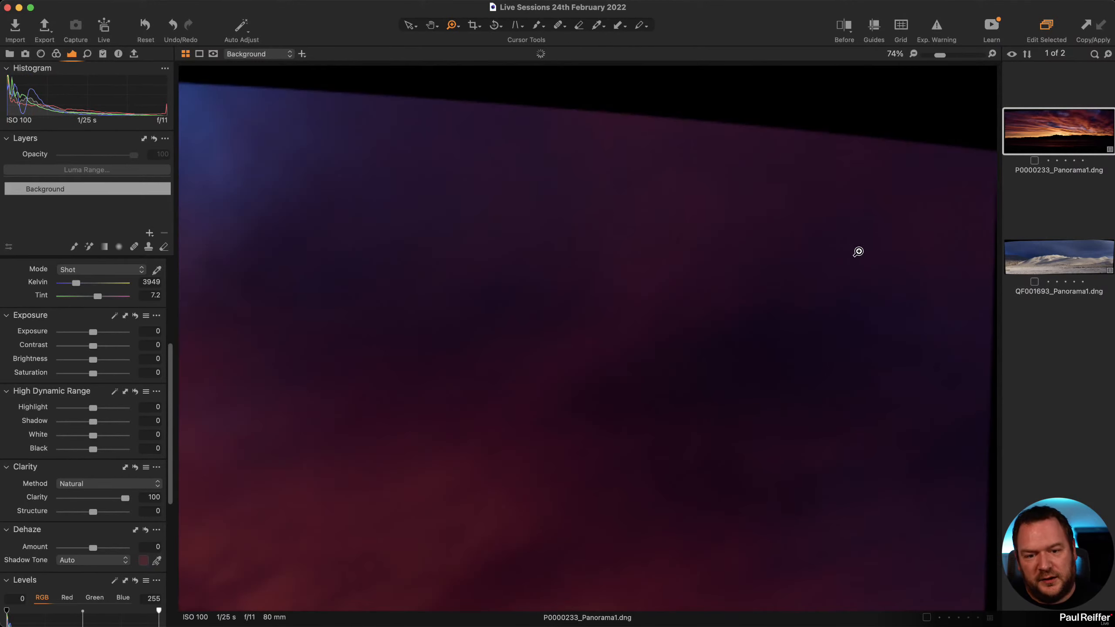
pyautogui.doubleClick(42, 500)
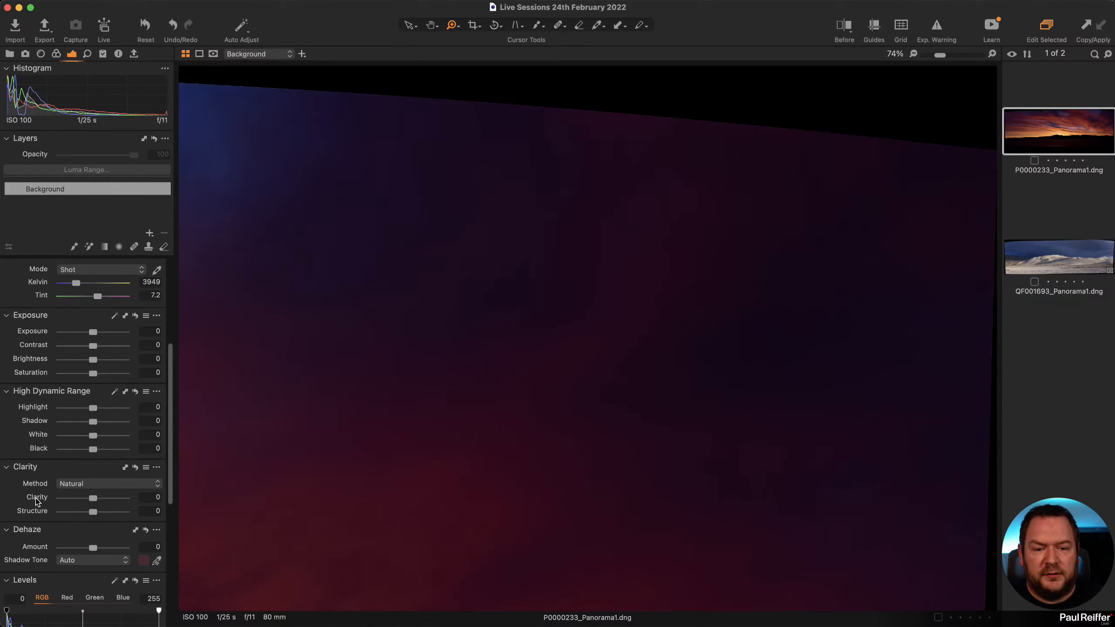
pyautogui.press('super+z')
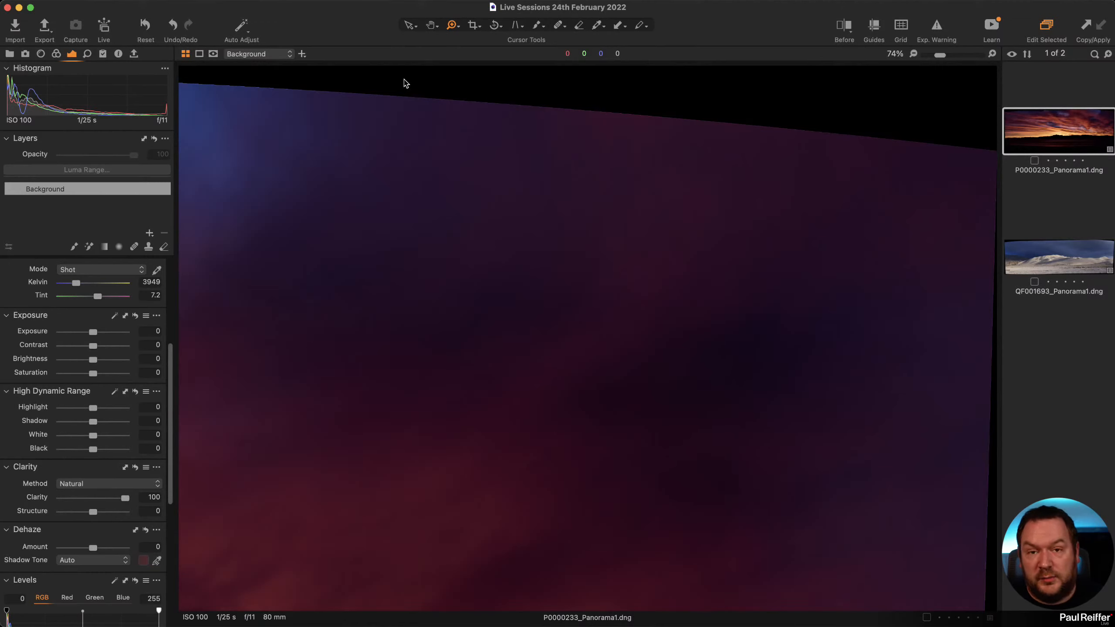
pyautogui.keyDown('alt'); pyautogui.click(610, 374); pyautogui.keyUp('alt')
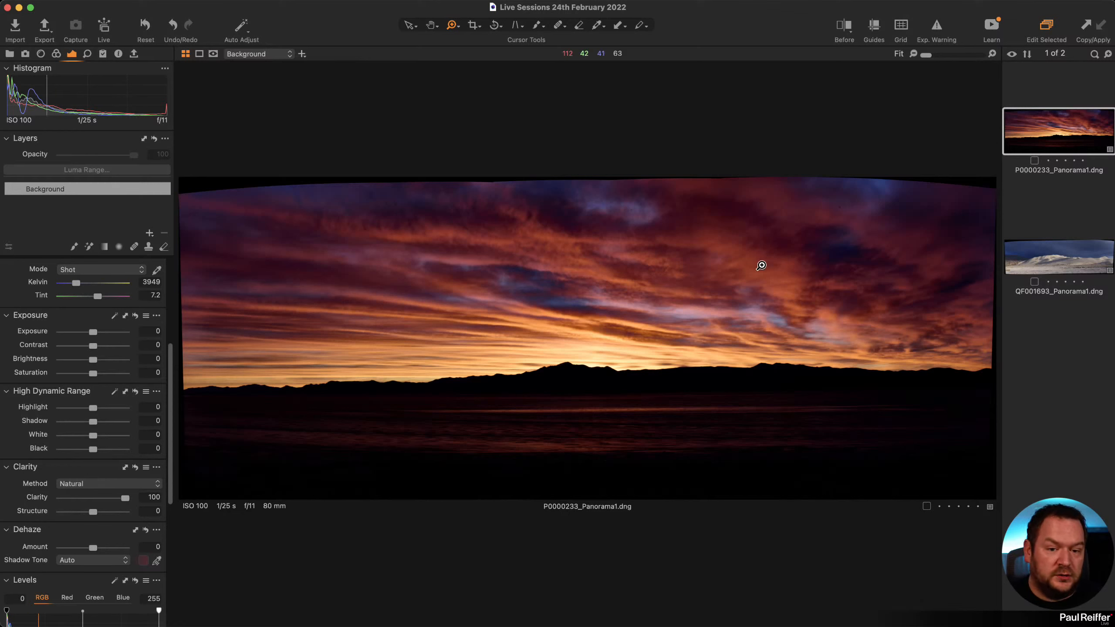
pyautogui.doubleClick(123, 499)
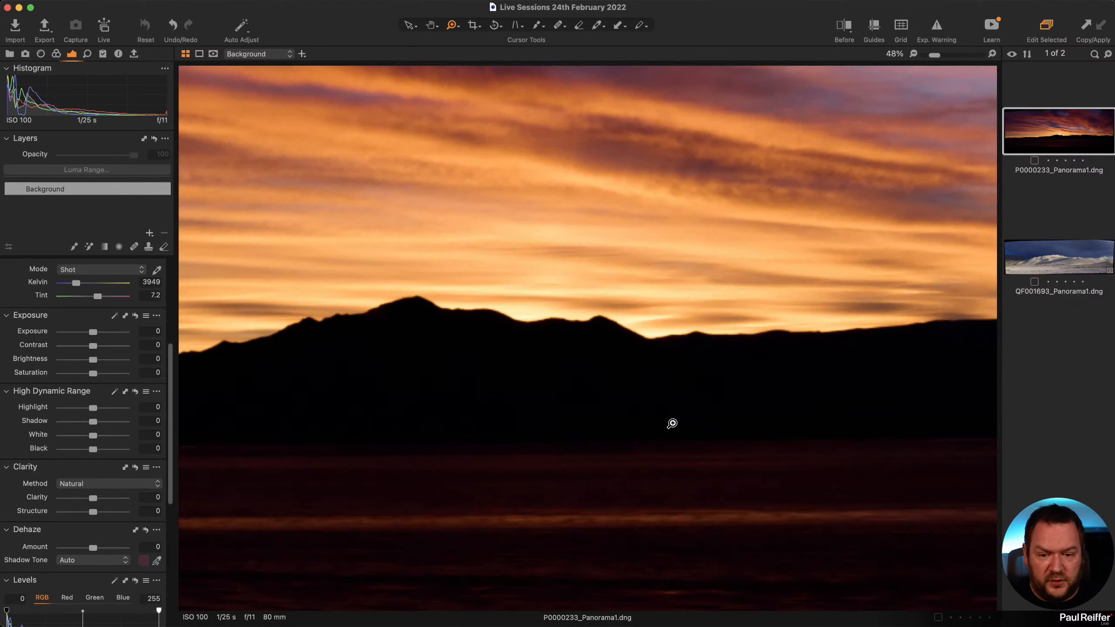
# Try the sunset panorama's background Exposure at 1.53 and Brightness at 24, resetting each to 0.
pyautogui.click(636, 382)
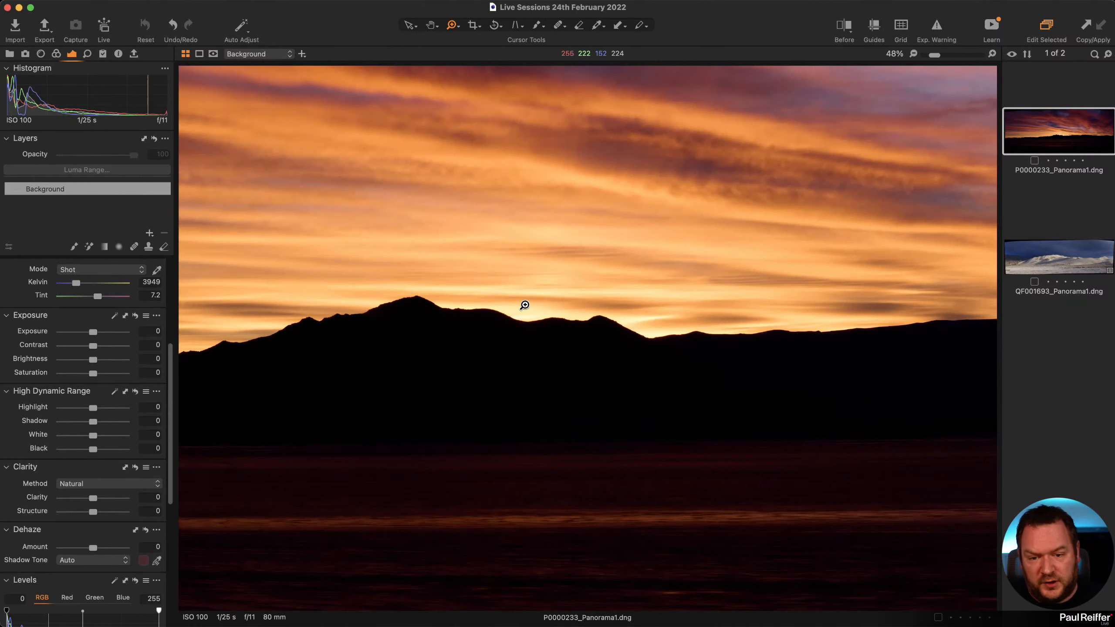
pyautogui.keyDown('alt'); pyautogui.click(556, 324); pyautogui.keyUp('alt')
pyautogui.press('h')
pyautogui.moveTo(93, 333); pyautogui.dragTo(106, 332)
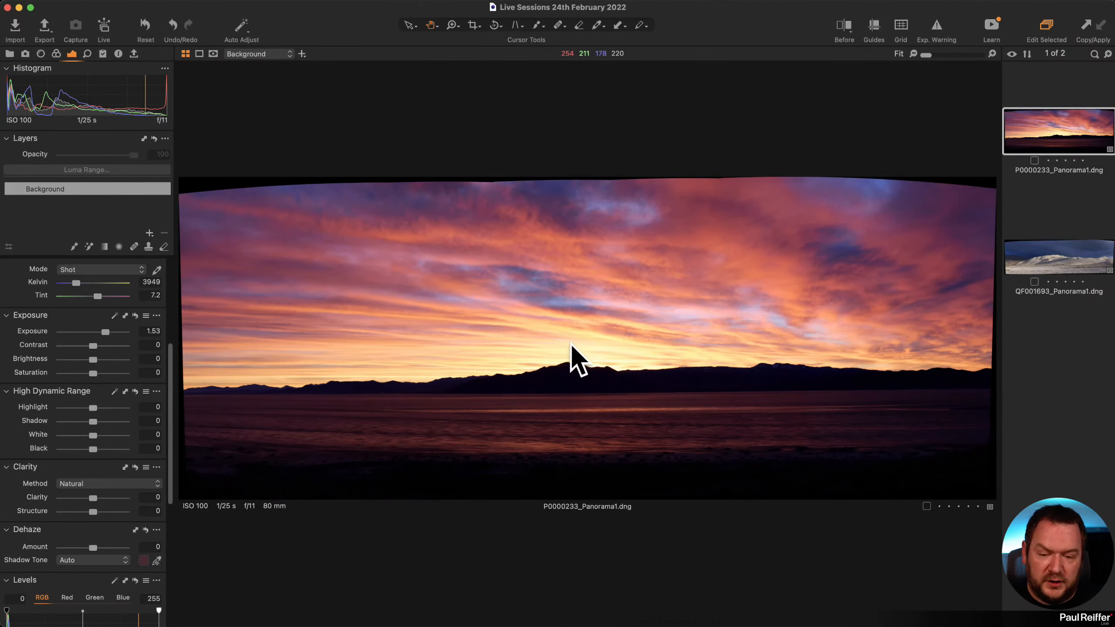
pyautogui.doubleClick(106, 333)
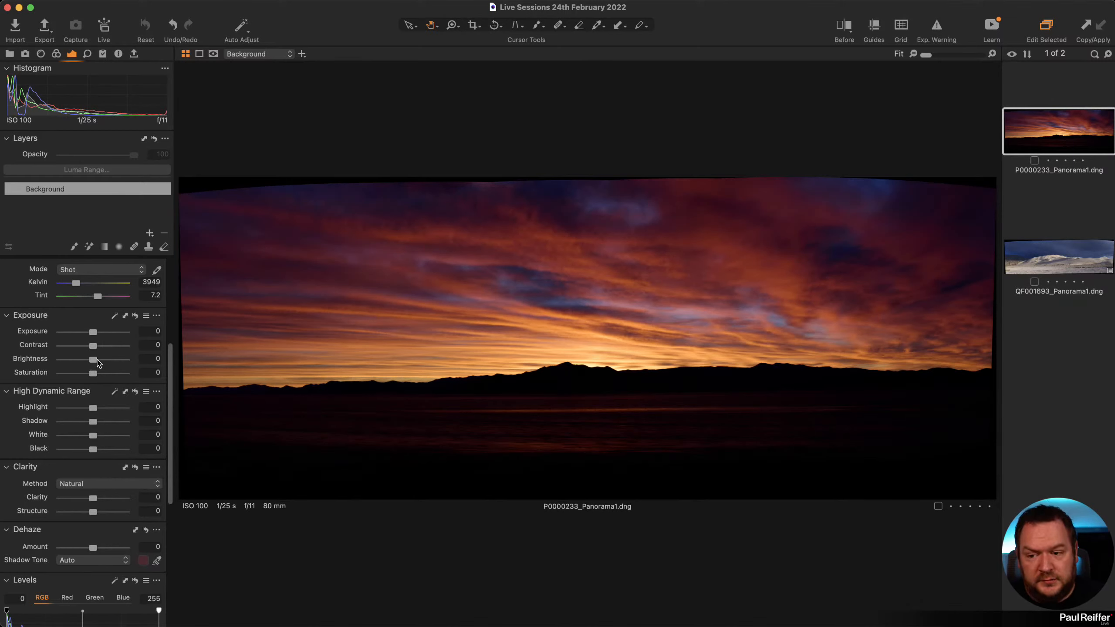
pyautogui.moveTo(93, 360); pyautogui.dragTo(110, 361)
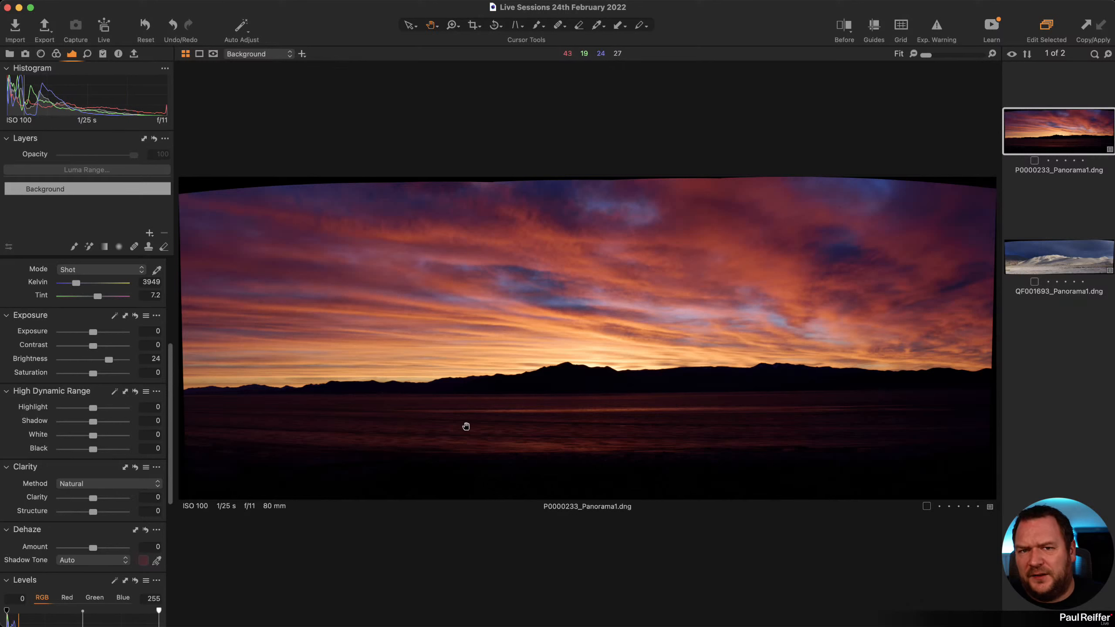
pyautogui.doubleClick(110, 362)
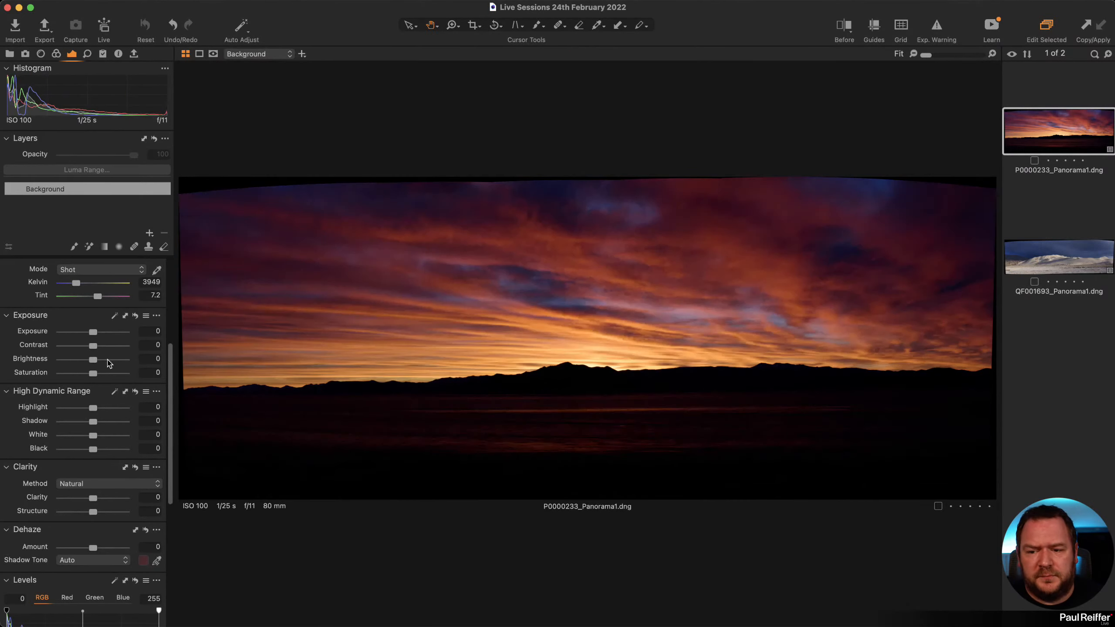
# Try the sunset panorama's background Shadow at 43 on the dark mountains and reset it to 0.
pyautogui.scroll(3, 94, 323)
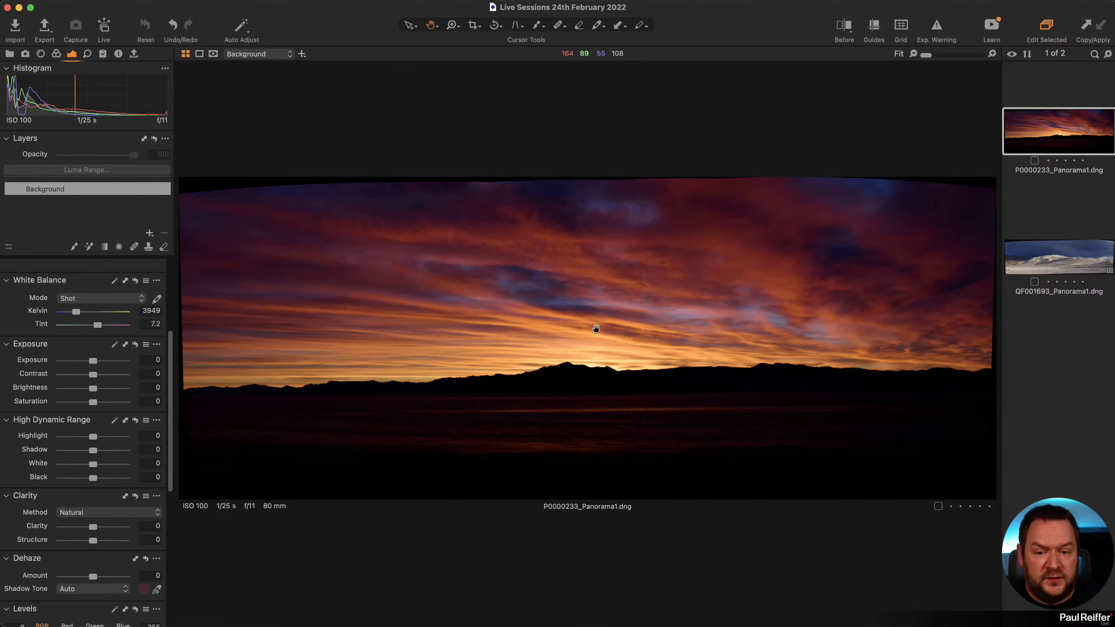
pyautogui.doubleClick(615, 373)
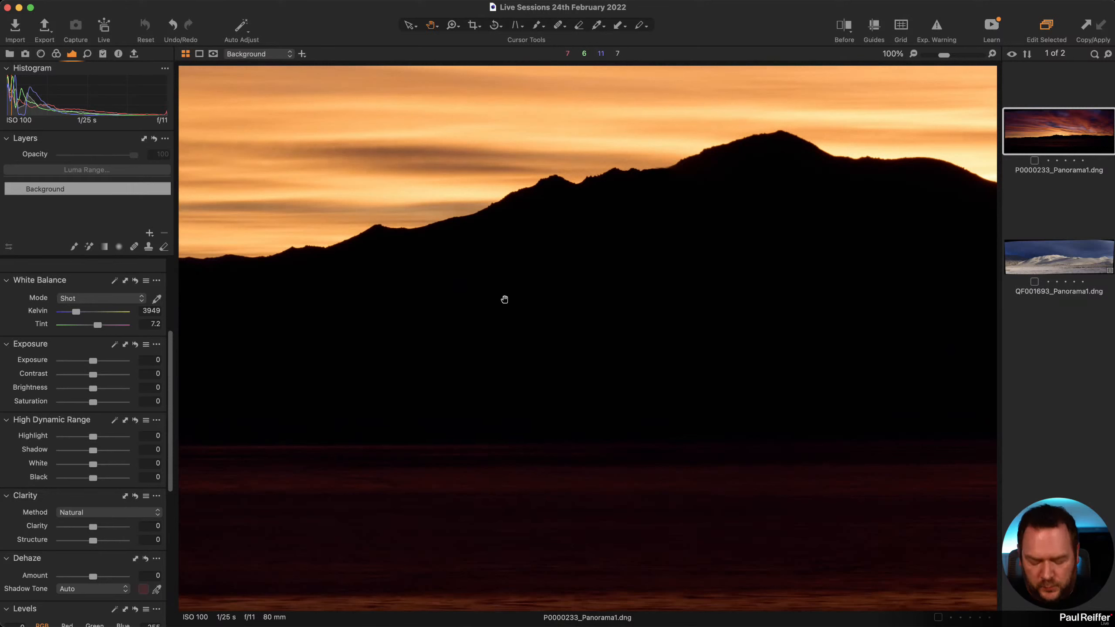
pyautogui.press('v')
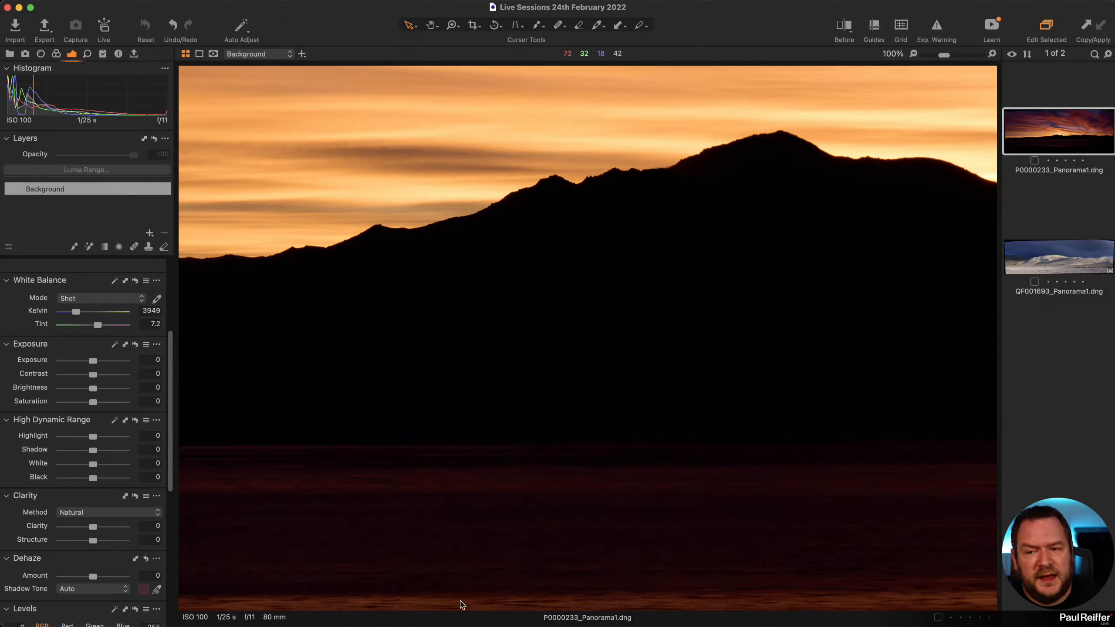
pyautogui.scroll(-2, 449, 554)
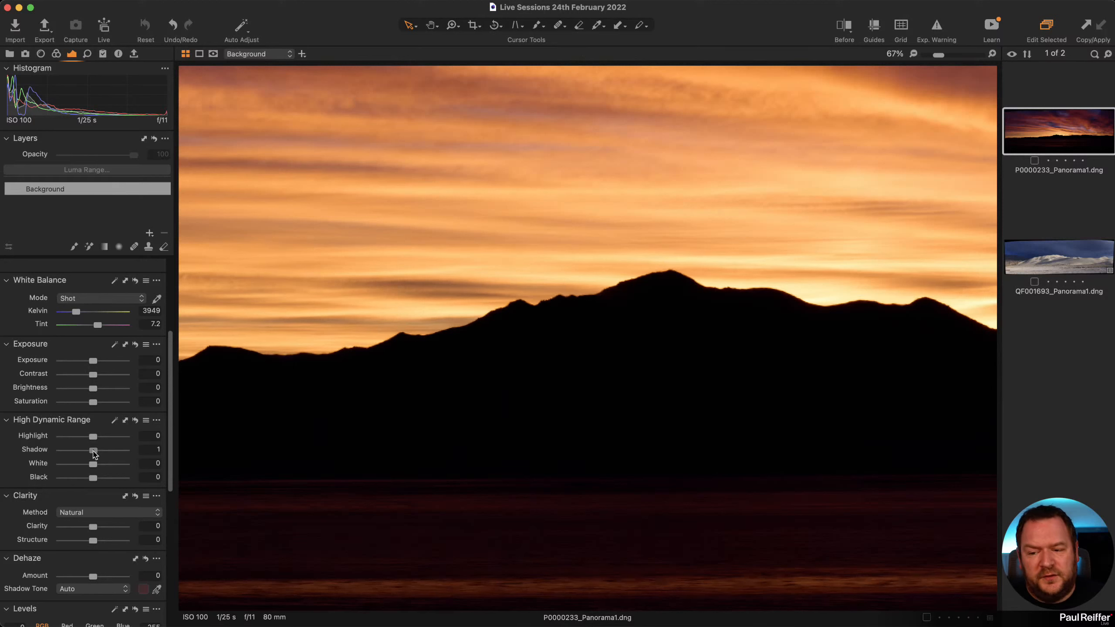
pyautogui.moveTo(94, 451); pyautogui.dragTo(107, 453)
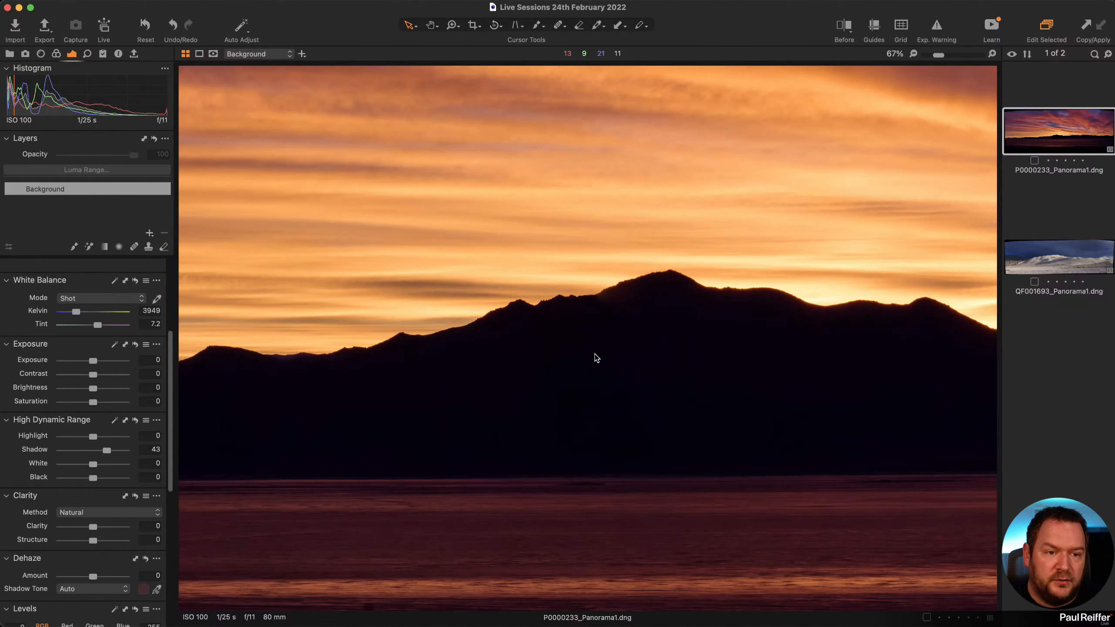
pyautogui.doubleClick(107, 451)
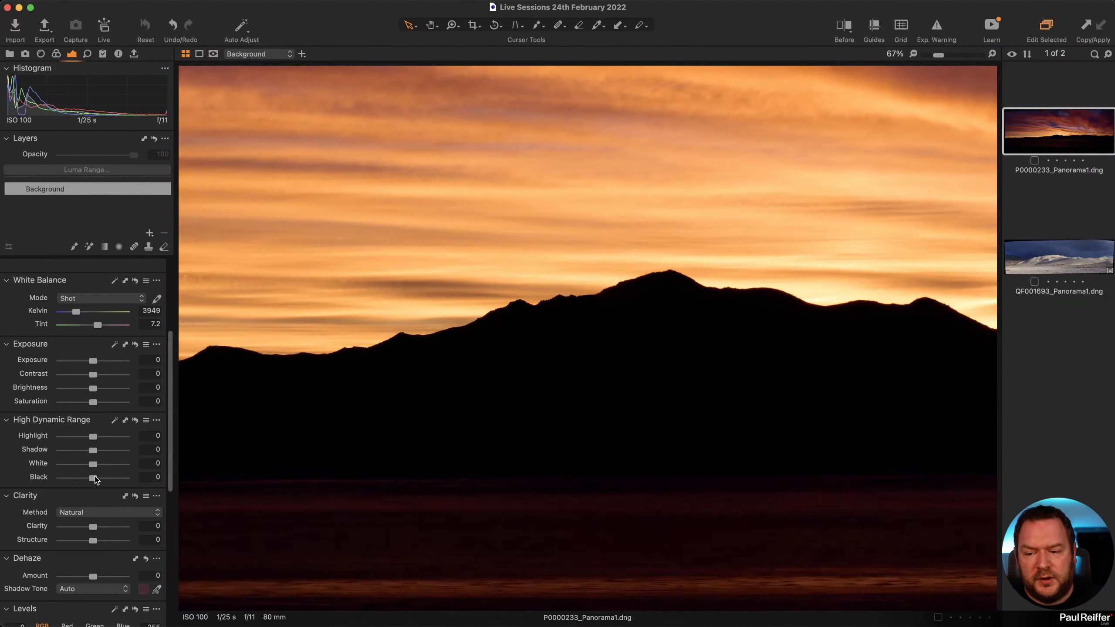
# Try the sunset panorama's background Black at 29 and 100 on the dark mountains.
pyautogui.moveTo(93, 478); pyautogui.dragTo(103, 479)
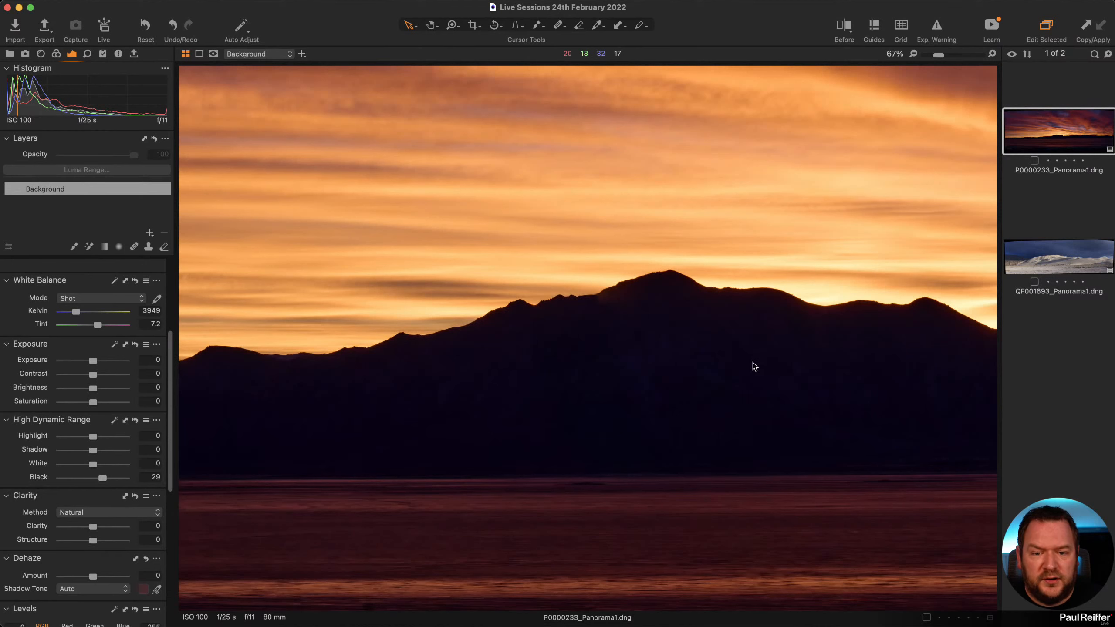
pyautogui.moveTo(408, 407); pyautogui.dragTo(293, 400)
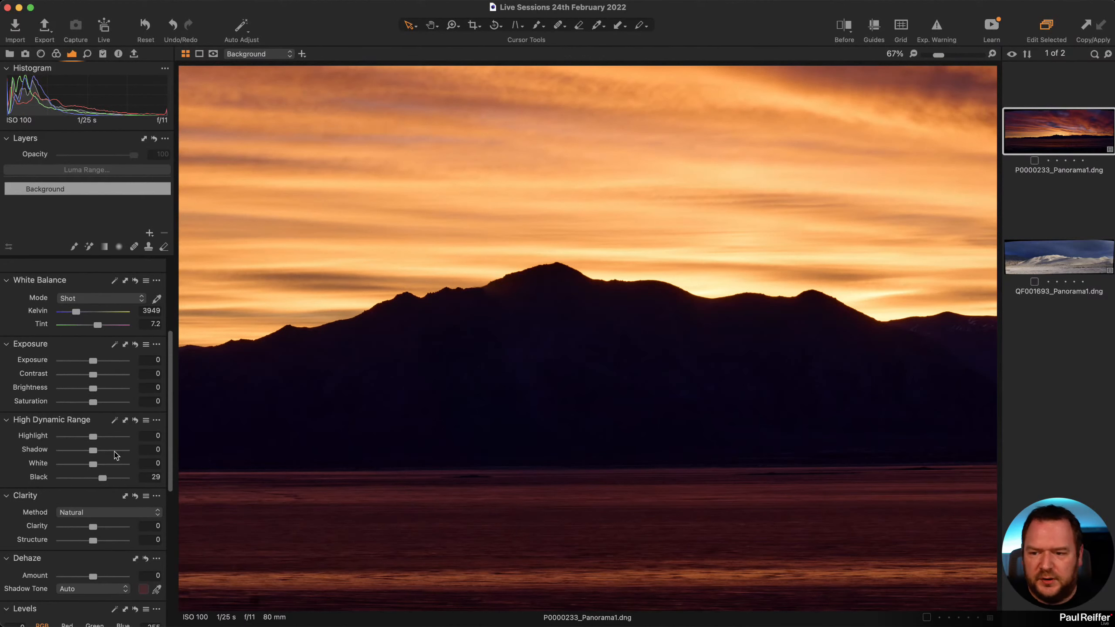
pyautogui.moveTo(102, 481); pyautogui.dragTo(130, 483)
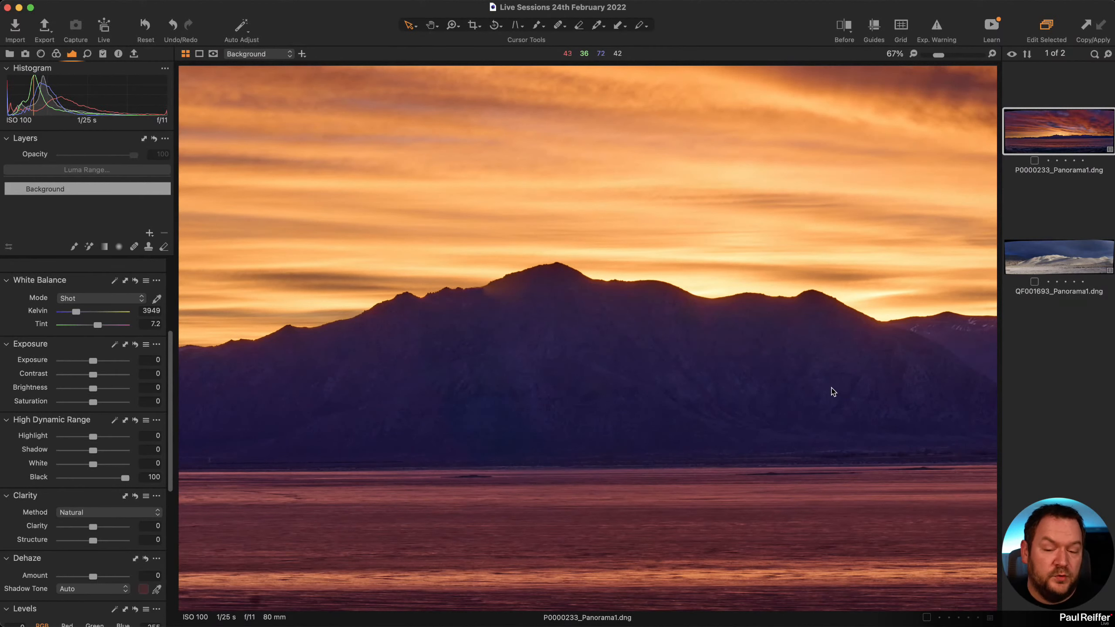
# Check the mountain detail close up and across the full frame, and reduce the background Black to 37.
pyautogui.press('z')
pyautogui.keyDown('alt'); pyautogui.click(727, 369); pyautogui.keyUp('alt')
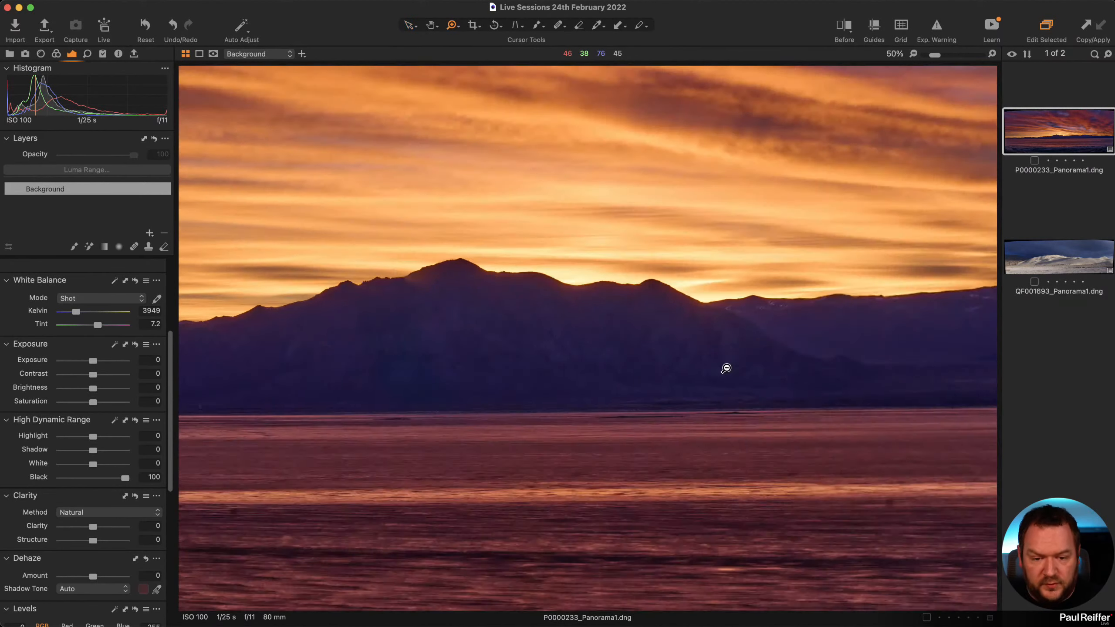
pyautogui.keyDown('alt'); pyautogui.click(727, 369); pyautogui.keyUp('alt')
pyautogui.keyDown('alt'); pyautogui.click(727, 369); pyautogui.keyUp('alt')
pyautogui.keyDown('alt'); pyautogui.click(727, 370); pyautogui.keyUp('alt')
pyautogui.keyDown('alt'); pyautogui.click(487, 341); pyautogui.keyUp('alt')
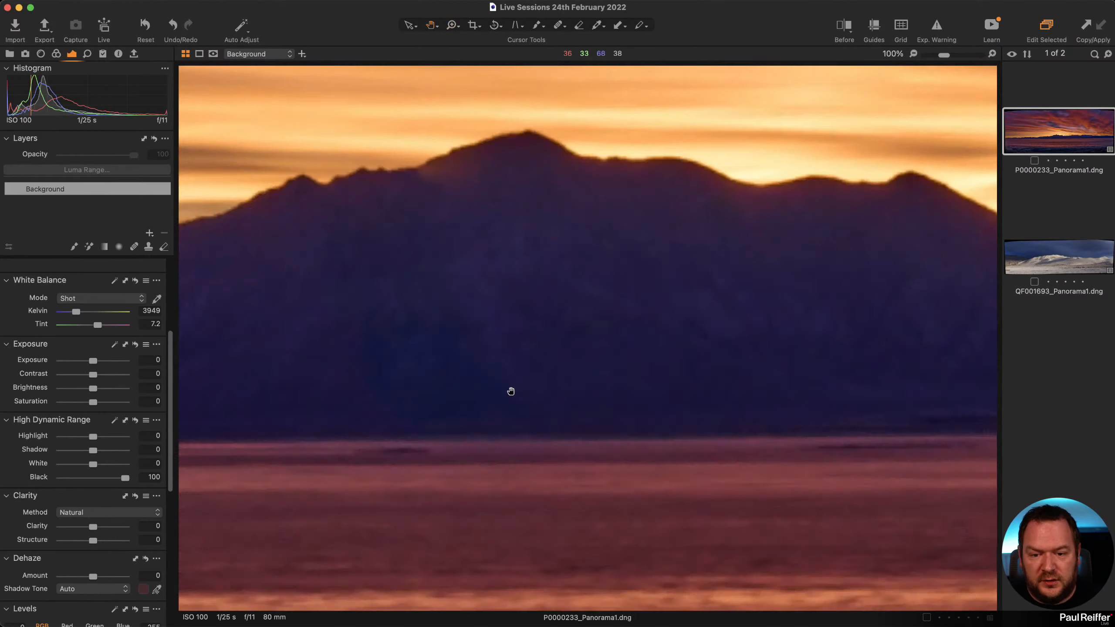
pyautogui.click(511, 386)
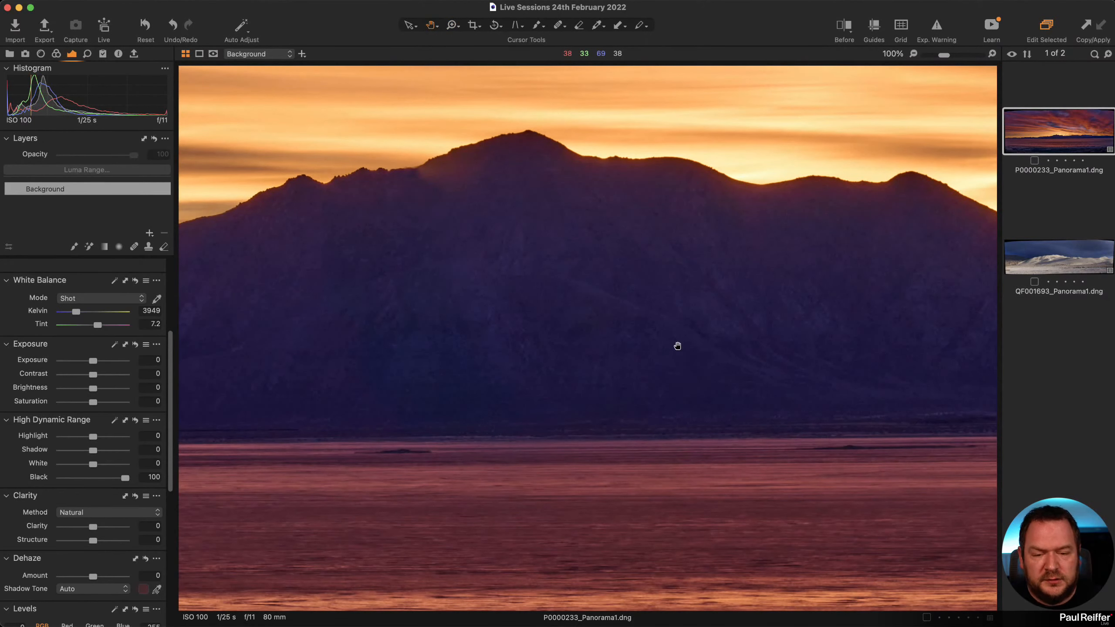
pyautogui.click(558, 330)
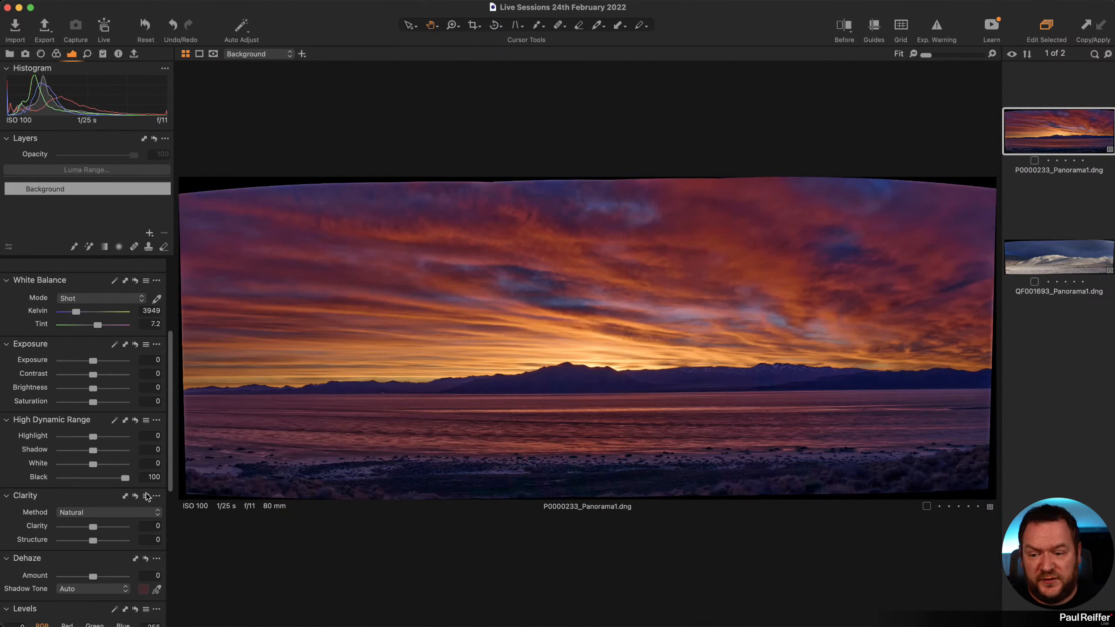
pyautogui.moveTo(126, 483); pyautogui.dragTo(106, 484)
# Examine the shadow detail in the sunset panorama's mountains along the horizon at 100%.
pyautogui.click(720, 374)
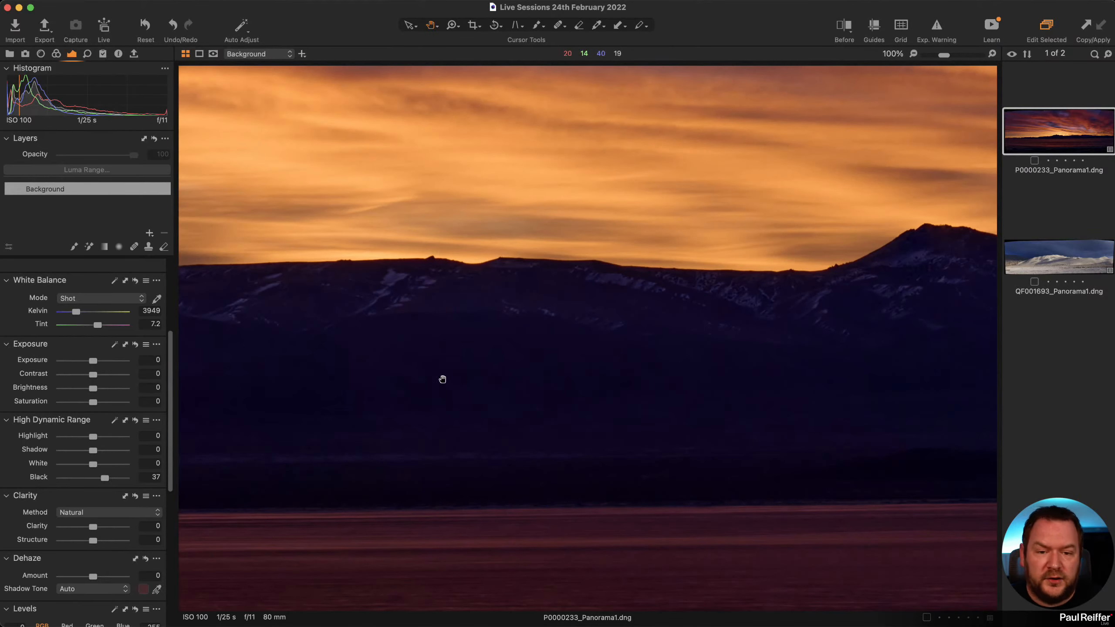
pyautogui.moveTo(308, 426); pyautogui.dragTo(854, 398)
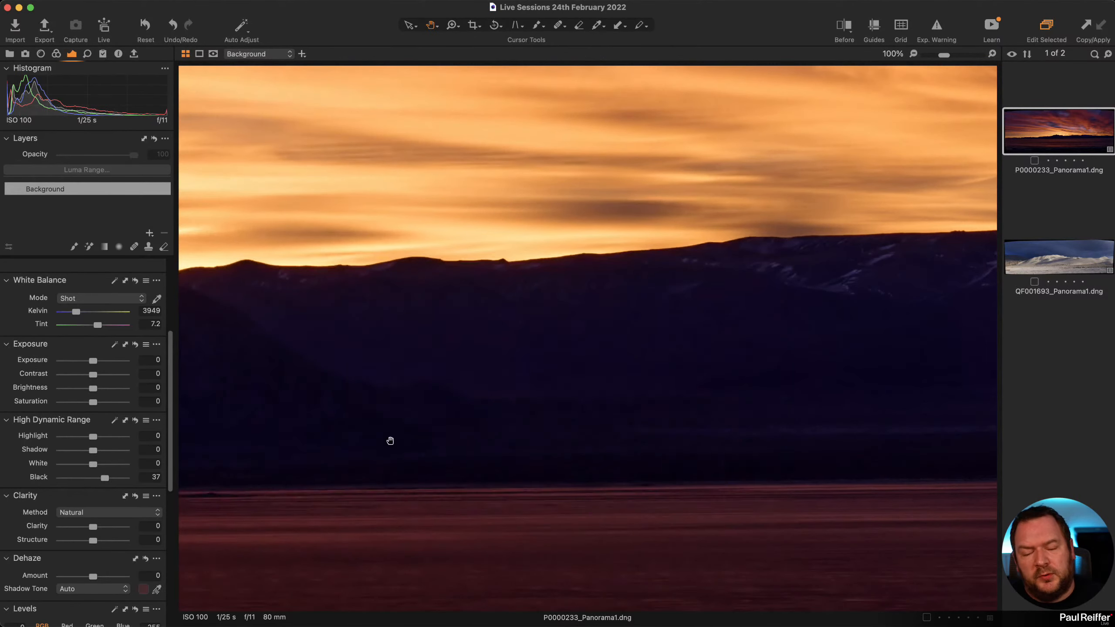
pyautogui.moveTo(391, 441); pyautogui.dragTo(832, 436)
pyautogui.moveTo(510, 399); pyautogui.dragTo(635, 403)
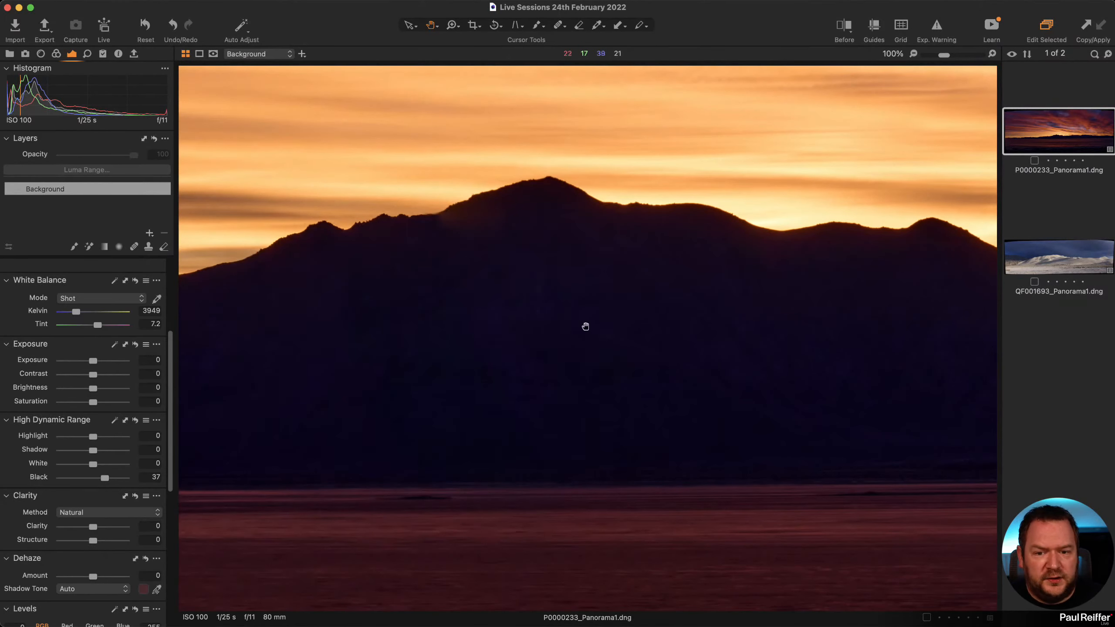
pyautogui.moveTo(585, 326); pyautogui.dragTo(600, 380)
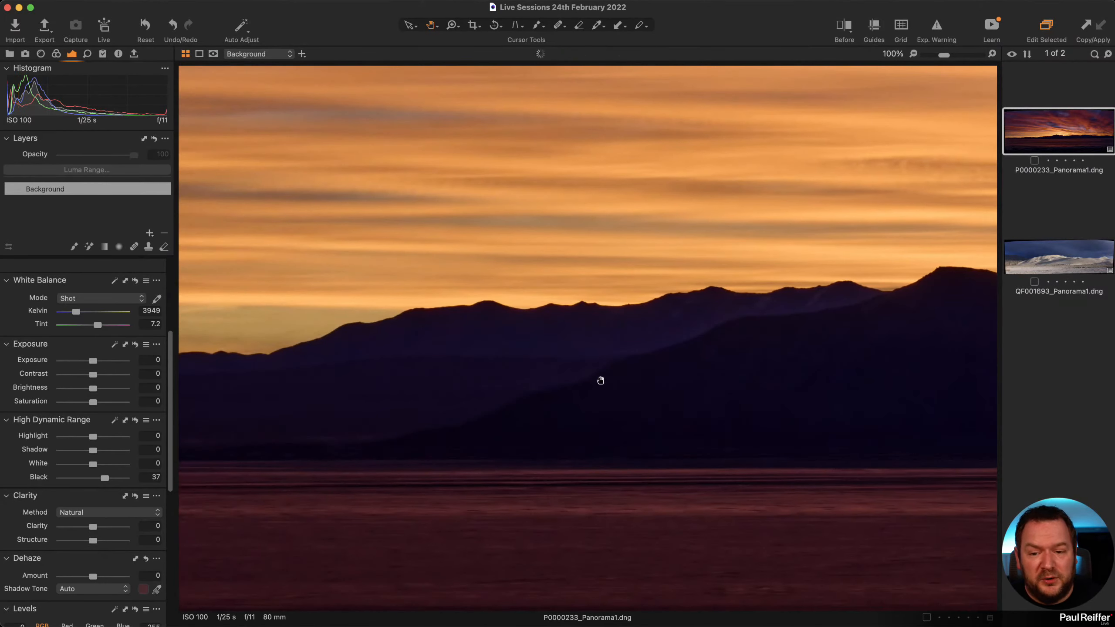
pyautogui.moveTo(819, 334); pyautogui.dragTo(625, 347)
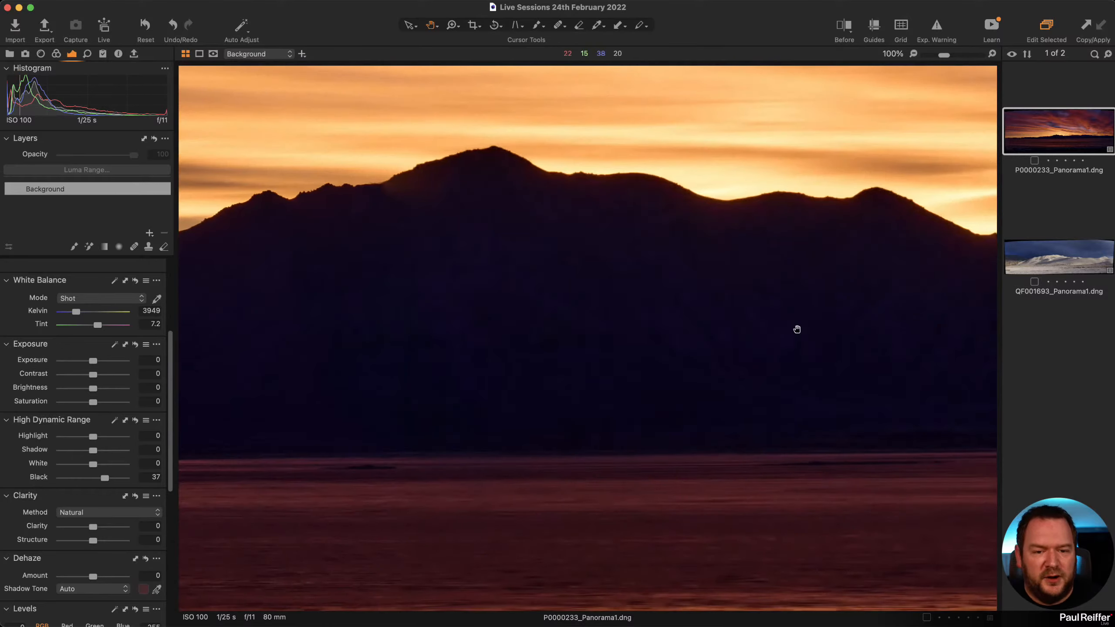
pyautogui.moveTo(796, 326); pyautogui.dragTo(515, 336)
pyautogui.moveTo(685, 323); pyautogui.dragTo(615, 318)
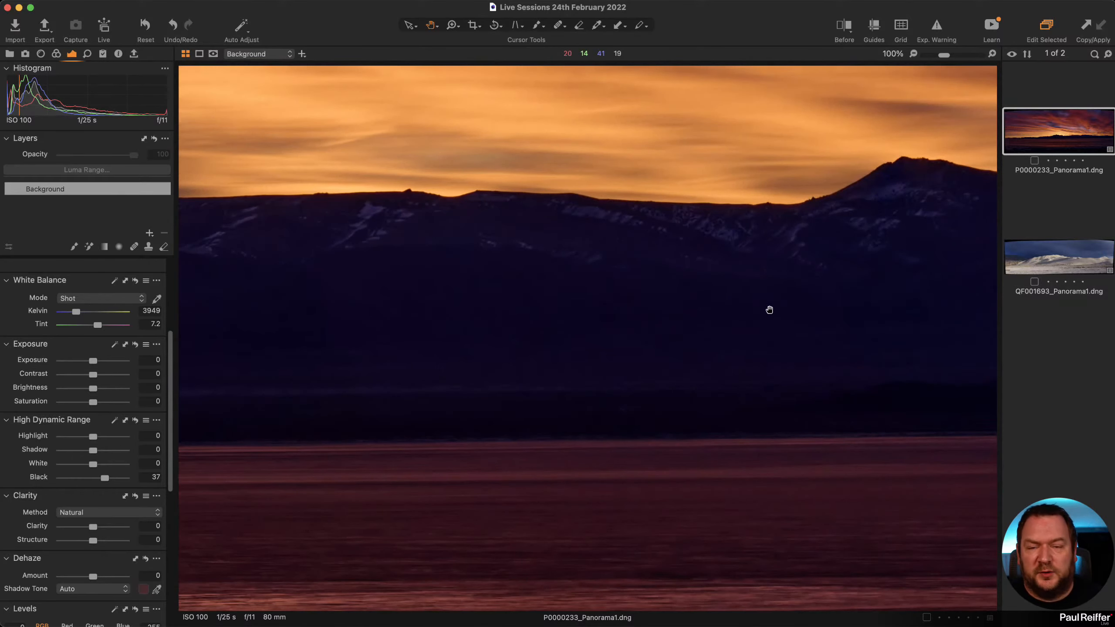
pyautogui.moveTo(769, 309); pyautogui.dragTo(655, 316)
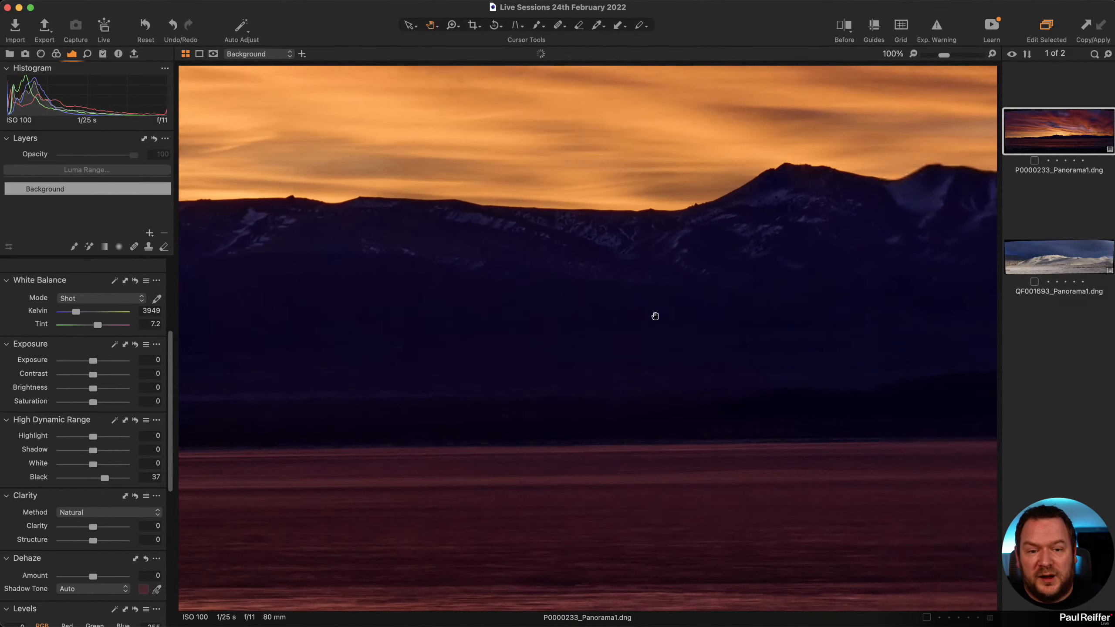
pyautogui.doubleClick(680, 321)
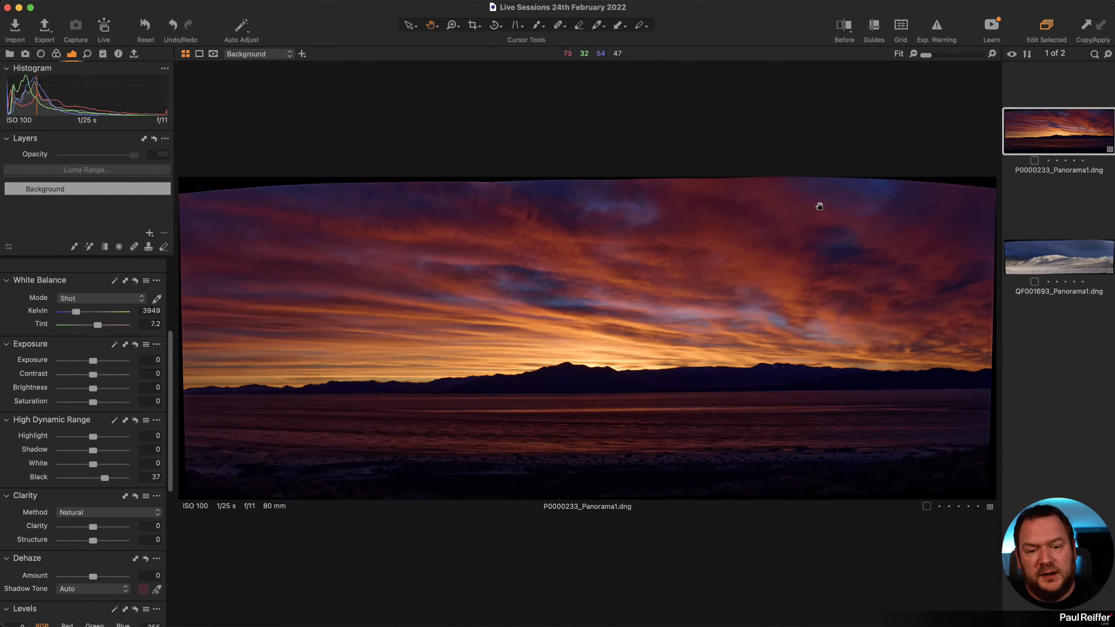
pyautogui.doubleClick(765, 374)
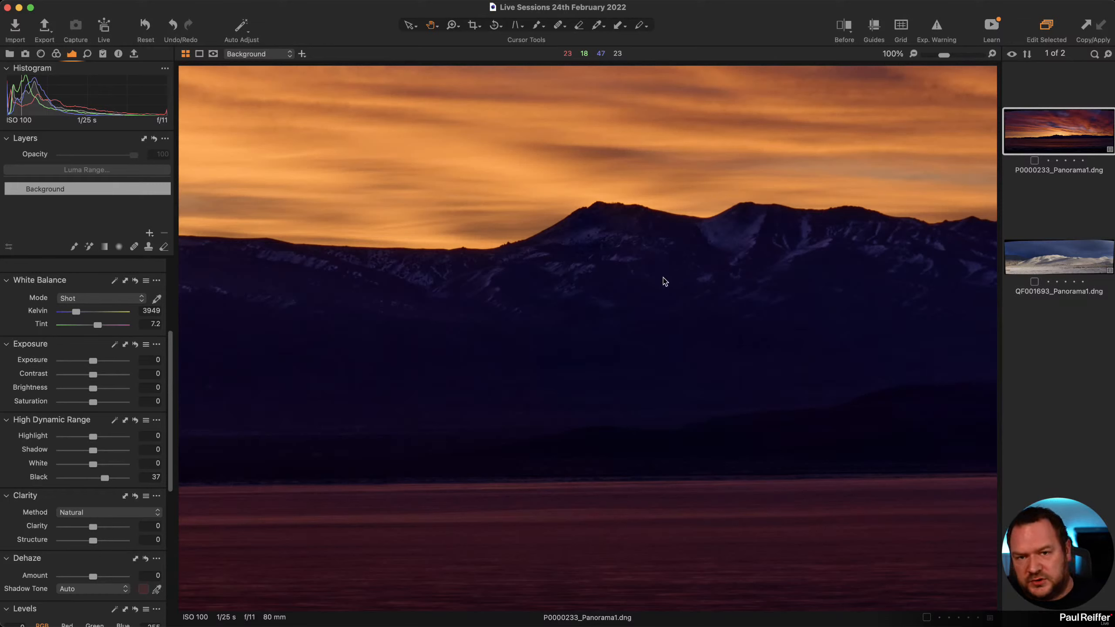
# Shift the sunset panorama's Color Balance shadows slightly toward orange and compare the mountains with and without the tint.
pyautogui.click(56, 54)
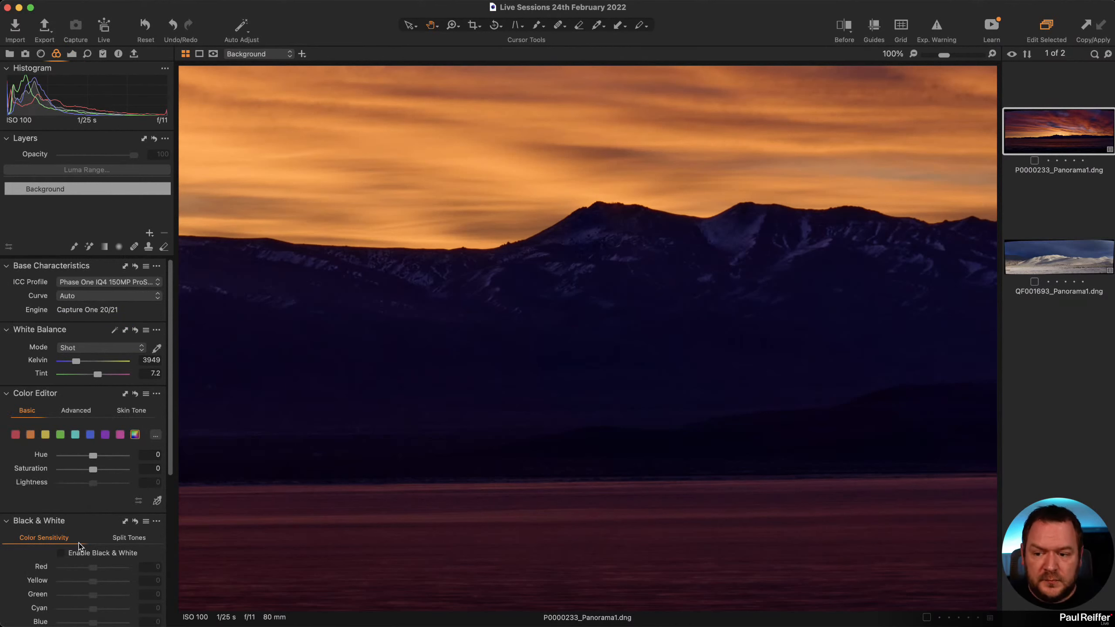
pyautogui.scroll(-10, 79, 546)
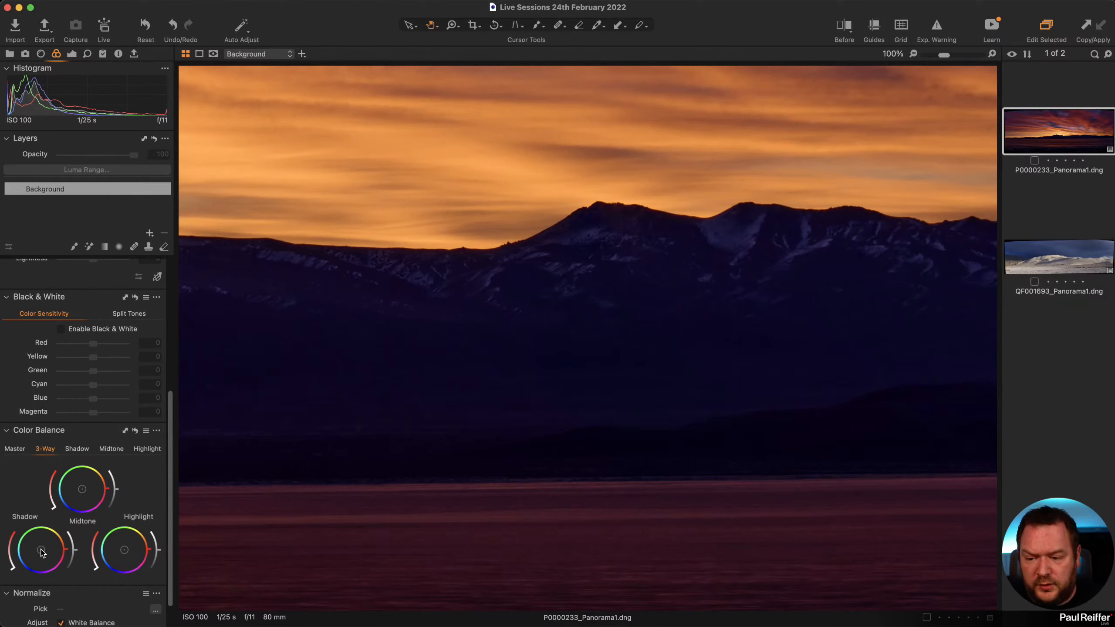
pyautogui.moveTo(42, 552)
pyautogui.mouseDown()
pyautogui.moveTo(31, 567)
pyautogui.moveTo(46, 546)
pyautogui.mouseUp()
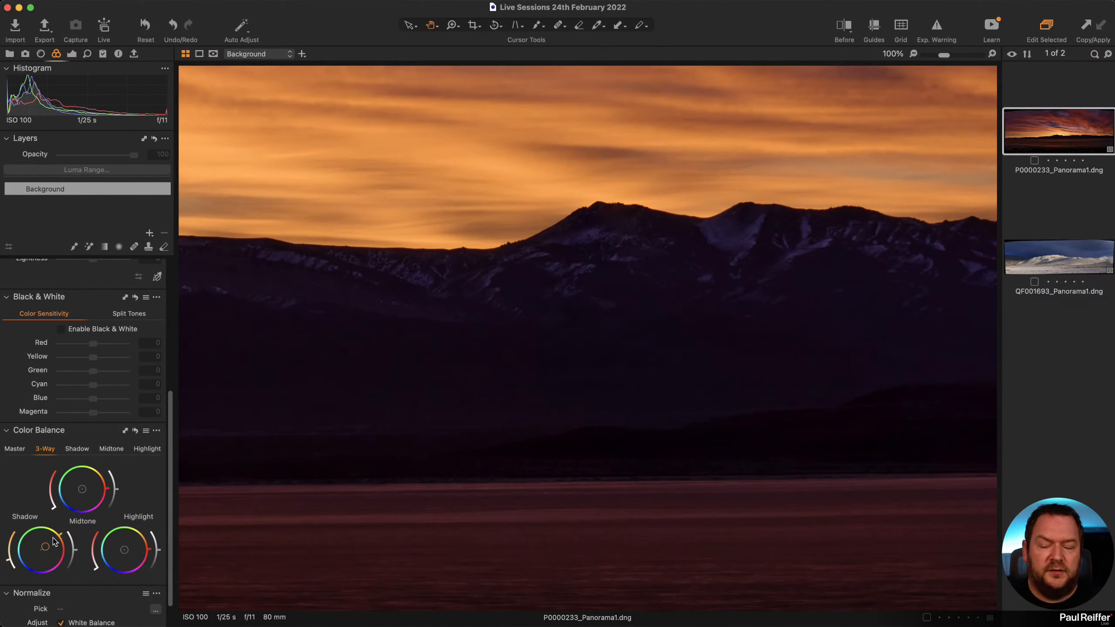
pyautogui.moveTo(42, 546); pyautogui.dragTo(45, 547)
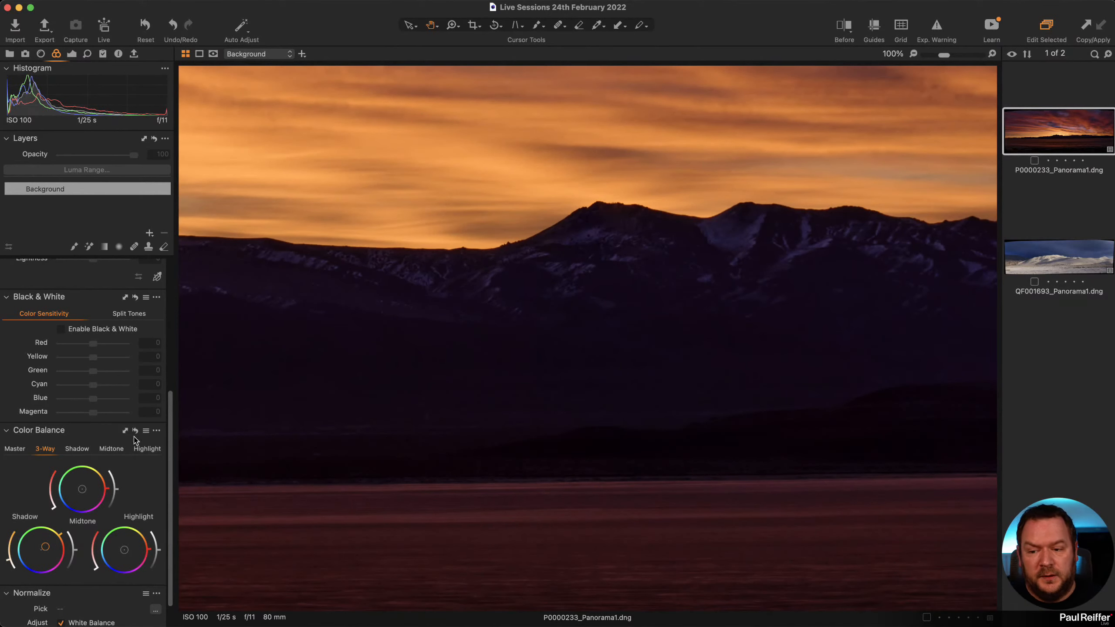
pyautogui.click(135, 431)
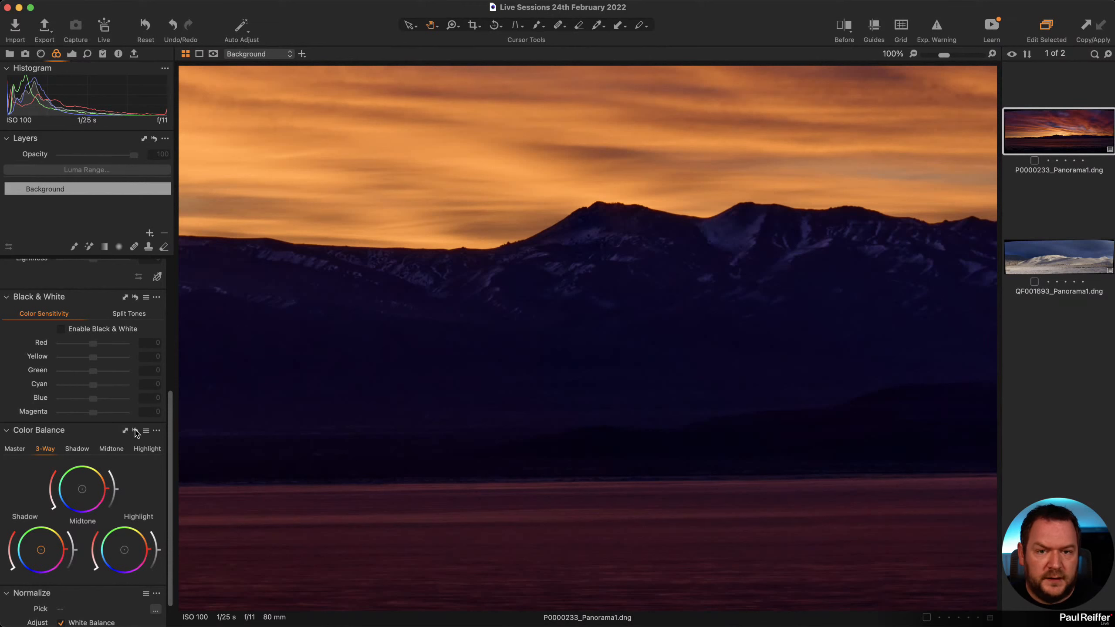
pyautogui.doubleClick(613, 381)
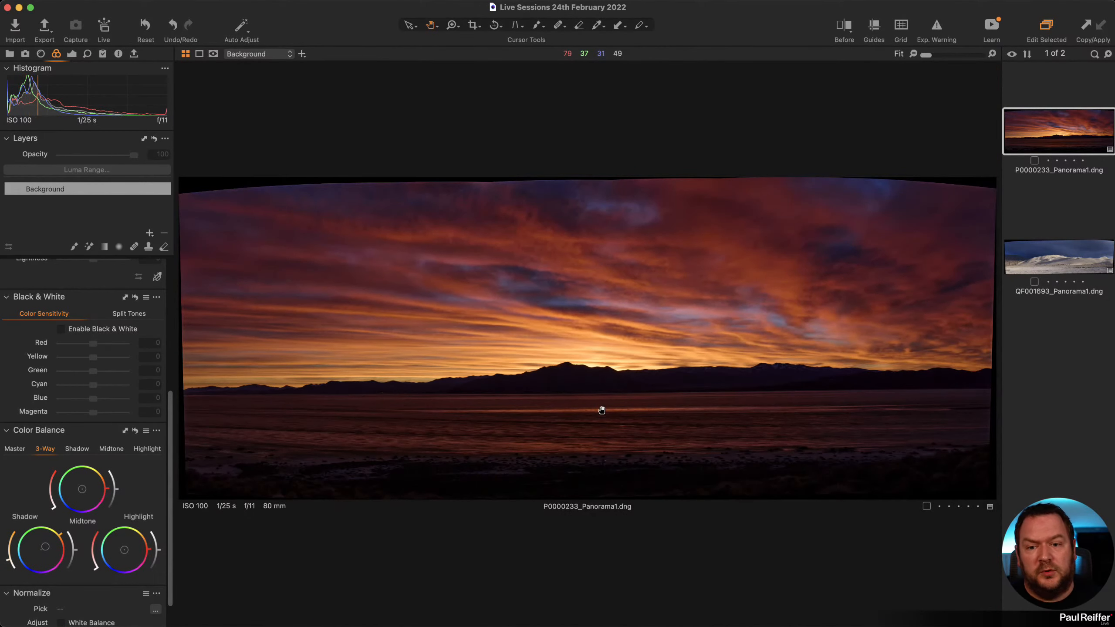
pyautogui.doubleClick(661, 376)
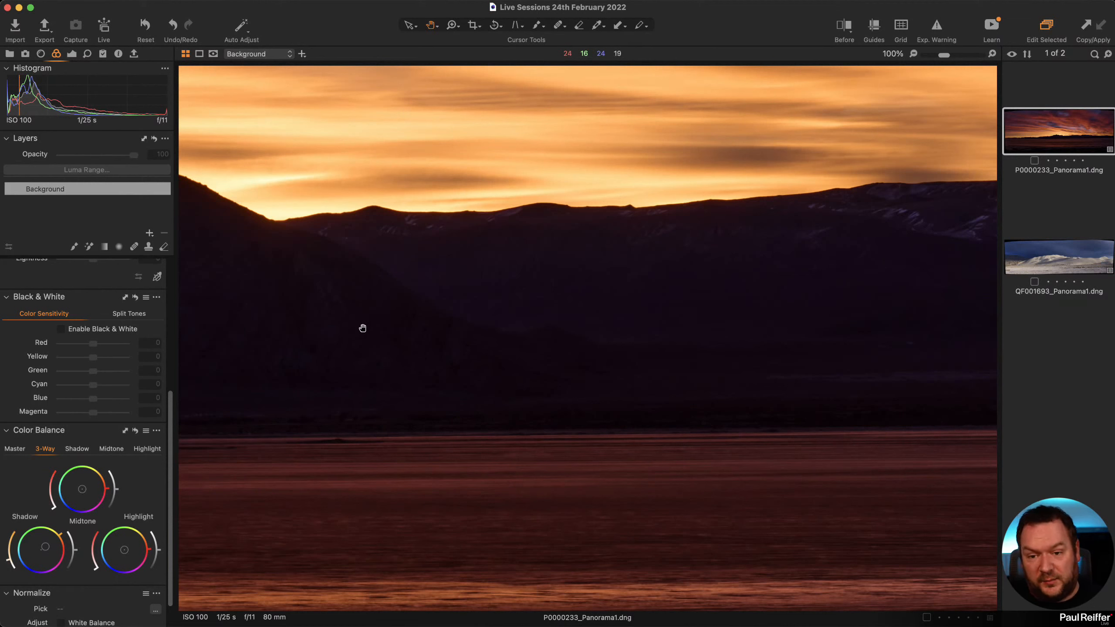
# Clone the sunset panorama variant and reset the clone's Color Balance and High Dynamic Range adjustments.
pyautogui.rightClick(1057, 145)
pyautogui.click(1084, 192)
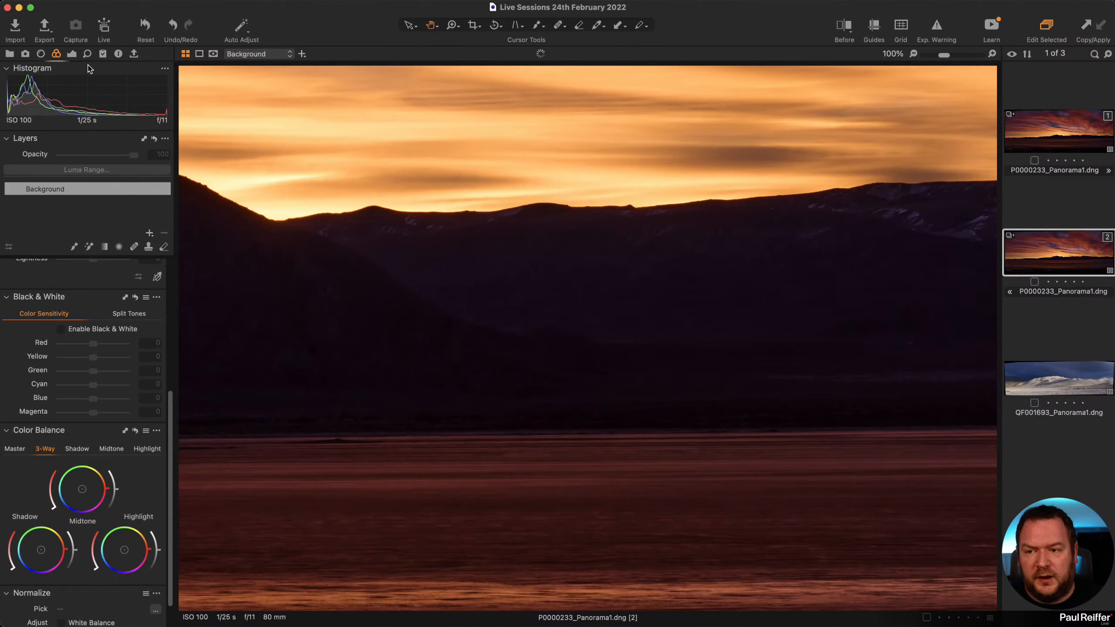
pyautogui.click(71, 54)
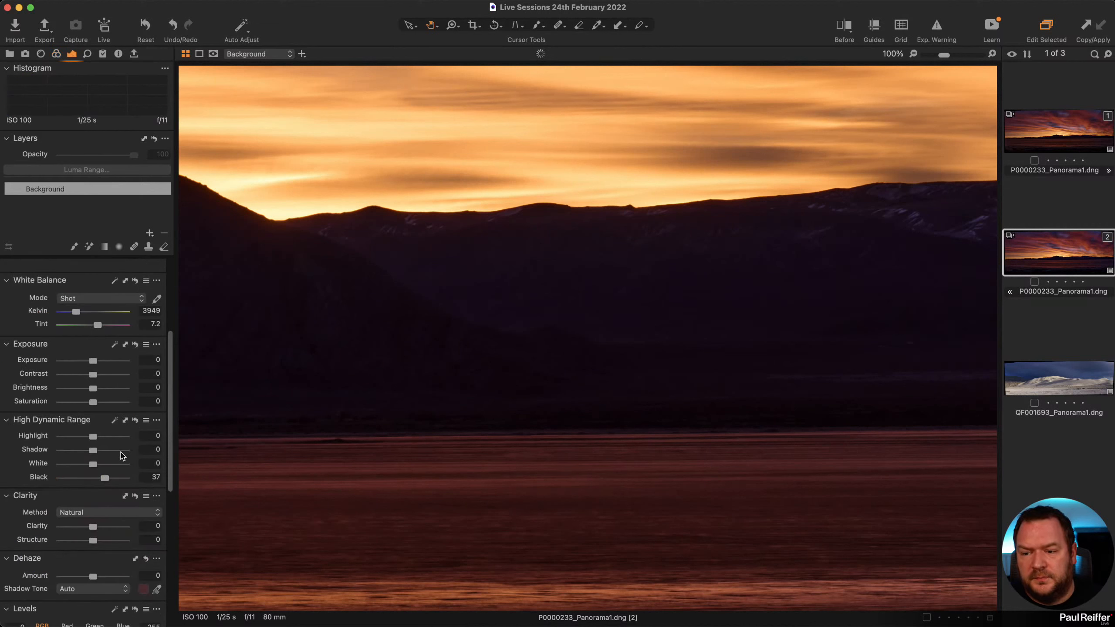
pyautogui.click(135, 421)
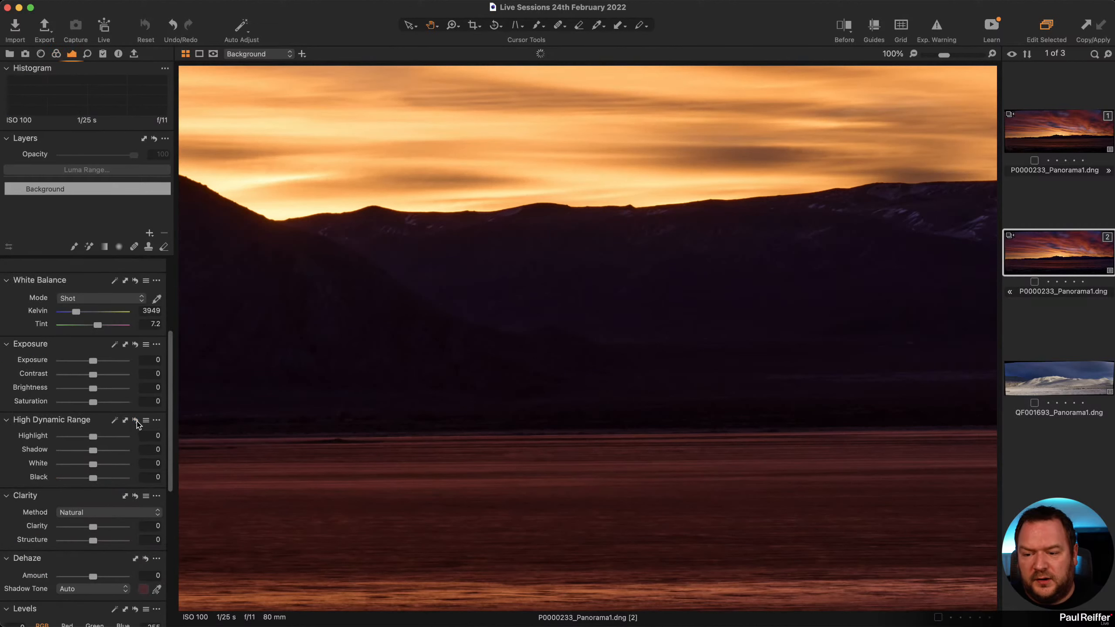
pyautogui.doubleClick(506, 317)
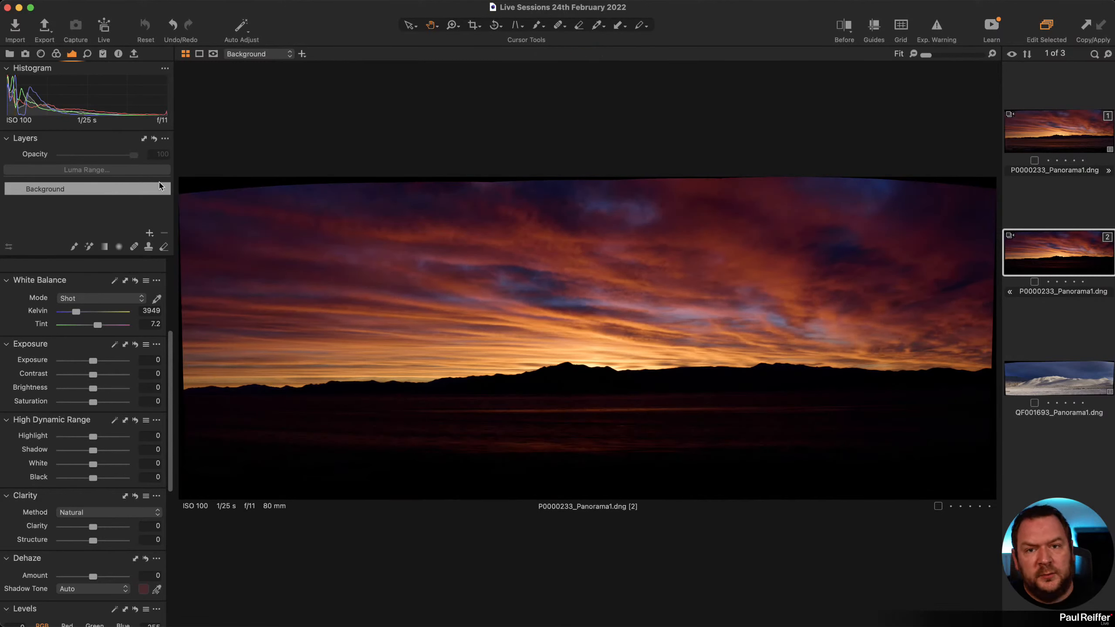
# Add a filled adjustment layer to the cloned variant and open its Luma Range settings with the mask displayed.
pyautogui.click(150, 233)
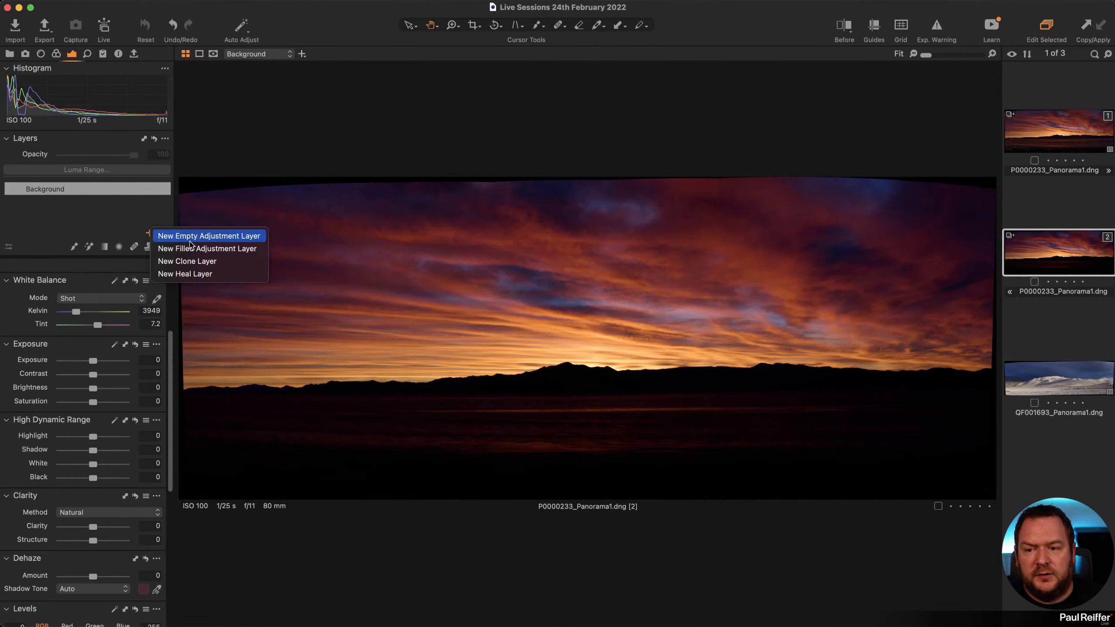
pyautogui.click(215, 245)
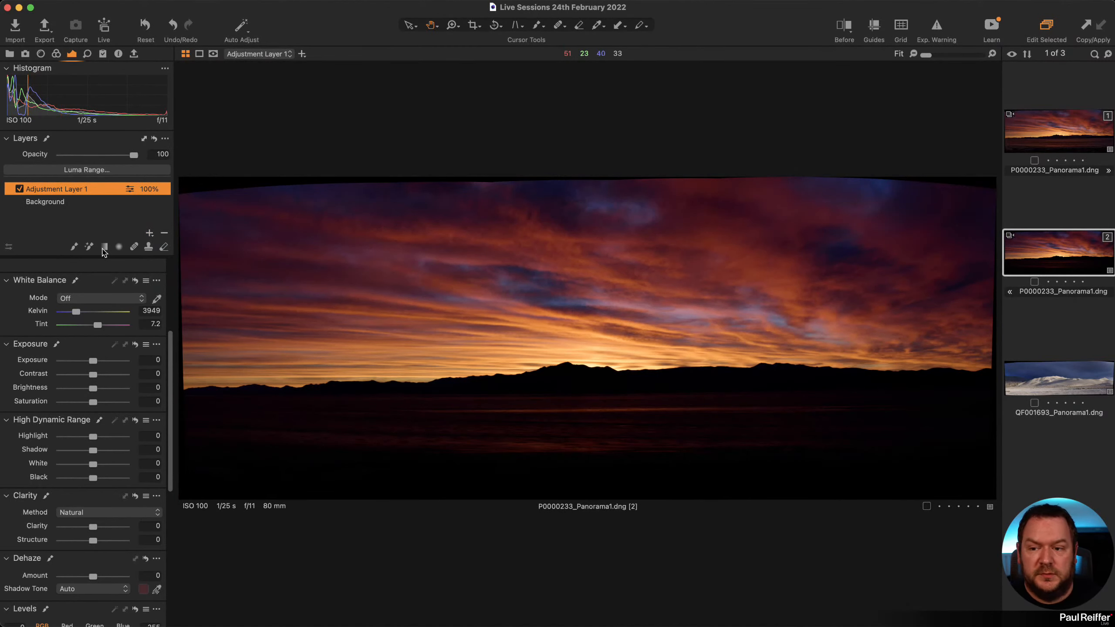
pyautogui.click(95, 171)
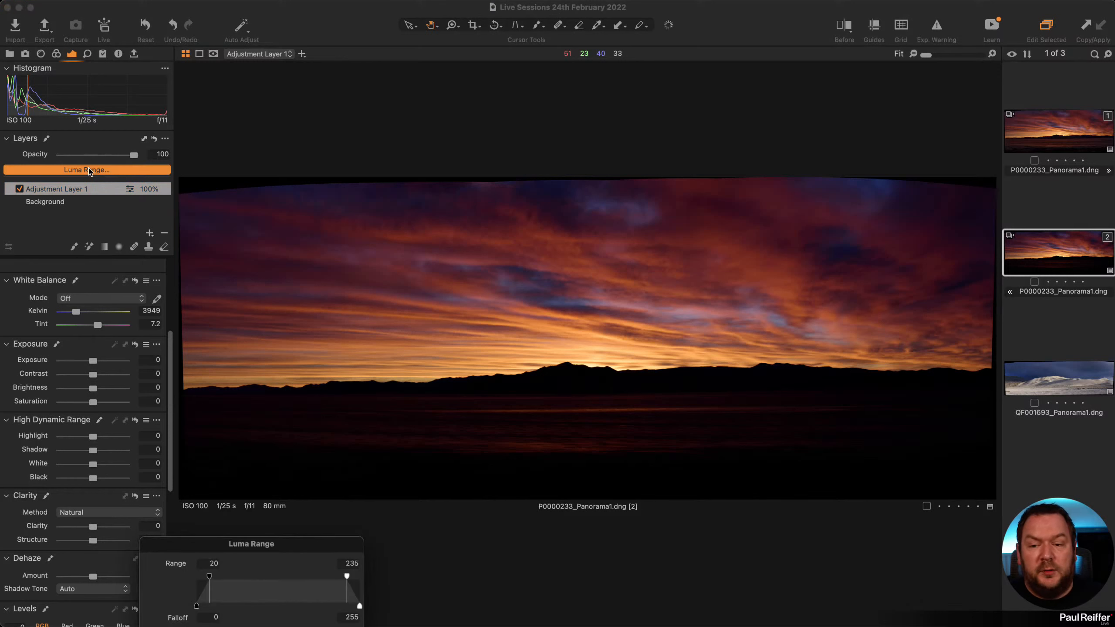
pyautogui.moveTo(260, 551); pyautogui.dragTo(222, 381)
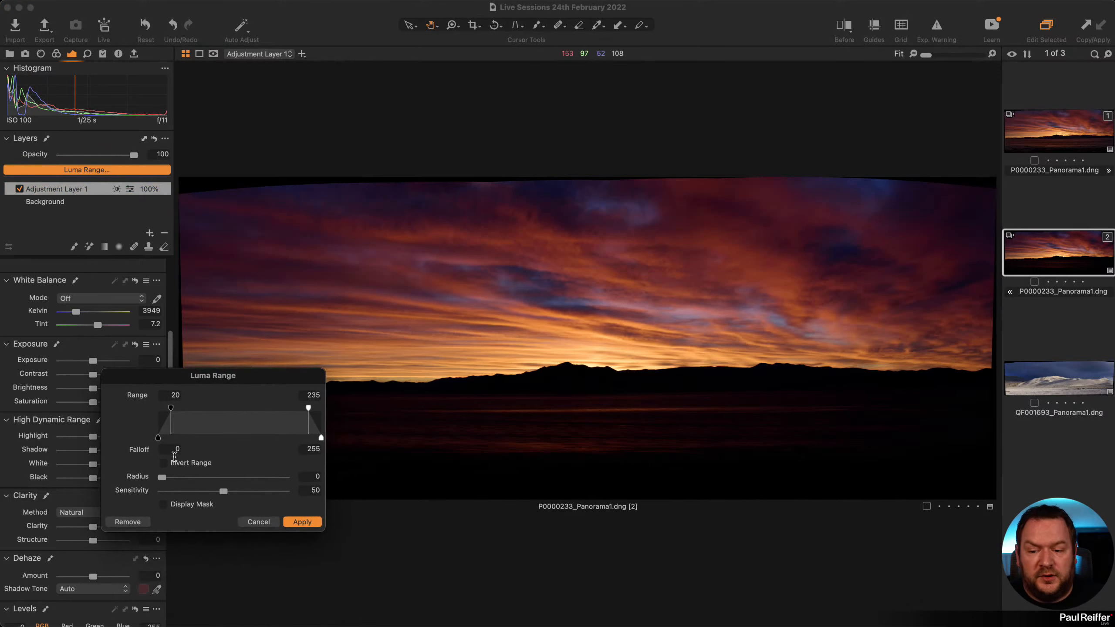
pyautogui.click(182, 510)
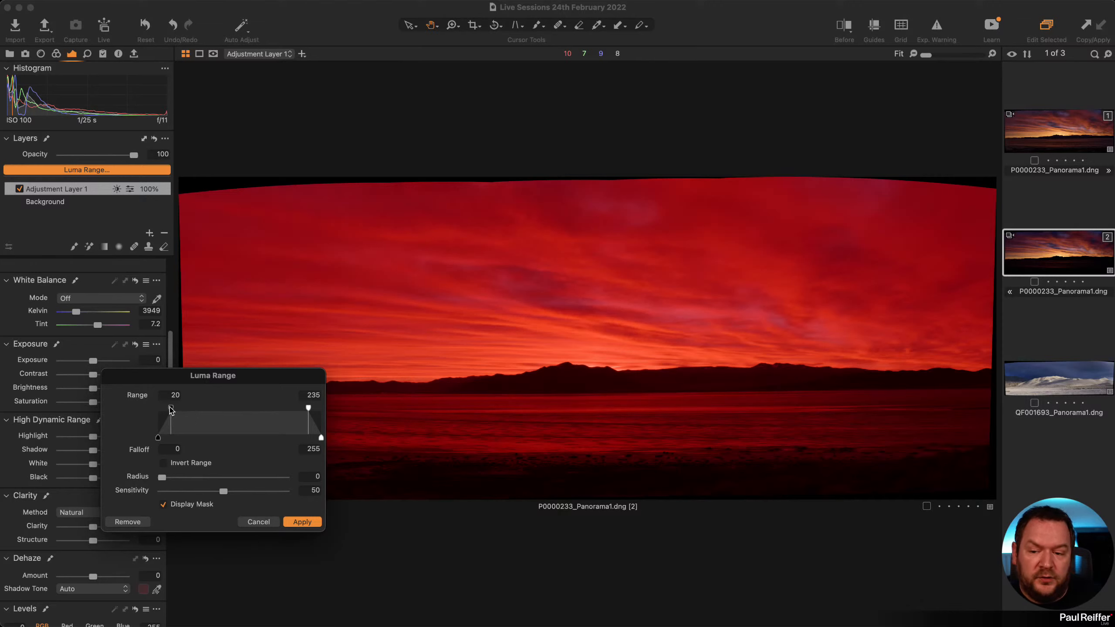
# Limit the layer's luma range to 0–2 with an upper falloff of 20 and apply the mask.
pyautogui.moveTo(171, 408); pyautogui.dragTo(87, 409)
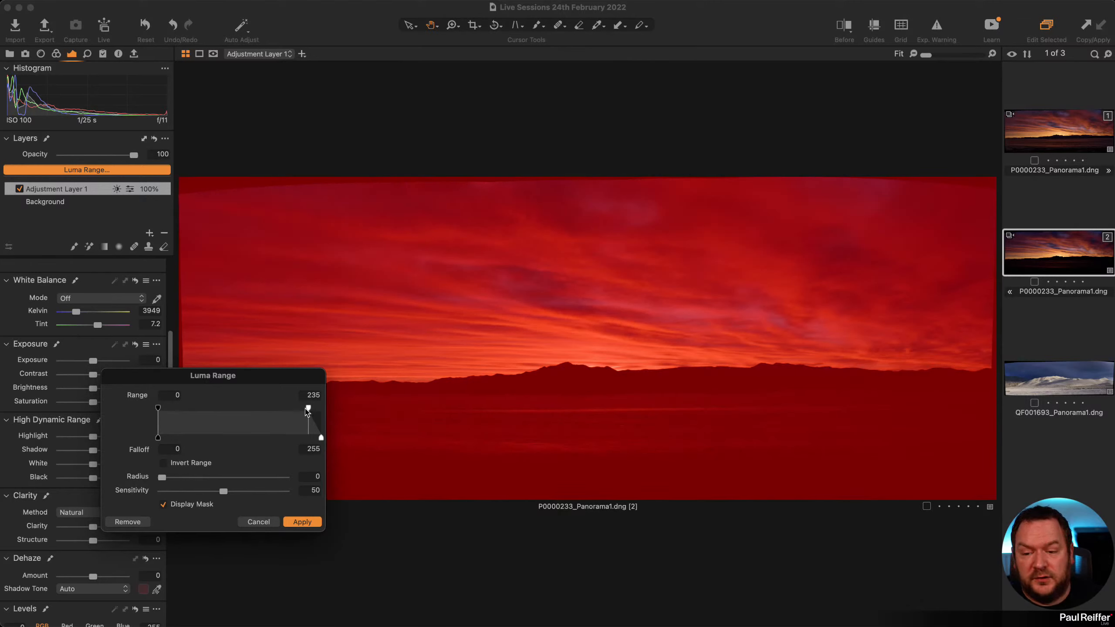
pyautogui.moveTo(307, 411); pyautogui.dragTo(173, 411)
pyautogui.moveTo(171, 411); pyautogui.dragTo(160, 412)
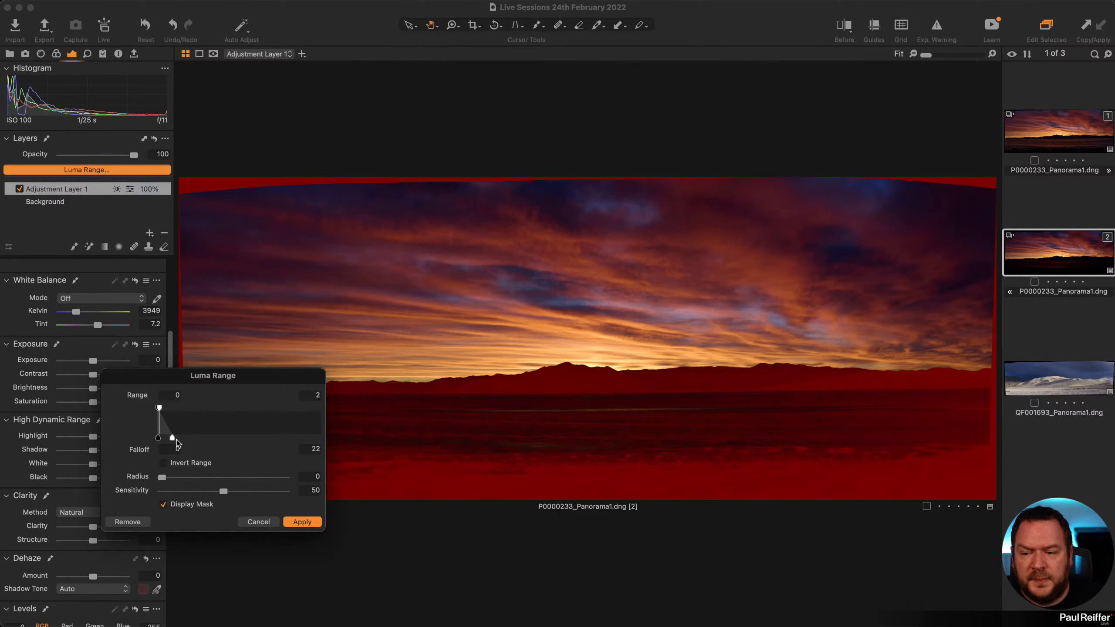
pyautogui.moveTo(172, 438)
pyautogui.mouseDown()
pyautogui.moveTo(186, 441)
pyautogui.moveTo(172, 442)
pyautogui.mouseUp()
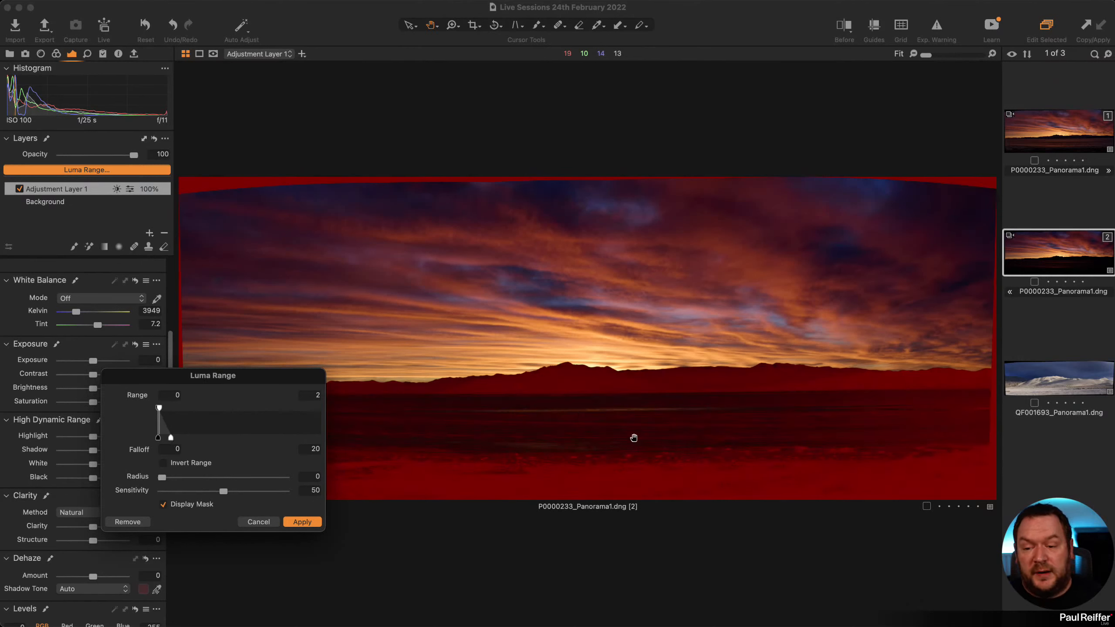
pyautogui.click(310, 524)
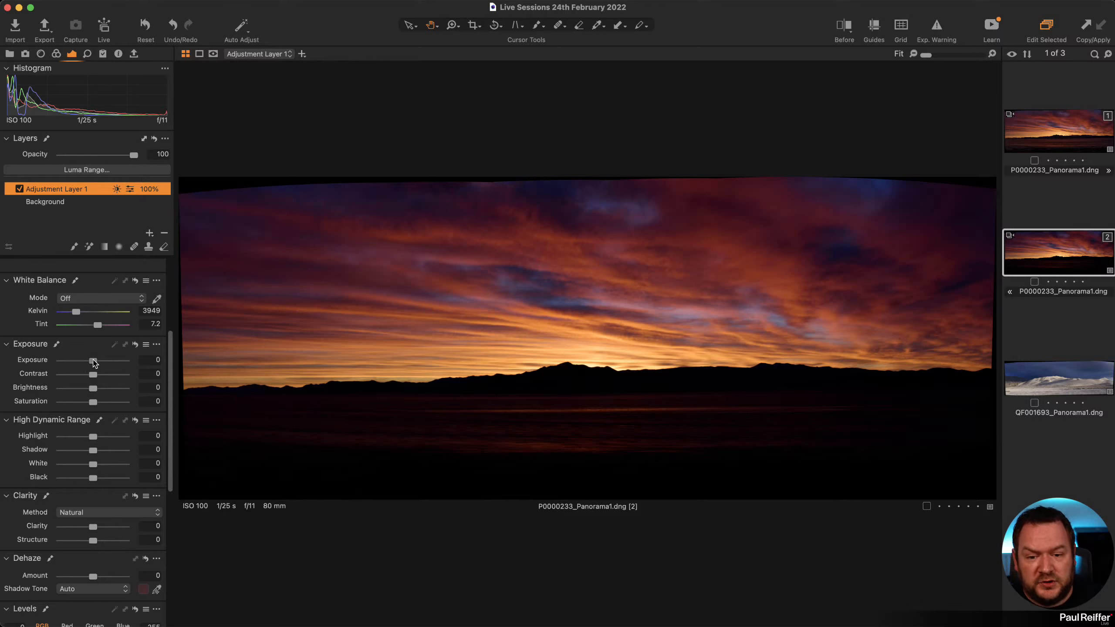
# Try the luma-masked layer's Exposure at 3.7 and inspect the mountains and lake close up.
pyautogui.moveTo(93, 361); pyautogui.dragTo(124, 365)
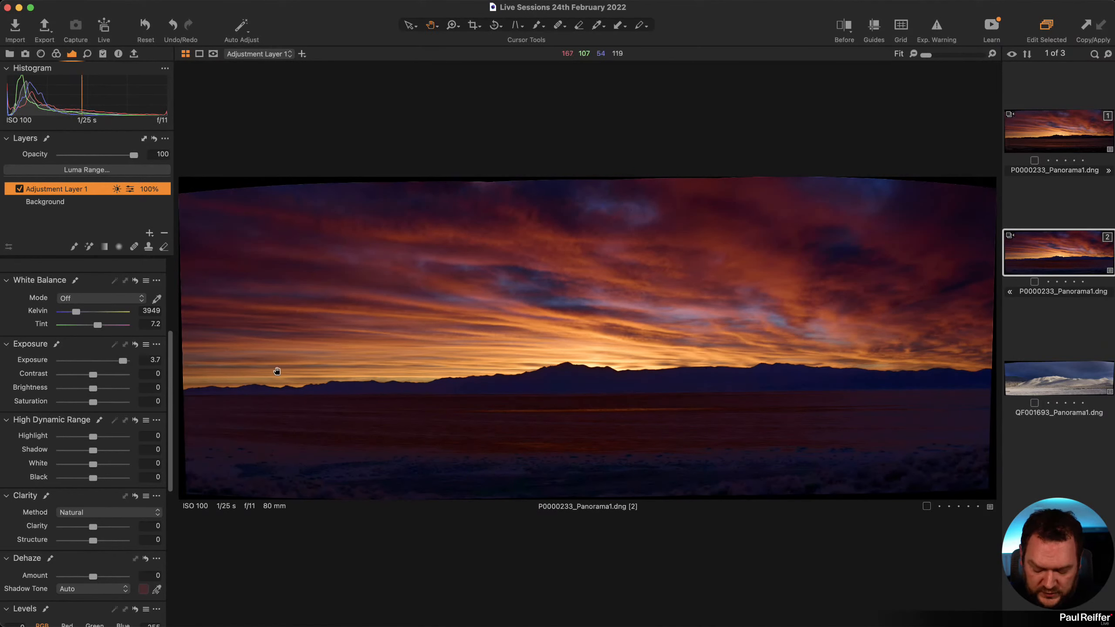
pyautogui.doubleClick(620, 396)
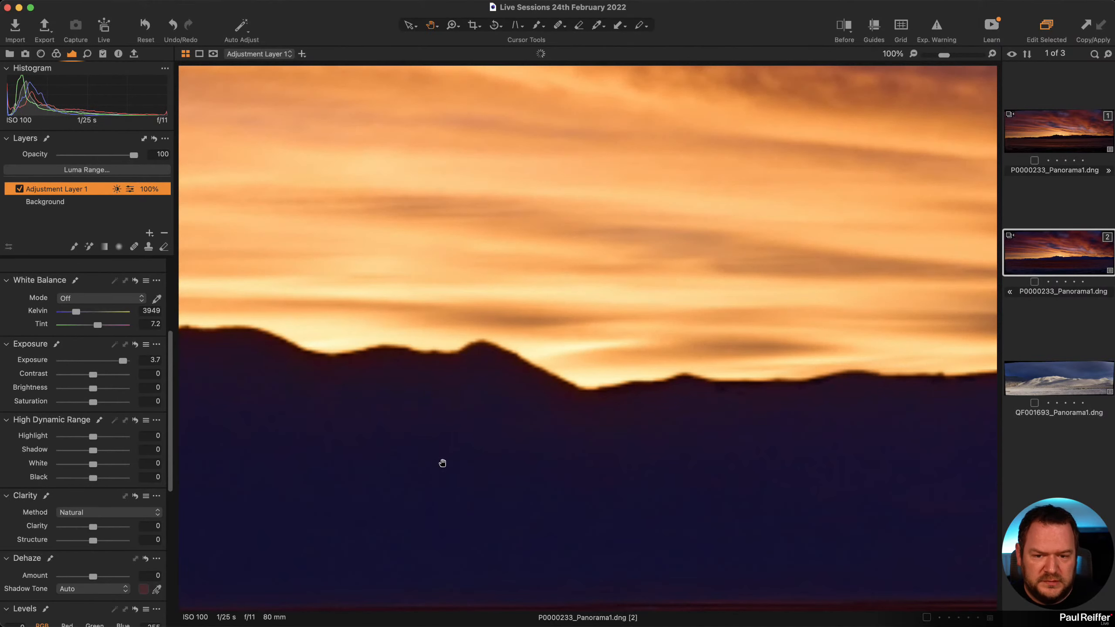
pyautogui.moveTo(360, 473); pyautogui.dragTo(620, 206)
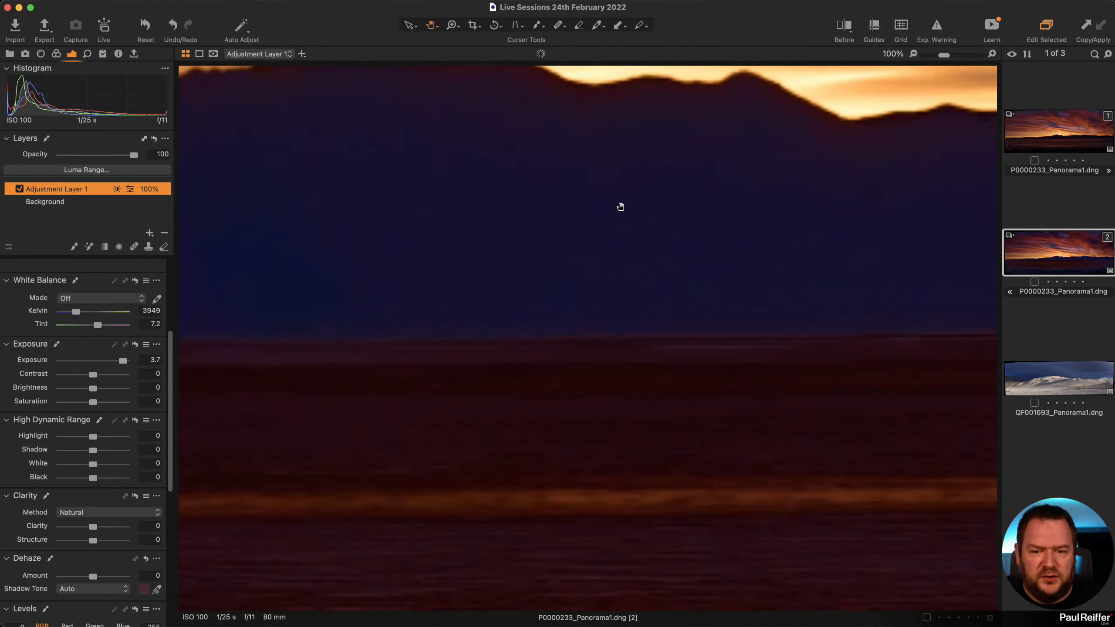
pyautogui.doubleClick(451, 215)
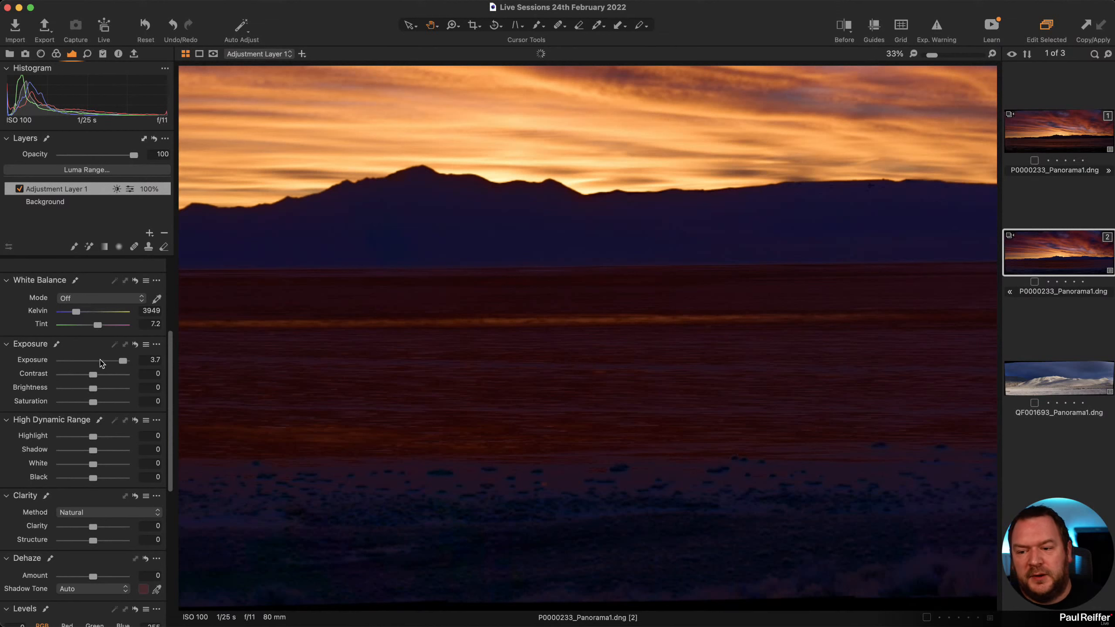
# Try the layer's Exposure at 1.91, set it to 2.4, and check the mountain detail at 100%.
pyautogui.moveTo(102, 361); pyautogui.dragTo(109, 361)
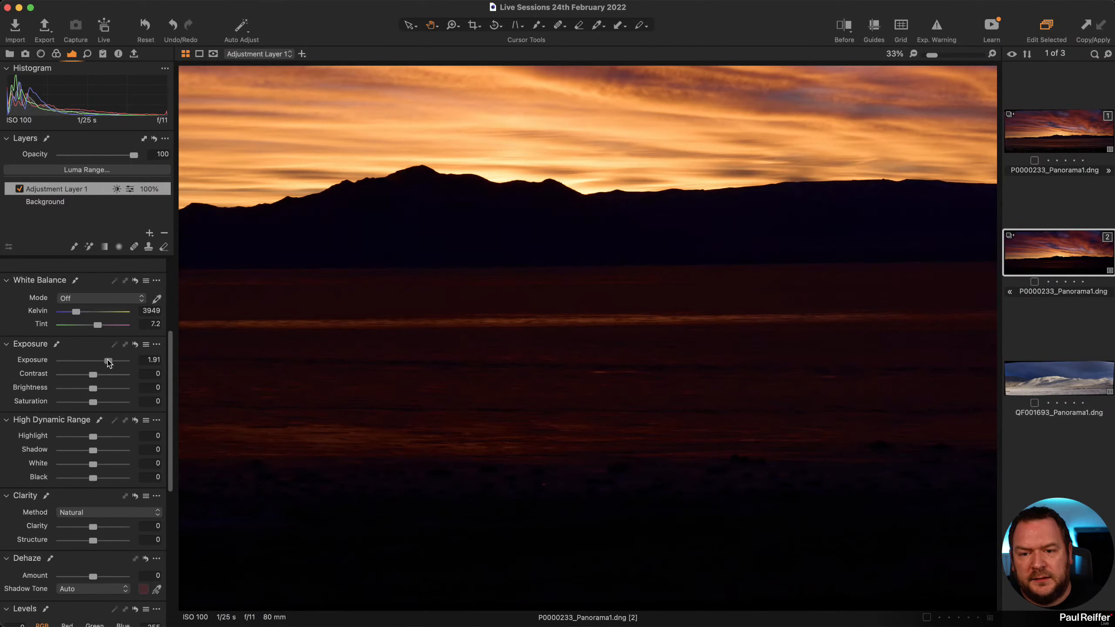
pyautogui.scroll(-3, 675, 274)
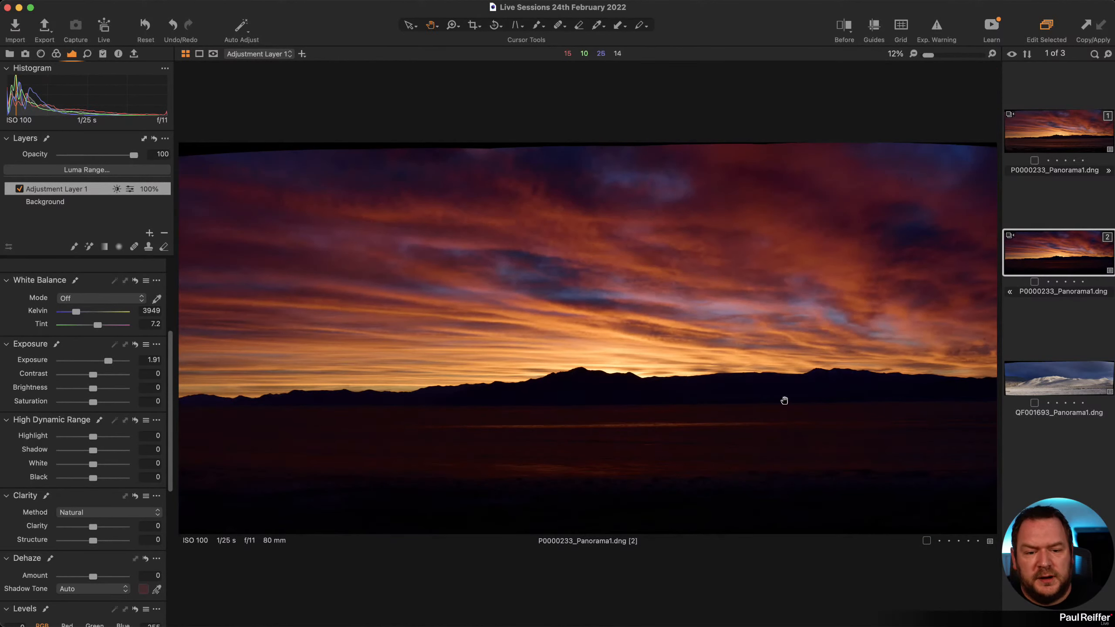
pyautogui.doubleClick(785, 401)
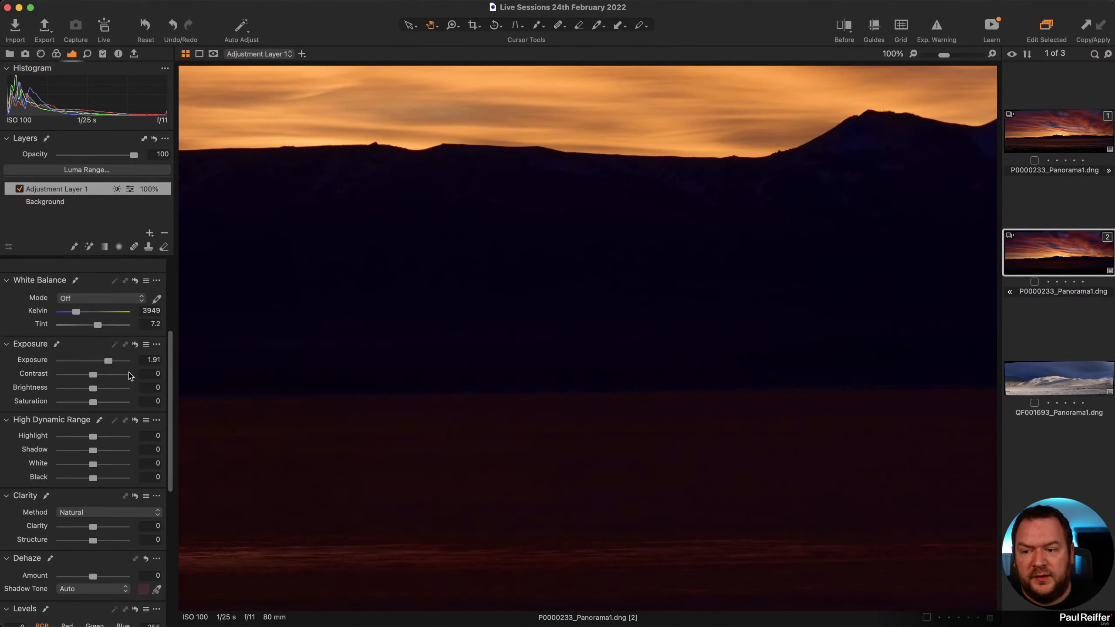
pyautogui.moveTo(109, 363); pyautogui.dragTo(113, 362)
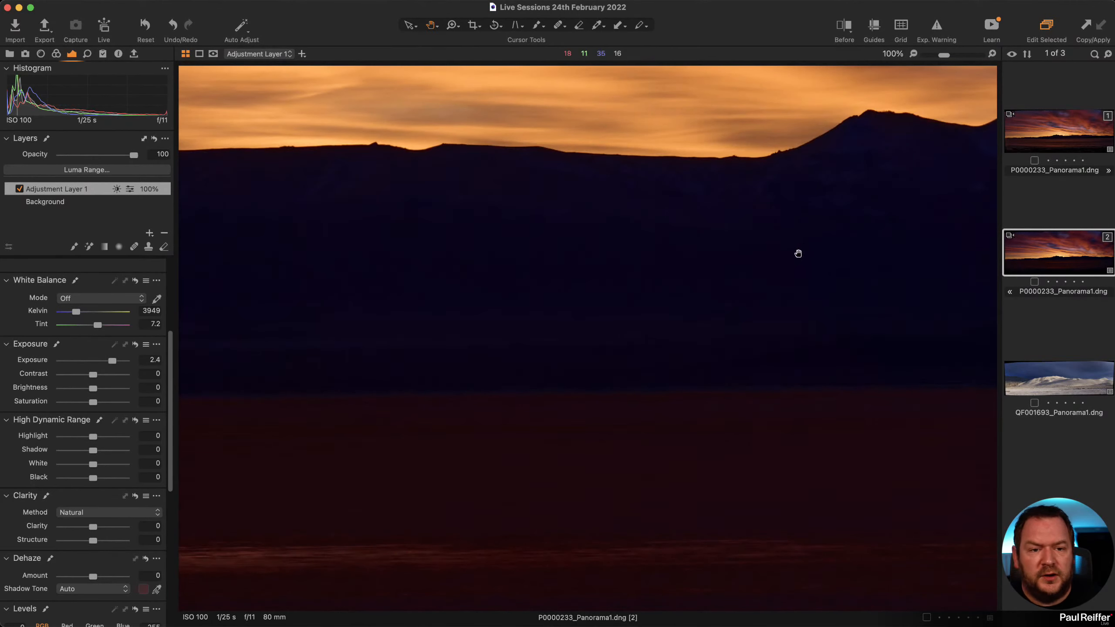
pyautogui.moveTo(796, 252); pyautogui.dragTo(534, 361)
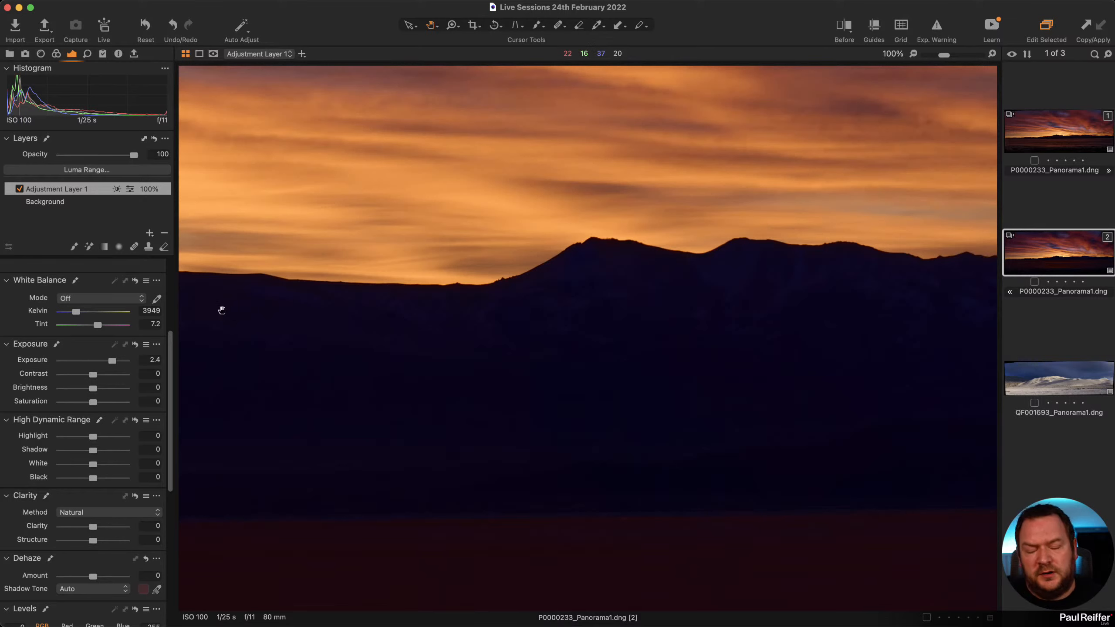
# Set the luma-masked layer's white balance to 6527 Kelvin and check the mountains and water across the panorama.
pyautogui.moveTo(76, 313); pyautogui.dragTo(89, 316)
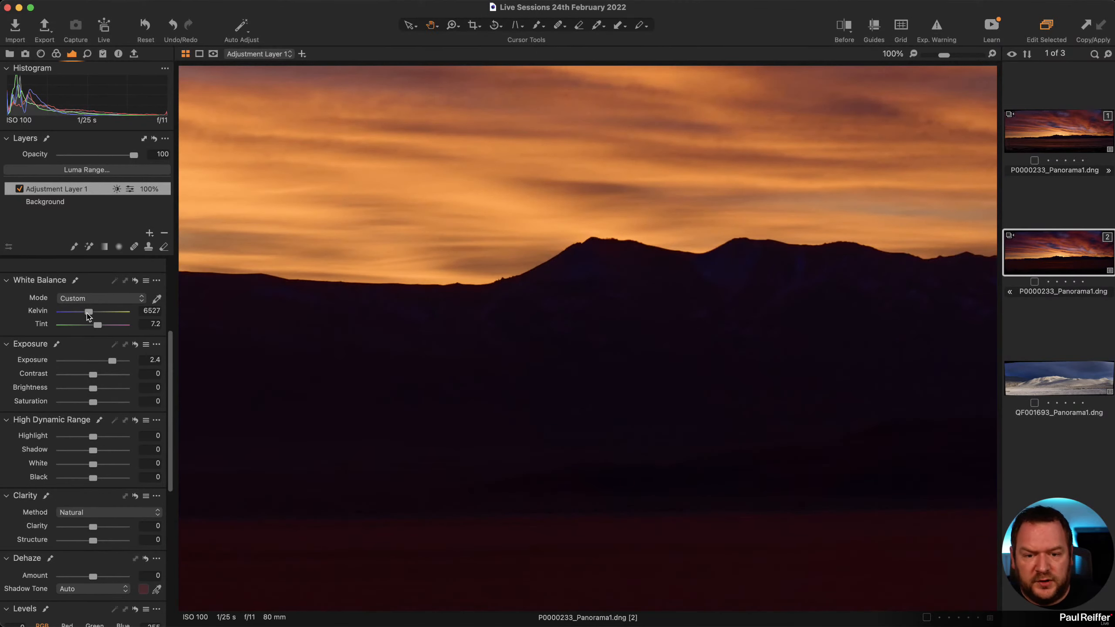
pyautogui.doubleClick(639, 430)
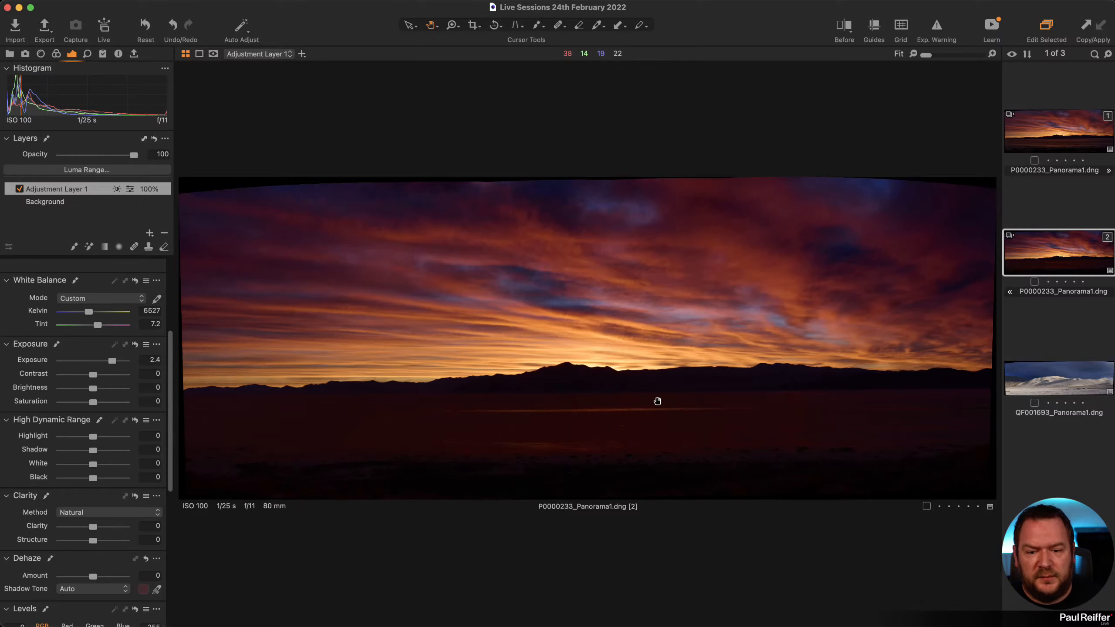
pyautogui.doubleClick(599, 448)
pyautogui.moveTo(637, 364); pyautogui.dragTo(627, 428)
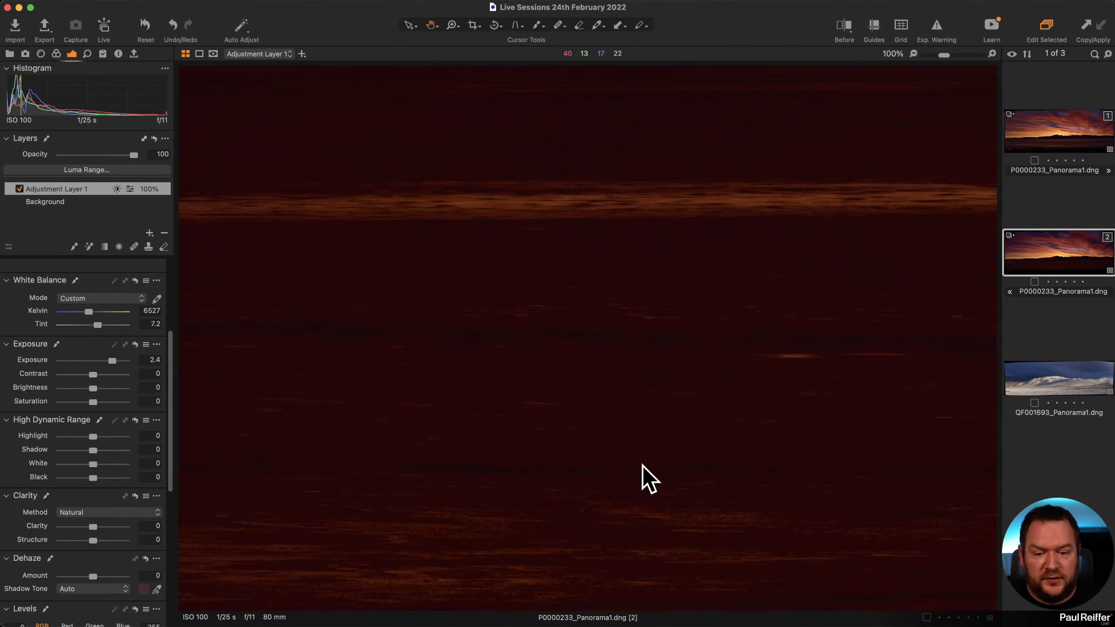
# Compare the water and shoreline detail in both sunset panorama variants, first at 100% and at 33%.
pyautogui.keyDown('super'); pyautogui.click(1043, 138); pyautogui.keyUp('super')
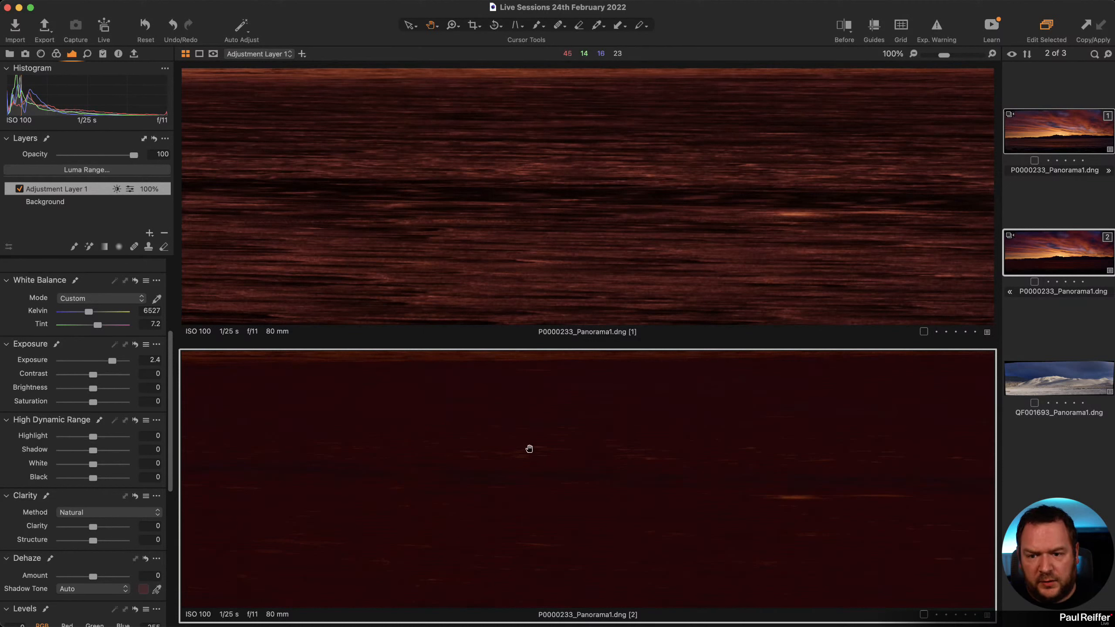
pyautogui.press('p')
pyautogui.moveTo(643, 268); pyautogui.dragTo(587, 566)
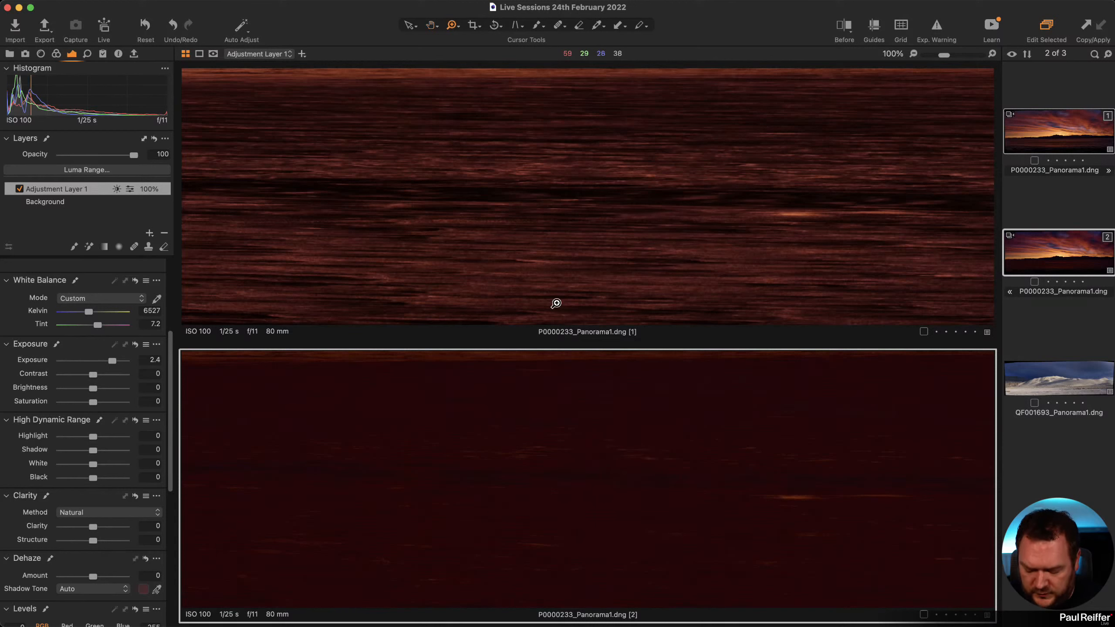
pyautogui.press('z')
pyautogui.keyDown('alt'); pyautogui.click(576, 276); pyautogui.keyUp('alt')
pyautogui.keyDown('alt'); pyautogui.click(577, 276); pyautogui.keyUp('alt')
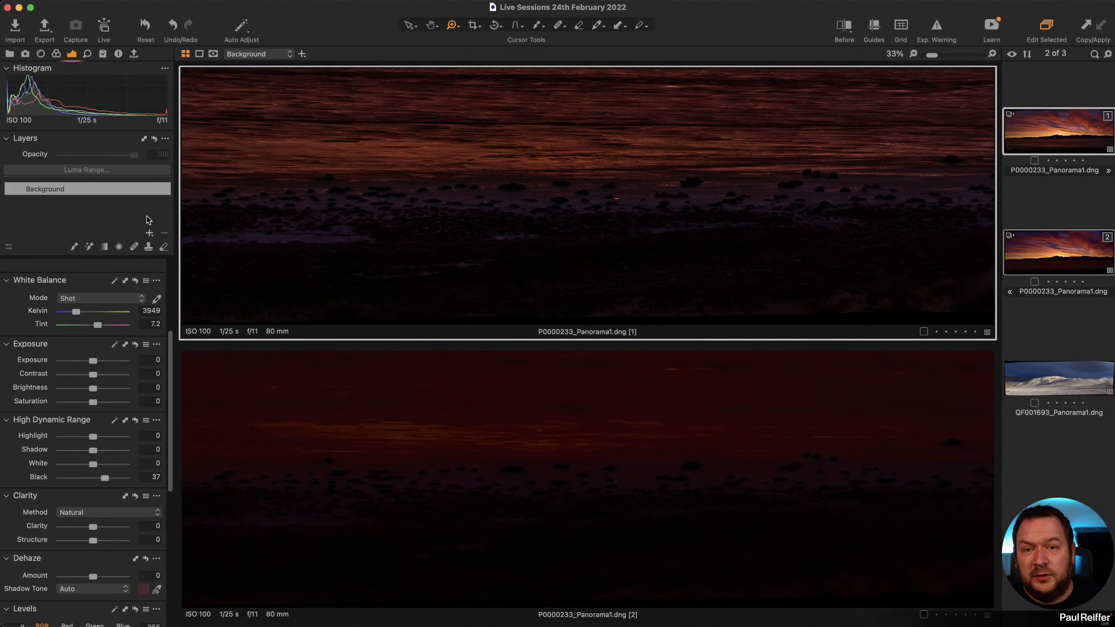
# Inspect the second variant's Luma Range settings with the mask displayed, and close them without changes.
pyautogui.click(1069, 251)
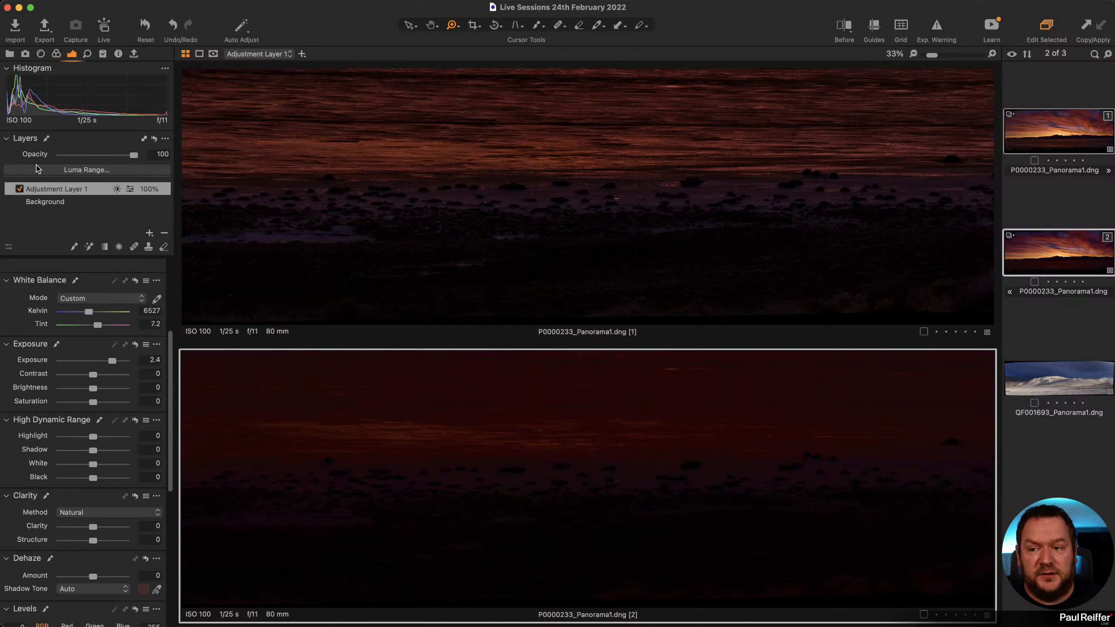
pyautogui.click(93, 171)
pyautogui.moveTo(249, 557); pyautogui.dragTo(138, 361)
pyautogui.click(100, 480)
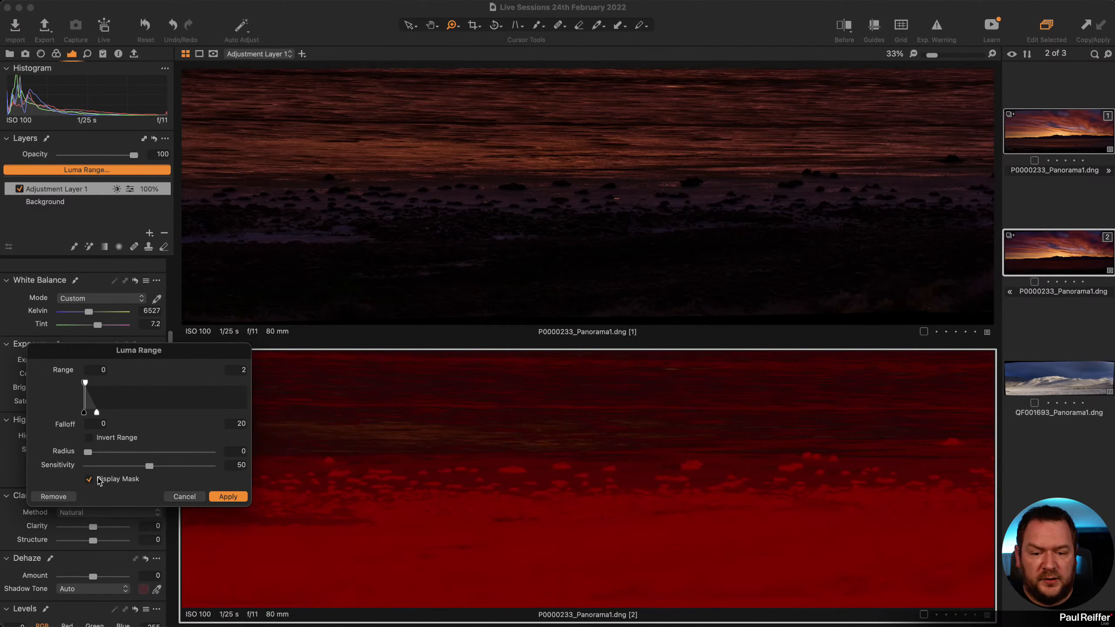
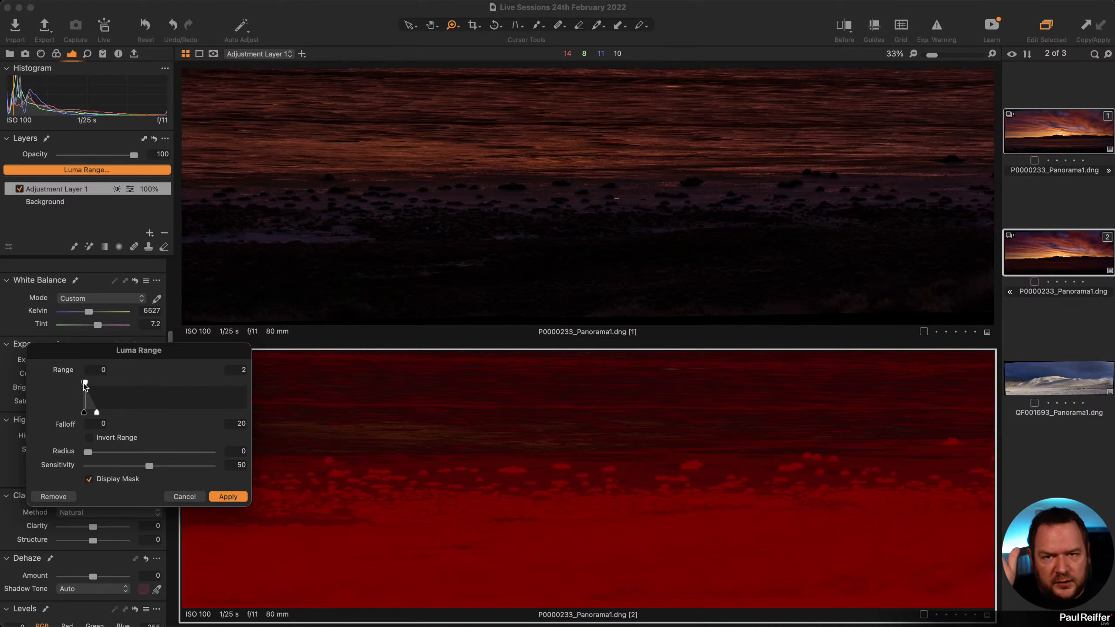
pyautogui.click(193, 497)
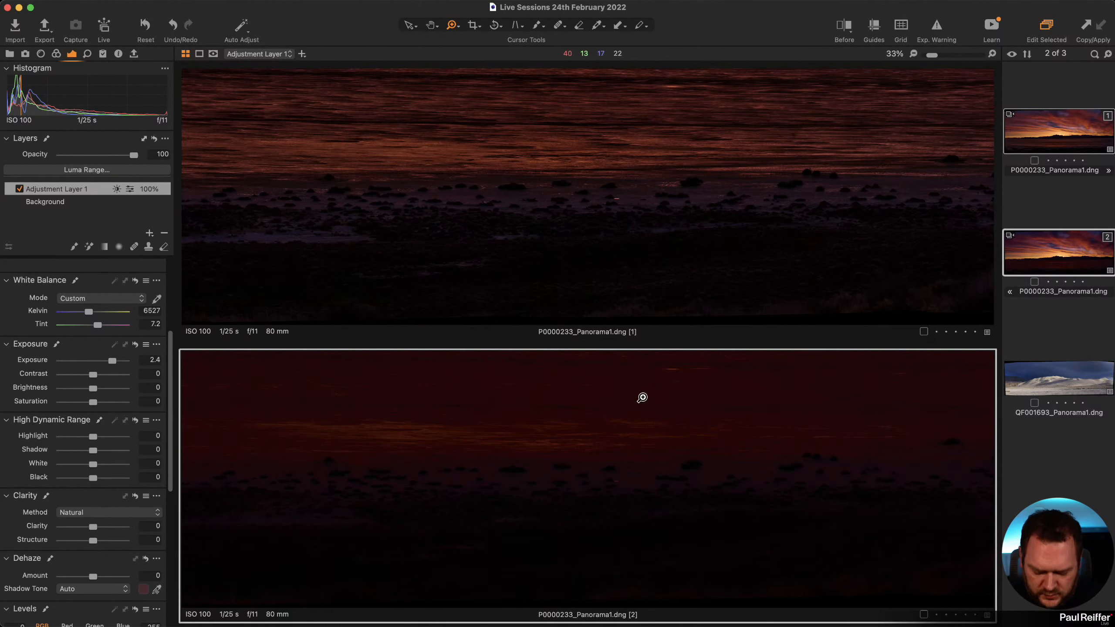
# Display the layer's mask in grayscale and examine it across the mountains, water and shoreline with the second variant viewed alone.
pyautogui.click(214, 54)
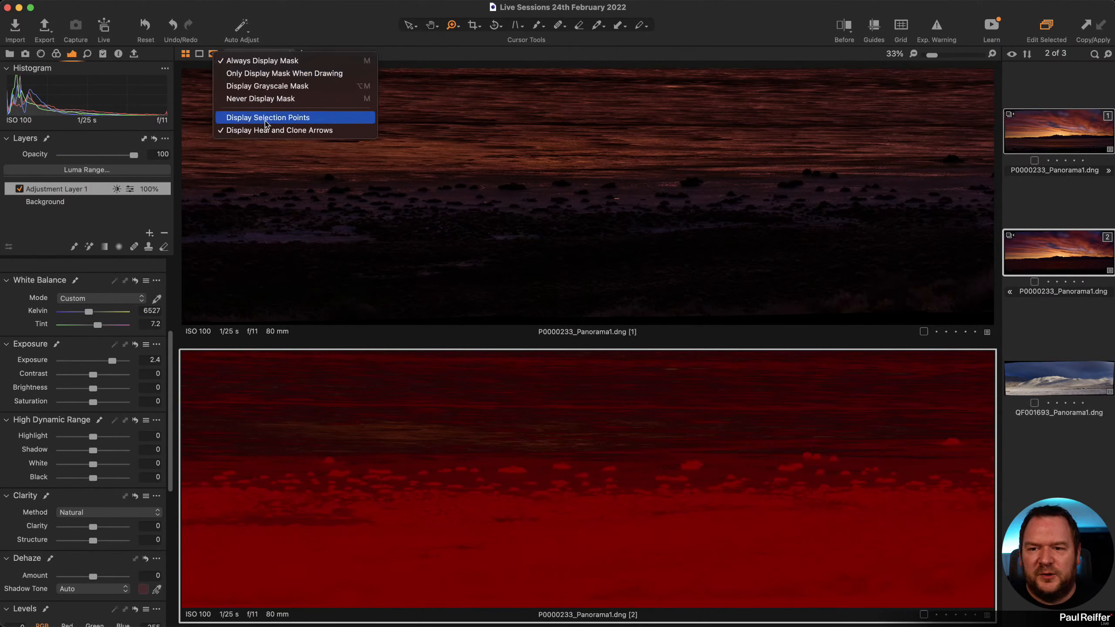
pyautogui.click(272, 86)
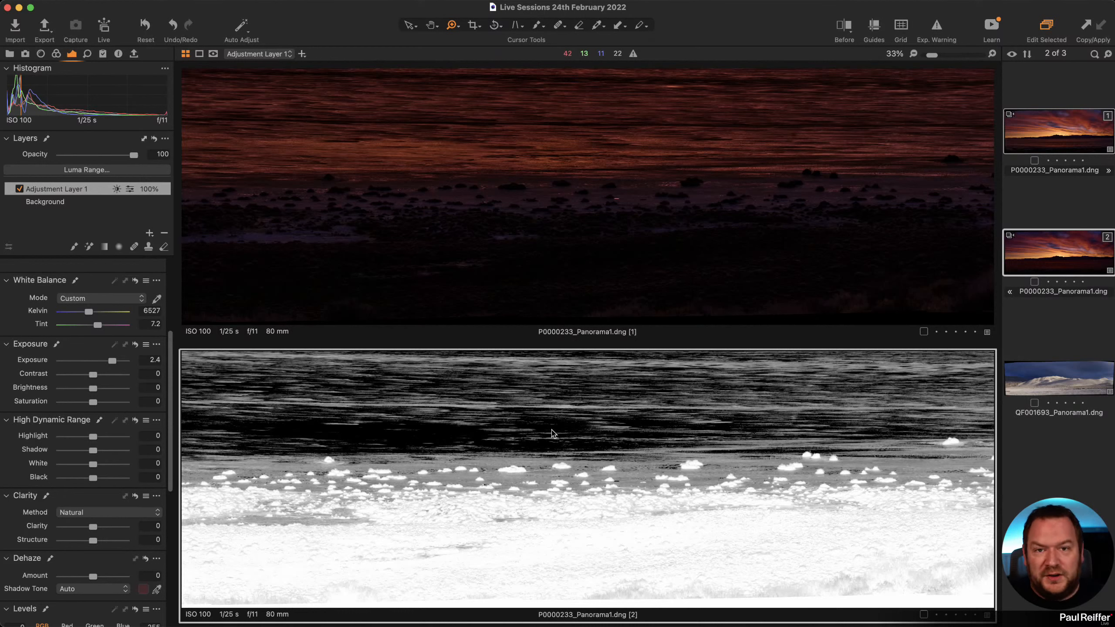
pyautogui.click(1083, 463)
pyautogui.click(1010, 292)
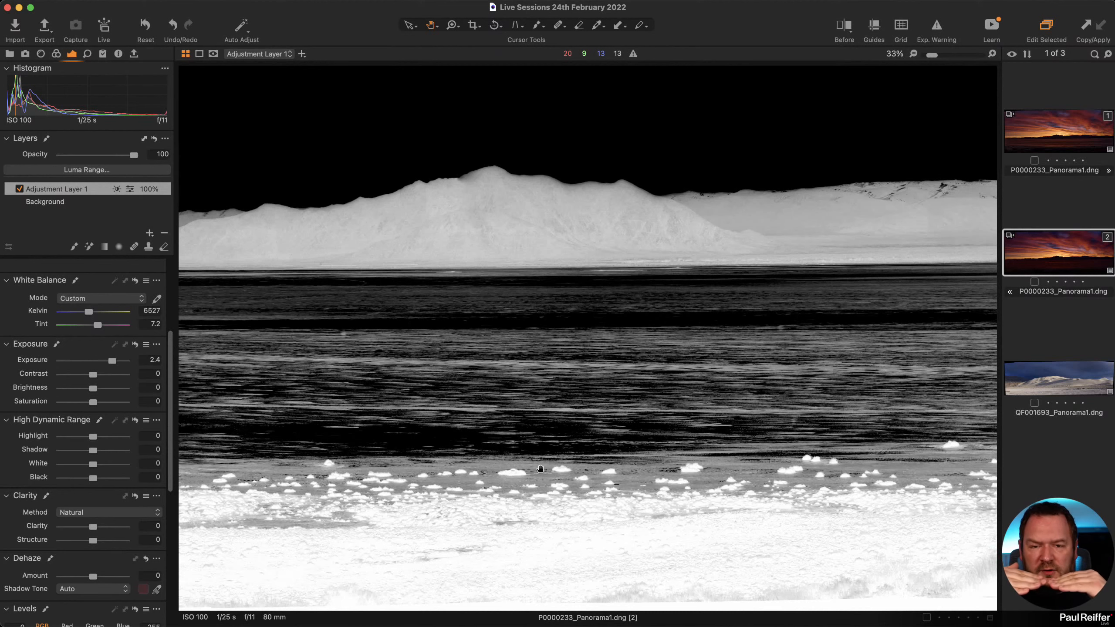
# Compare the Black-adjusted variant with the luma-masked variant by alternating between them at 33%.
pyautogui.click(1084, 125)
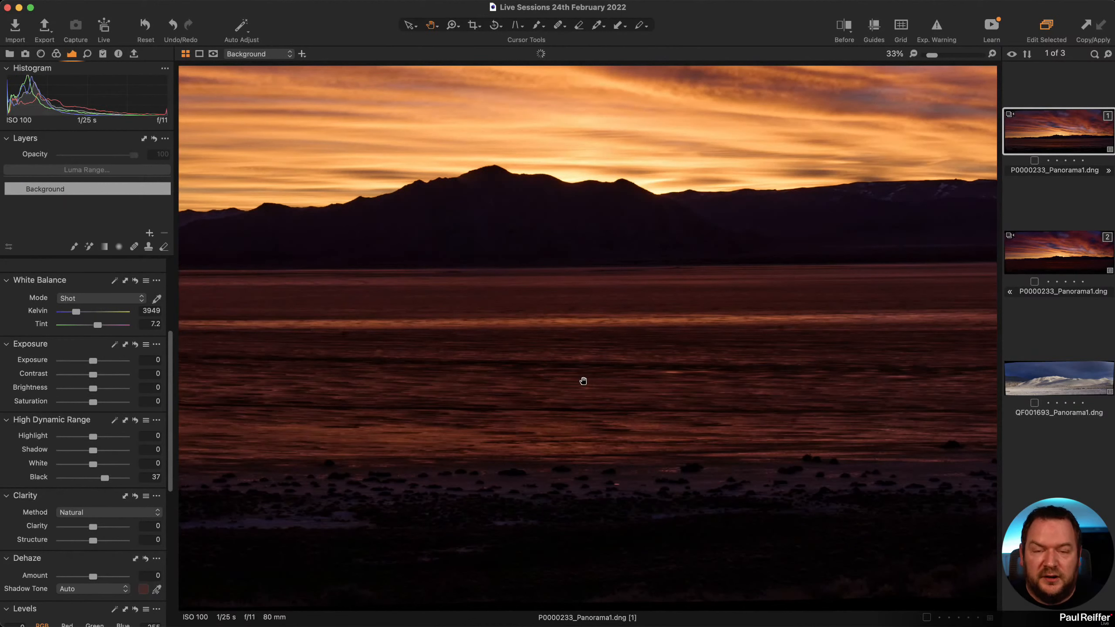
pyautogui.click(1046, 255)
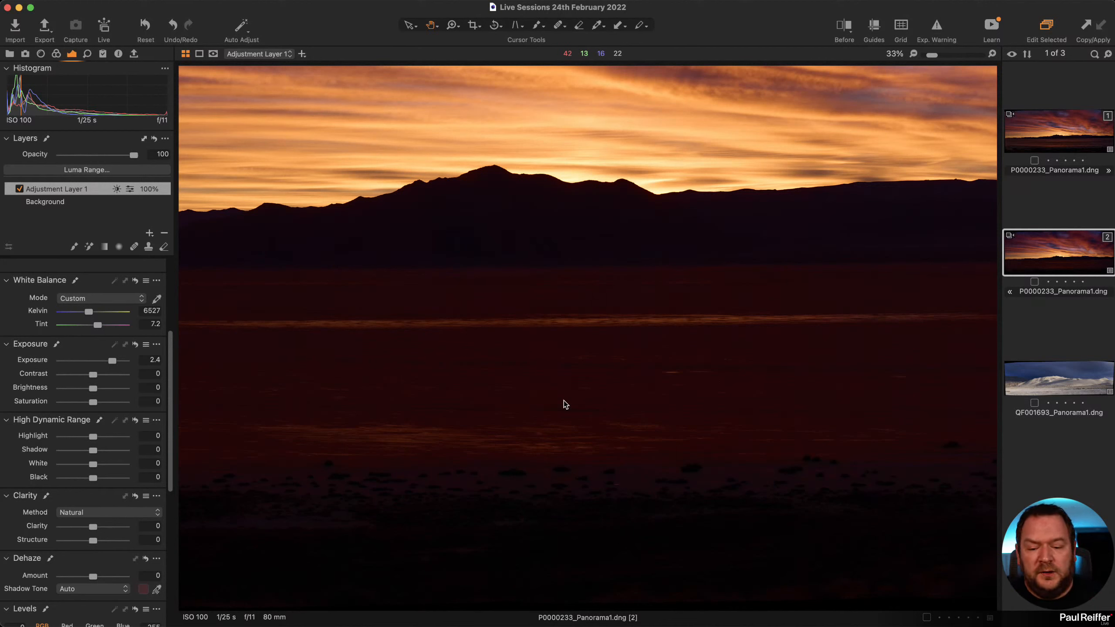
pyautogui.click(1064, 137)
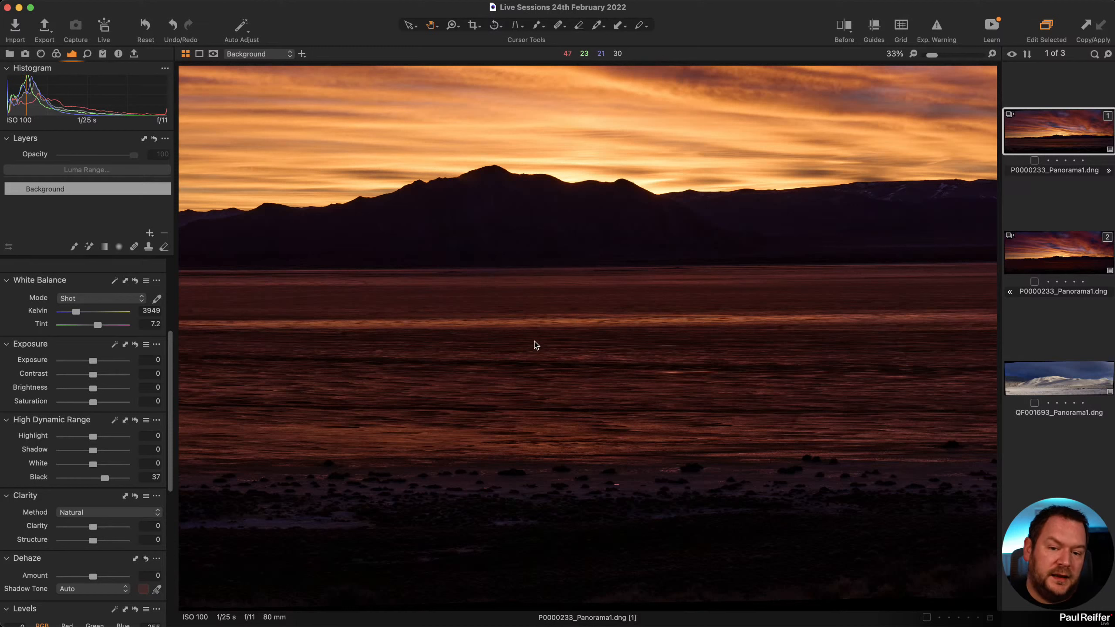
pyautogui.click(1019, 261)
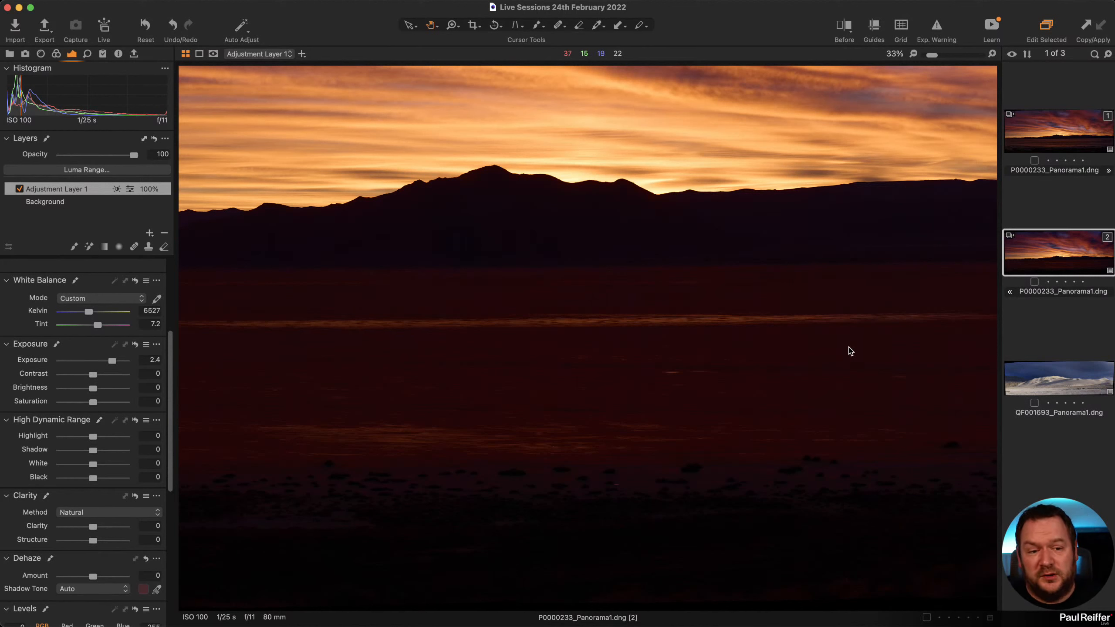
pyautogui.click(1072, 134)
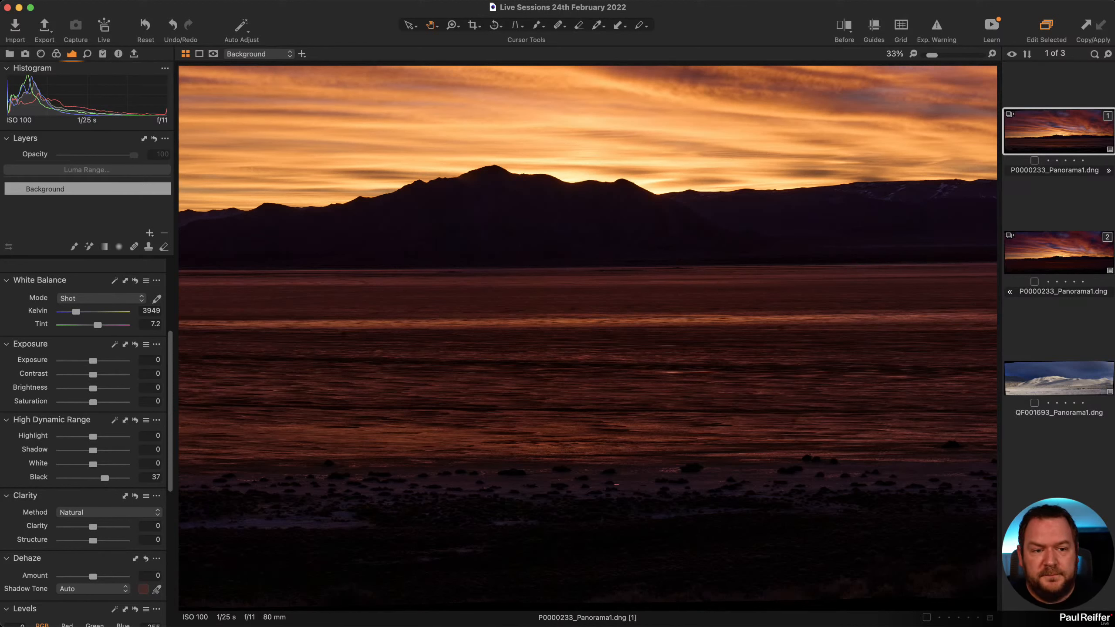
pyautogui.click(1040, 259)
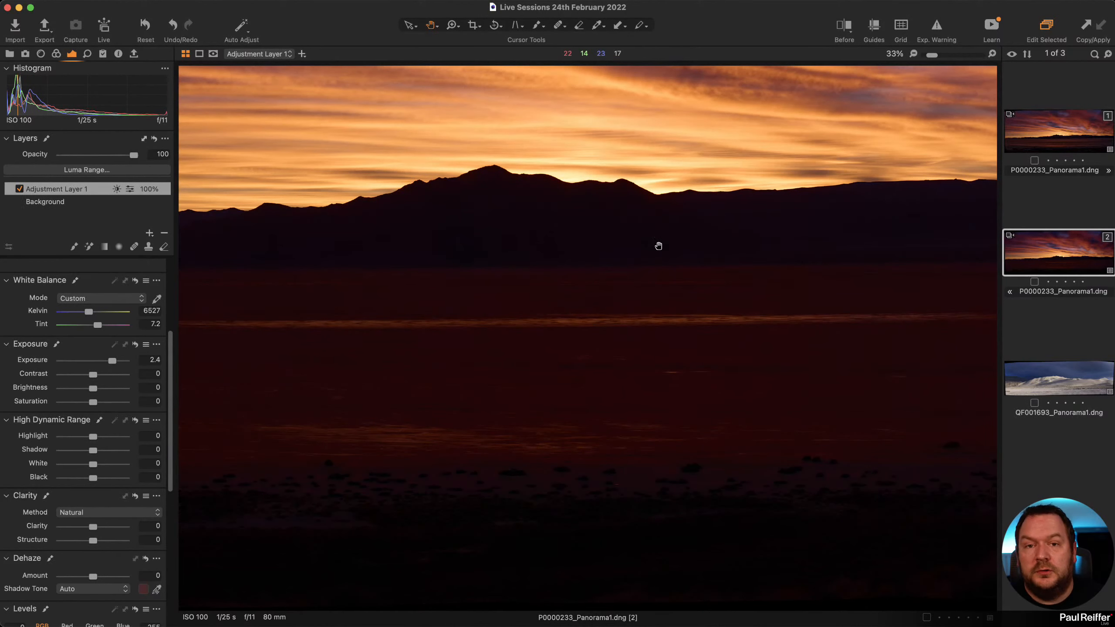
# Create a new unadjusted variant of the sunset panorama from the first variant.
pyautogui.click(1067, 137)
pyautogui.rightClick(1067, 134)
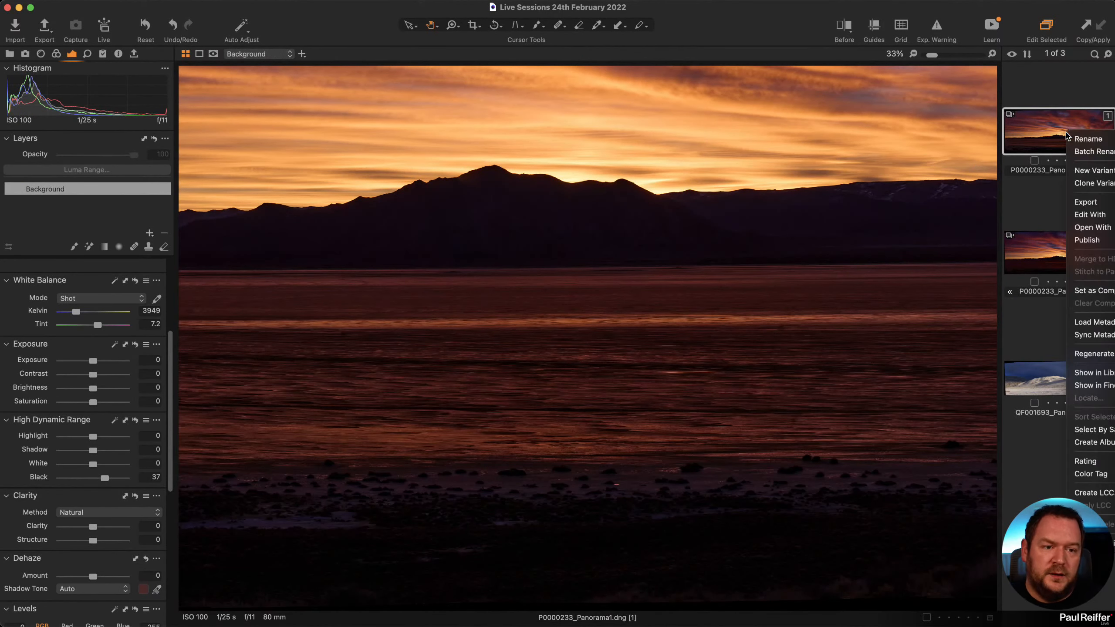
pyautogui.click(1091, 183)
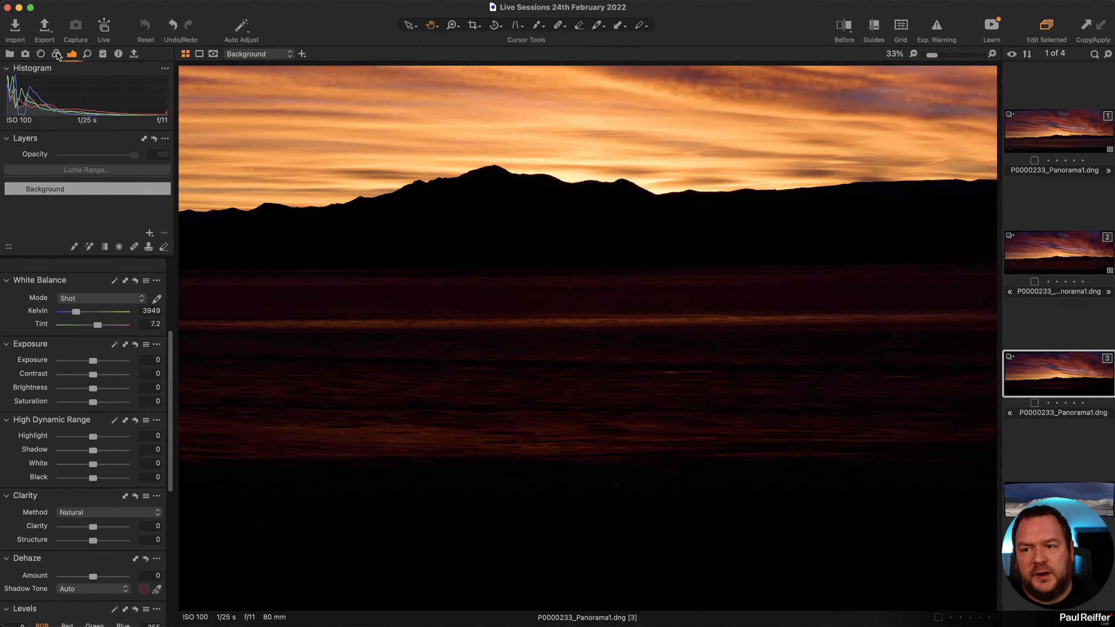
# Set the new variant's base characteristics curve to Linear Response.
pyautogui.click(57, 54)
pyautogui.scroll(5, 53, 294)
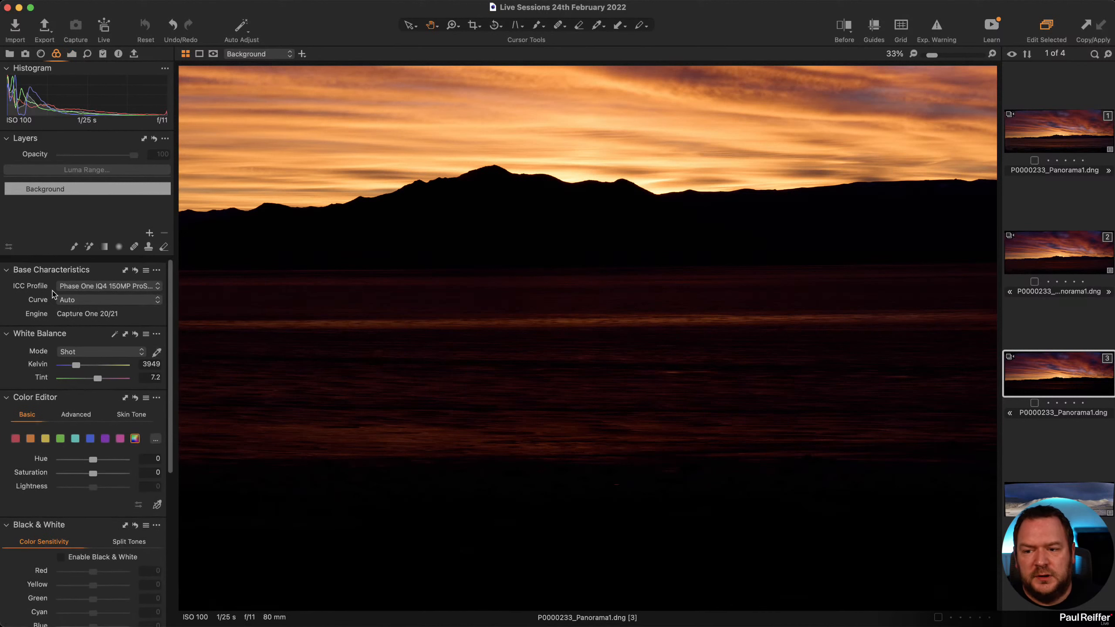
pyautogui.click(82, 297)
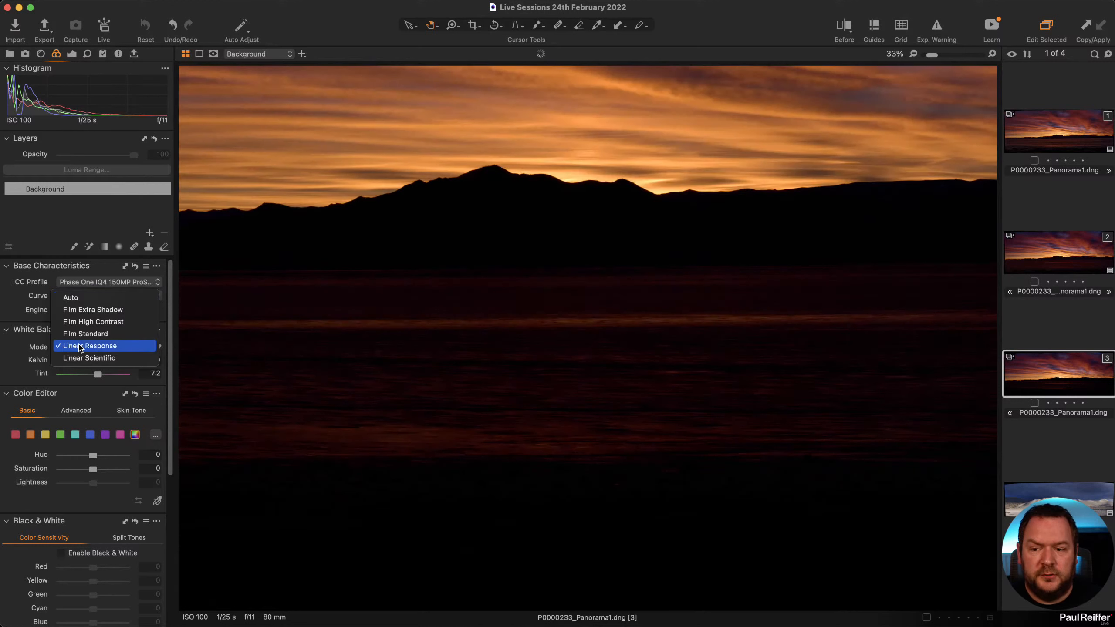
pyautogui.click(80, 346)
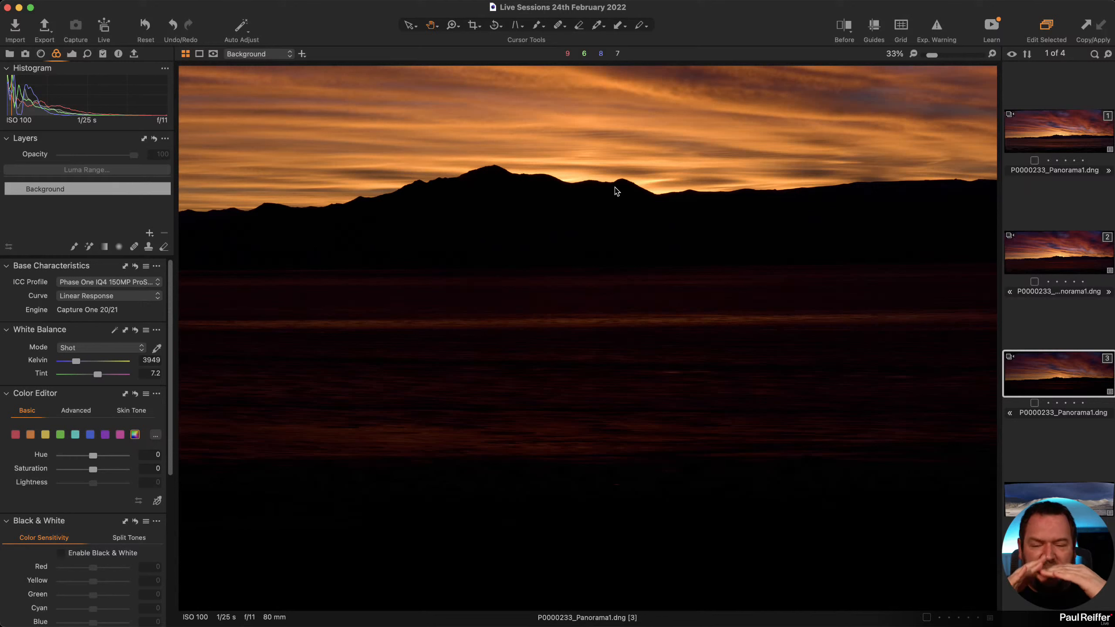
pyautogui.click(108, 299)
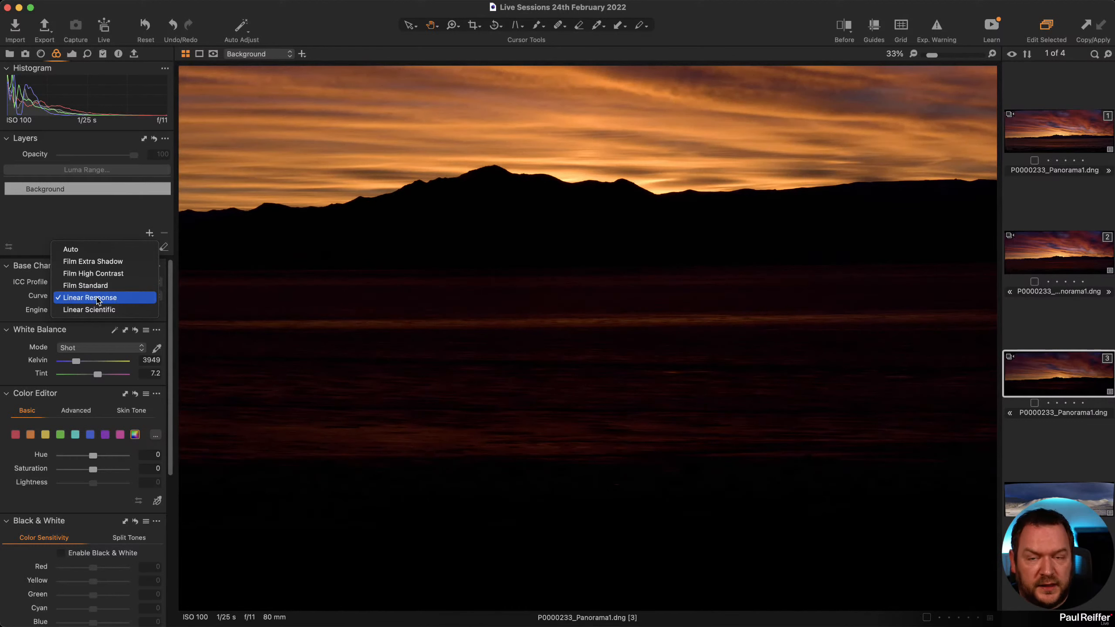
pyautogui.click(98, 298)
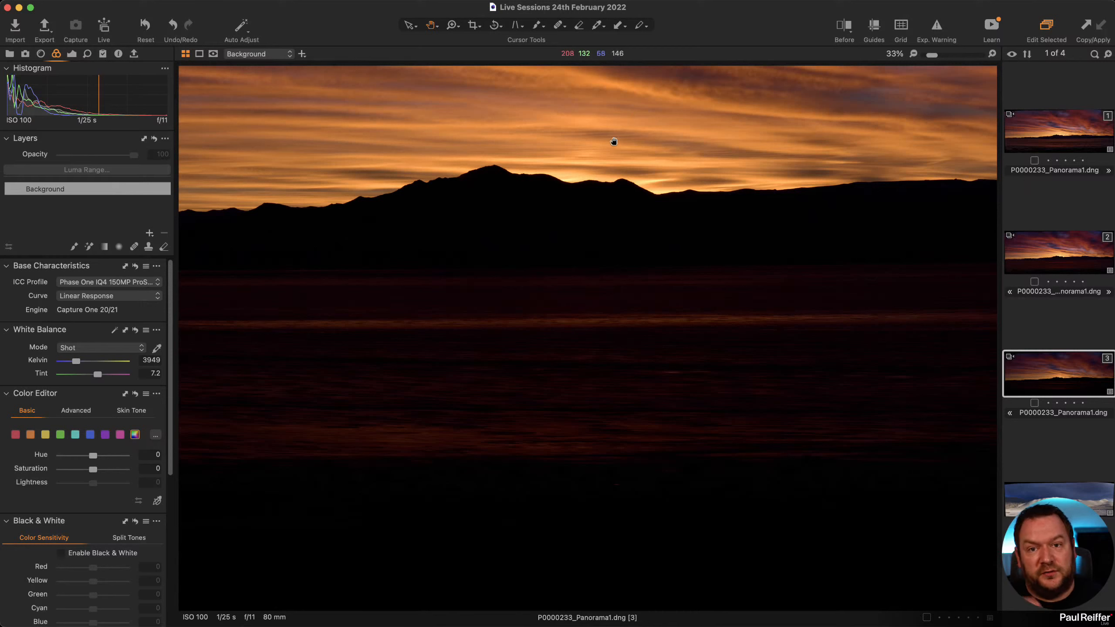
# Set the third variant's Black to 31 and shift its shadow Color Balance slightly toward orange-yellow.
pyautogui.click(74, 54)
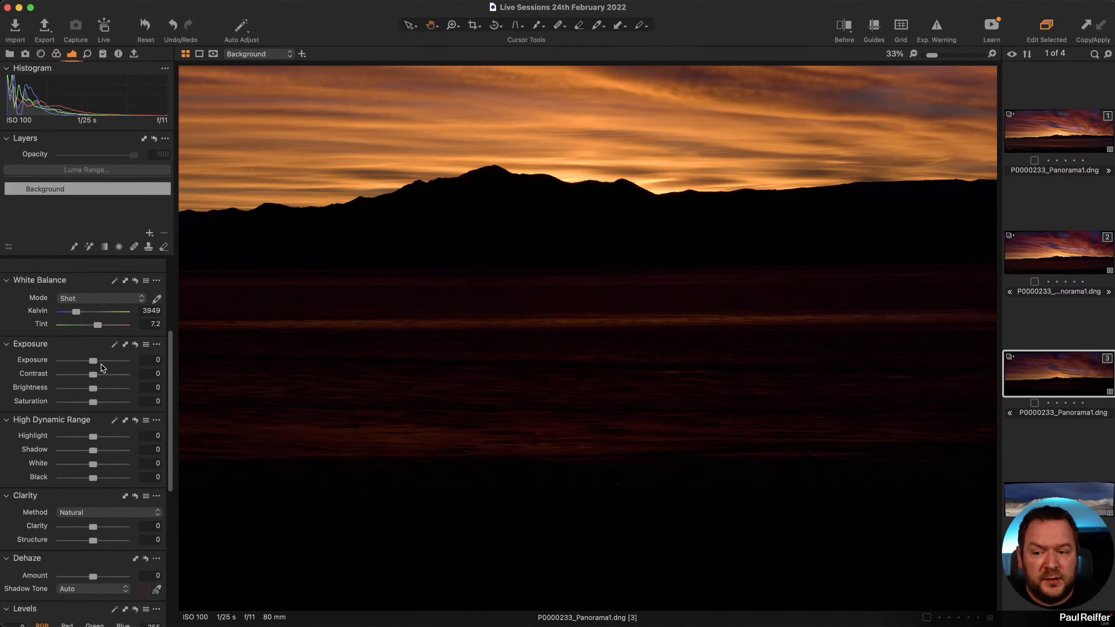
pyautogui.moveTo(94, 480); pyautogui.dragTo(105, 482)
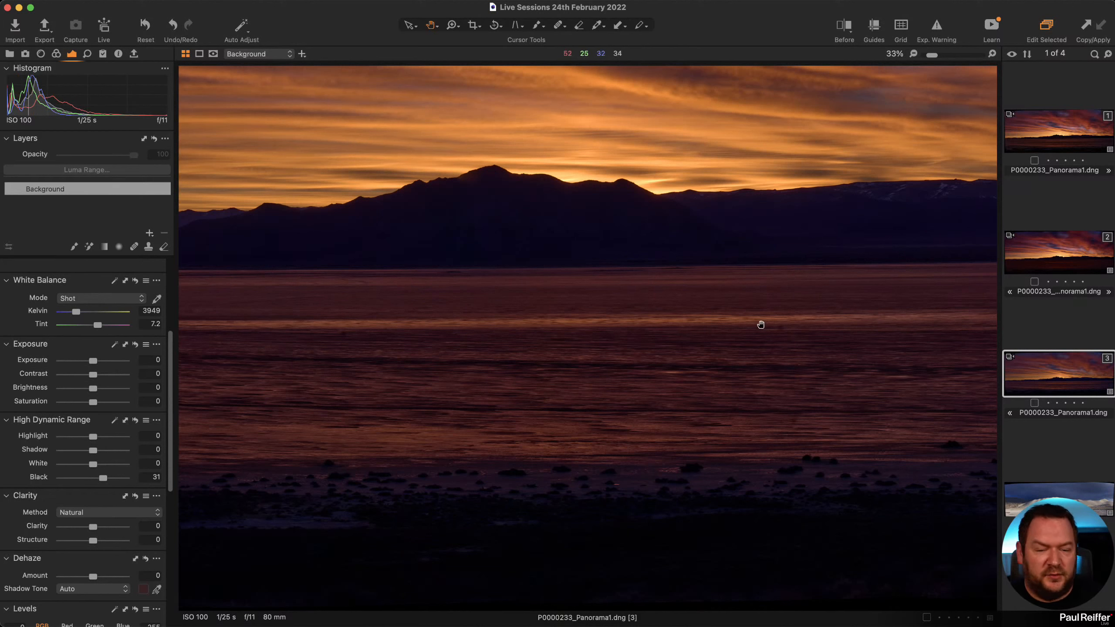
pyautogui.click(56, 53)
pyautogui.scroll(-10, 56, 416)
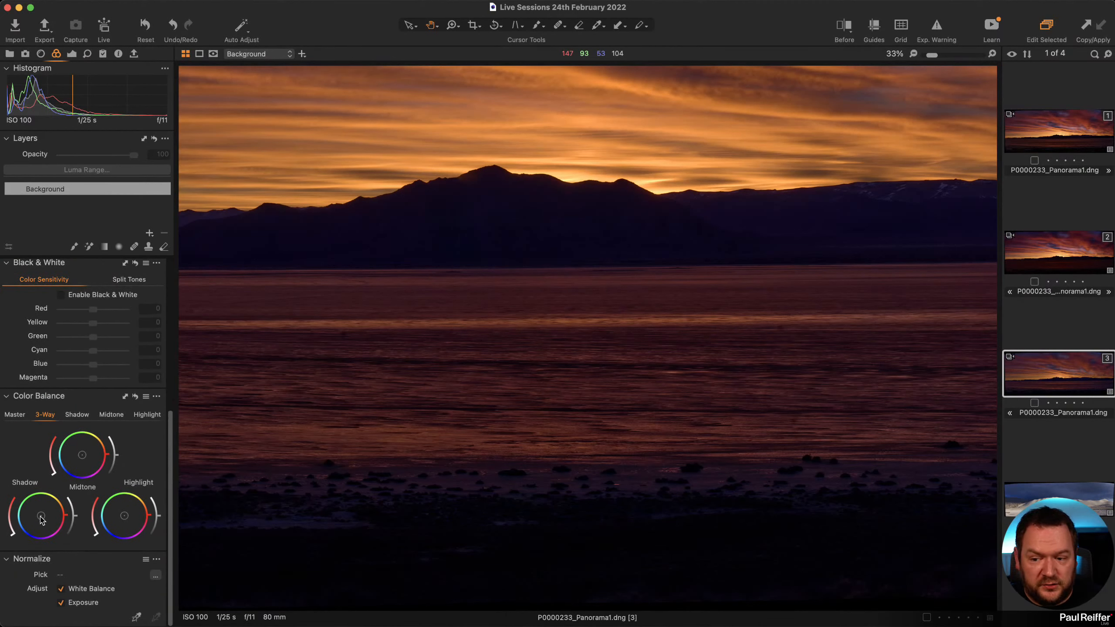
pyautogui.moveTo(41, 520); pyautogui.dragTo(45, 511)
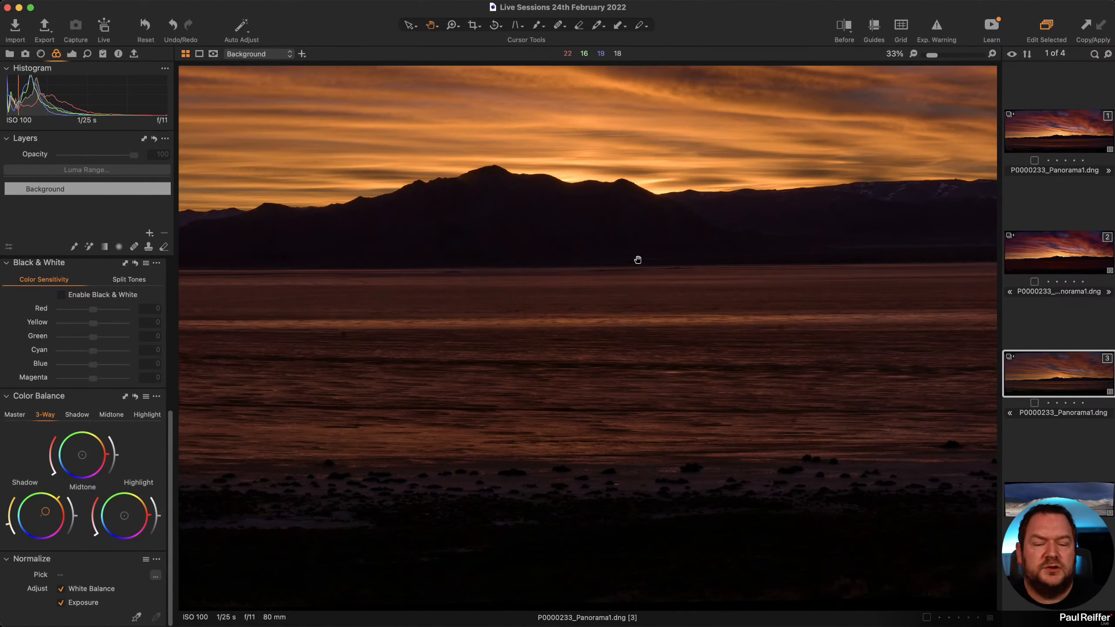
# Fit the whole panorama in view and compare the Linear Response variant with the first variant.
pyautogui.press('super+0')
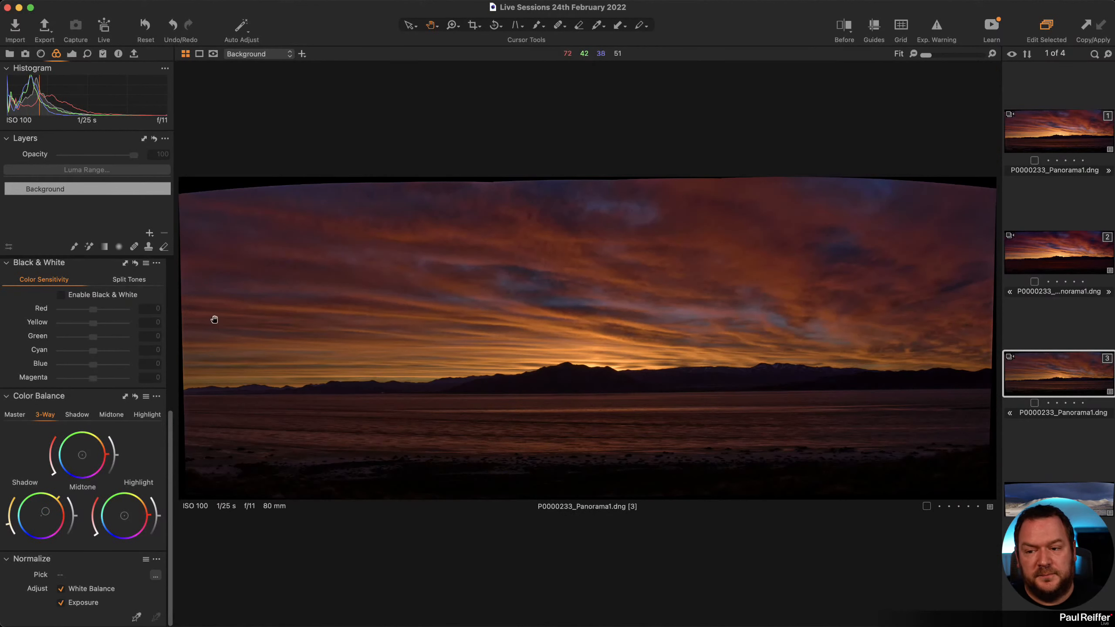
pyautogui.click(72, 53)
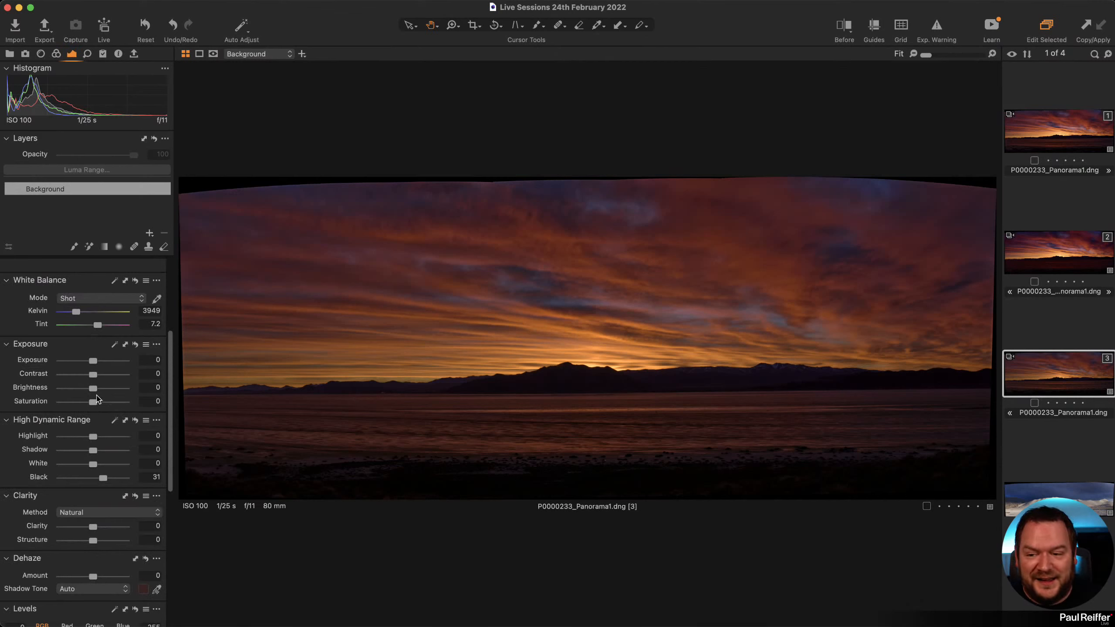
pyautogui.click(1059, 126)
pyautogui.click(1075, 380)
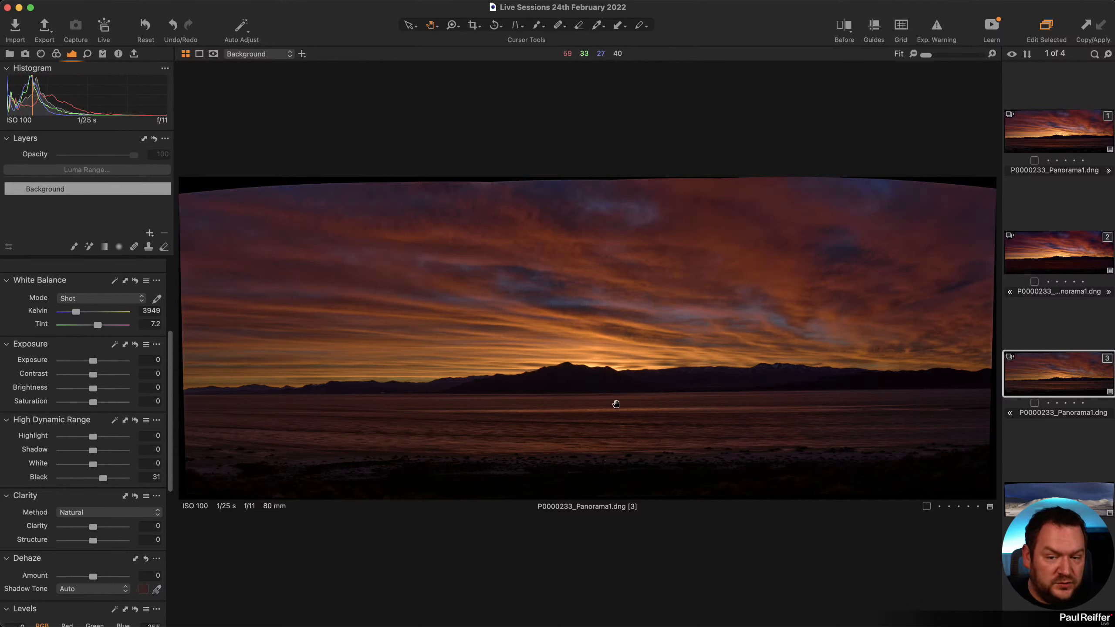
# Add an adjustment layer to the third variant and mask its sky with a linear gradient fading across the mountain horizon.
pyautogui.click(149, 233)
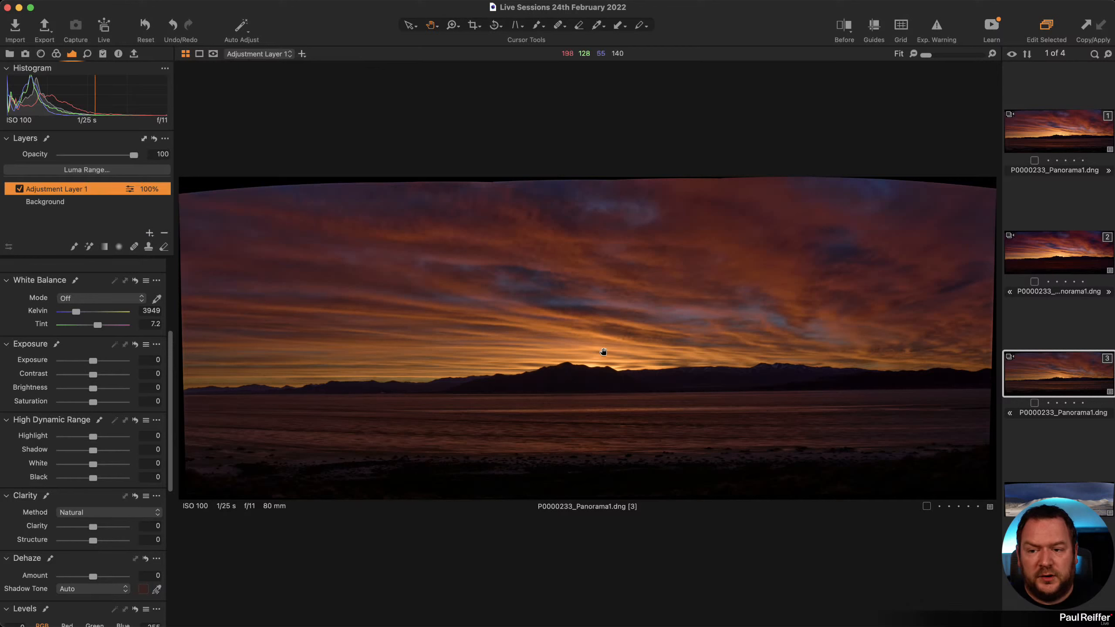
pyautogui.click(104, 246)
pyautogui.moveTo(562, 334); pyautogui.dragTo(559, 393)
pyautogui.moveTo(605, 349); pyautogui.dragTo(604, 361)
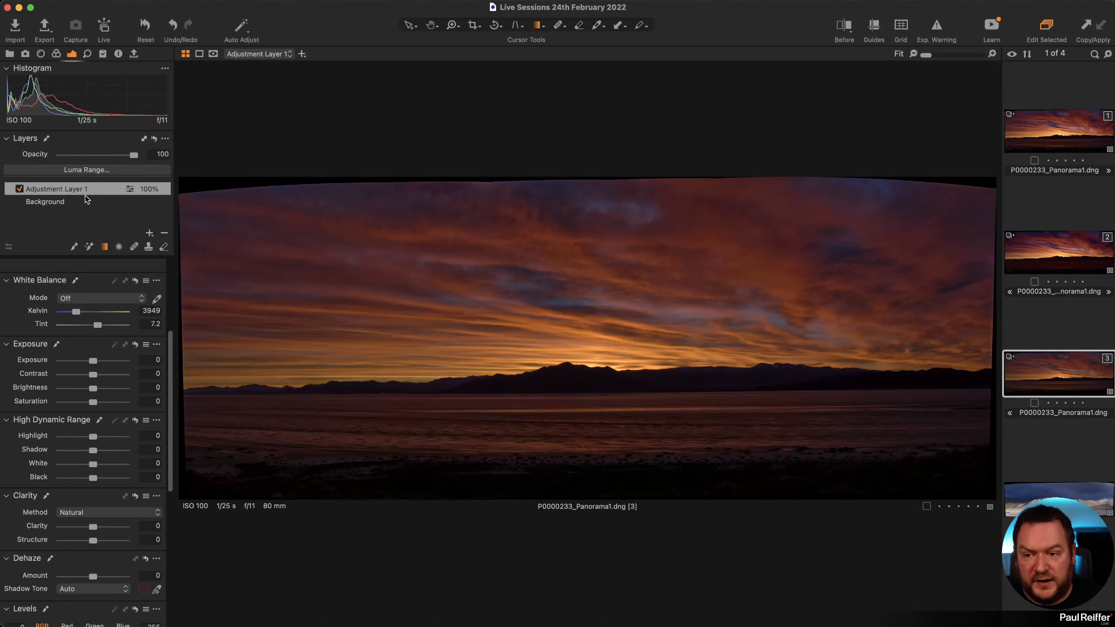
# Restrict the sky layer's gradient mask with a luma range of 43 to 255 and falloff 11 to 255, then hide the mask.
pyautogui.click(93, 171)
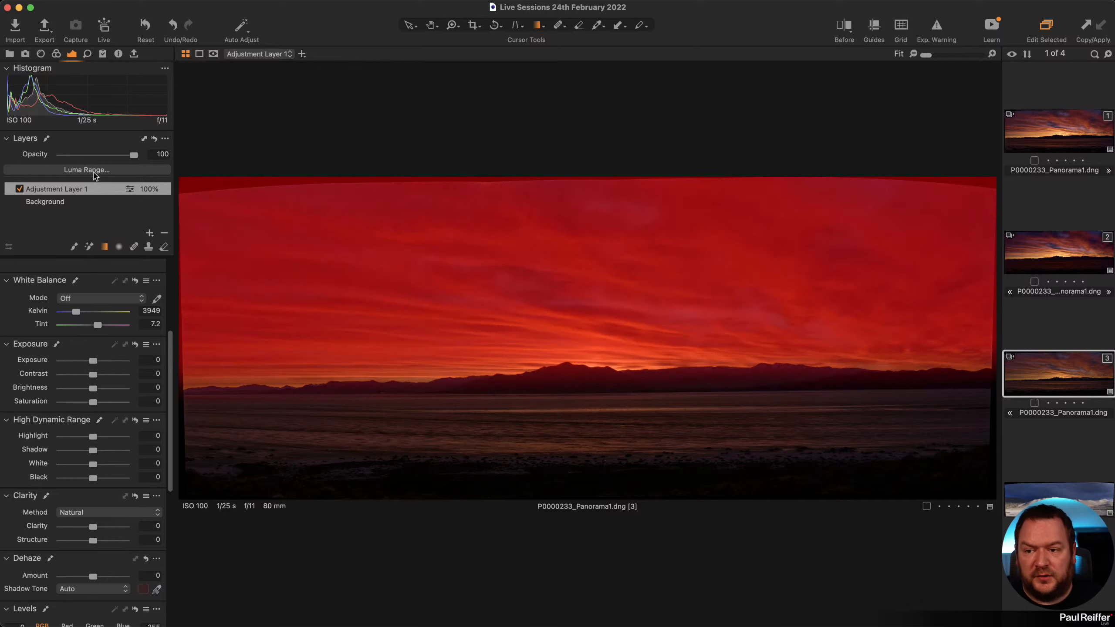
pyautogui.click(97, 173)
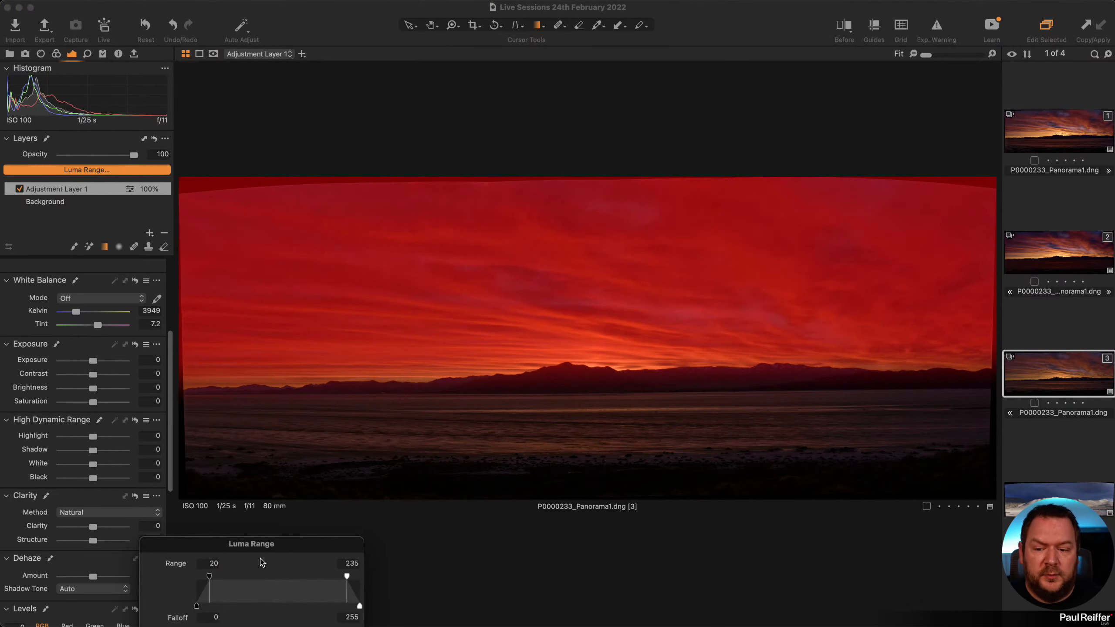
pyautogui.moveTo(285, 546); pyautogui.dragTo(350, 425)
pyautogui.moveTo(409, 452); pyautogui.dragTo(460, 451)
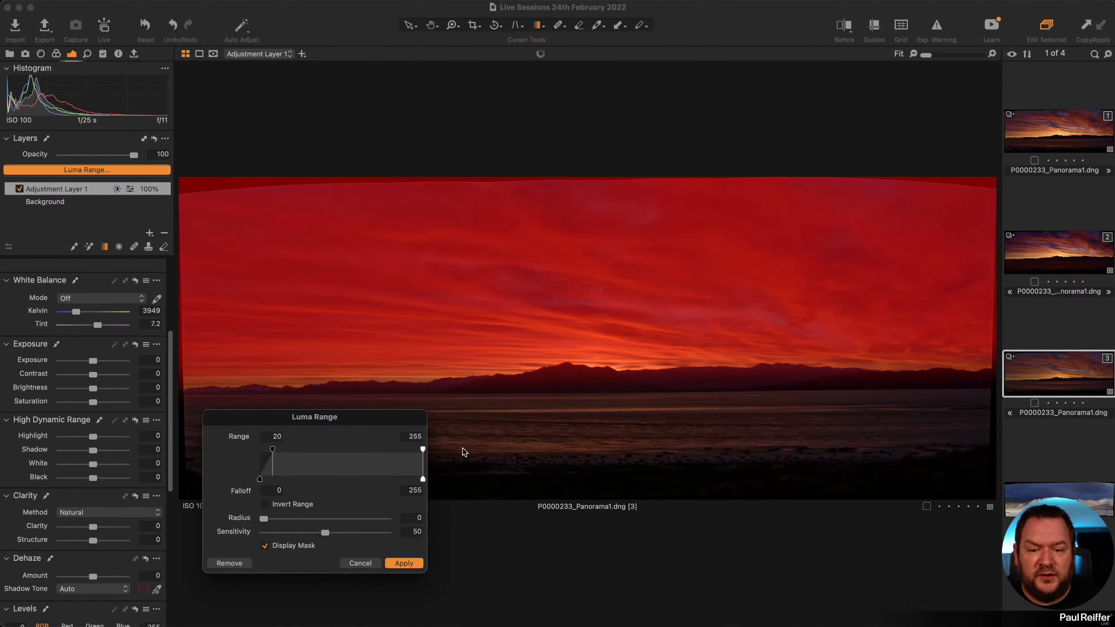
pyautogui.moveTo(273, 451); pyautogui.dragTo(313, 454)
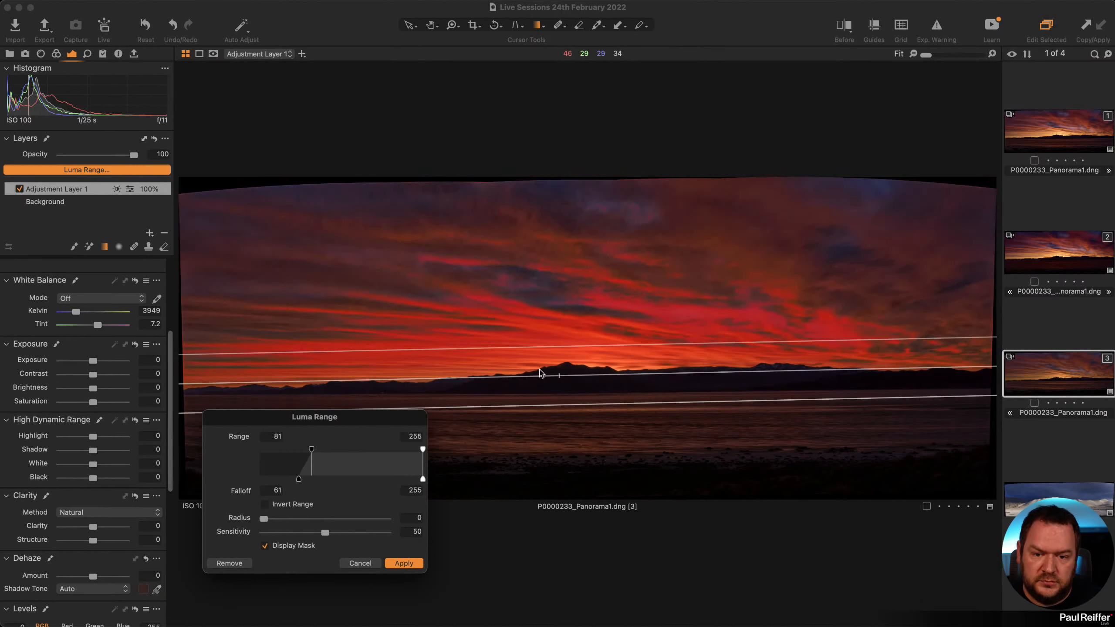
pyautogui.moveTo(313, 452); pyautogui.dragTo(281, 452)
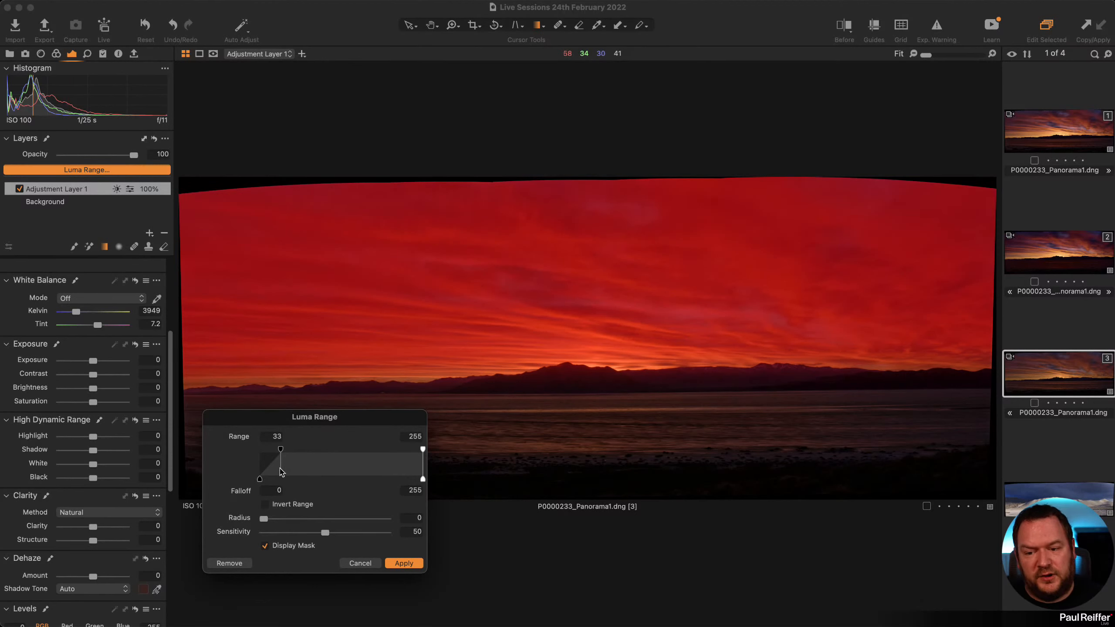
pyautogui.moveTo(281, 453); pyautogui.dragTo(288, 451)
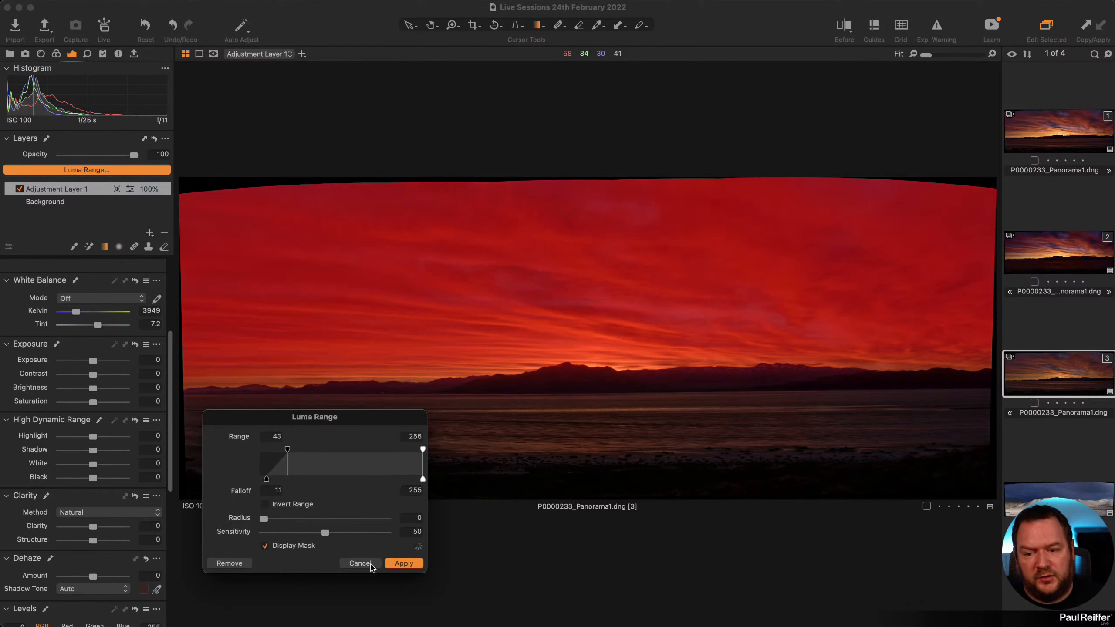
pyautogui.click(404, 564)
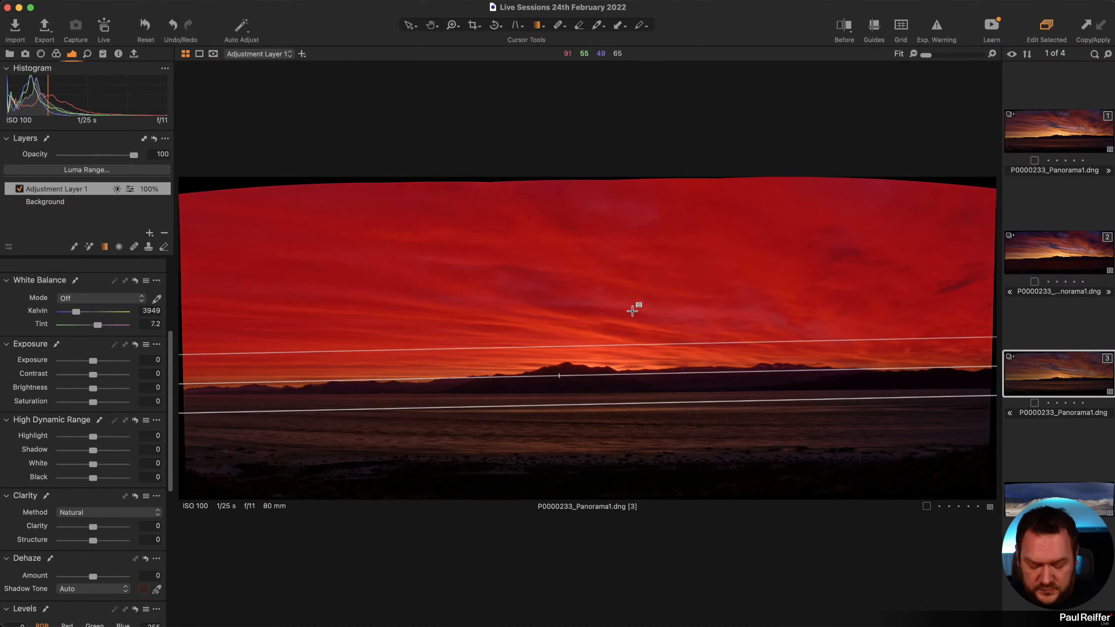
pyautogui.press('m')
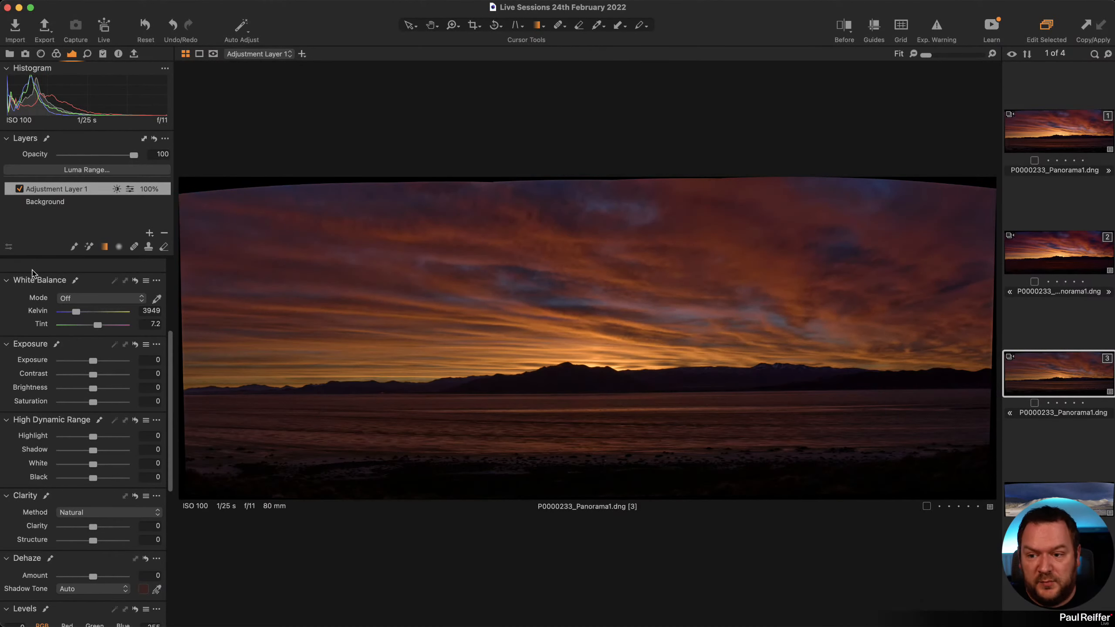
# Set the sky layer's Saturation to 16 and its white balance Tint to 14.9.
pyautogui.moveTo(93, 403); pyautogui.dragTo(98, 405)
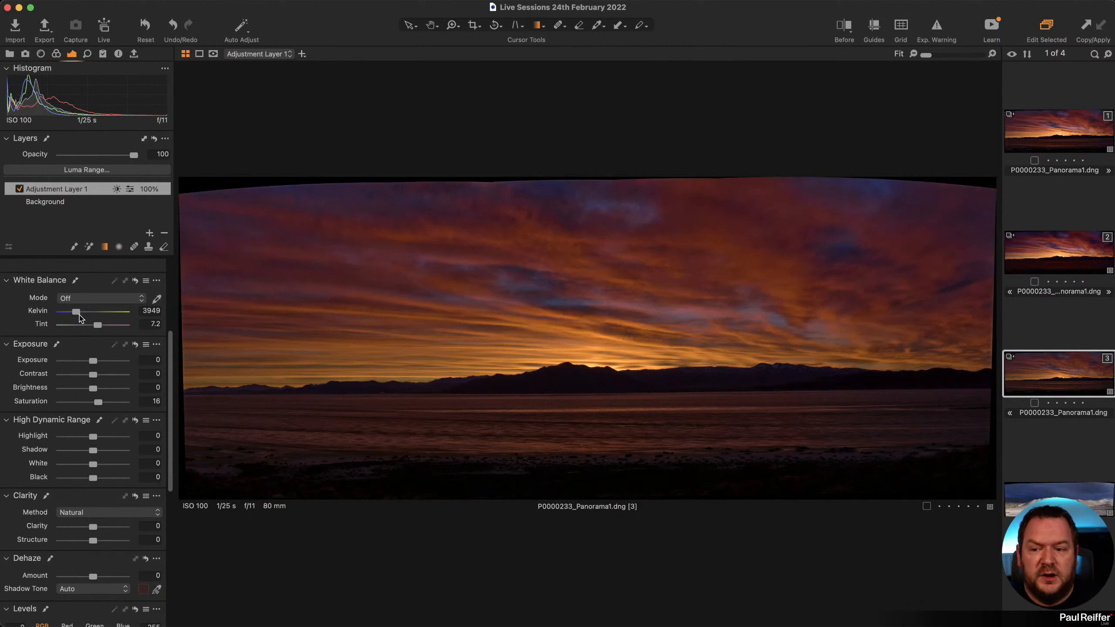
pyautogui.moveTo(76, 313)
pyautogui.mouseDown()
pyautogui.moveTo(100, 327)
pyautogui.moveTo(77, 313)
pyautogui.mouseUp()
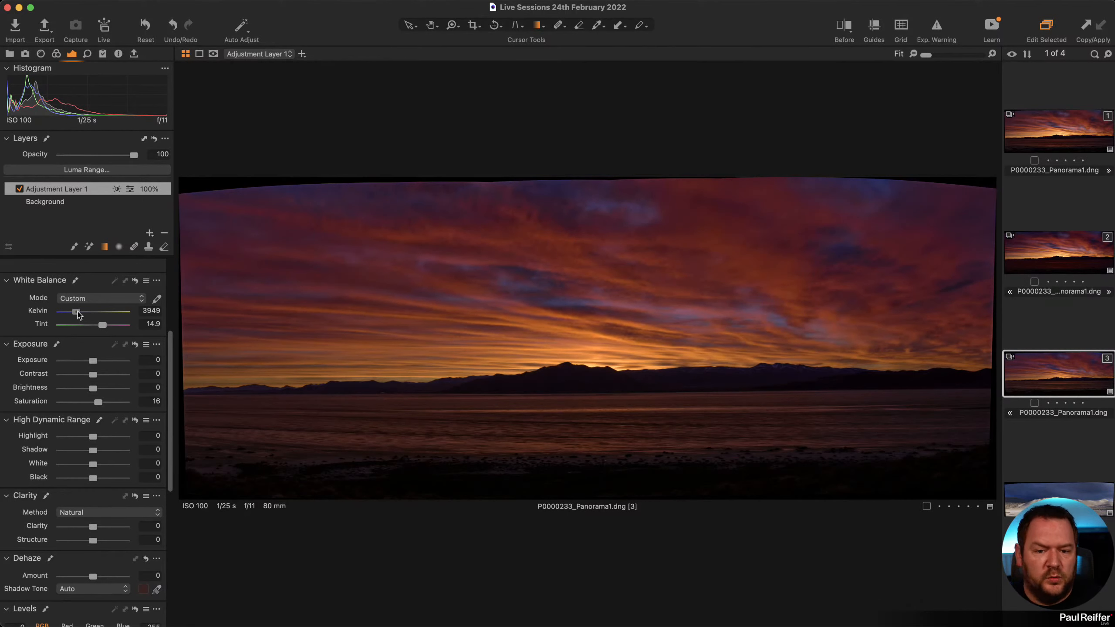
# Compare the third variant with the second, then set the sky layer's red range to Saturation 5.3 and Lightness 5.1.
pyautogui.click(56, 54)
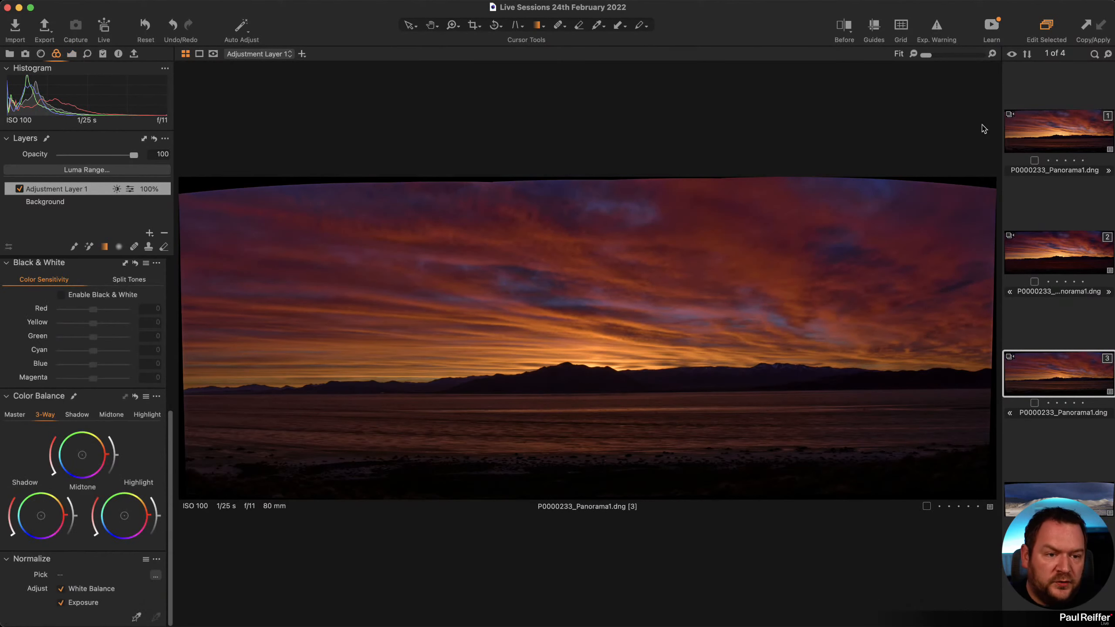
pyautogui.click(1053, 264)
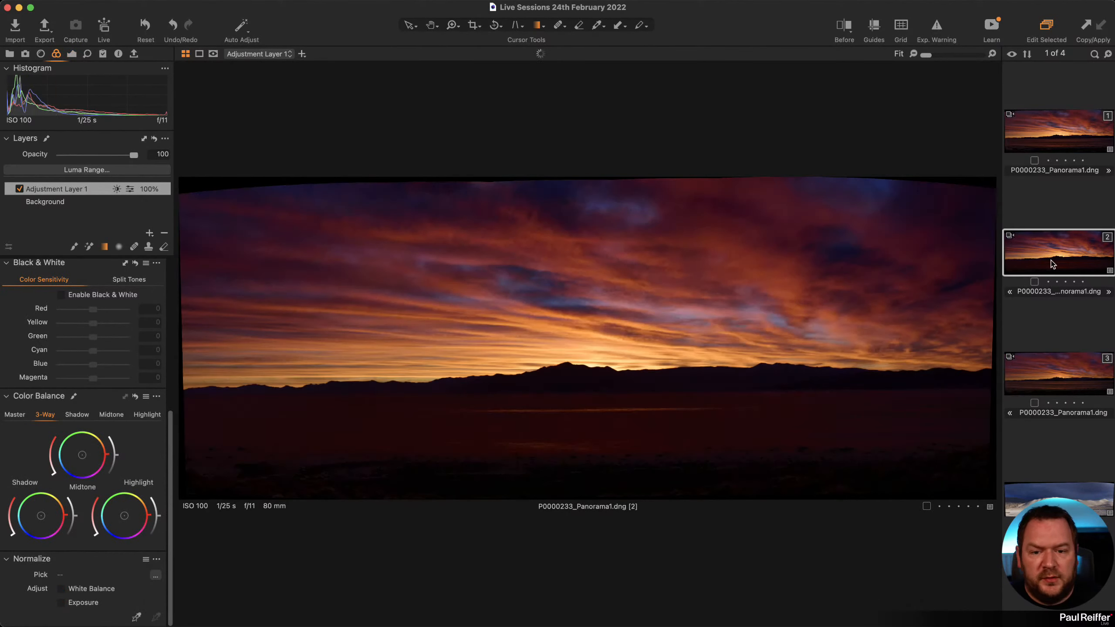
pyautogui.click(1058, 382)
pyautogui.scroll(5, 83, 331)
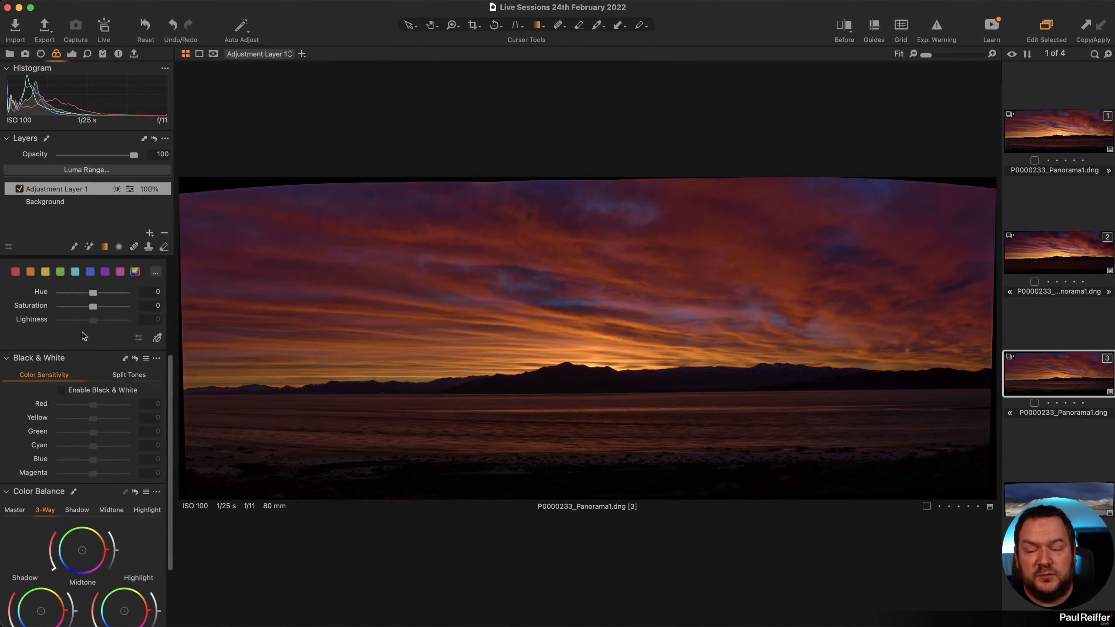
pyautogui.click(15, 370)
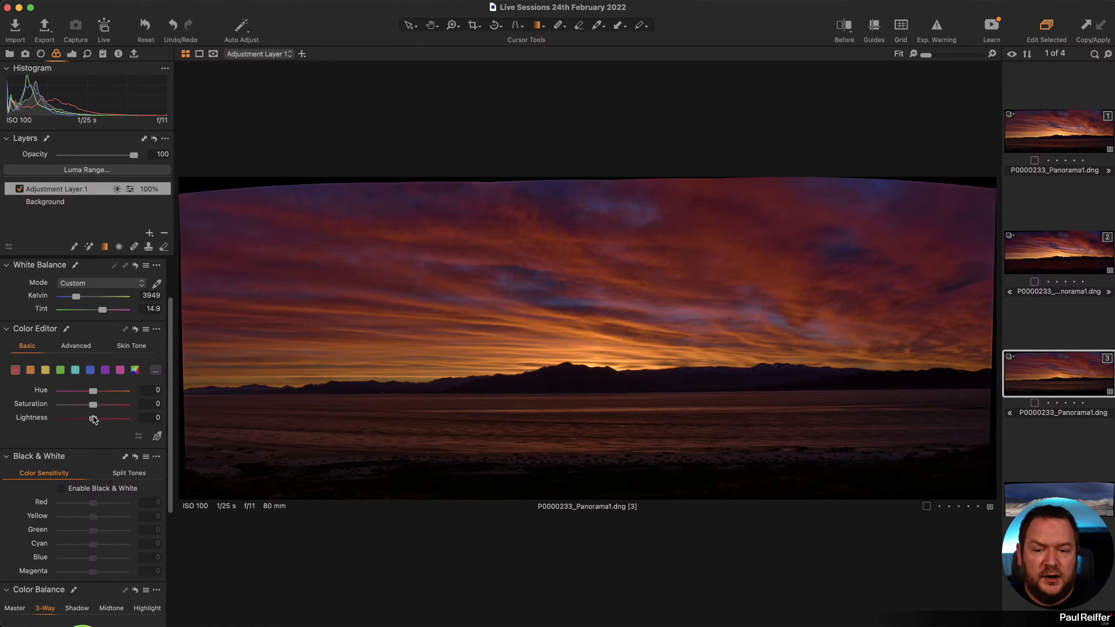
pyautogui.moveTo(93, 420)
pyautogui.mouseDown()
pyautogui.moveTo(115, 407)
pyautogui.moveTo(62, 407)
pyautogui.moveTo(112, 407)
pyautogui.moveTo(85, 408)
pyautogui.moveTo(99, 410)
pyautogui.mouseUp()
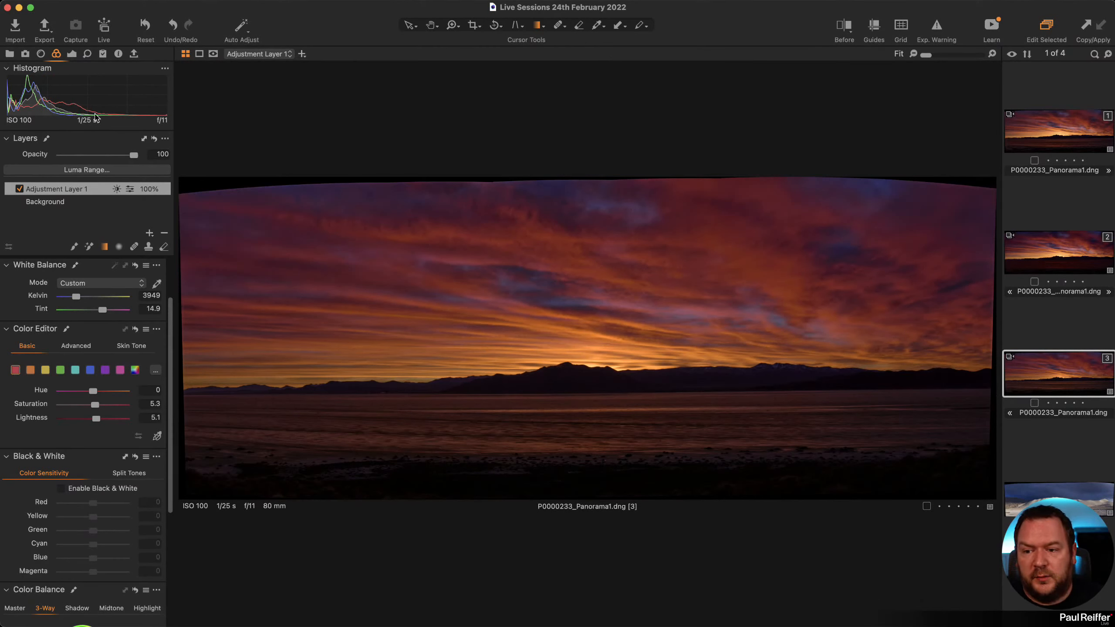
# Try strong Natural Clarity on the sky layer, then settle on a Clarity of 30.
pyautogui.click(72, 56)
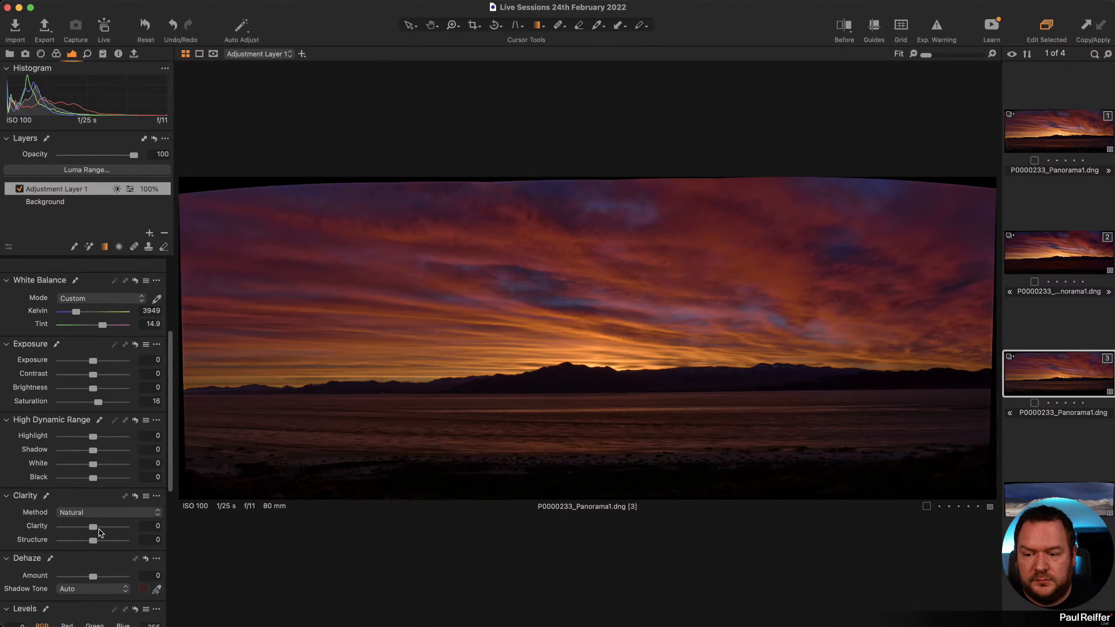
pyautogui.moveTo(100, 532); pyautogui.dragTo(135, 530)
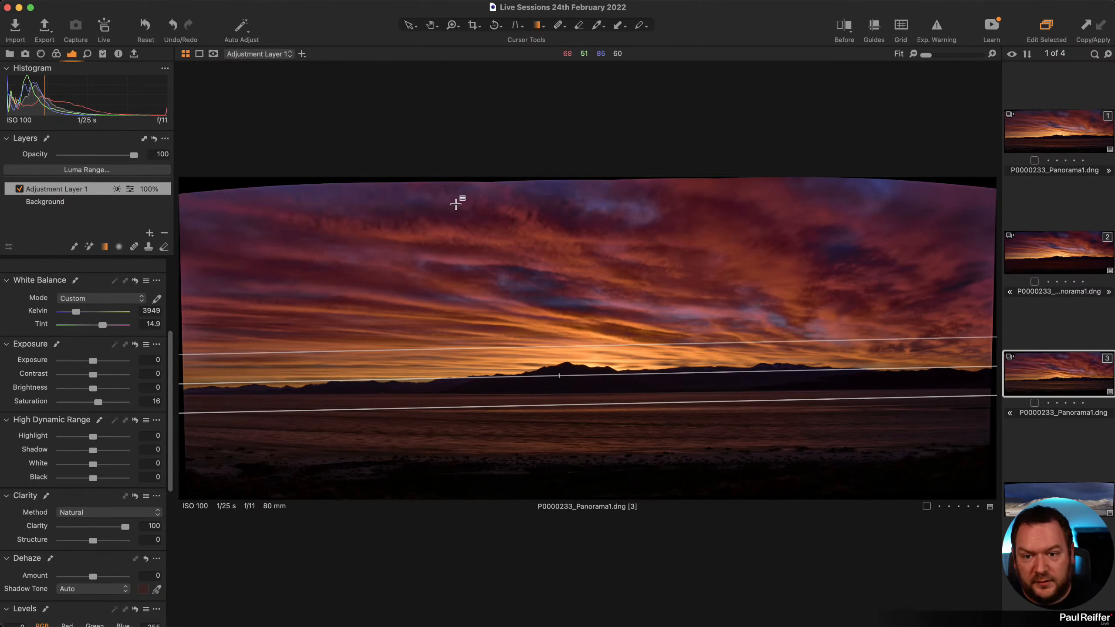
pyautogui.moveTo(124, 529)
pyautogui.mouseDown()
pyautogui.moveTo(107, 531)
pyautogui.moveTo(125, 530)
pyautogui.mouseUp()
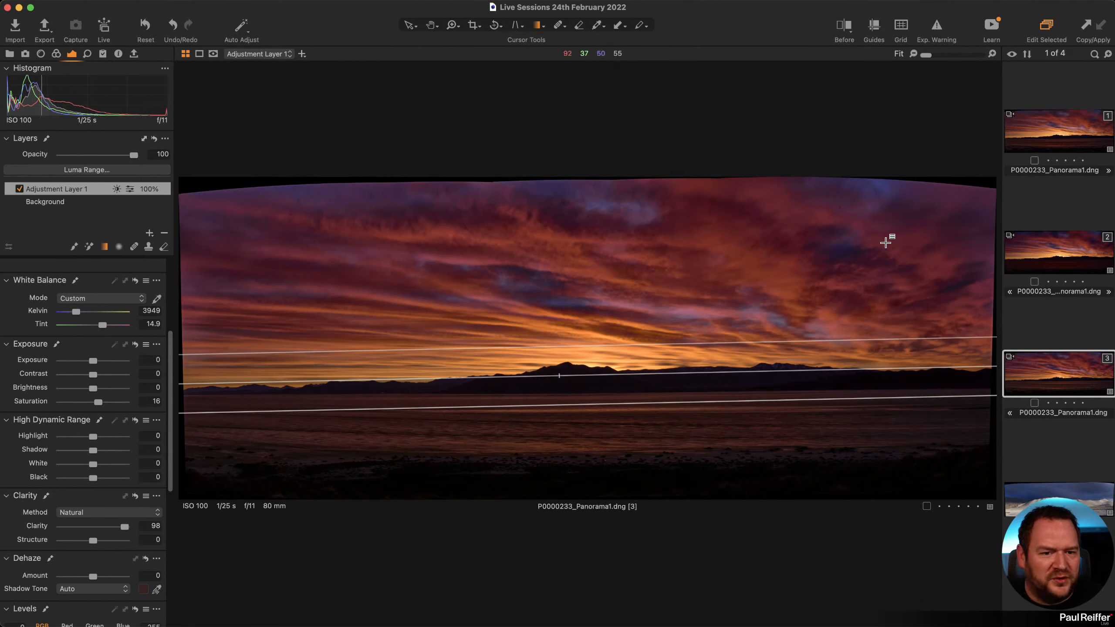
pyautogui.moveTo(125, 525); pyautogui.dragTo(106, 531)
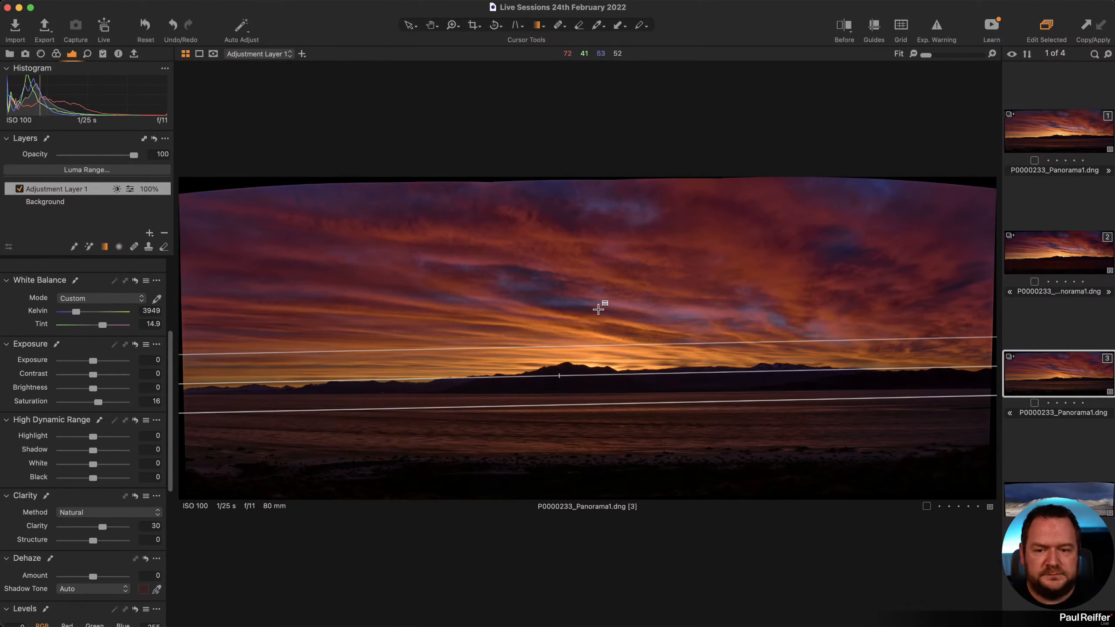
# Crop the third variant inward from all four corners to remove the curved black panorama edges.
pyautogui.click(473, 25)
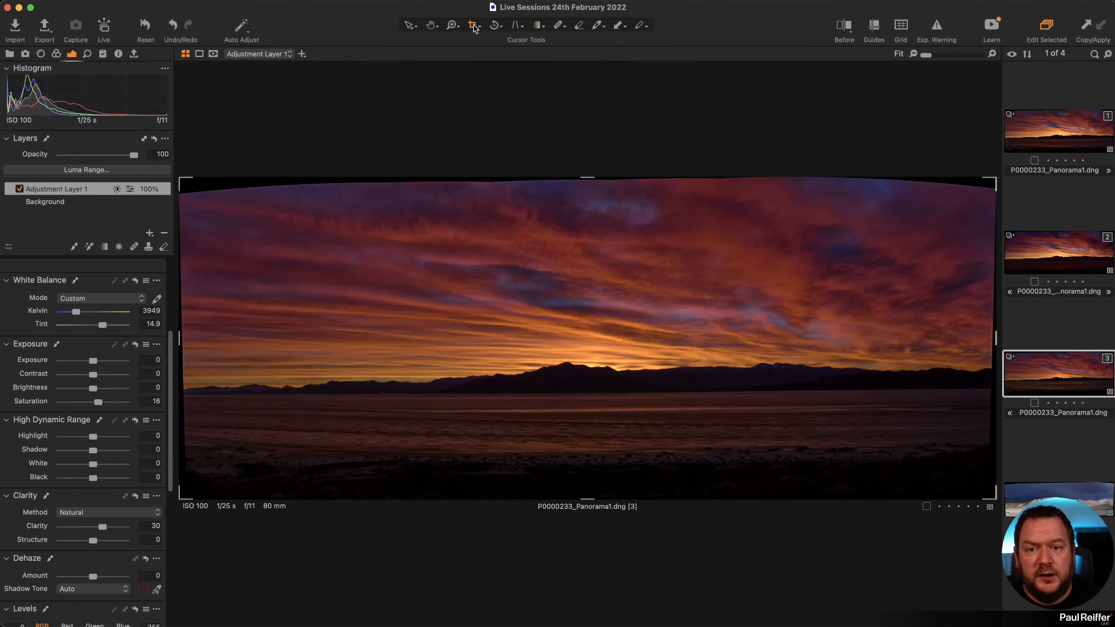
pyautogui.moveTo(990, 182); pyautogui.dragTo(981, 192)
pyautogui.moveTo(180, 492); pyautogui.dragTo(198, 477)
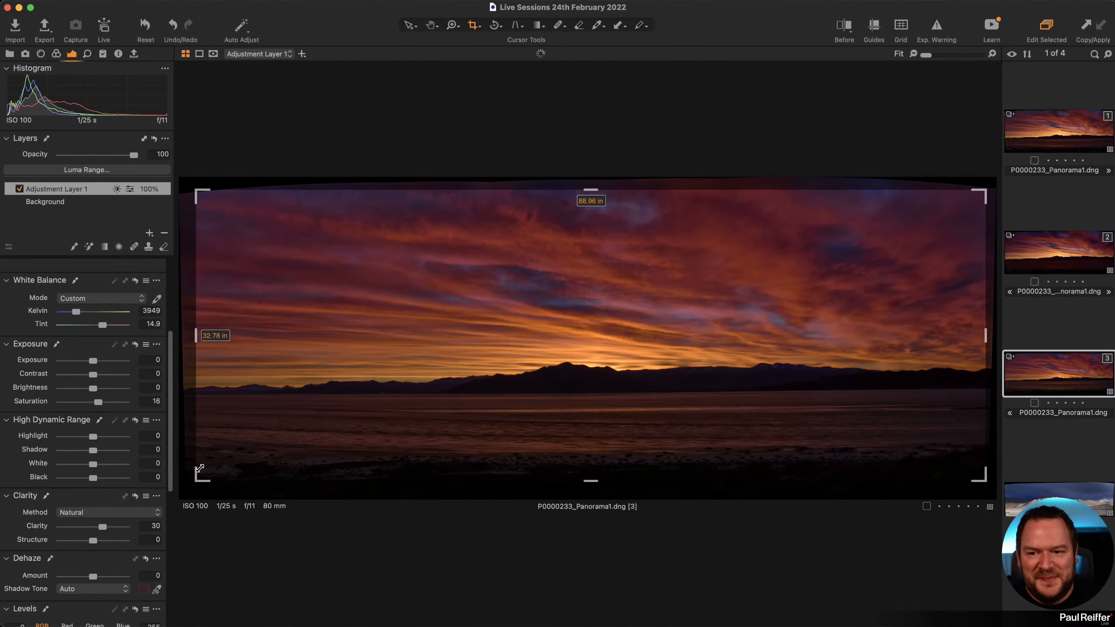
pyautogui.moveTo(196, 191); pyautogui.dragTo(201, 196)
pyautogui.moveTo(984, 480); pyautogui.dragTo(977, 477)
pyautogui.click(409, 25)
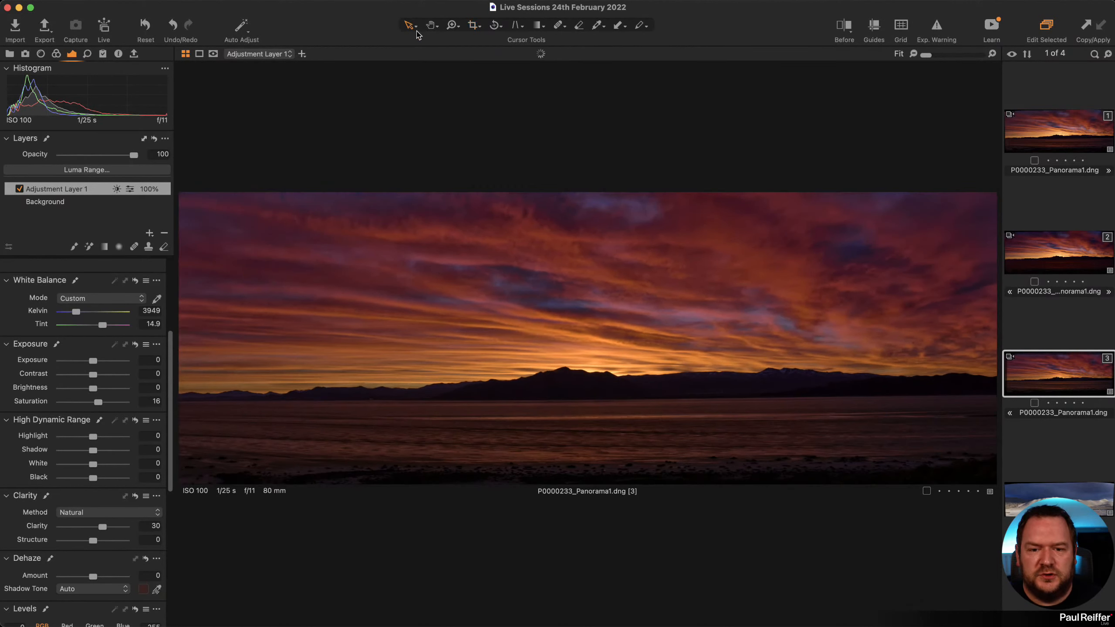
# Create a new unedited variant of the panorama and compare it with the cropped third variant.
pyautogui.rightClick(1074, 128)
pyautogui.click(1097, 163)
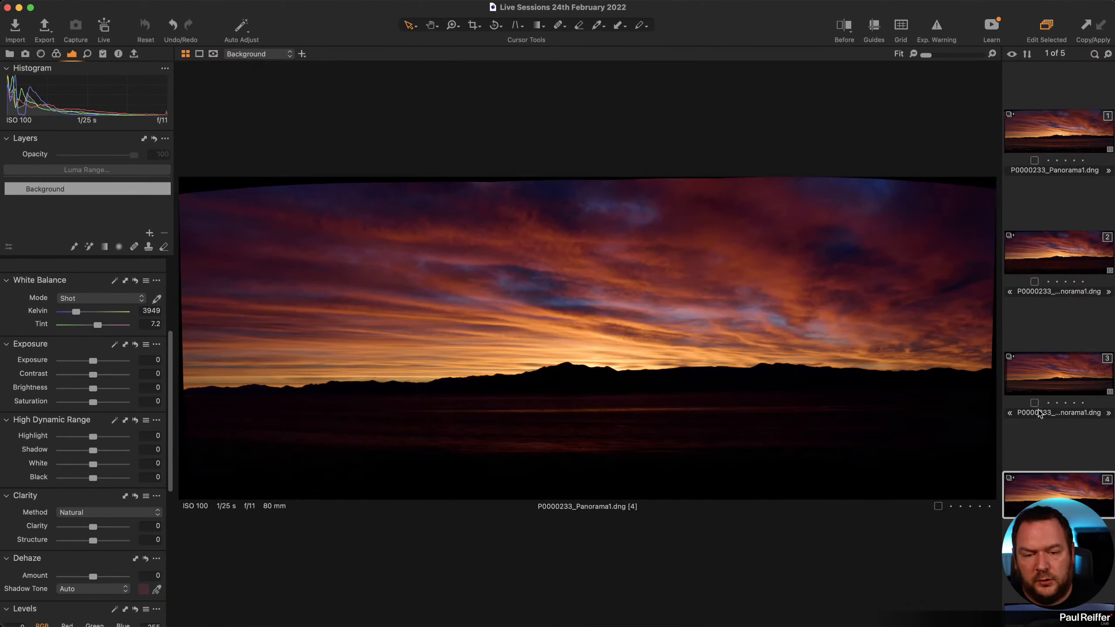
pyautogui.click(1067, 377)
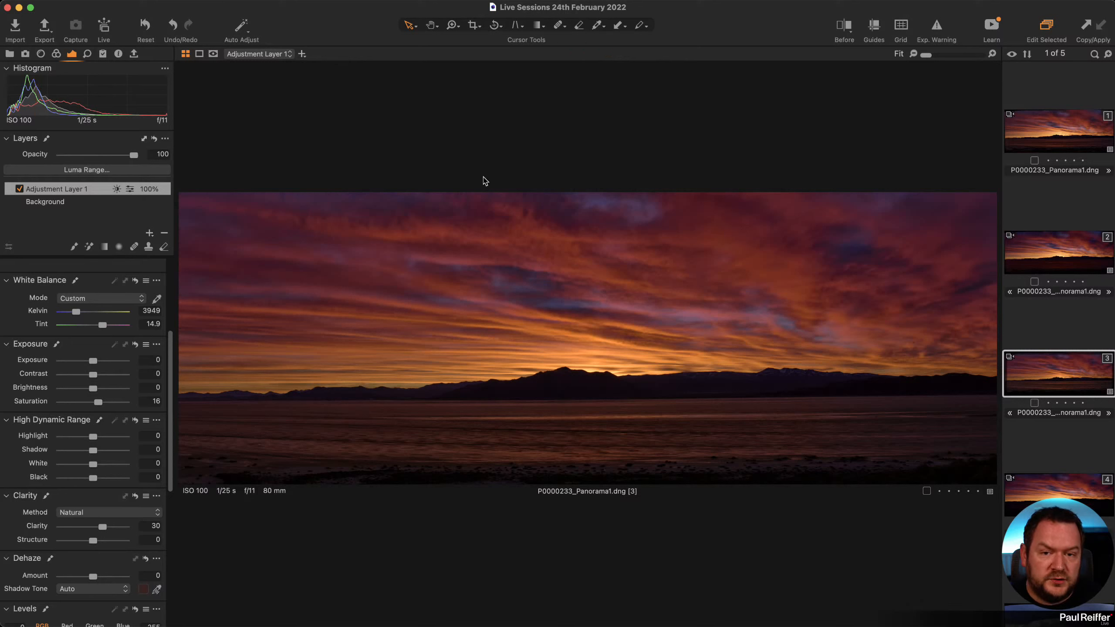
# Open the dune panorama QF001693_Panorama1.dng and set its background Clarity to 73.
pyautogui.click(57, 53)
pyautogui.scroll(-3, 69, 473)
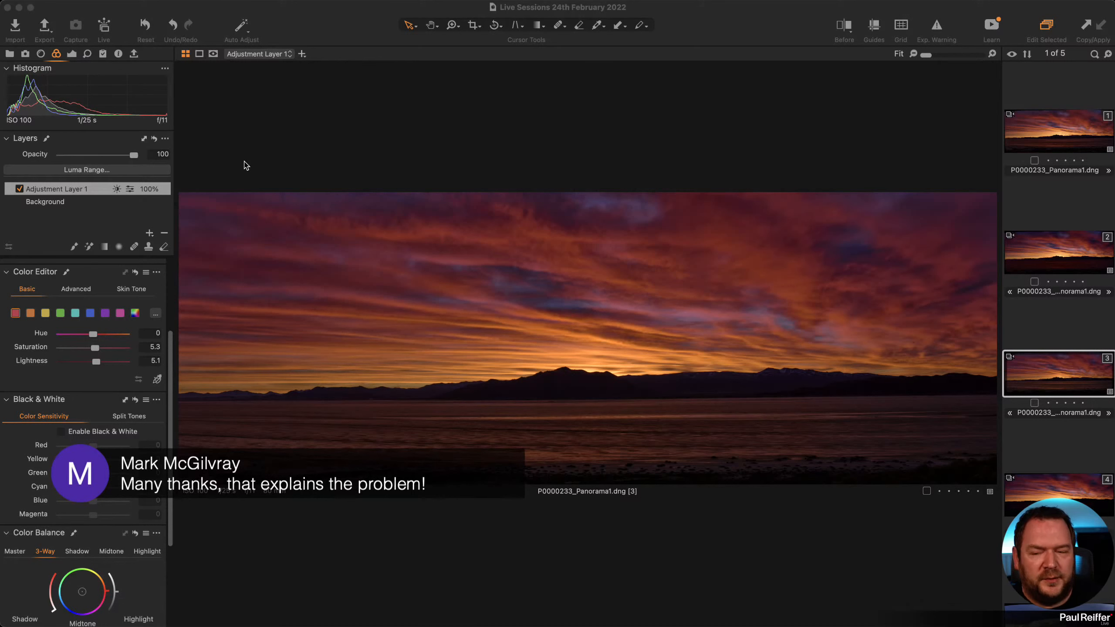
pyautogui.click(1053, 610)
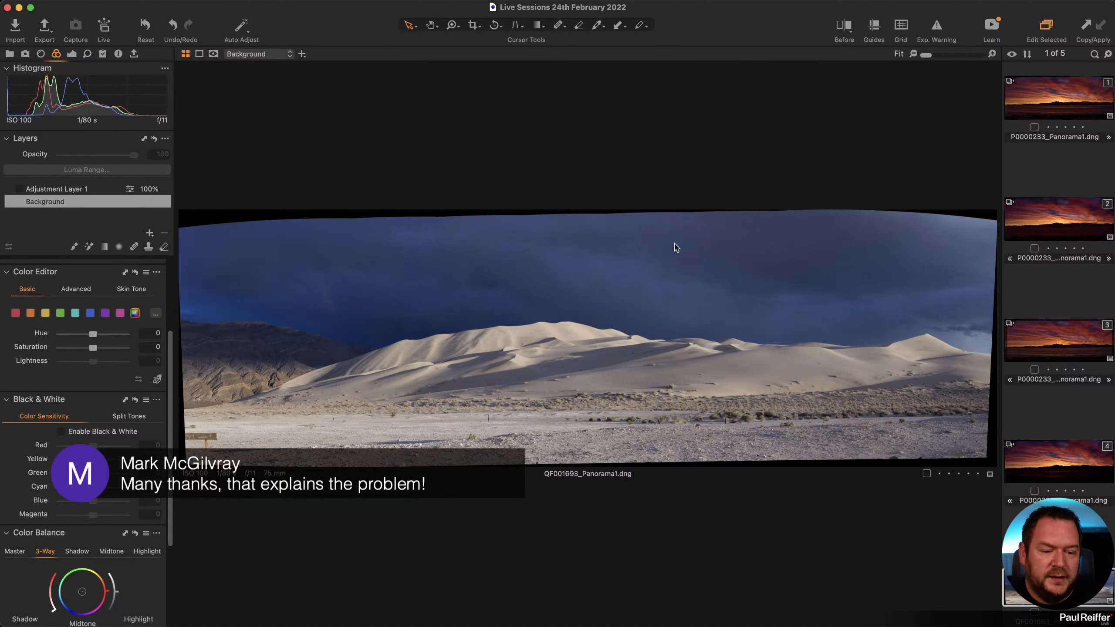
pyautogui.click(72, 54)
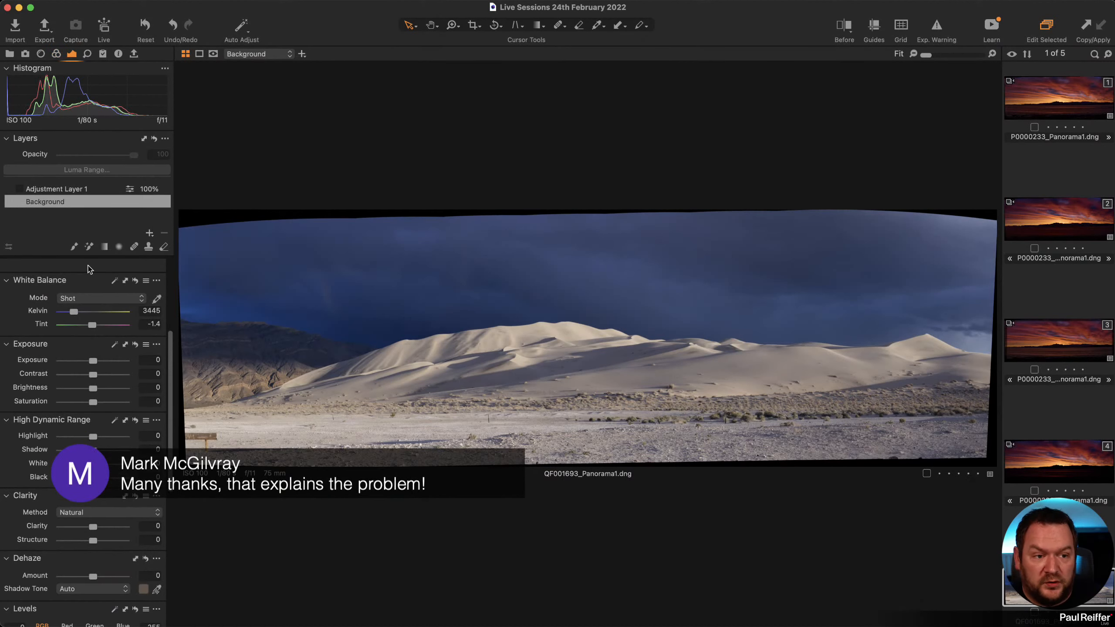
pyautogui.scroll(-5, 93, 373)
pyautogui.moveTo(93, 330); pyautogui.dragTo(117, 330)
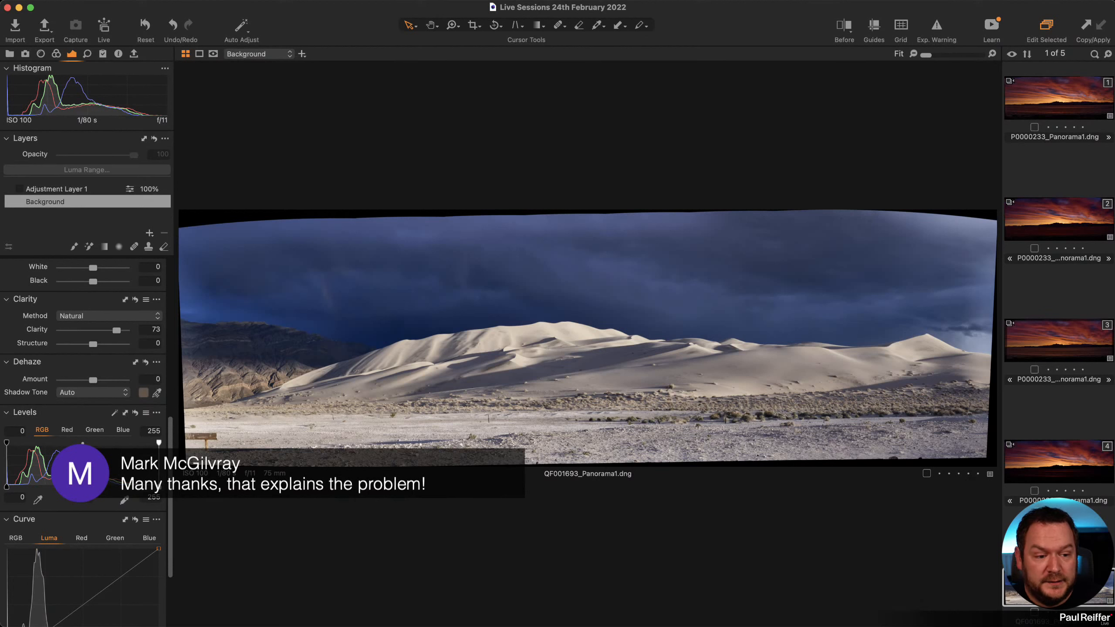
# Open variant 4 of the sunset panorama P0000233_Panorama1.dng and collapse the Built-in Style Brushes group.
pyautogui.scroll(2, 1063, 380)
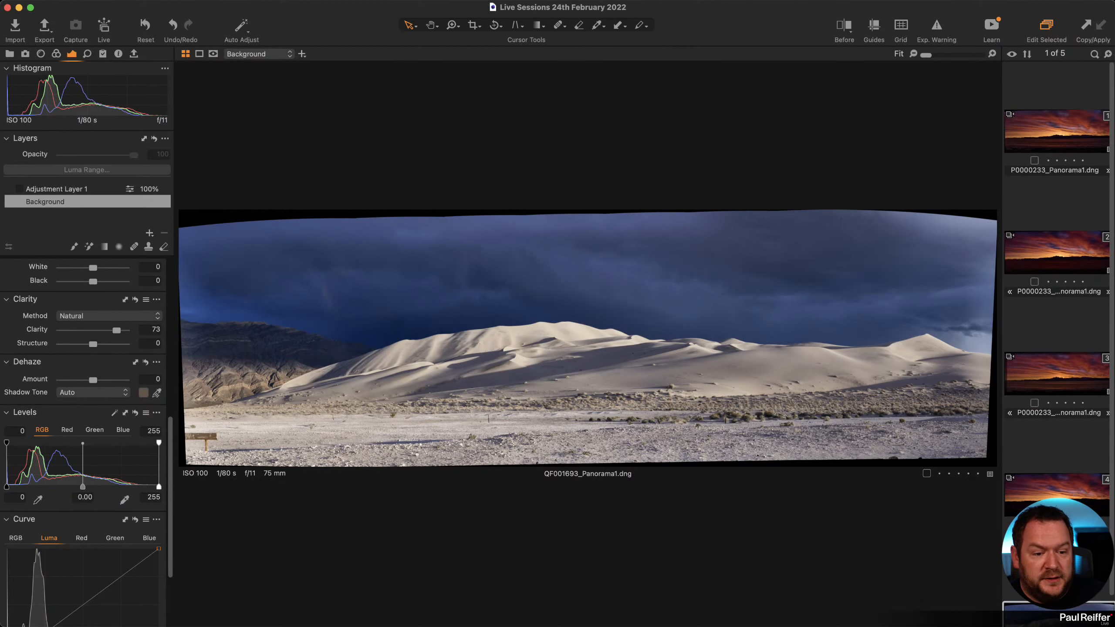
pyautogui.click(1064, 380)
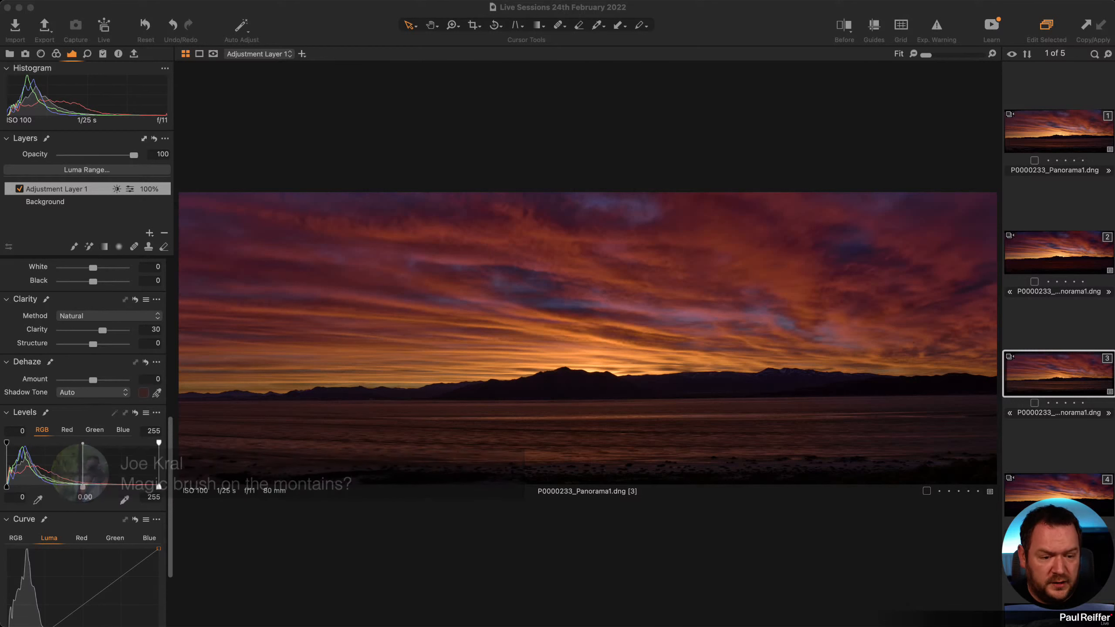
pyautogui.click(1044, 491)
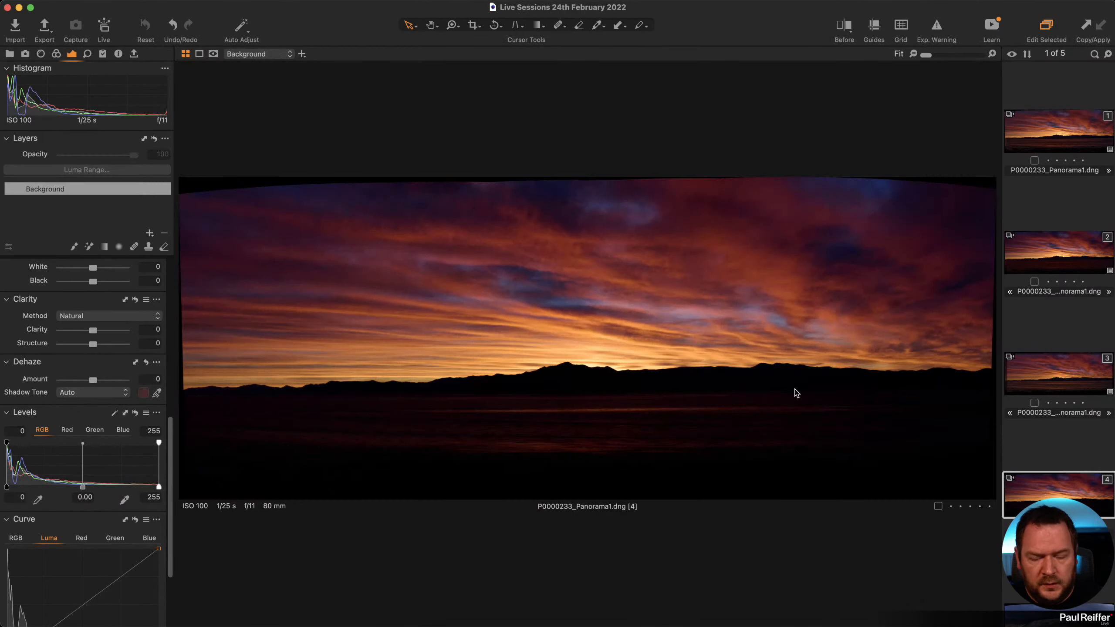
pyautogui.scroll(10, 57, 281)
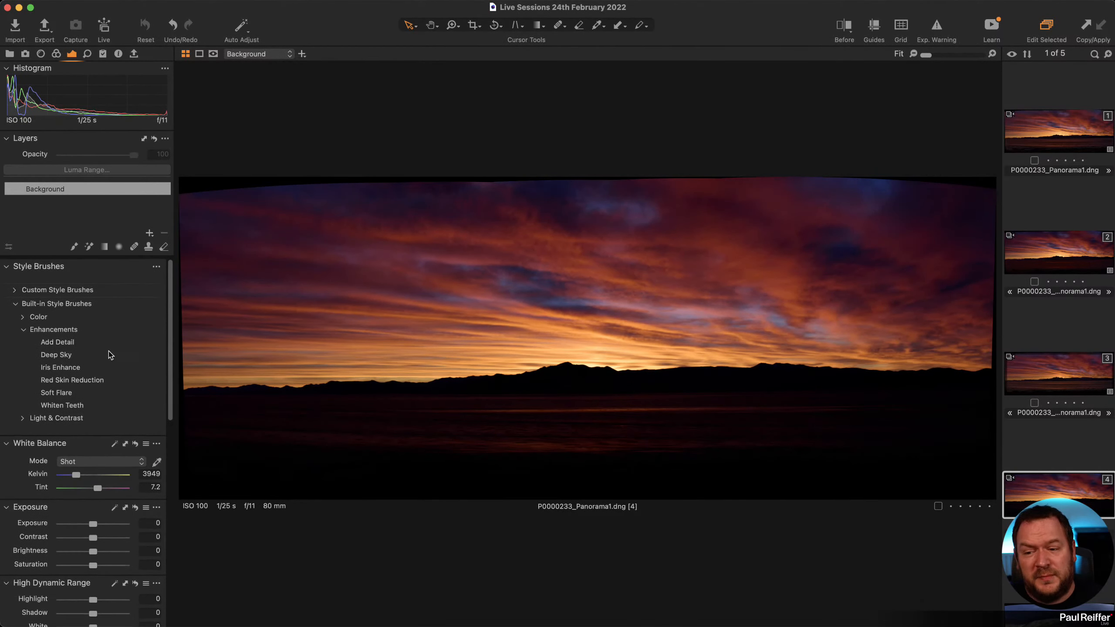
pyautogui.click(14, 303)
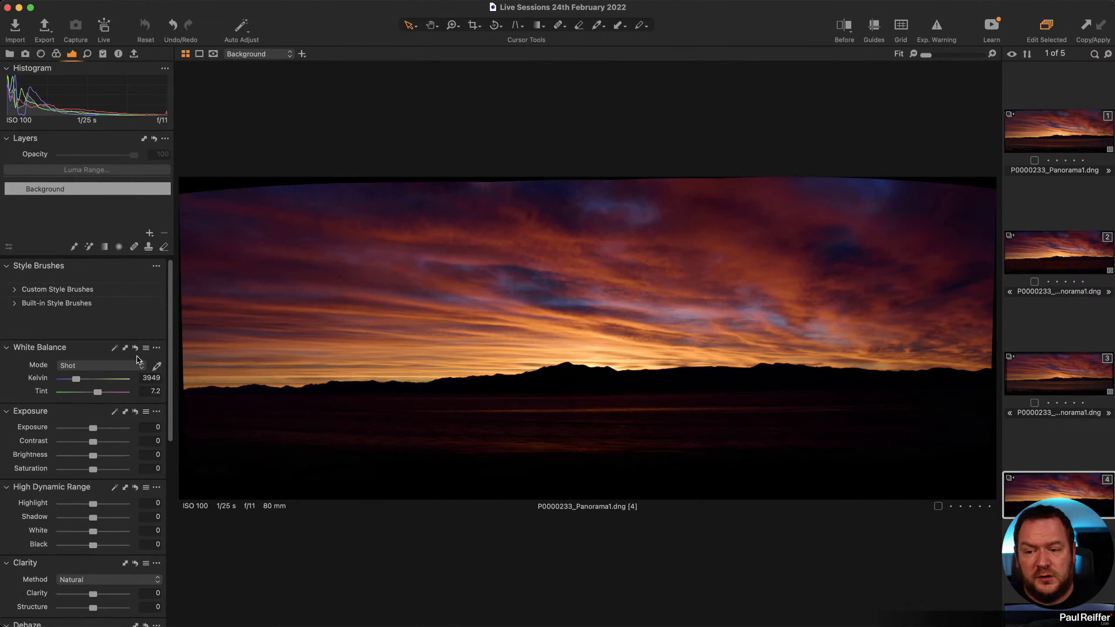
# Add an adjustment layer and mask the dark mountain range along the horizon with the Magic Brush.
pyautogui.click(150, 233)
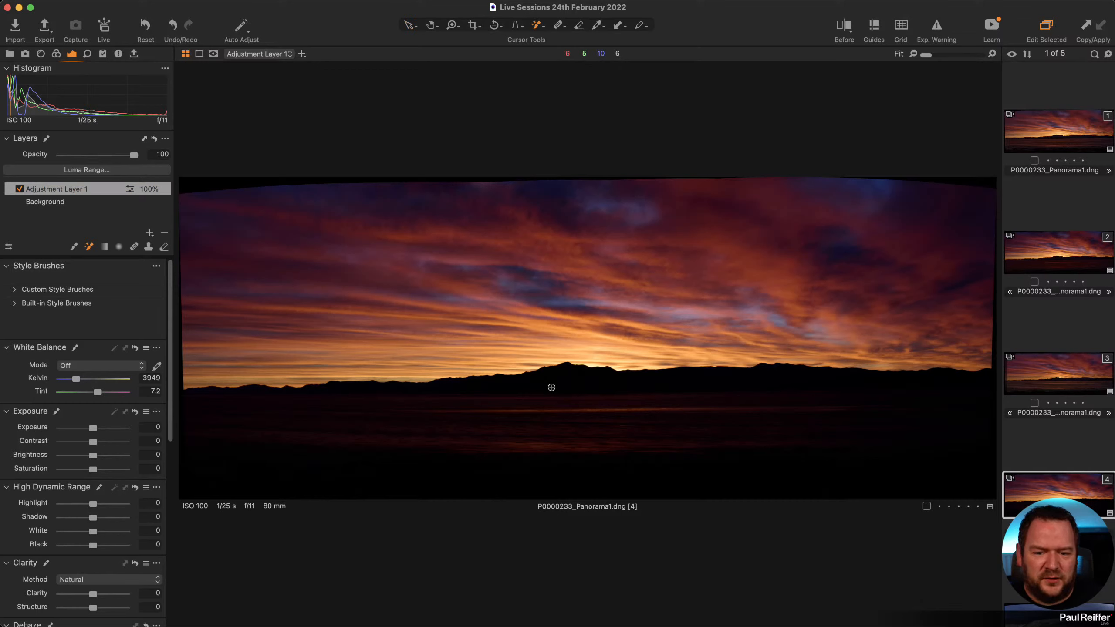
pyautogui.moveTo(532, 384)
pyautogui.mouseDown()
pyautogui.moveTo(723, 384)
pyautogui.moveTo(655, 384)
pyautogui.mouseUp()
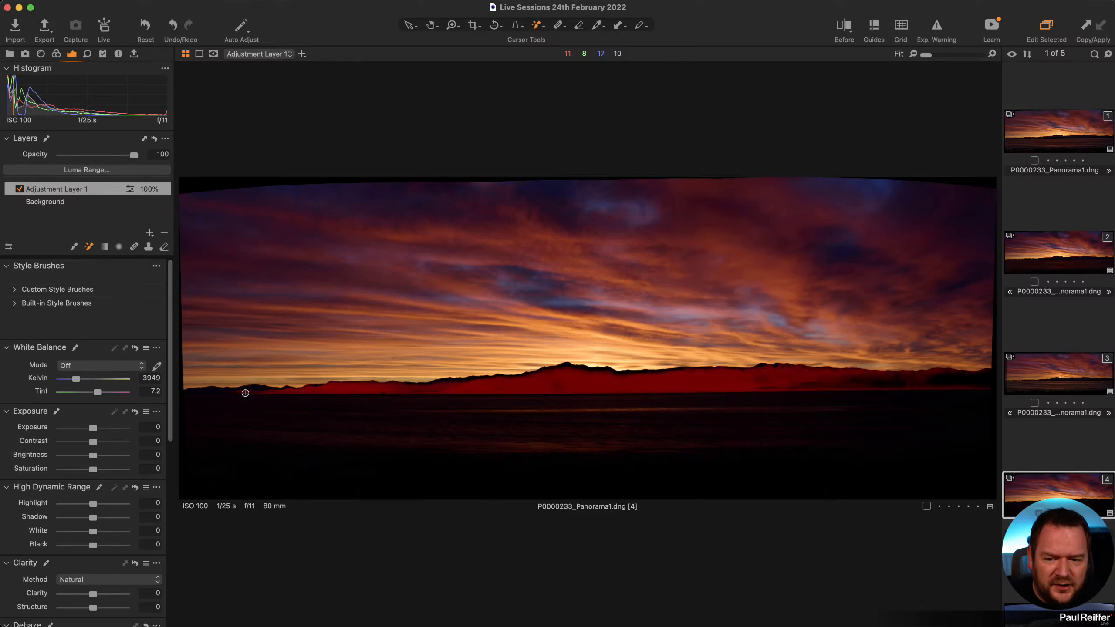
pyautogui.moveTo(797, 385); pyautogui.dragTo(900, 386)
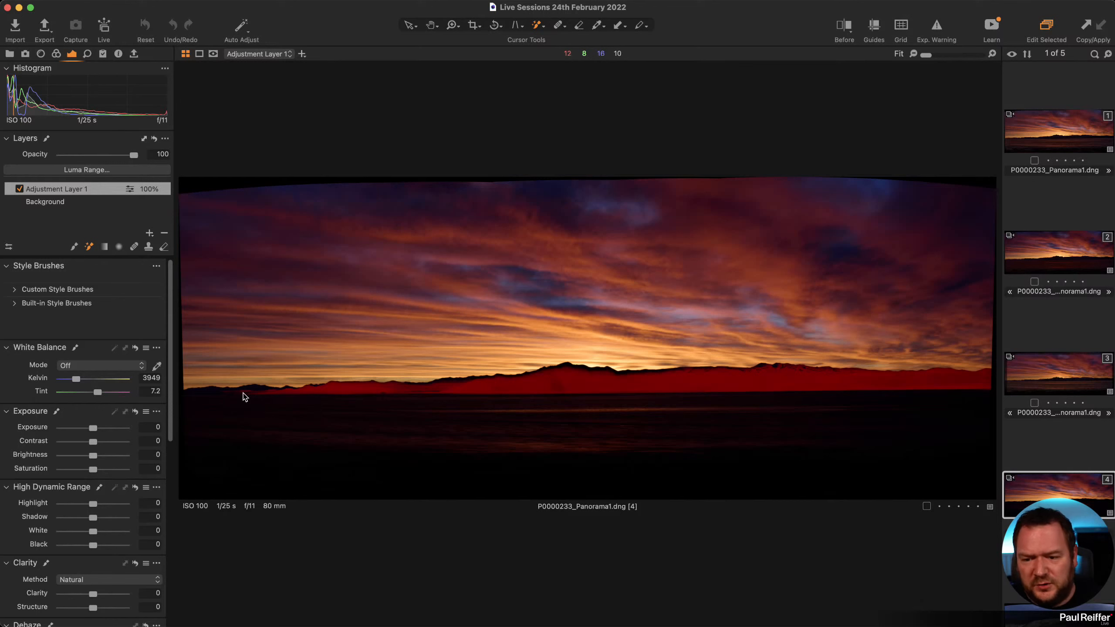
pyautogui.moveTo(242, 393); pyautogui.dragTo(257, 391)
# Extend the Magic Brush mask up to the ridge line of the central mountain peak.
pyautogui.press('z')
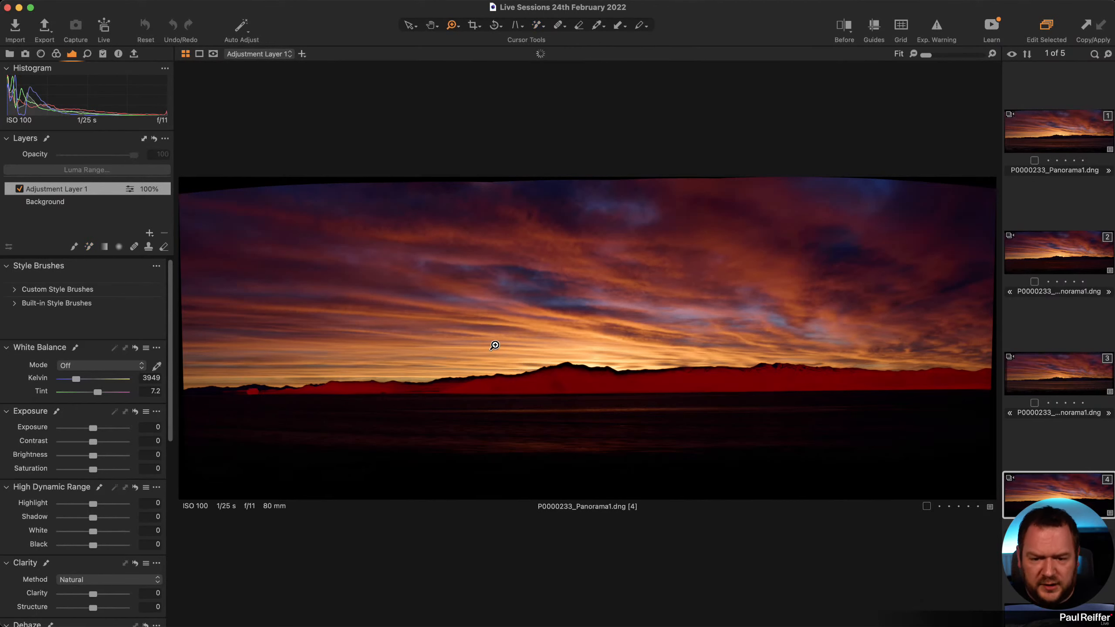
pyautogui.moveTo(494, 373); pyautogui.dragTo(642, 402)
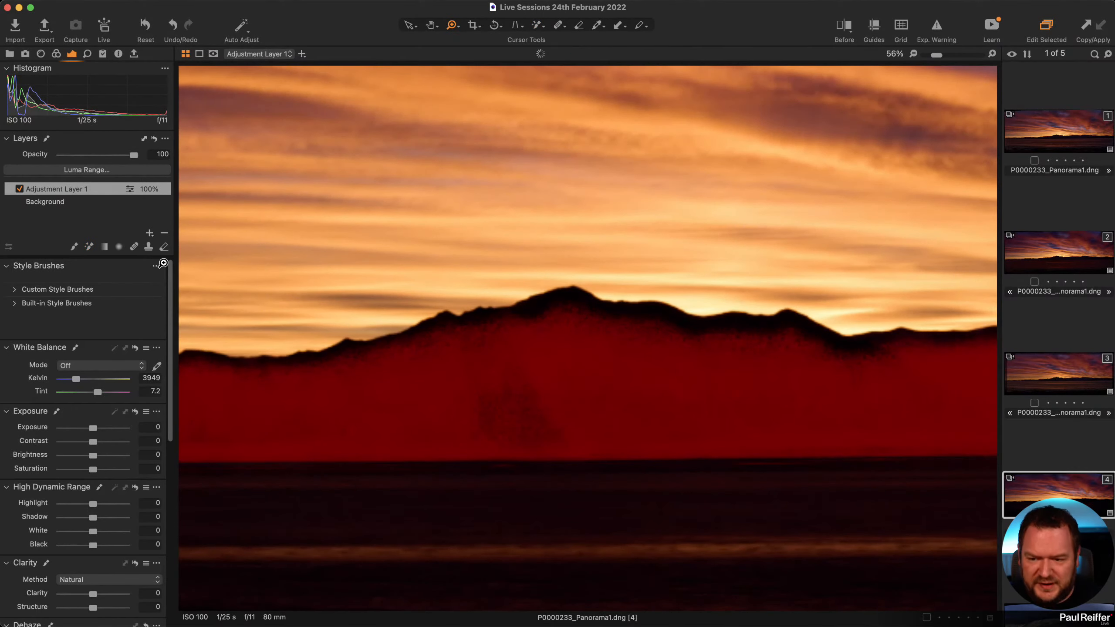
pyautogui.click(90, 247)
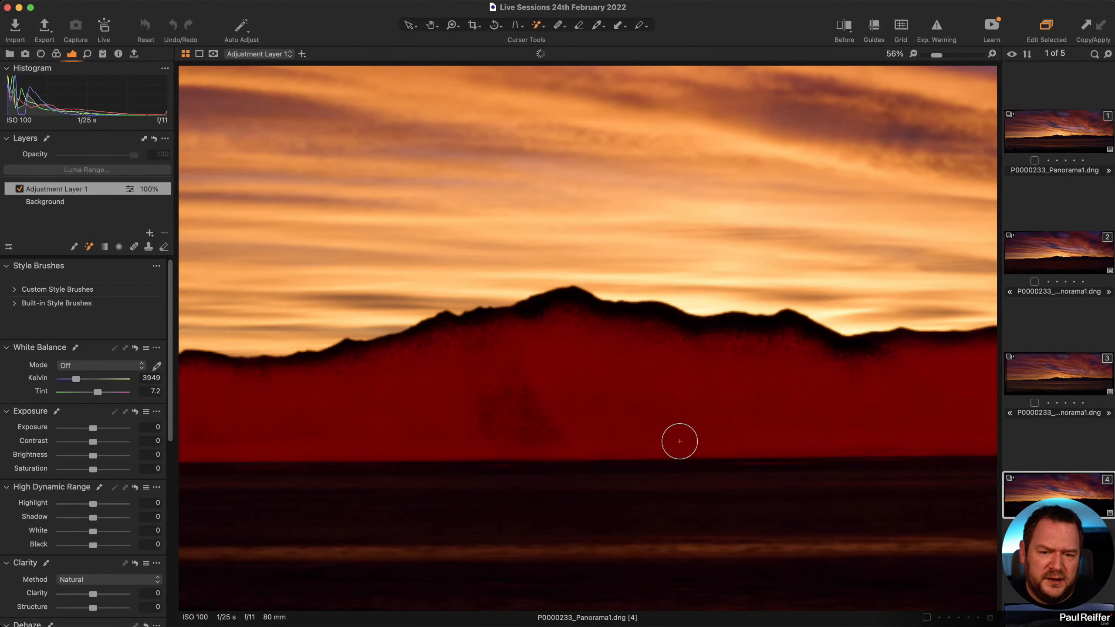
pyautogui.click(534, 320)
pyautogui.click(533, 324)
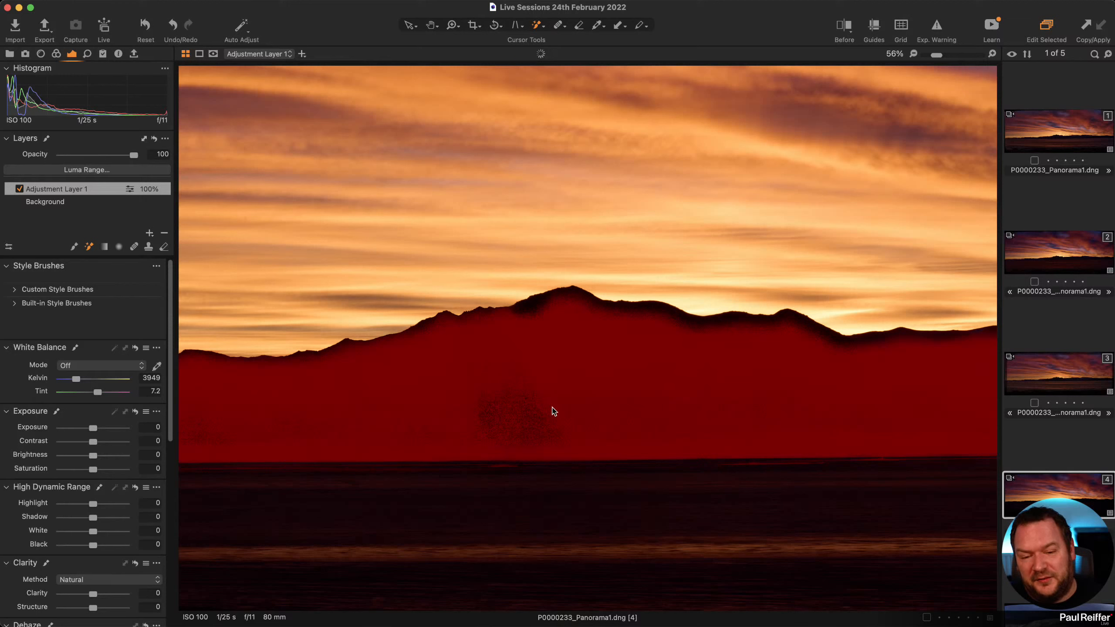
# Hide the mask overlay, raise the mountain layer's Exposure to 2.73, and reload variant 4 in the viewer.
pyautogui.press('m')
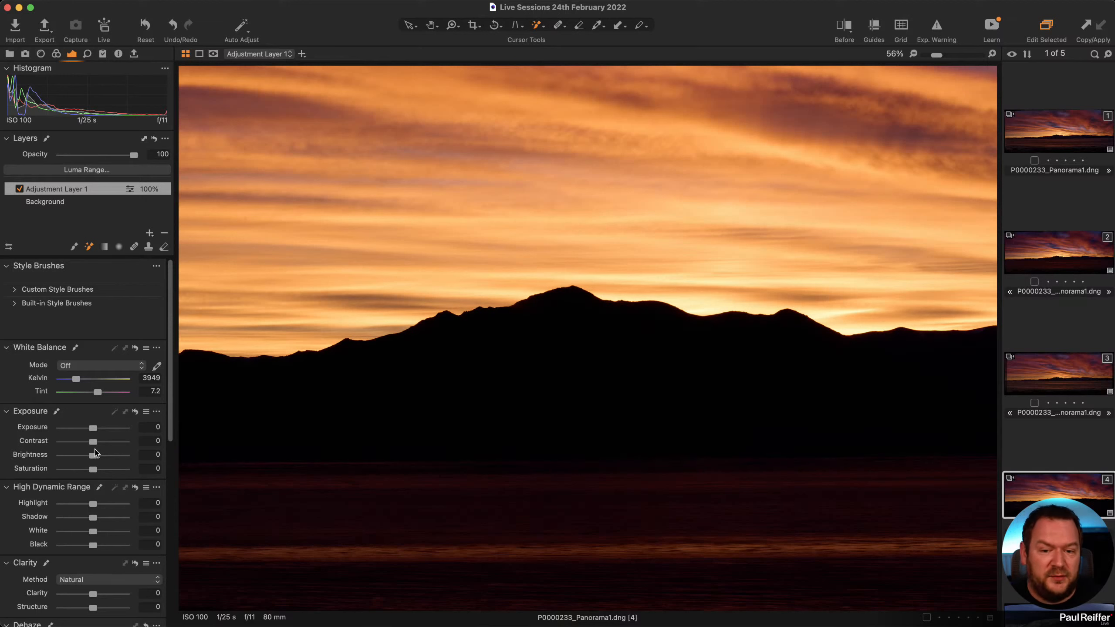
pyautogui.moveTo(94, 430); pyautogui.dragTo(115, 432)
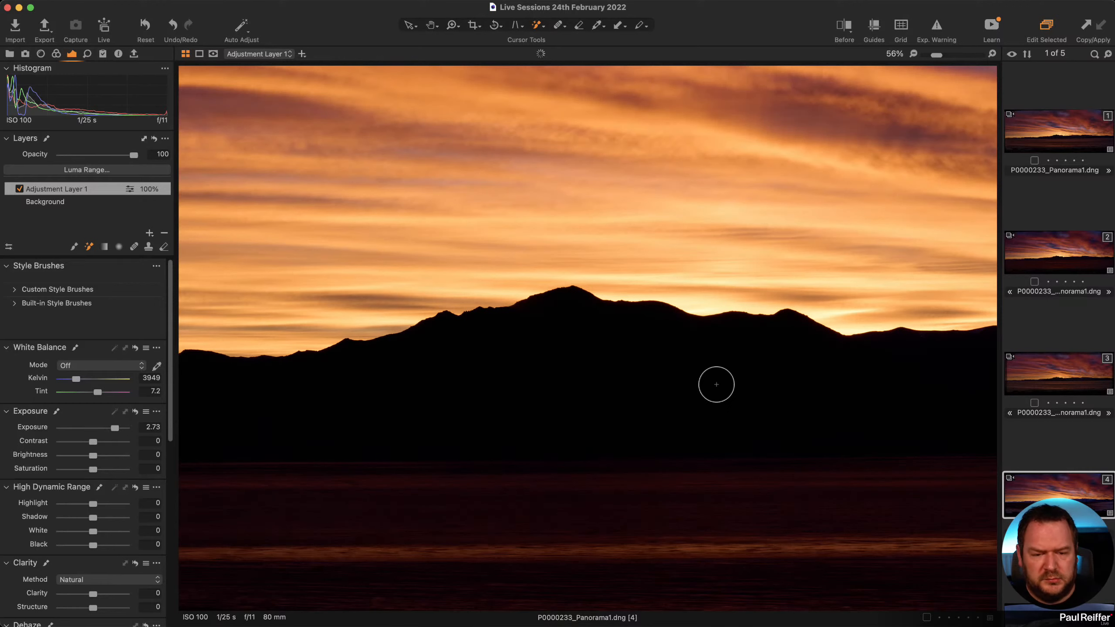
pyautogui.press('shift+super+a')
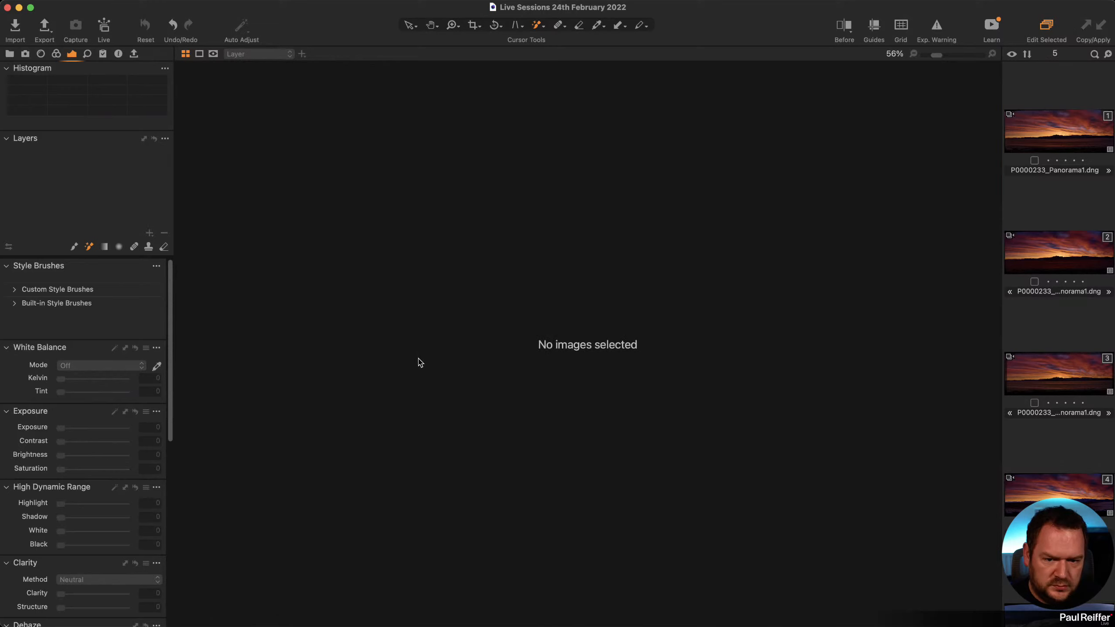
pyautogui.click(1107, 480)
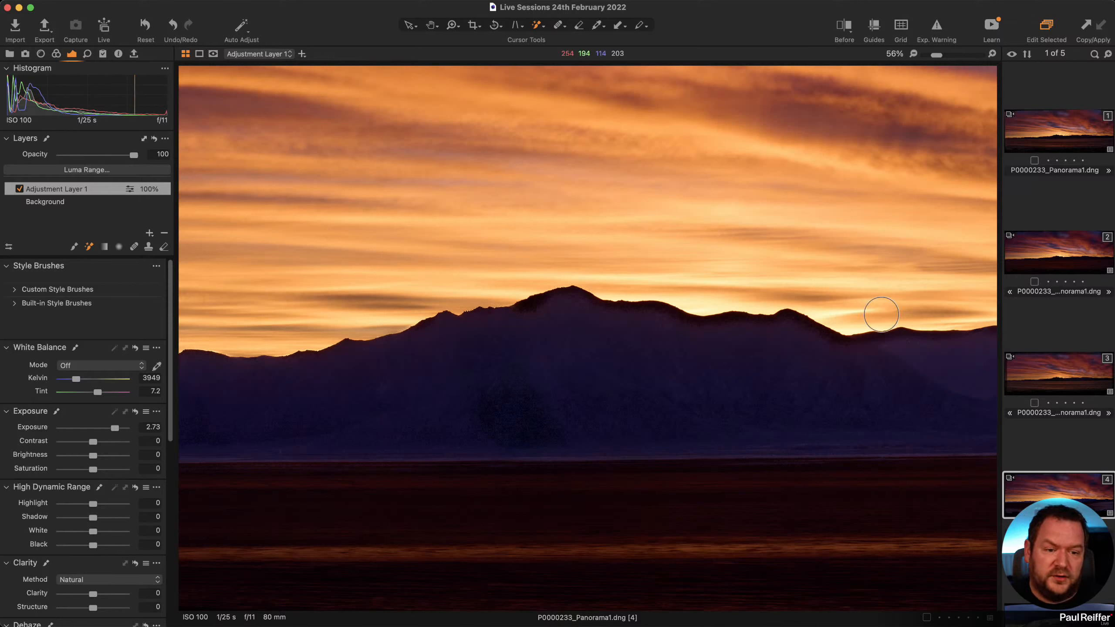
# Switch to the user collection of bracketed badlands photos and open the merged image 21T35397_HDR.dng with its exposure adjustments.
pyautogui.click(1075, 374)
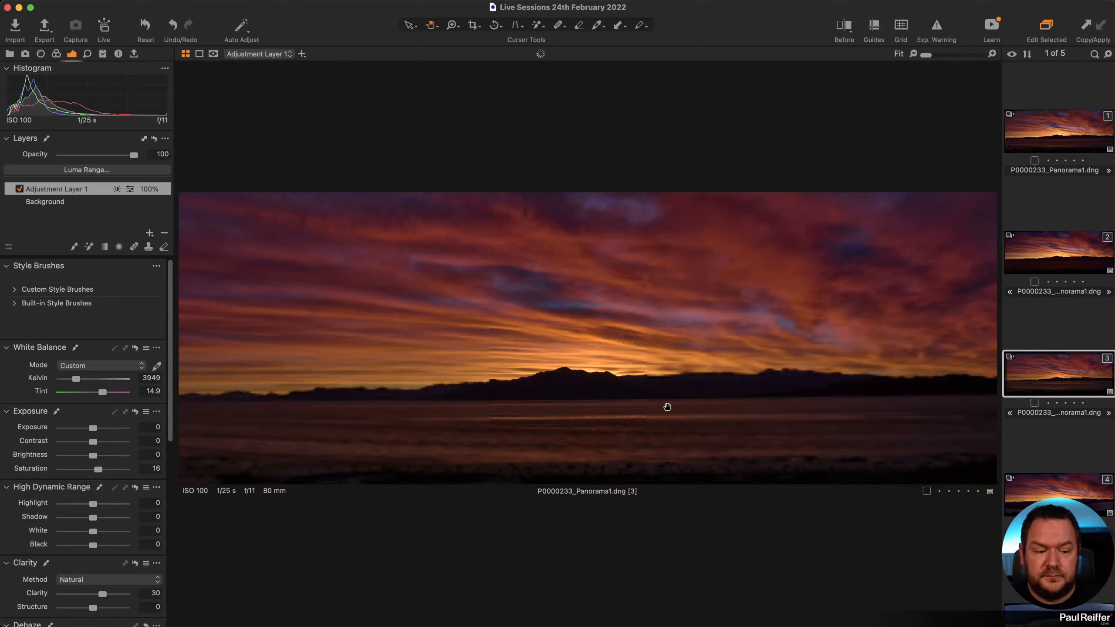
pyautogui.click(9, 54)
pyautogui.click(74, 148)
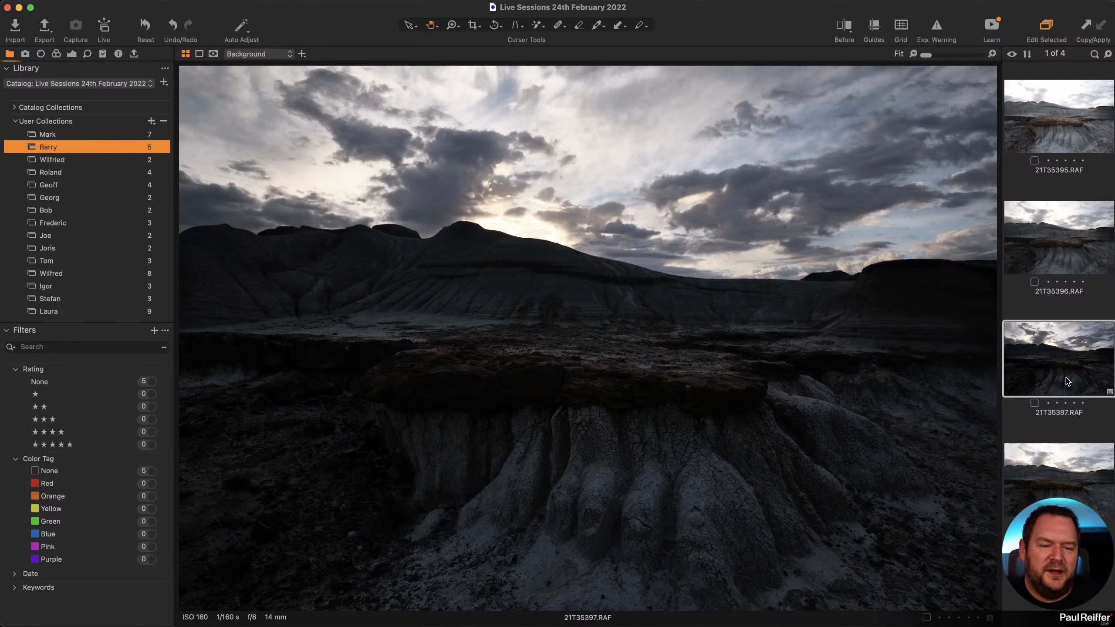
pyautogui.click(71, 54)
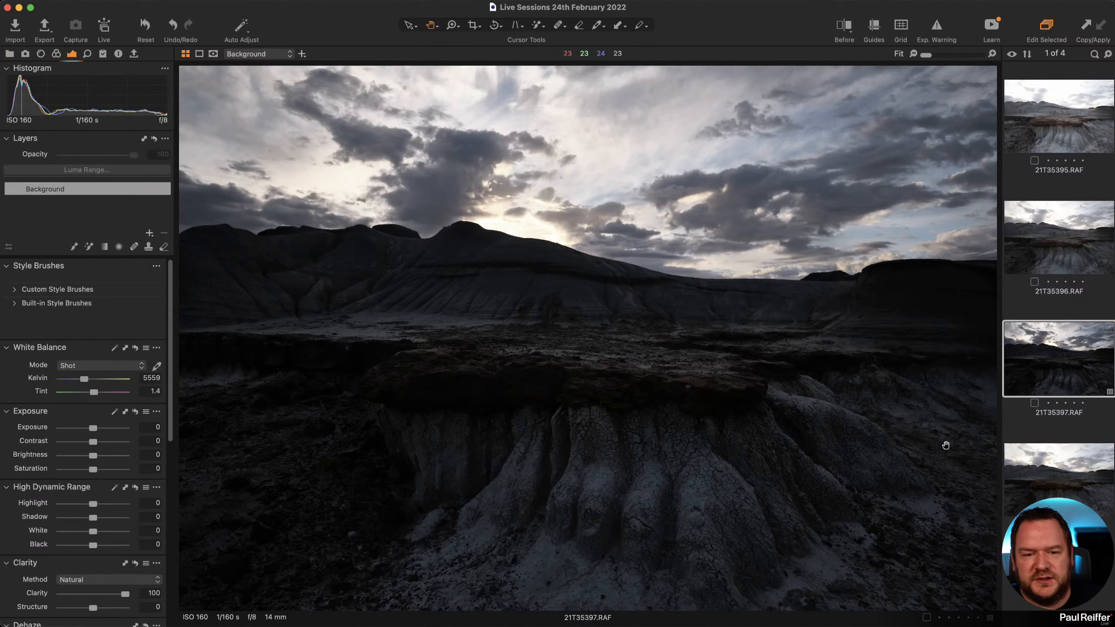
pyautogui.click(1051, 483)
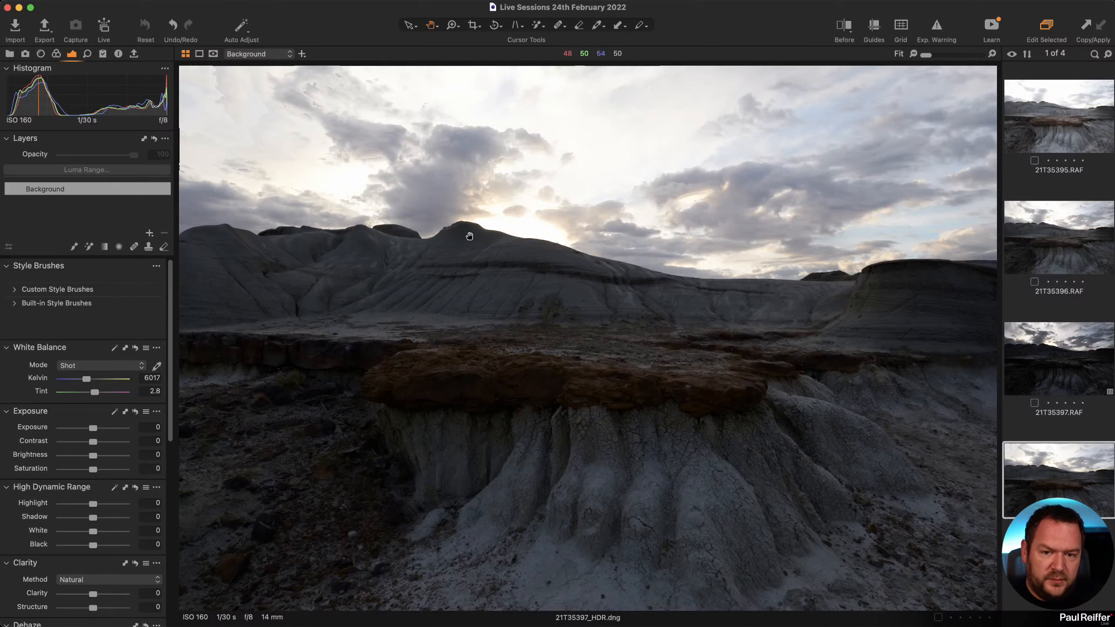
# Examine the ridge line and bright cloud edges of the HDR image at up to 500% zoom.
pyautogui.scroll(3, 516, 242)
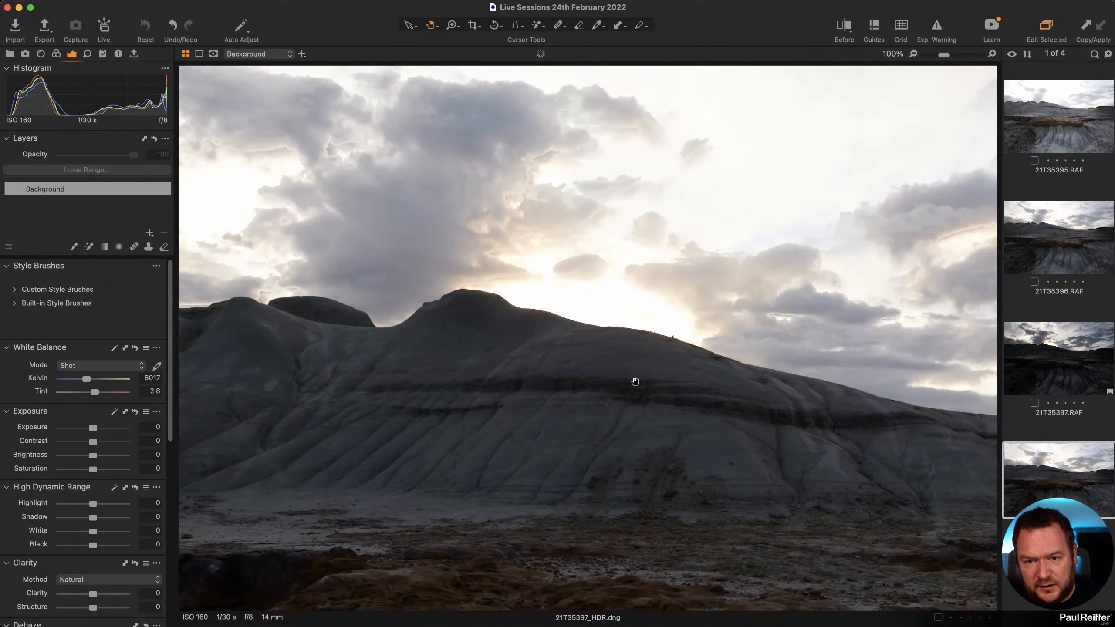
pyautogui.scroll(5, 588, 327)
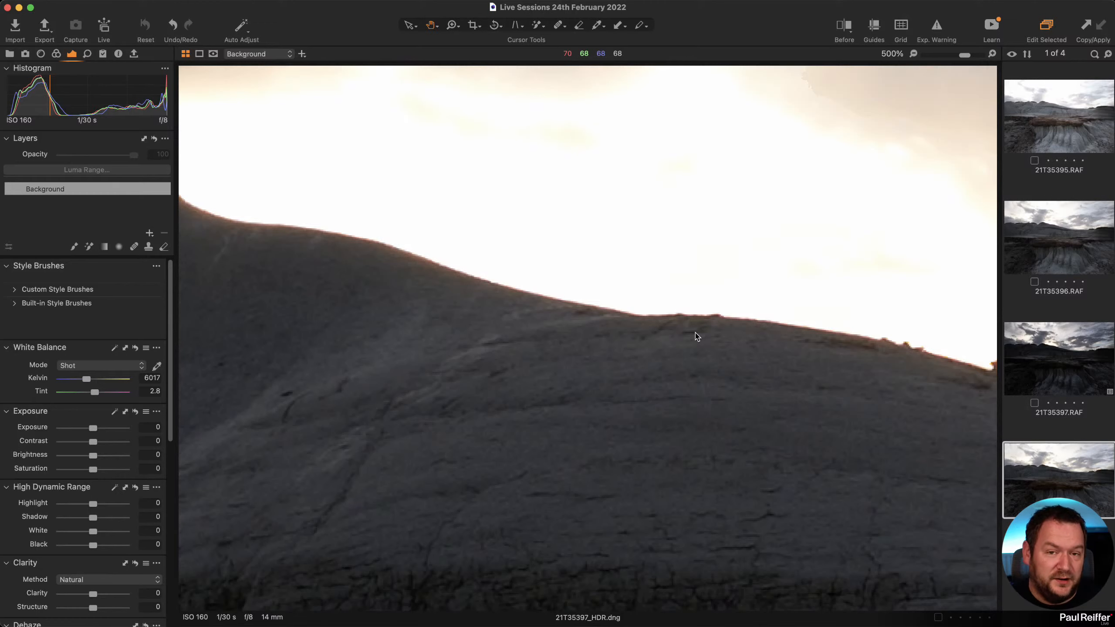
pyautogui.moveTo(786, 142); pyautogui.dragTo(459, 430)
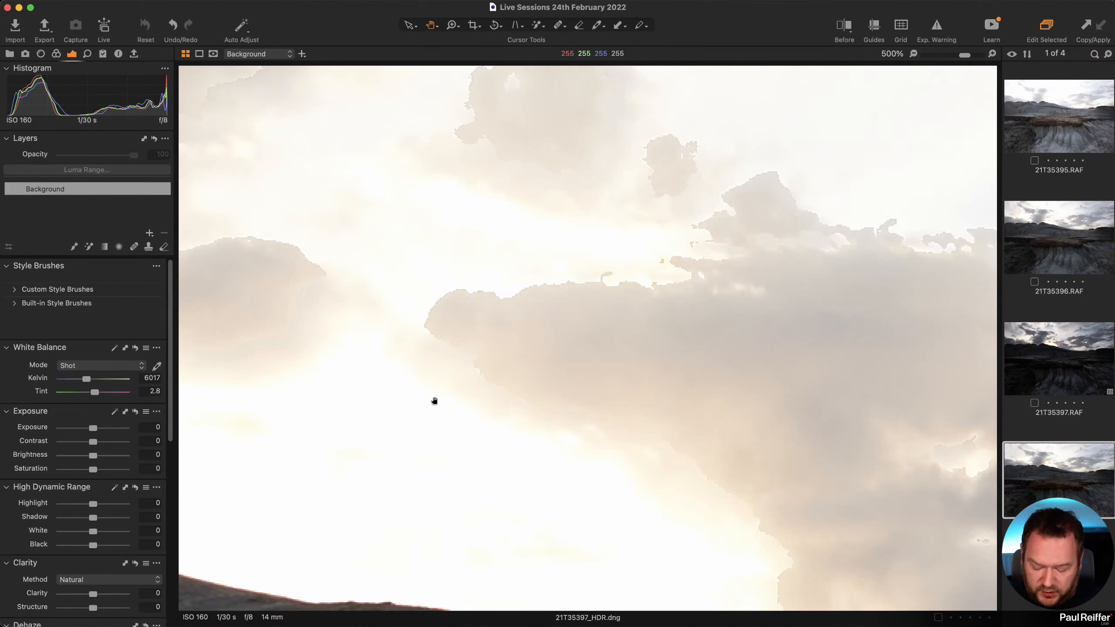
pyautogui.doubleClick(527, 433)
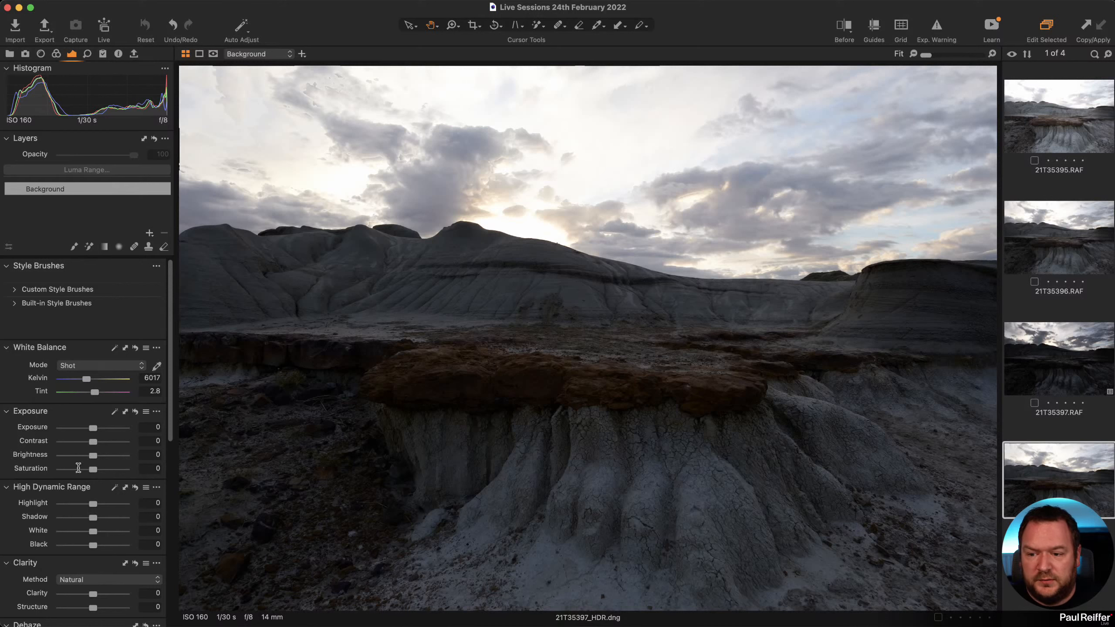
# Set Highlight to -72 and White to -67 on the HDR image and inspect the cloud edges above the ridge.
pyautogui.moveTo(79, 501); pyautogui.dragTo(72, 532)
pyautogui.doubleClick(516, 215)
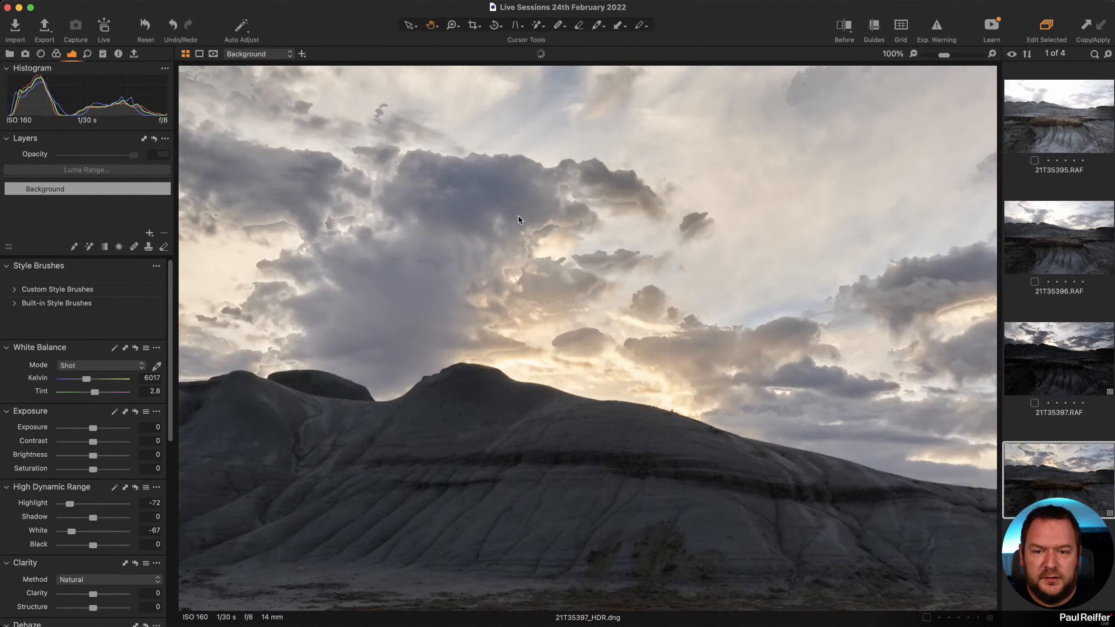
pyautogui.scroll(3, 592, 330)
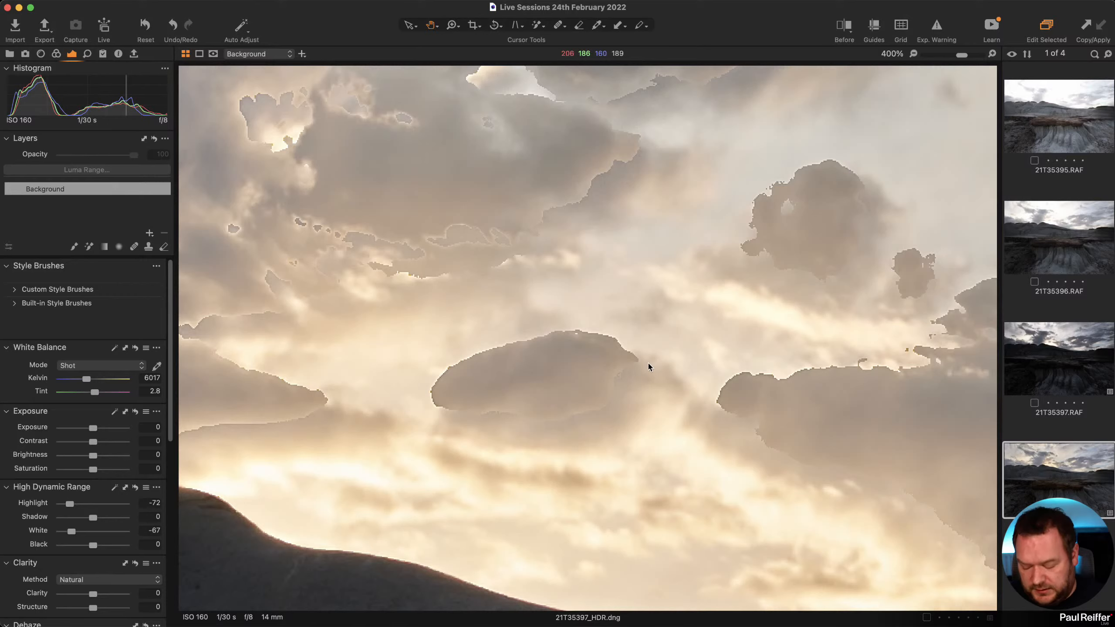
pyautogui.press('z')
pyautogui.keyDown('alt'); pyautogui.click(603, 332); pyautogui.keyUp('alt')
pyautogui.keyDown('alt'); pyautogui.click(599, 329); pyautogui.keyUp('alt')
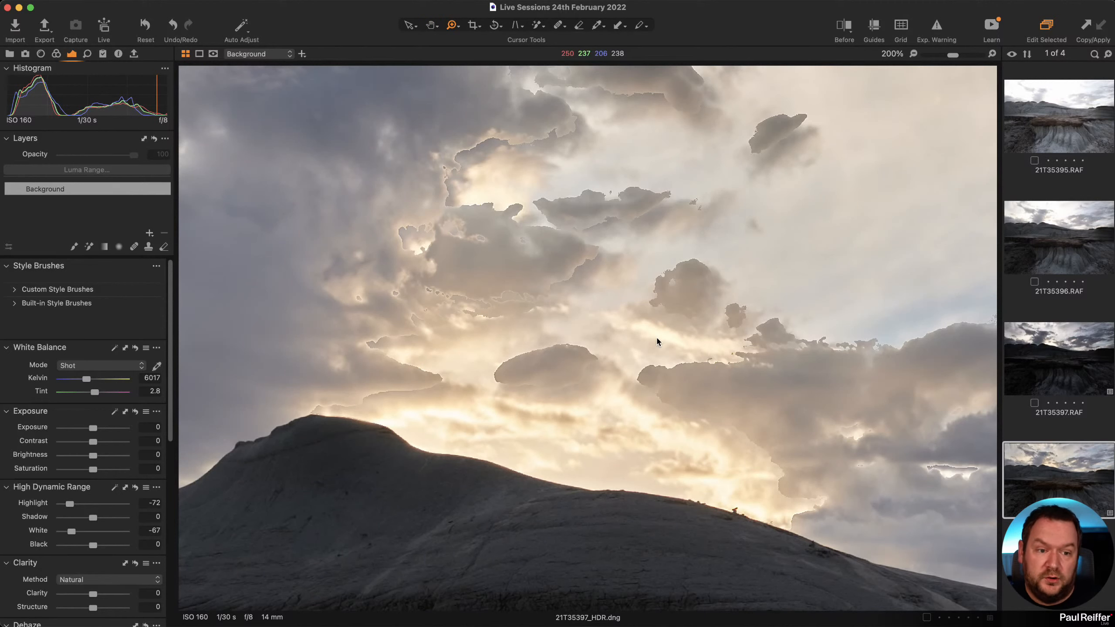
# Examine the same clouds in the source exposure 21T35397.RAF and compare it with 21T35396.RAF and 21T35395.RAF.
pyautogui.press('Left')
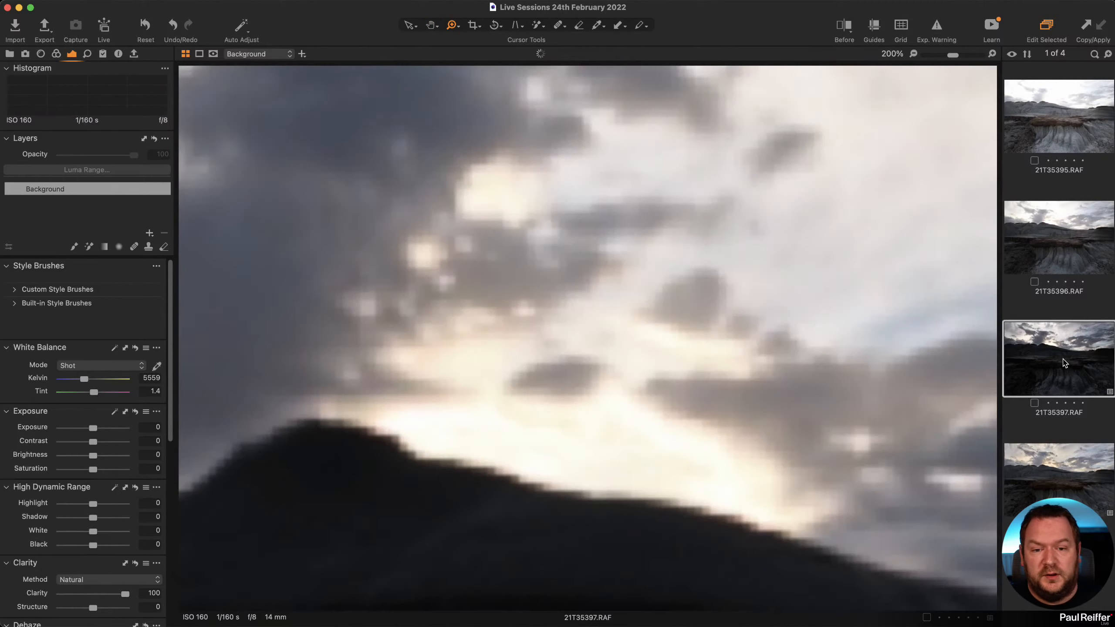
pyautogui.click(514, 254)
pyautogui.click(514, 253)
pyautogui.press('h')
pyautogui.doubleClick(675, 393)
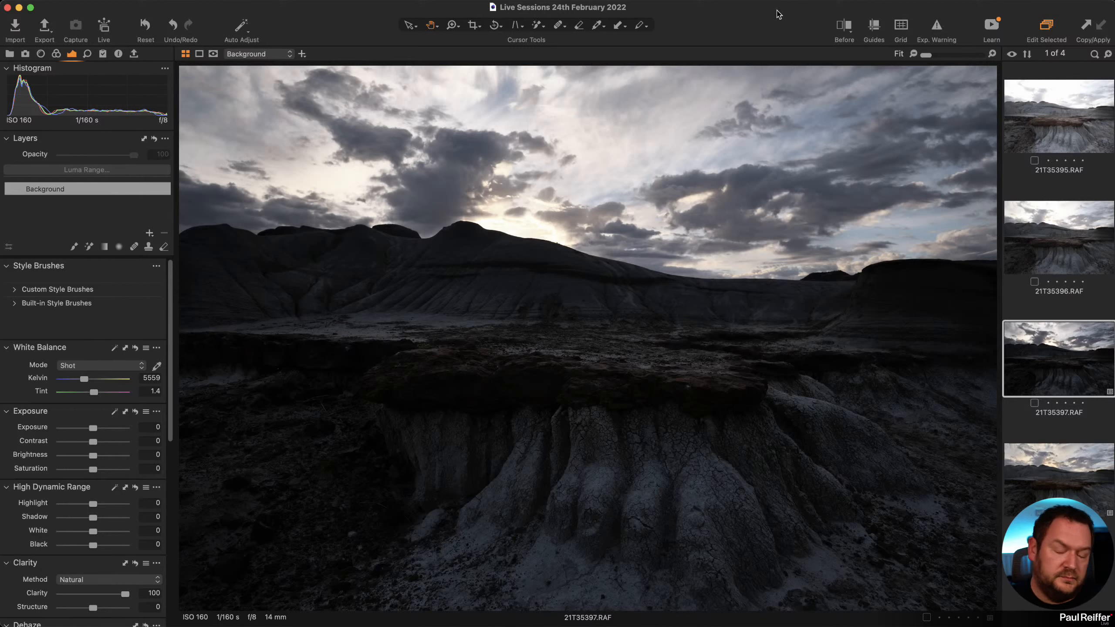
pyautogui.click(1056, 250)
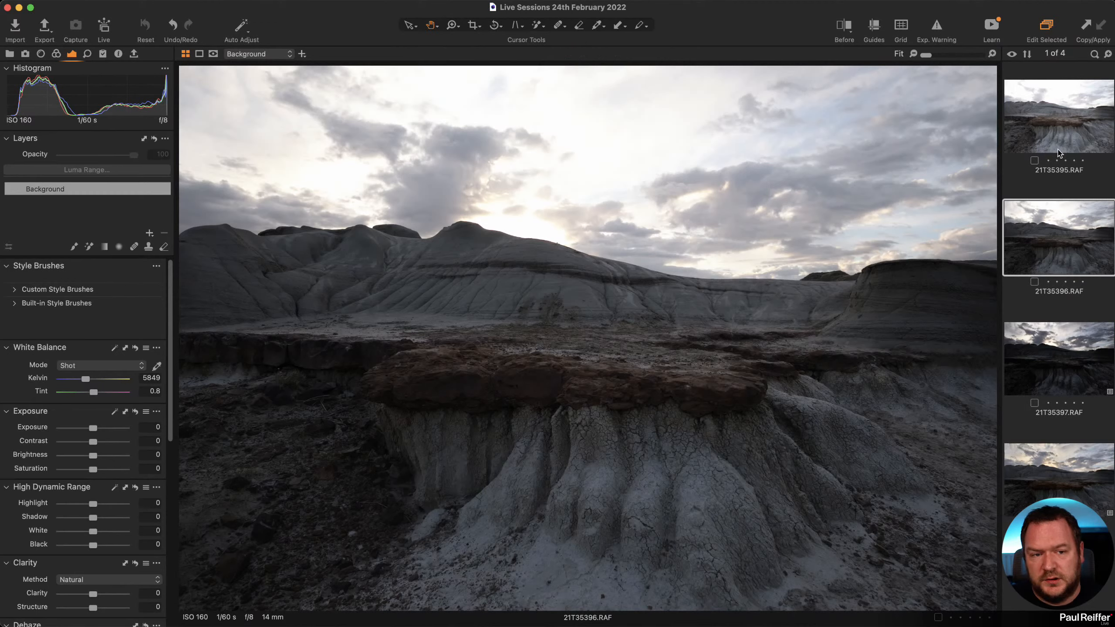
pyautogui.click(1064, 122)
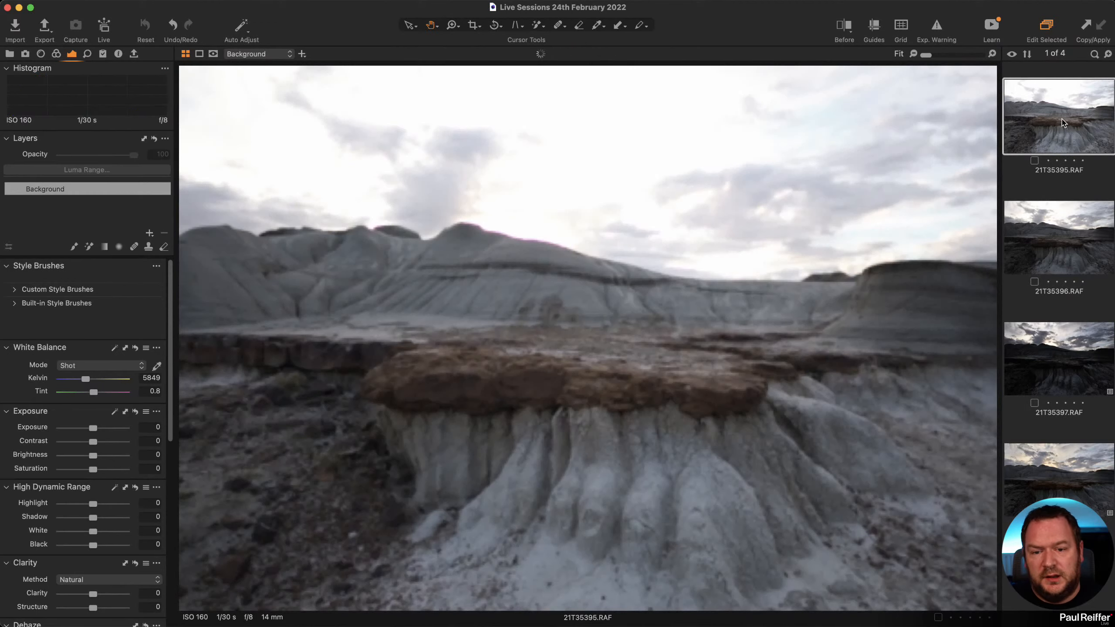
# Compare the bracketed exposures and merge 21T35396.RAF and 21T35397.RAF into a new HDR image.
pyautogui.click(1054, 243)
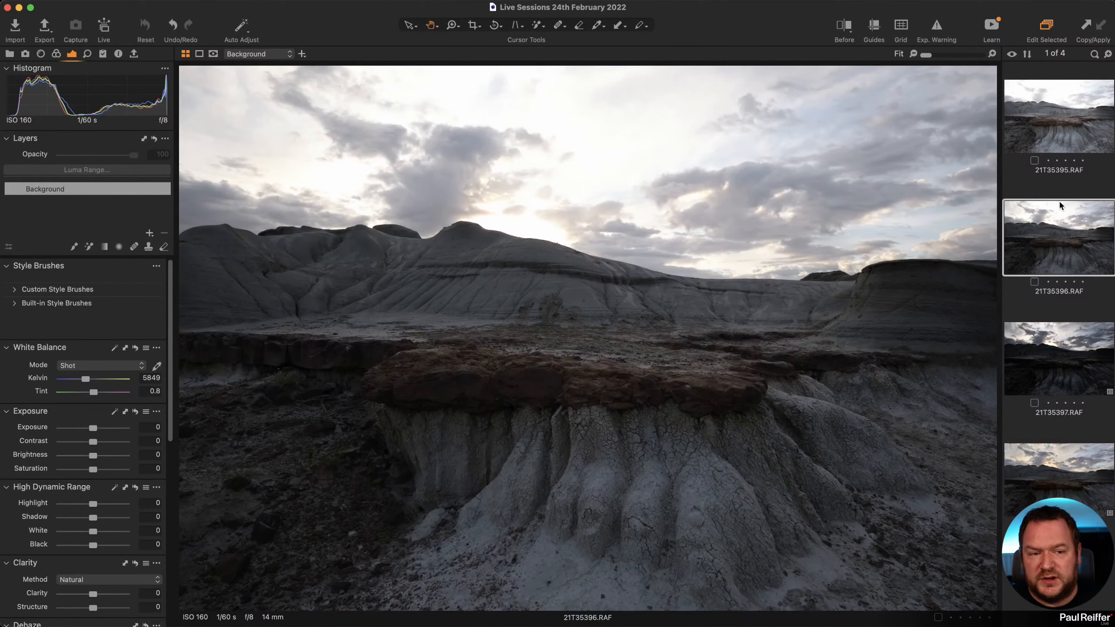
pyautogui.click(1047, 106)
pyautogui.click(1045, 244)
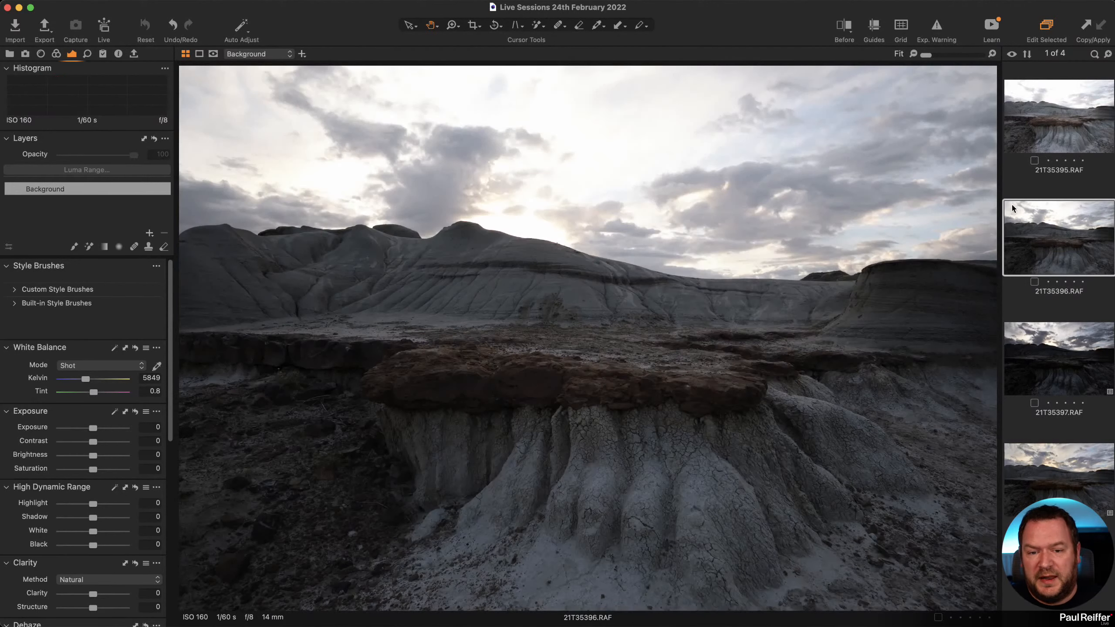
pyautogui.keyDown('super'); pyautogui.click(1026, 354); pyautogui.keyUp('super')
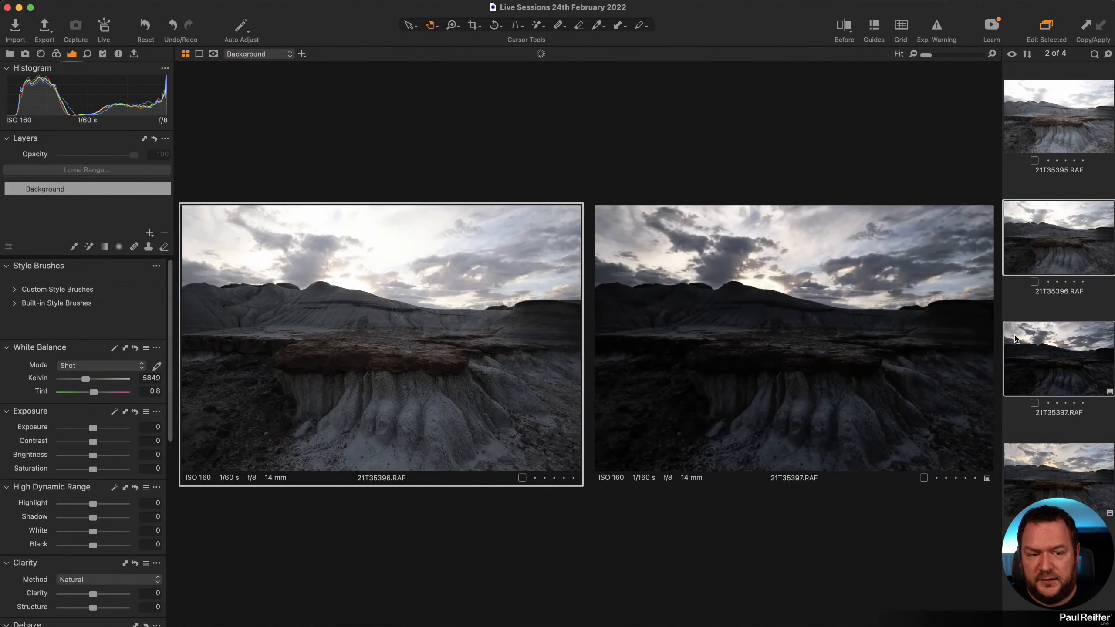
pyautogui.rightClick(1015, 336)
pyautogui.click(1058, 459)
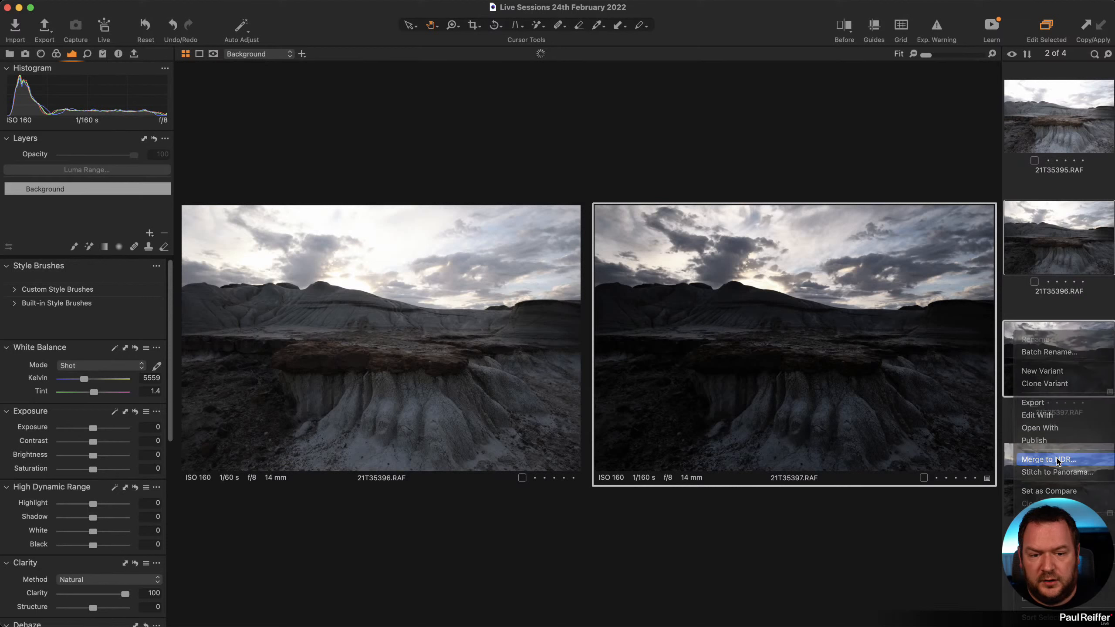
pyautogui.click(848, 285)
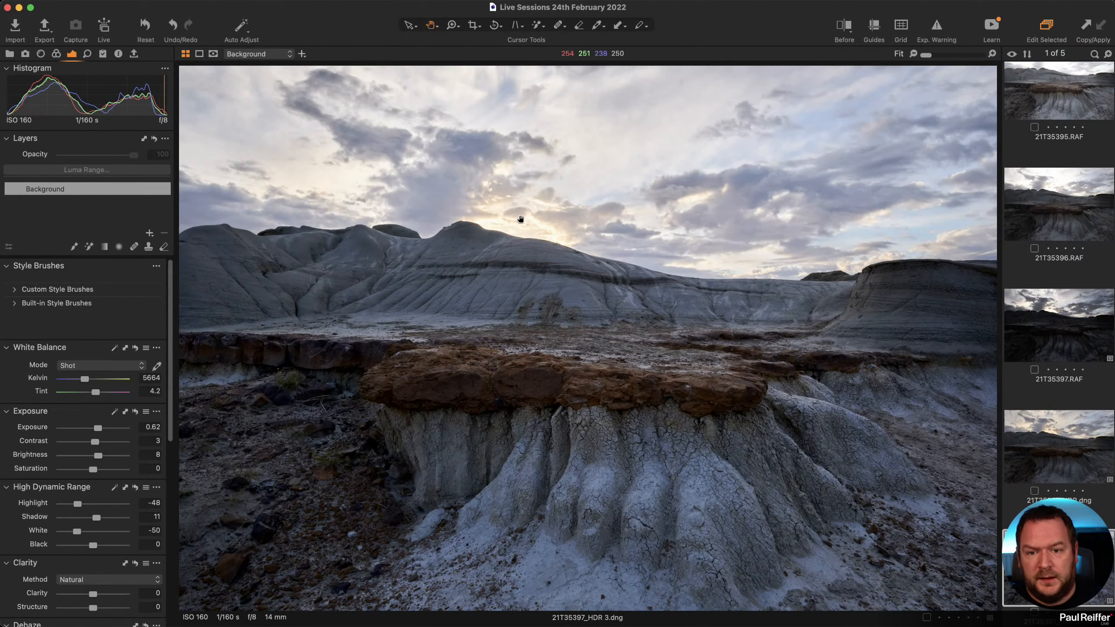
# Set Highlight and White to -100 on both 21T35397_HDR.dng and 21T35397_HDR 3.dng and compare their clouds at 100% zoom.
pyautogui.click(521, 224)
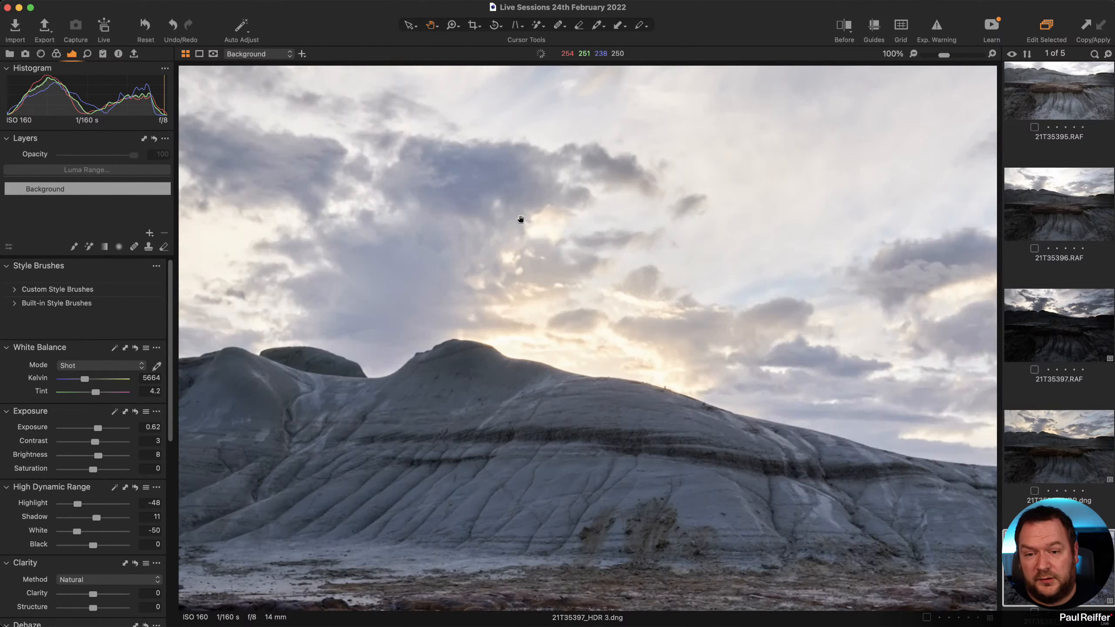
pyautogui.click(1039, 447)
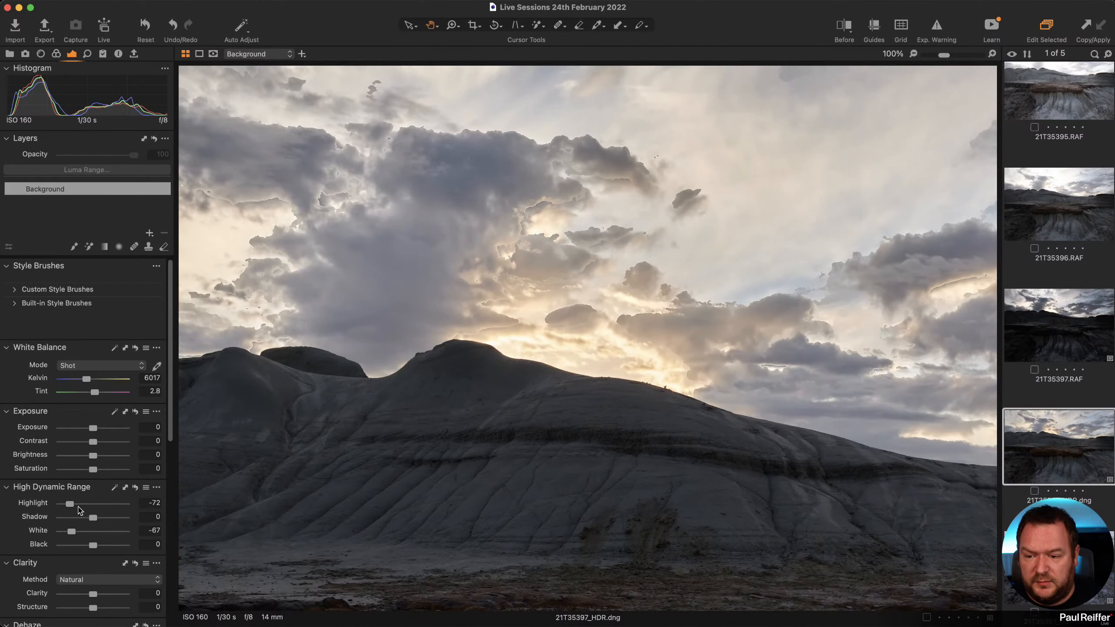
pyautogui.moveTo(70, 506); pyautogui.dragTo(49, 532)
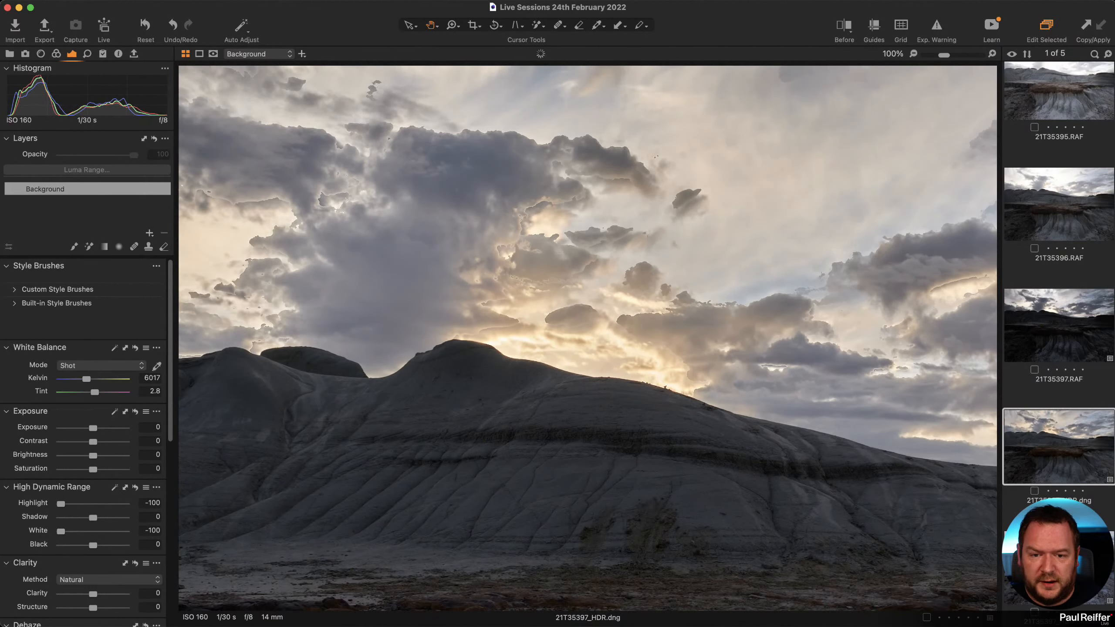
pyautogui.click(1004, 571)
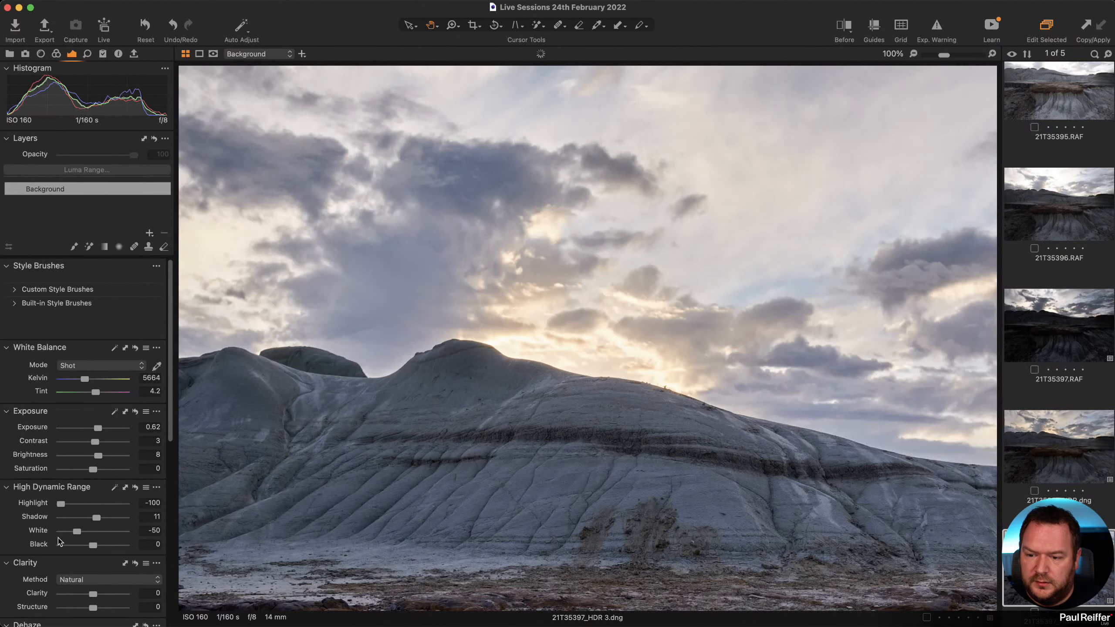
pyautogui.moveTo(69, 532); pyautogui.dragTo(55, 532)
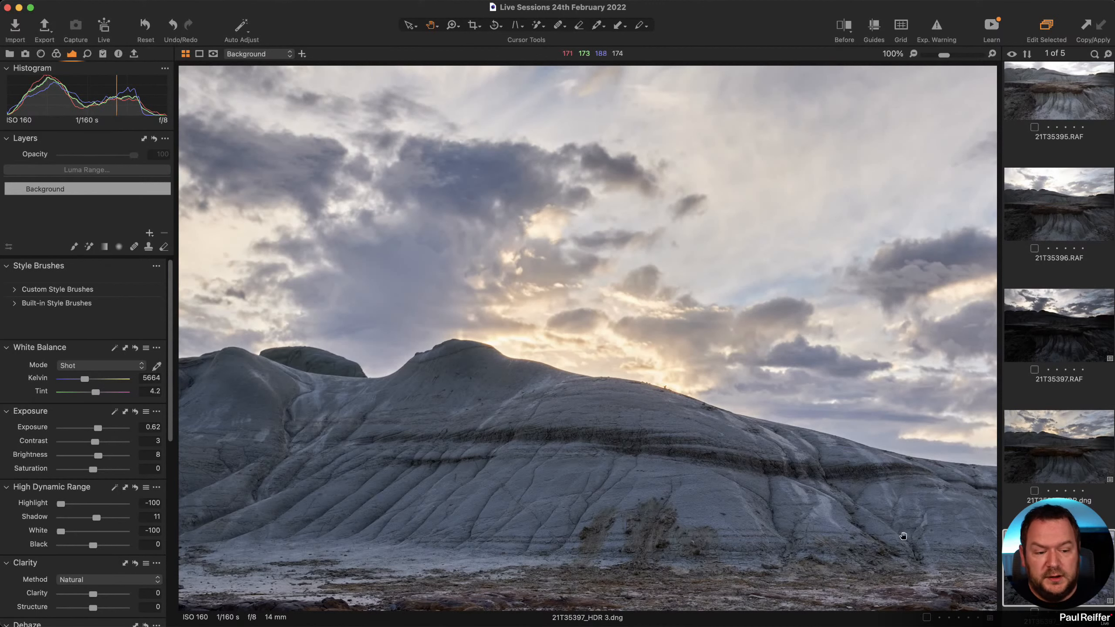
pyautogui.click(1051, 448)
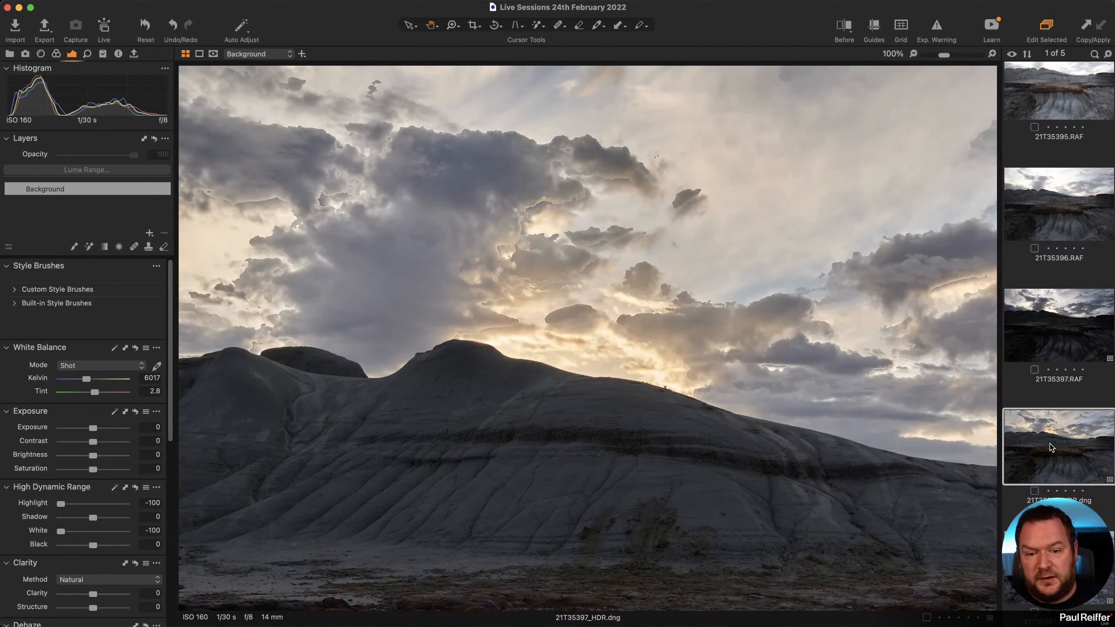
pyautogui.click(1058, 567)
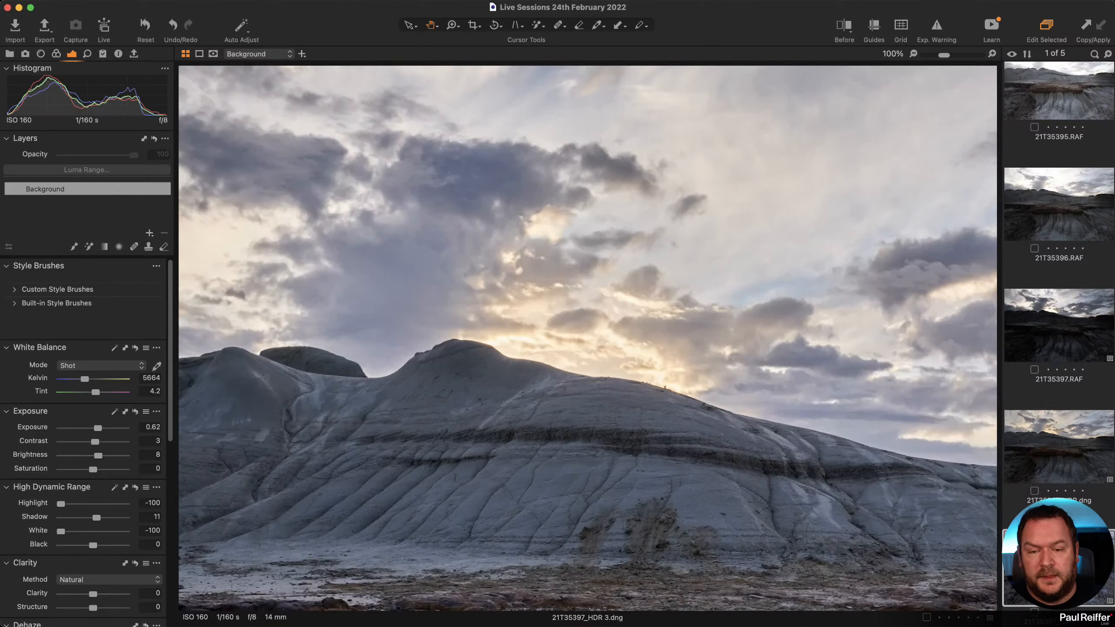
# Set Highlight and White to -100 on the source exposures 21T35395.RAF, 21T35396.RAF and 21T35397.RAF.
pyautogui.click(1037, 98)
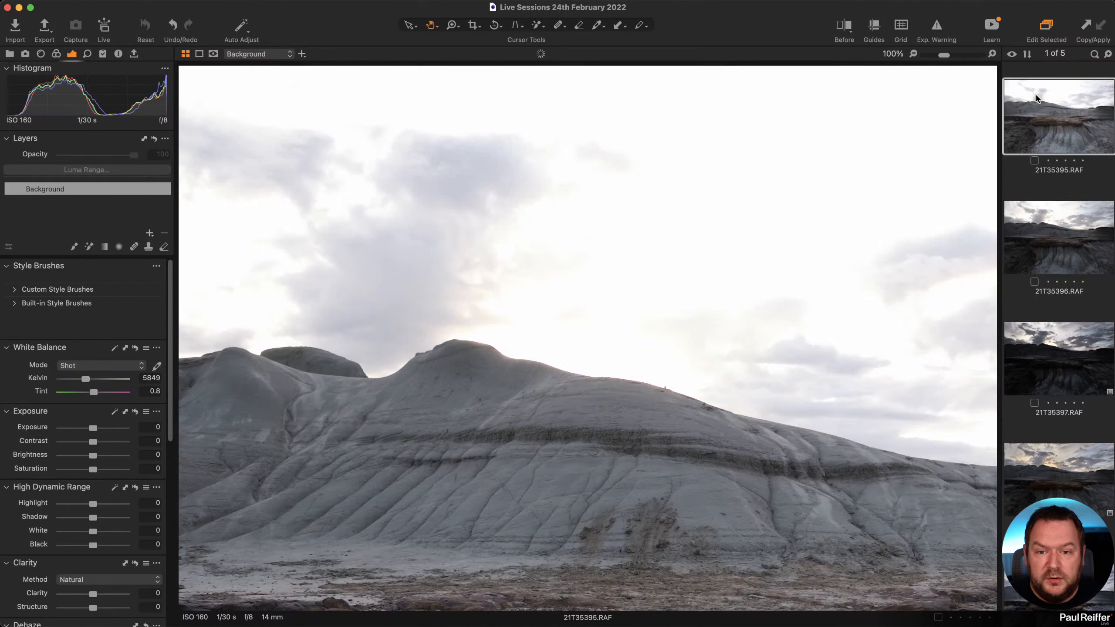
pyautogui.moveTo(91, 506); pyautogui.dragTo(60, 532)
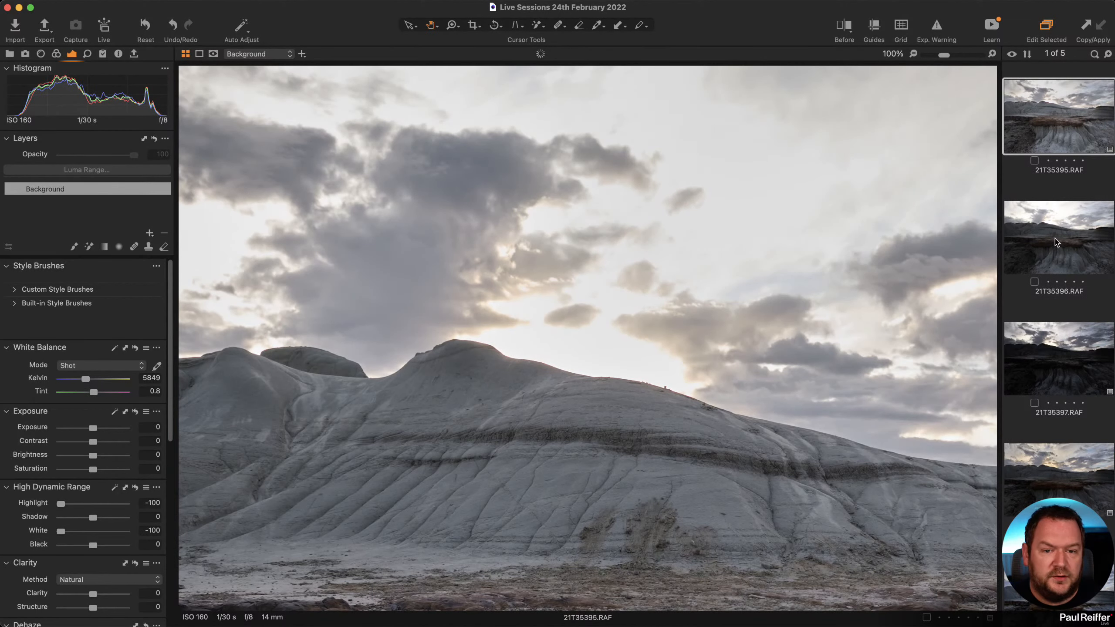
pyautogui.click(1059, 246)
pyautogui.moveTo(97, 506); pyautogui.dragTo(60, 532)
pyautogui.click(1058, 358)
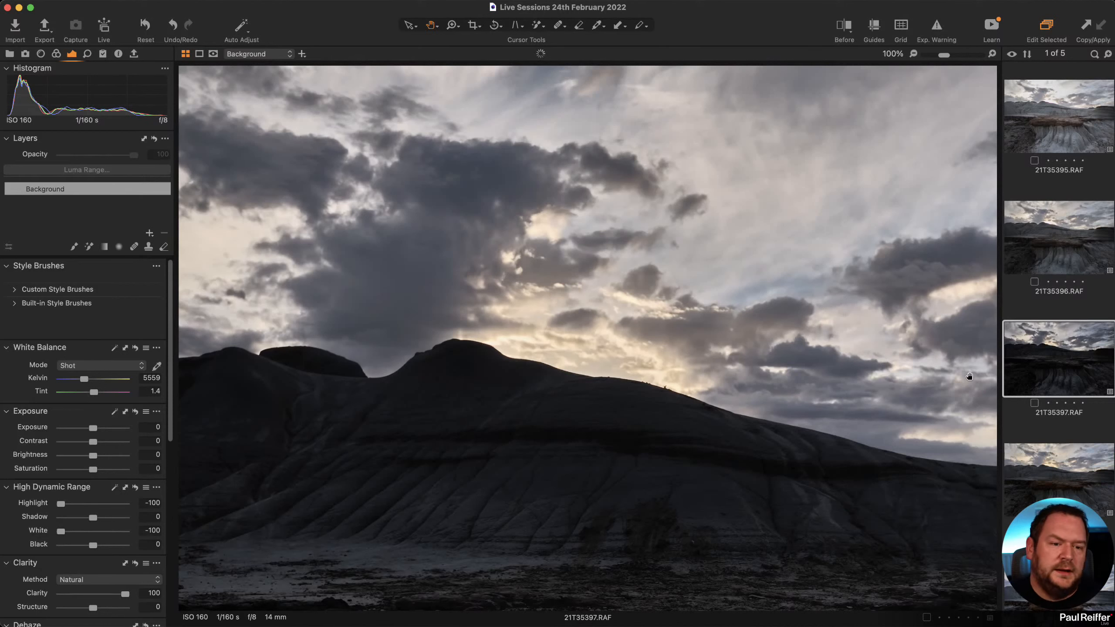
# Compare the cloud positions between 21T35395.RAF, 21T35396.RAF and 21T35397.RAF by switching repeatedly between the frames.
pyautogui.click(1049, 251)
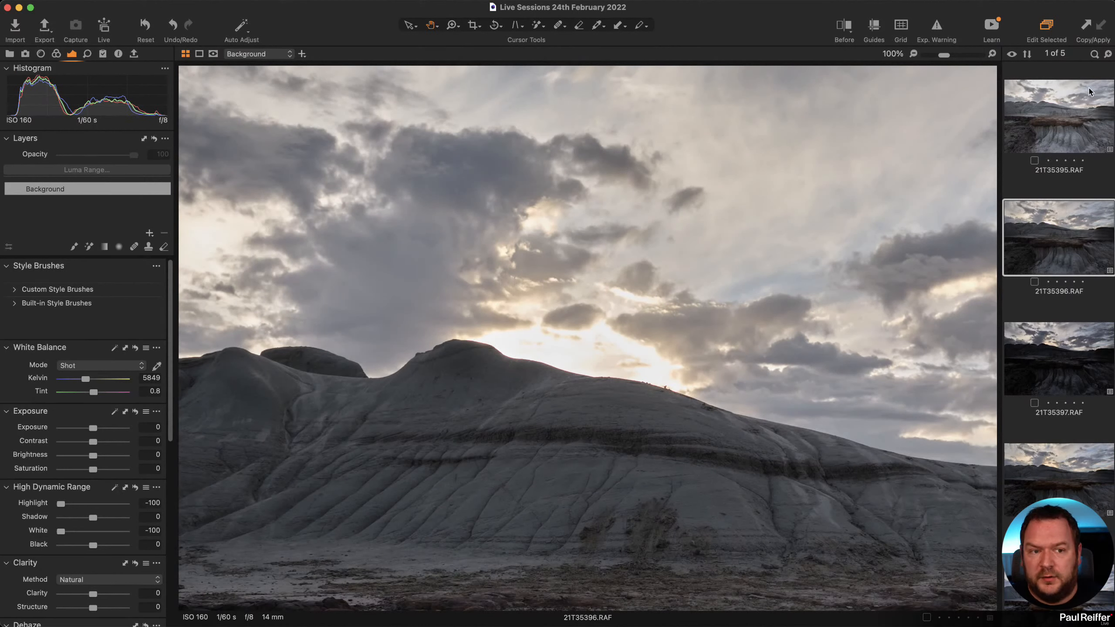
pyautogui.click(1063, 116)
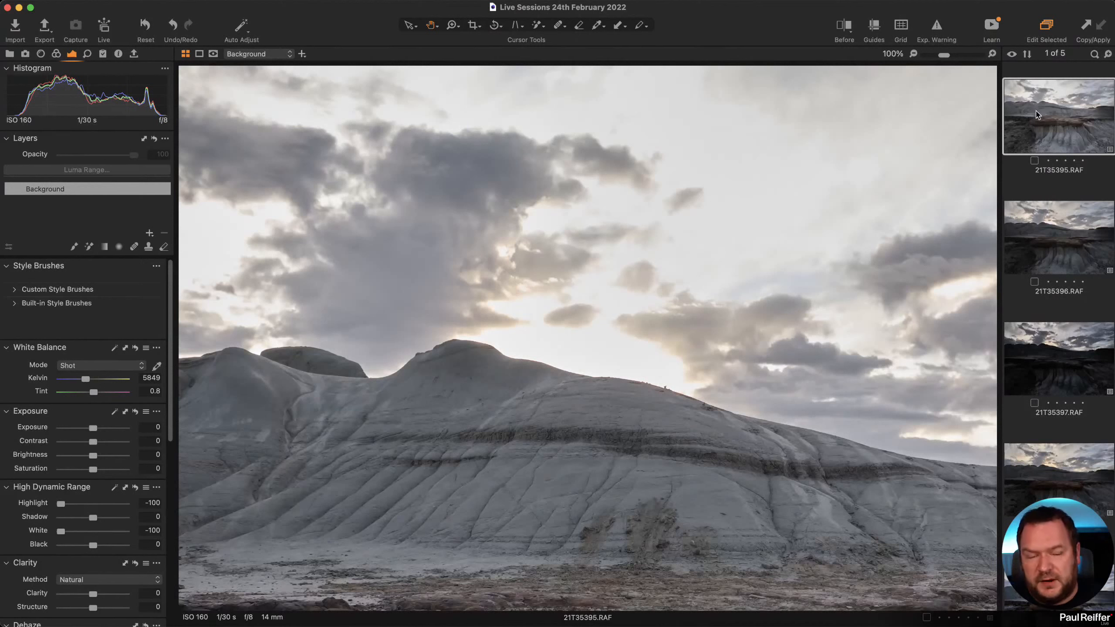
pyautogui.press('Down')
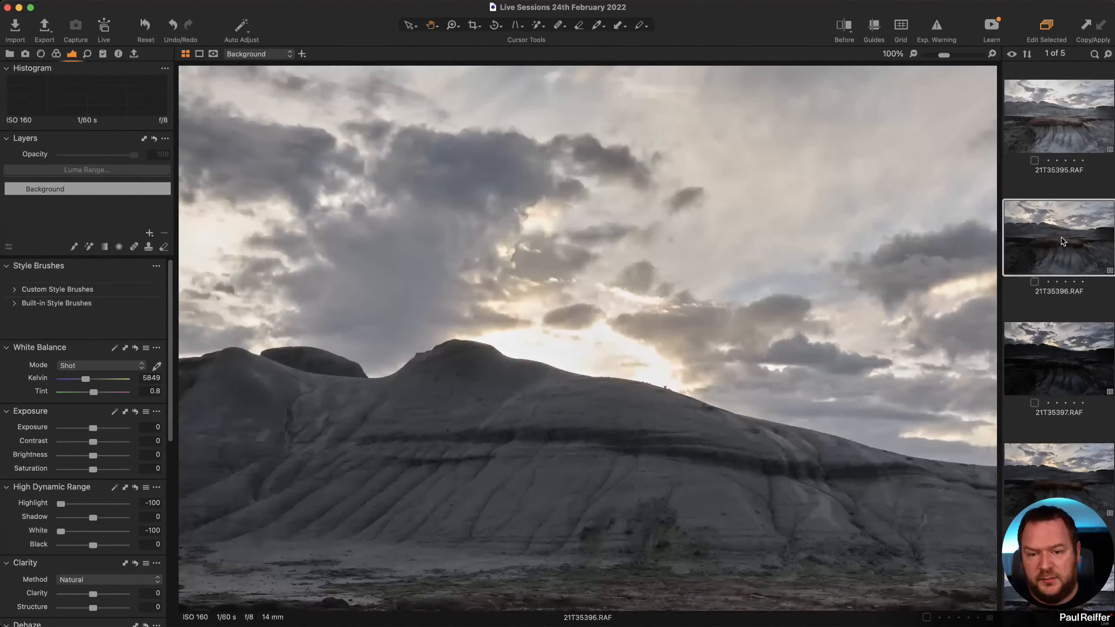
pyautogui.click(1045, 144)
pyautogui.click(1050, 226)
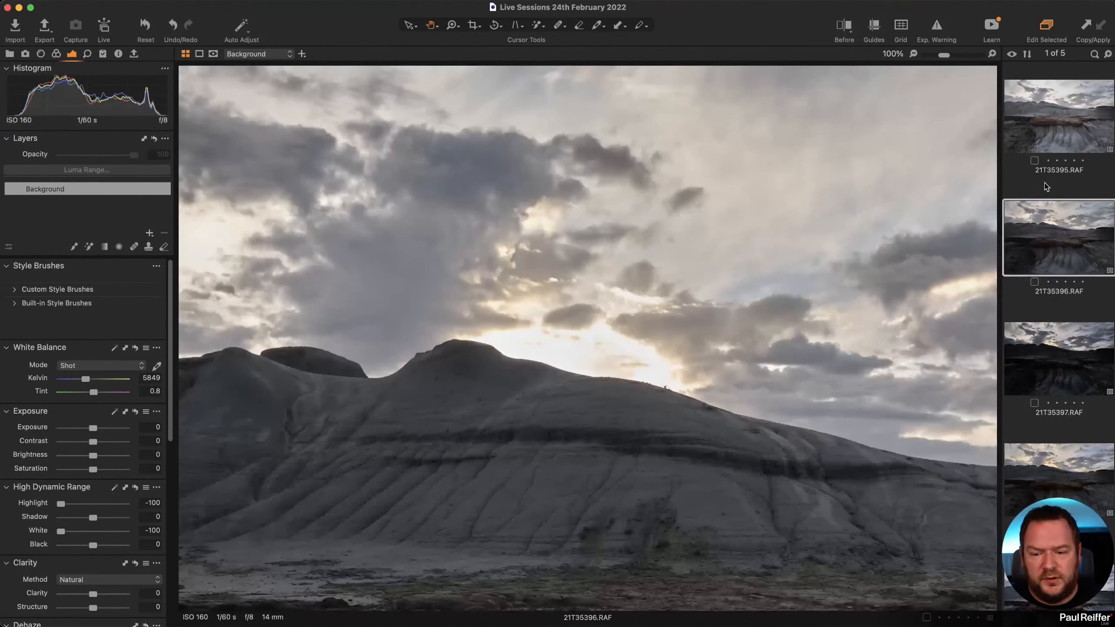
pyautogui.click(1047, 128)
pyautogui.click(1052, 219)
pyautogui.click(1040, 134)
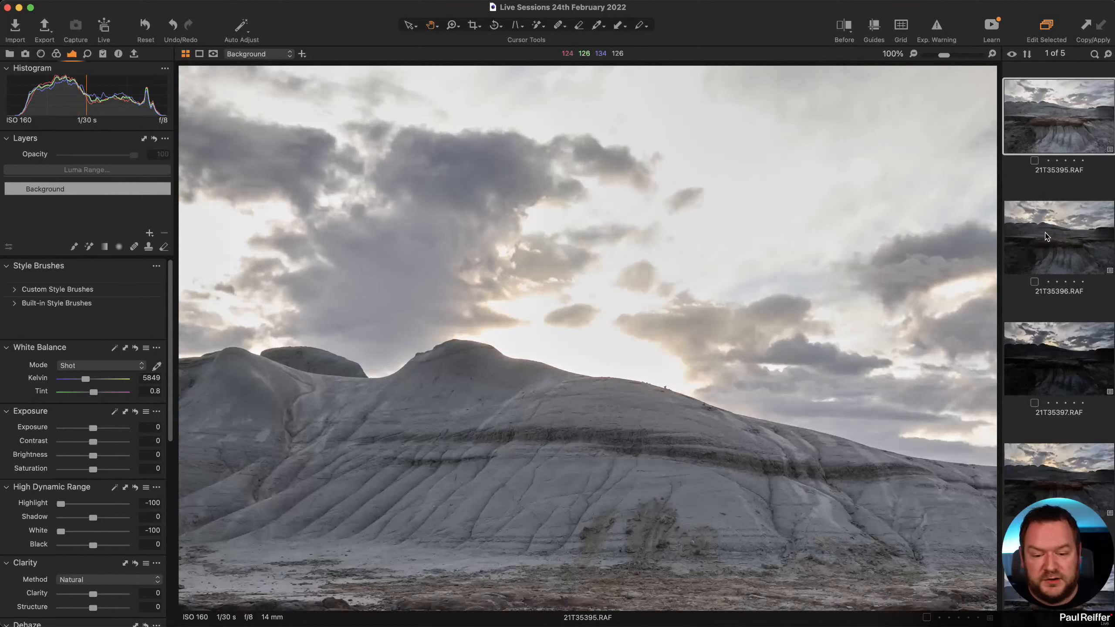
pyautogui.click(1041, 252)
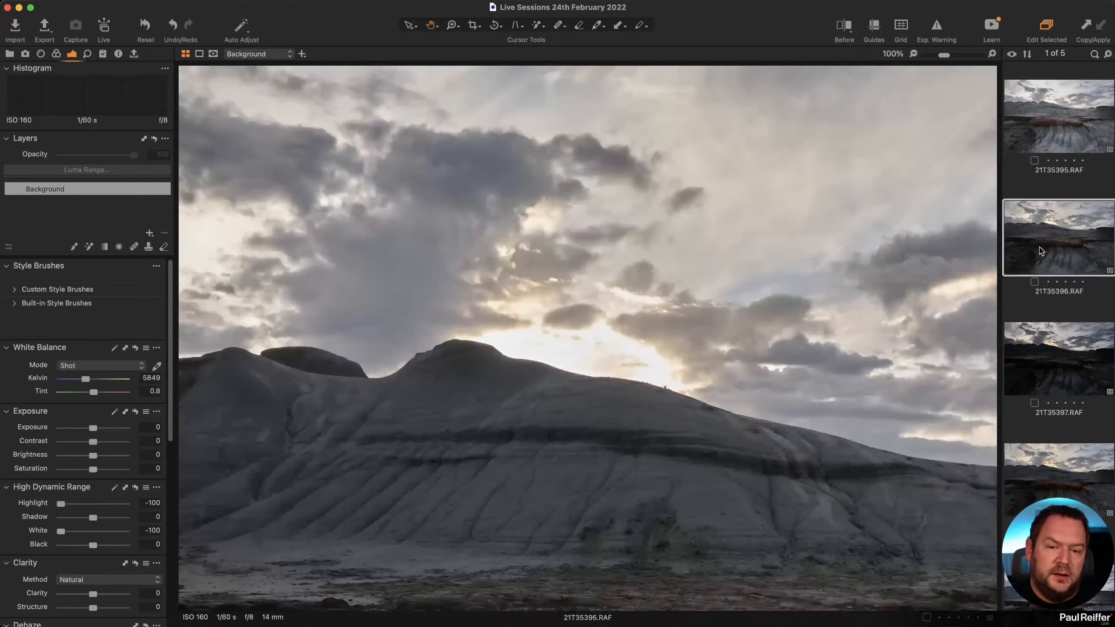
pyautogui.click(1040, 129)
pyautogui.click(1067, 217)
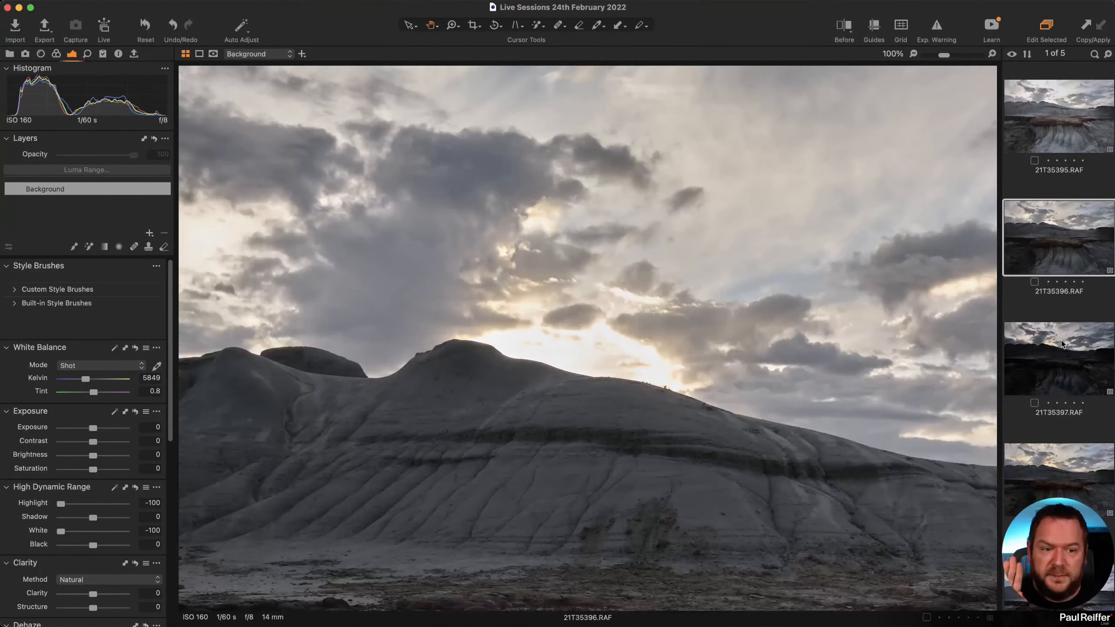
pyautogui.press('Down')
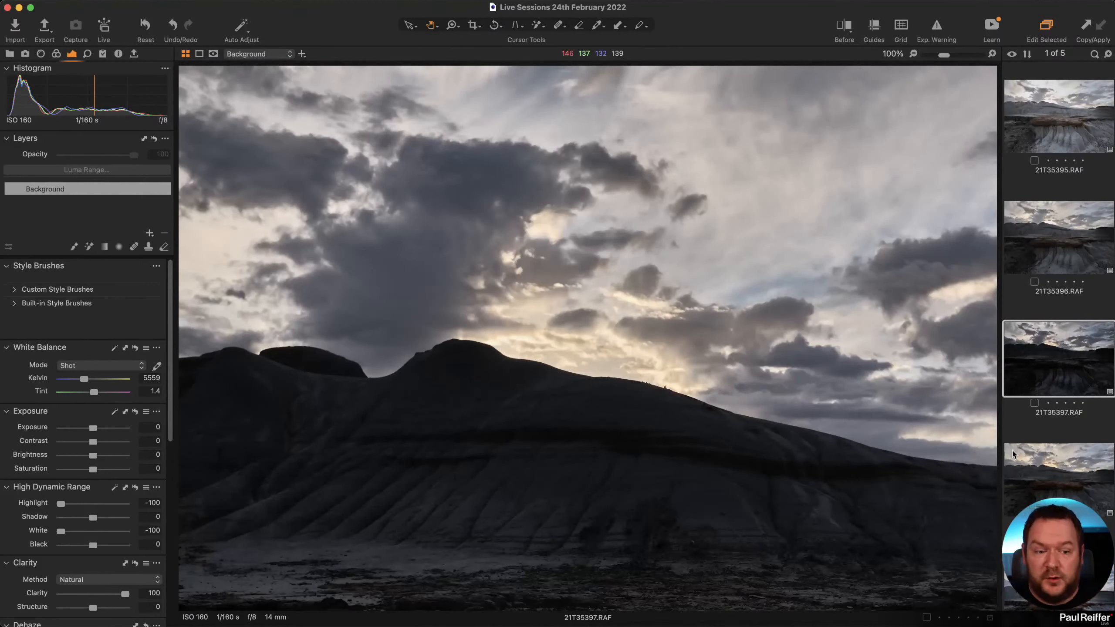
# Examine the cloud edges in 21T35397_HDR.dng against those in 21T35397_HDR 3.dng and show the whole image.
pyautogui.click(1042, 474)
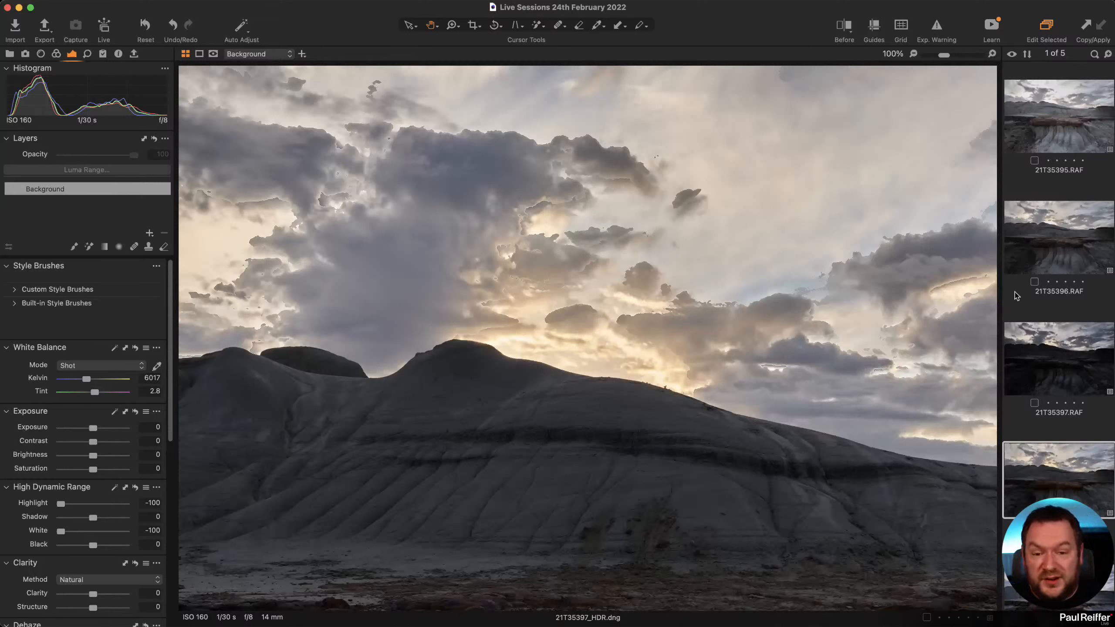
pyautogui.scroll(-2, 1038, 303)
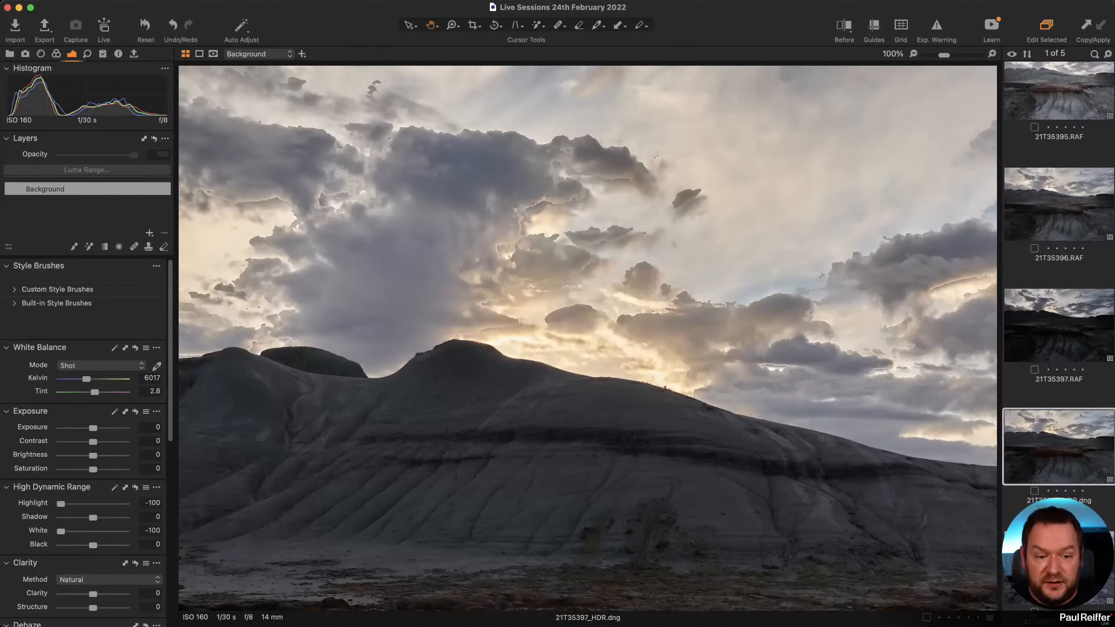
pyautogui.press('Down')
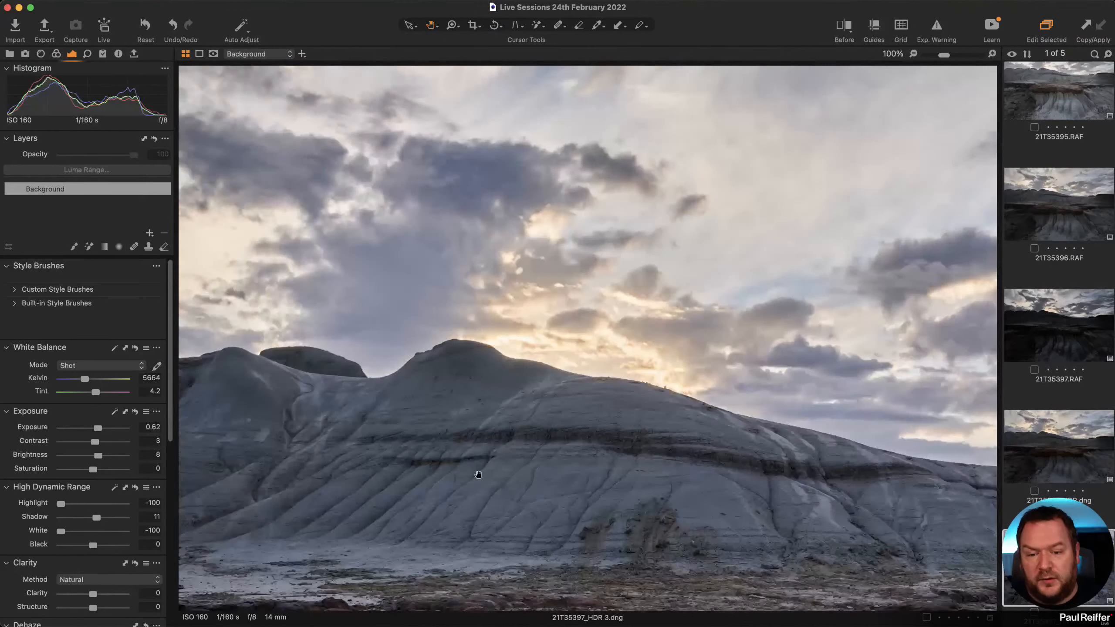
pyautogui.click(583, 431)
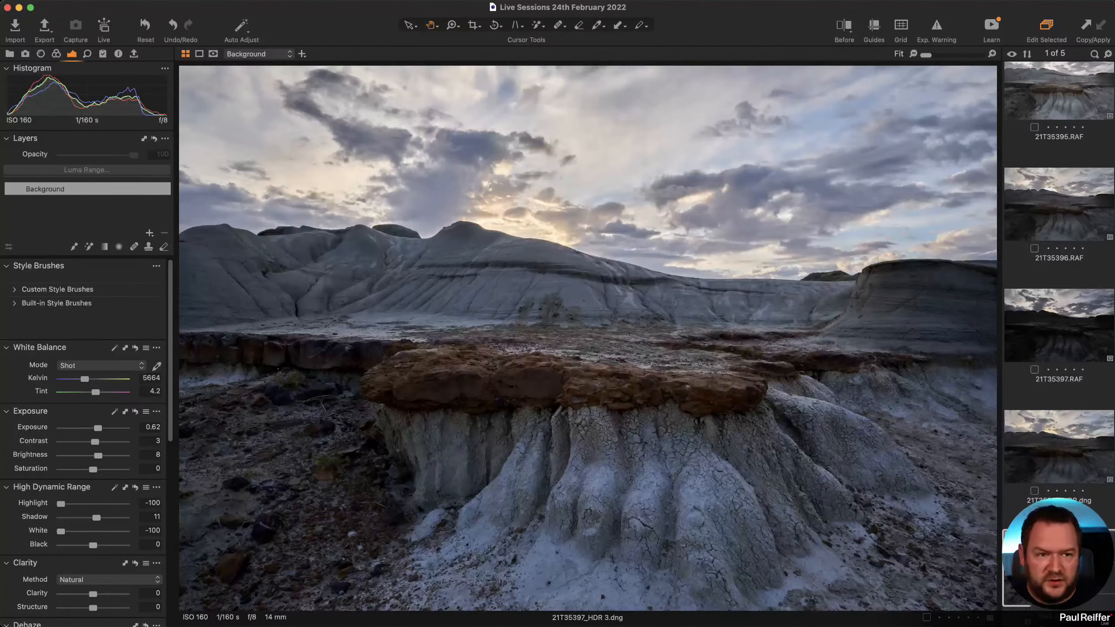
# Copy the adjustments of 21T35397_HDR 3.dng onto 21T35397_HDR.dng and compare the two merges.
pyautogui.press('super+shift+c')
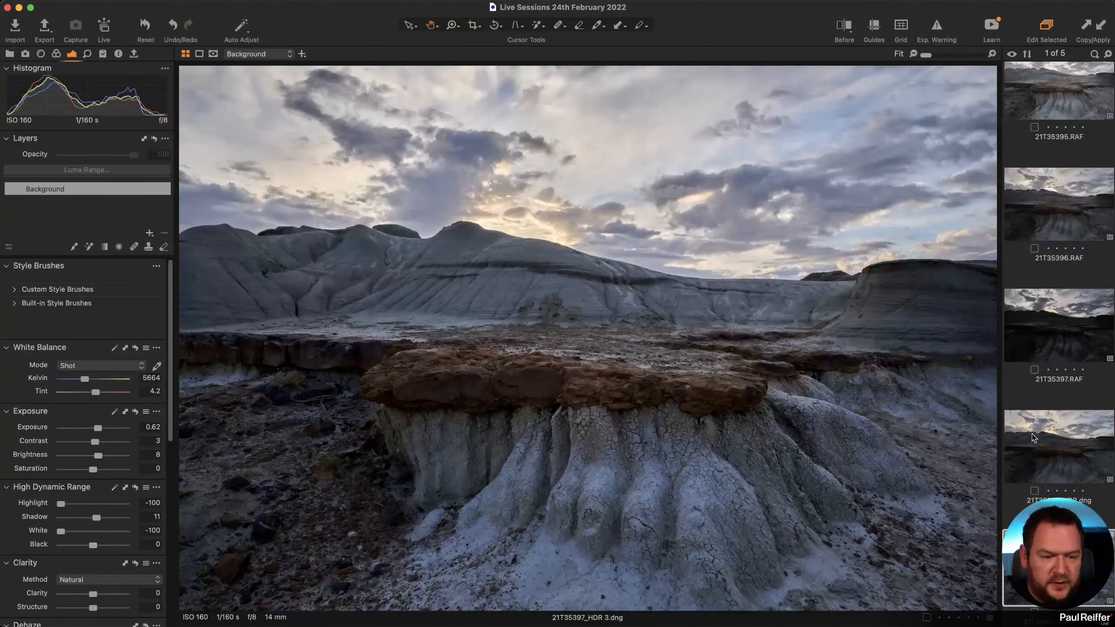
pyautogui.press('Up')
pyautogui.press('super+shift+v')
pyautogui.press('Down')
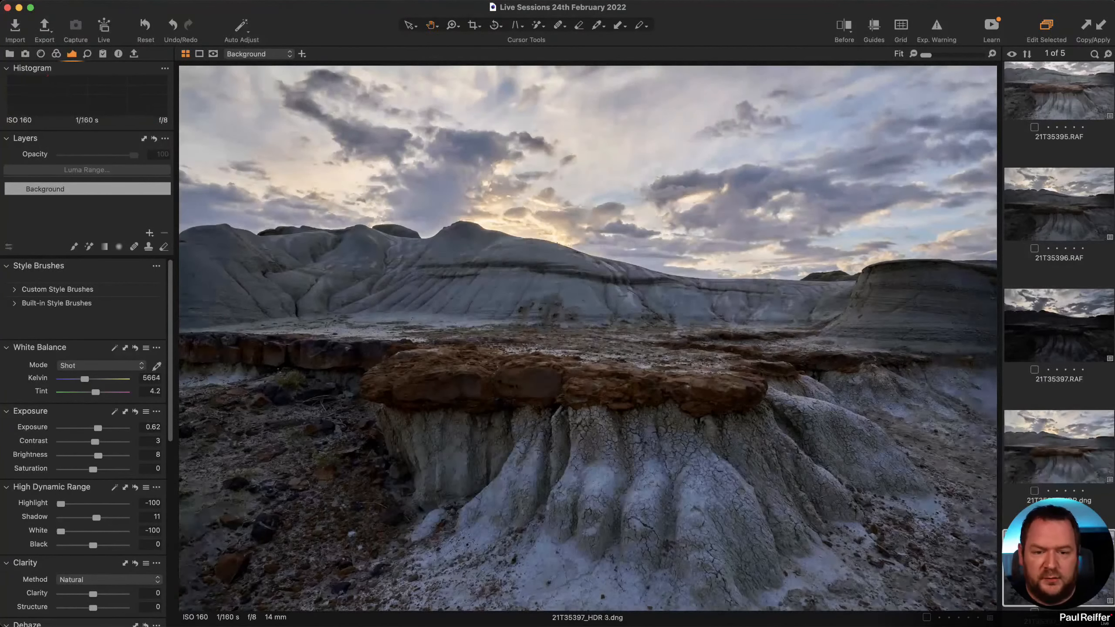
pyautogui.press('Up')
pyautogui.press('Down')
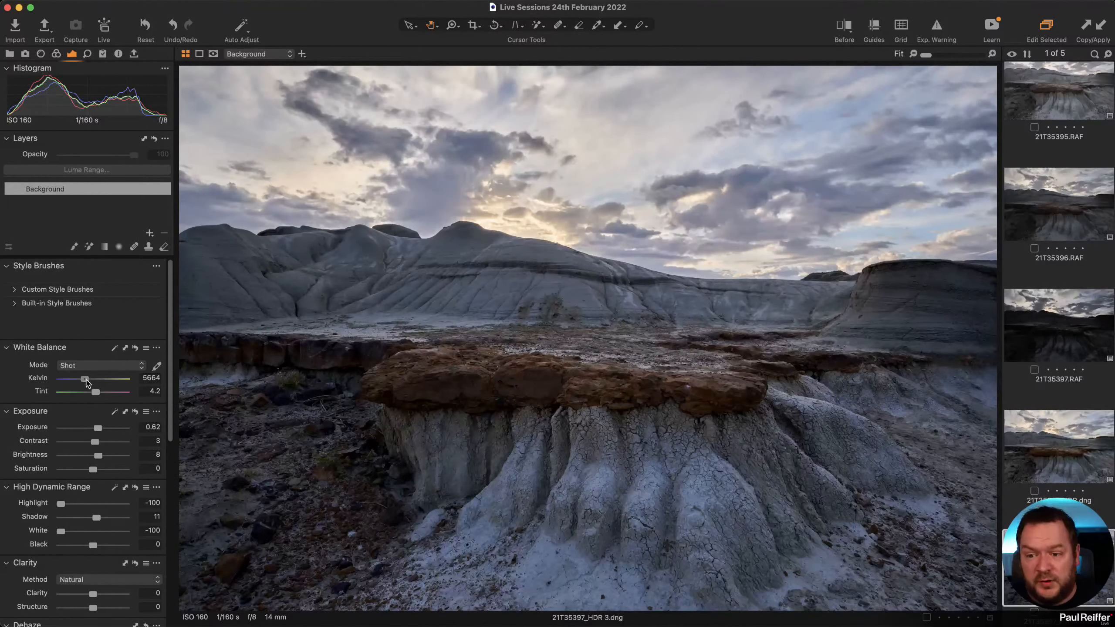
# Set the white balance of 21T35397_HDR 3.dng to 6218 Kelvin and compare it with 21T35397_HDR.dng.
pyautogui.moveTo(85, 379); pyautogui.dragTo(88, 379)
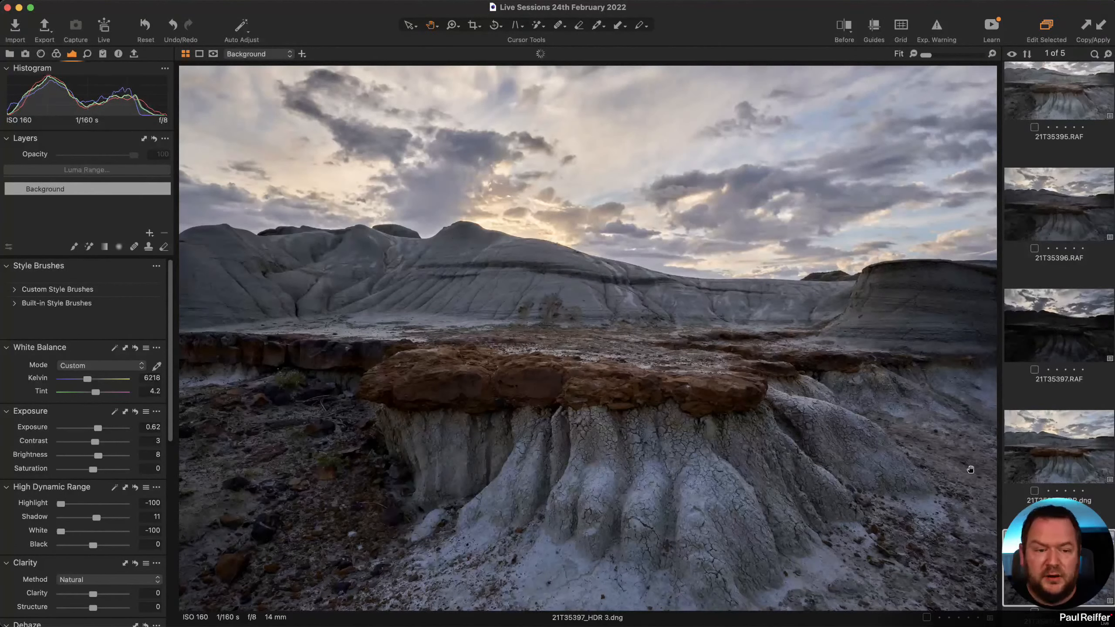
pyautogui.click(1060, 459)
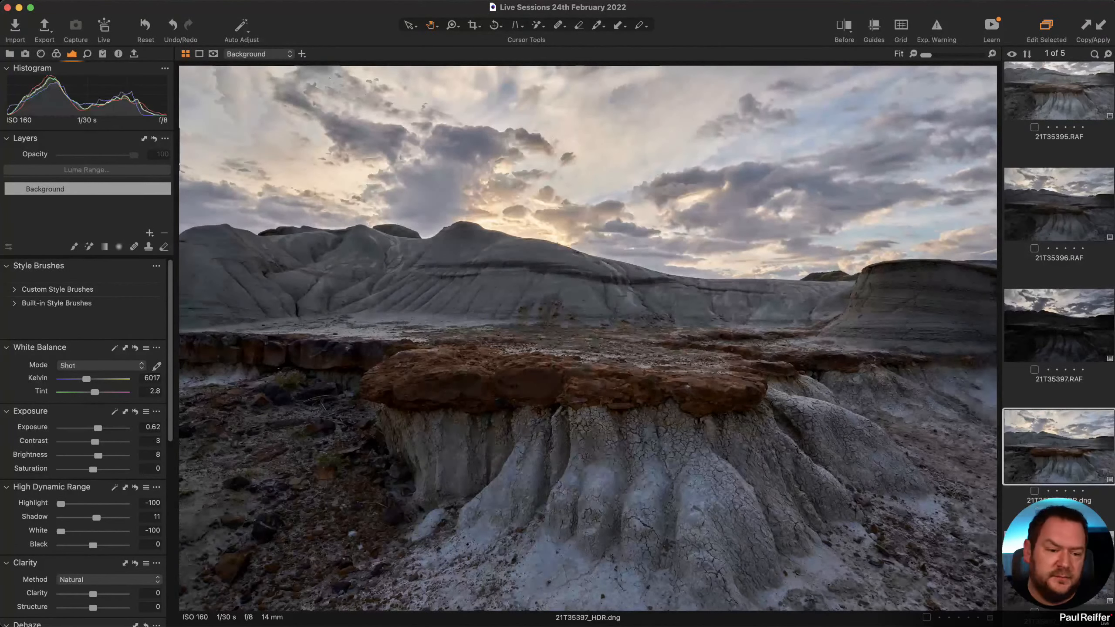
pyautogui.click(1059, 554)
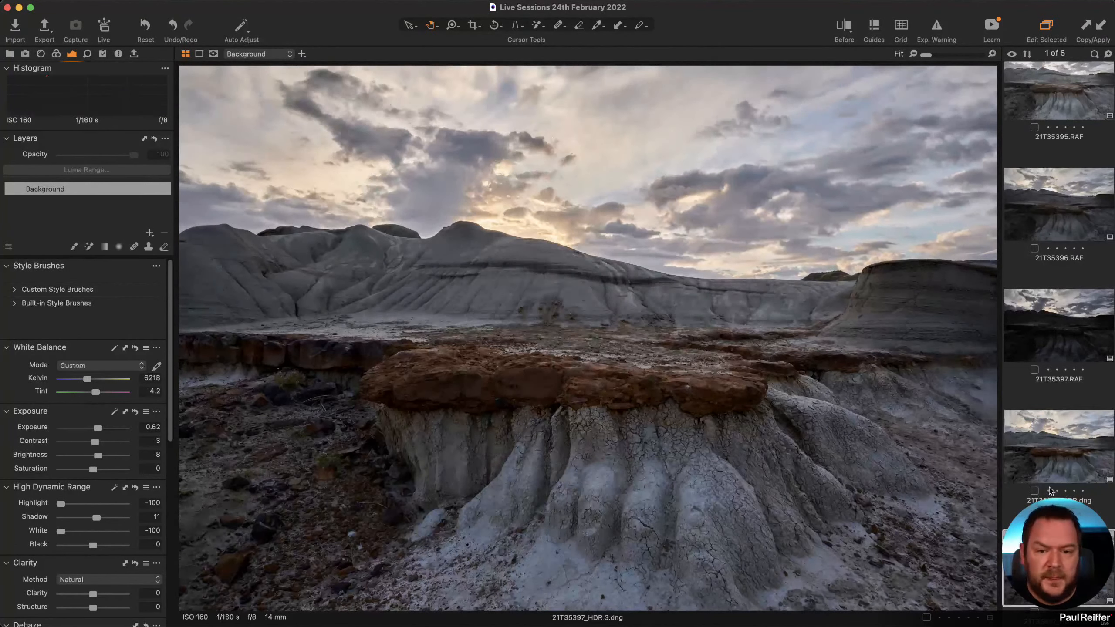
pyautogui.click(1060, 467)
pyautogui.click(1059, 553)
# Compare the cloud edges above the hill in 21T35397_HDR.dng and 21T35397_HDR 3.dng side by side at 200%.
pyautogui.press('z')
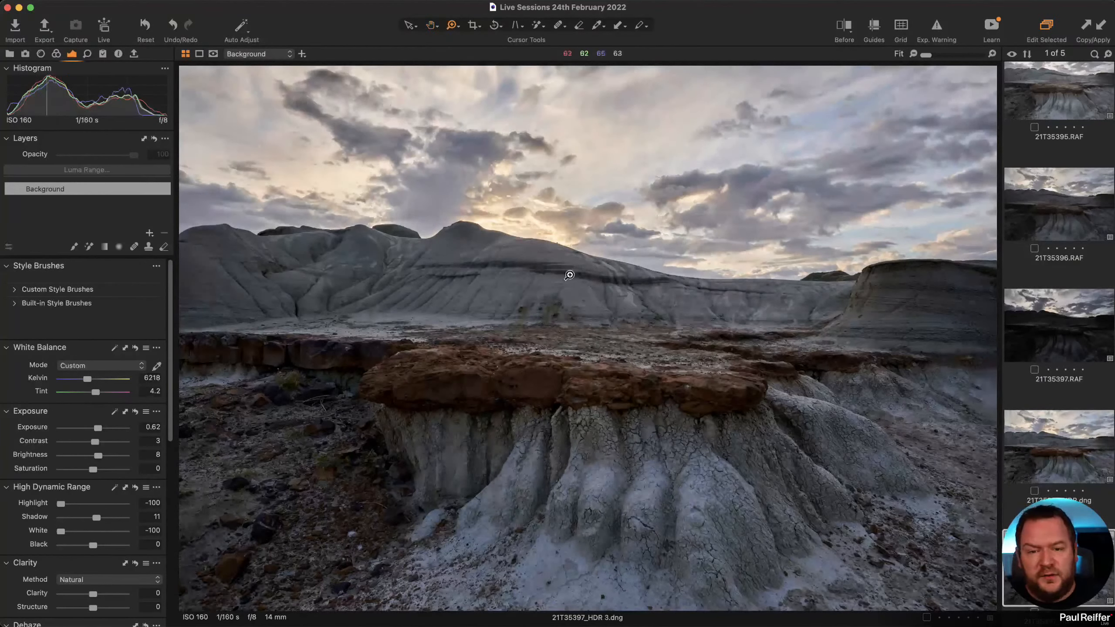
pyautogui.keyDown('super'); pyautogui.click(1064, 464); pyautogui.keyUp('super')
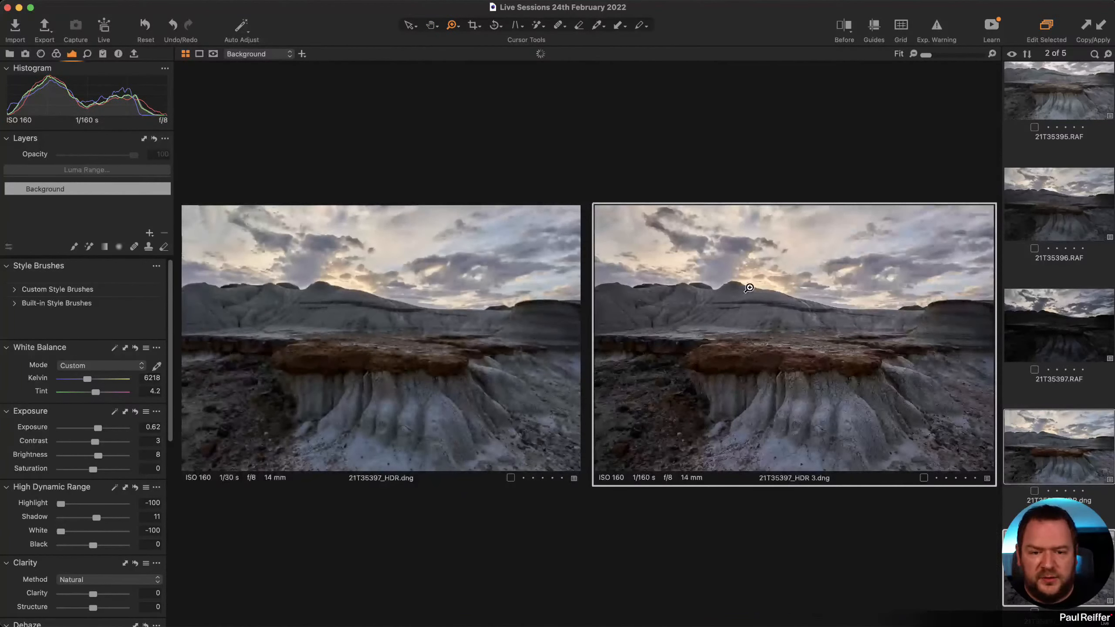
pyautogui.click(762, 276)
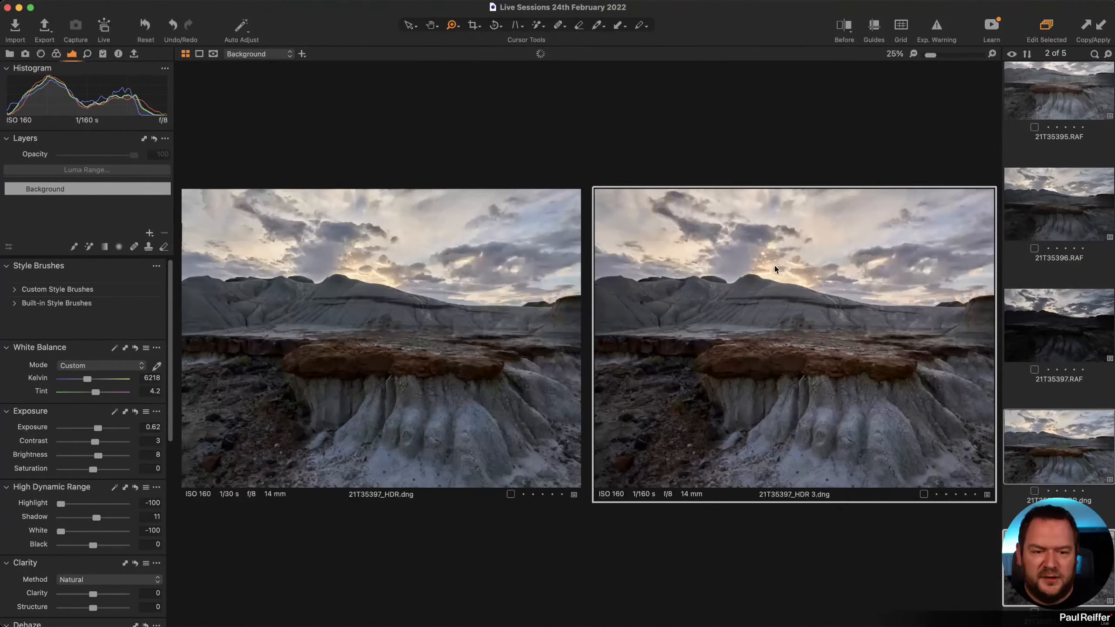
pyautogui.click(778, 269)
pyautogui.click(789, 251)
pyautogui.click(808, 229)
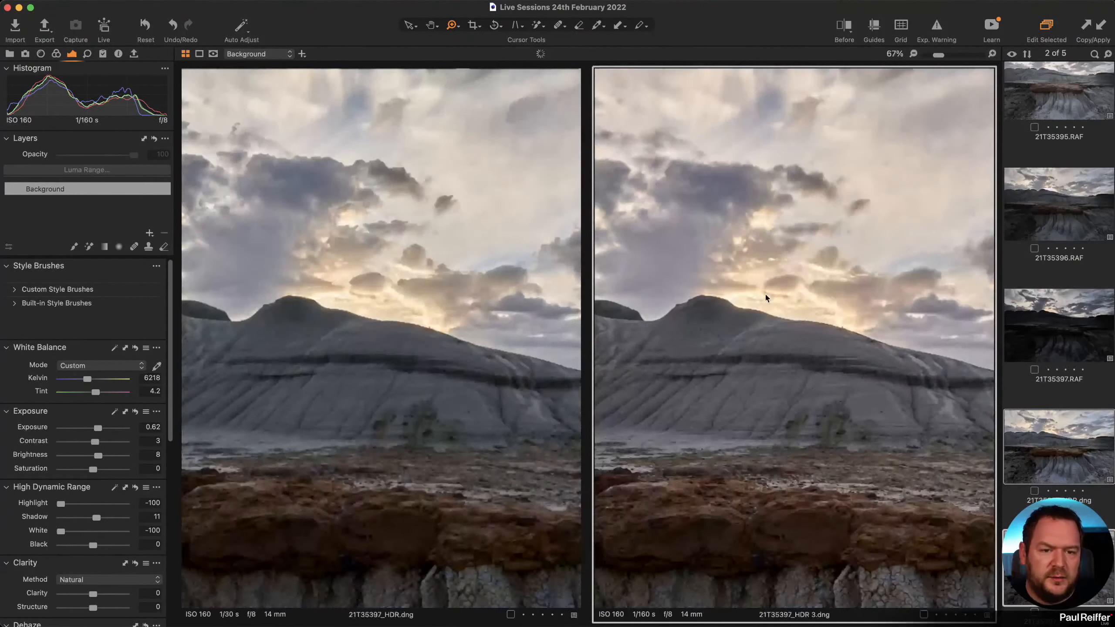
pyautogui.click(821, 285)
pyautogui.click(802, 330)
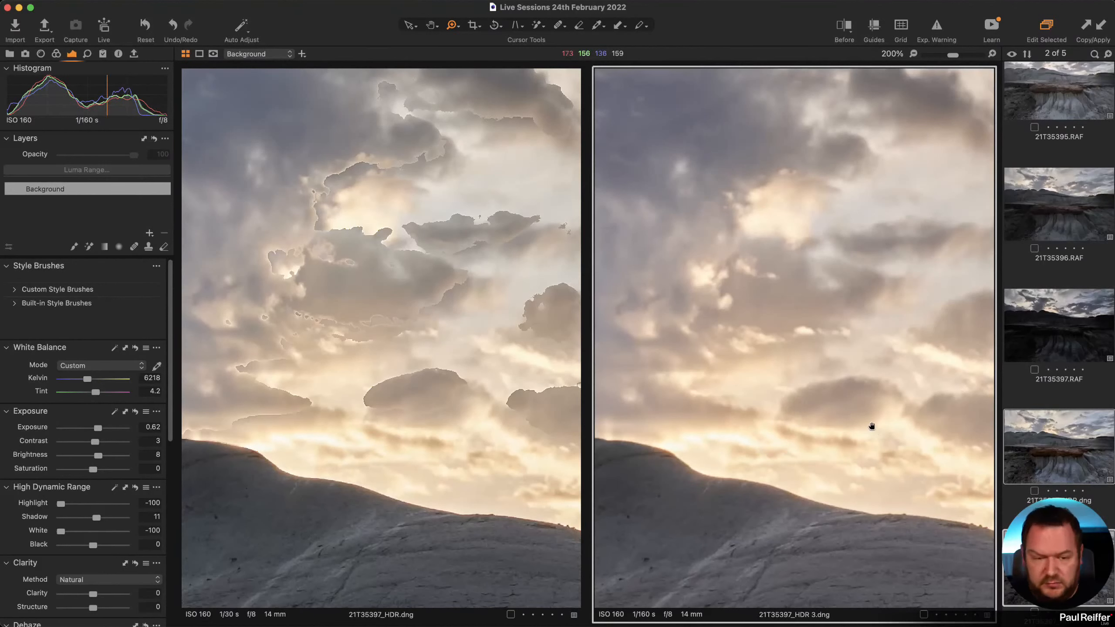
pyautogui.moveTo(871, 426); pyautogui.dragTo(735, 245)
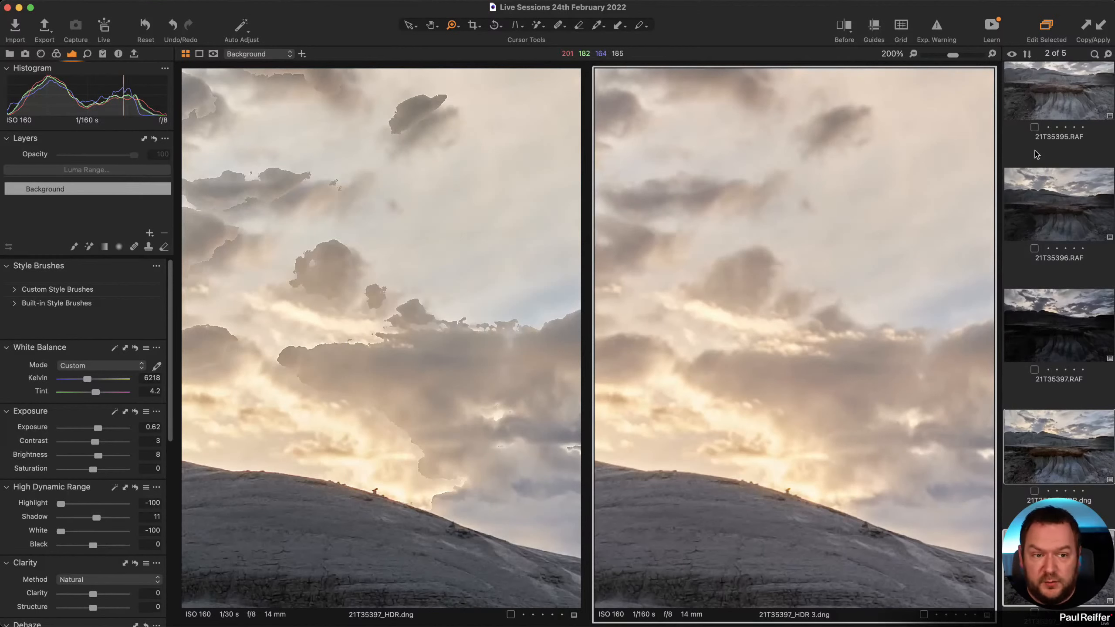
# Reset all adjustments on the source frames 21T35397.RAF, 21T35396.RAF and 21T35395.RAF.
pyautogui.click(1057, 349)
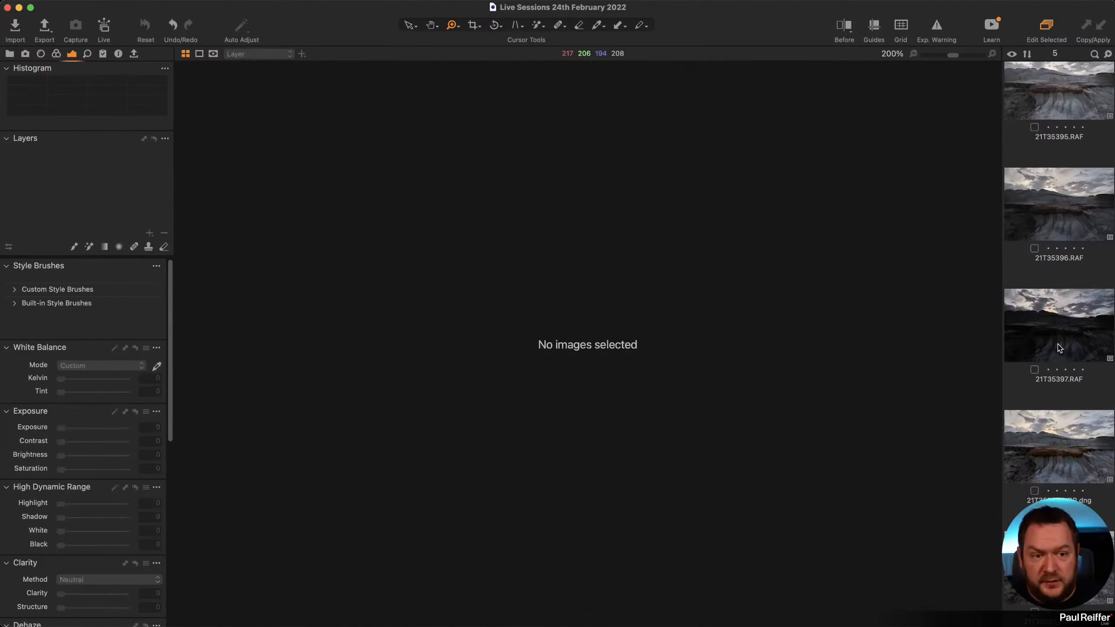
pyautogui.scroll(-8, 620, 356)
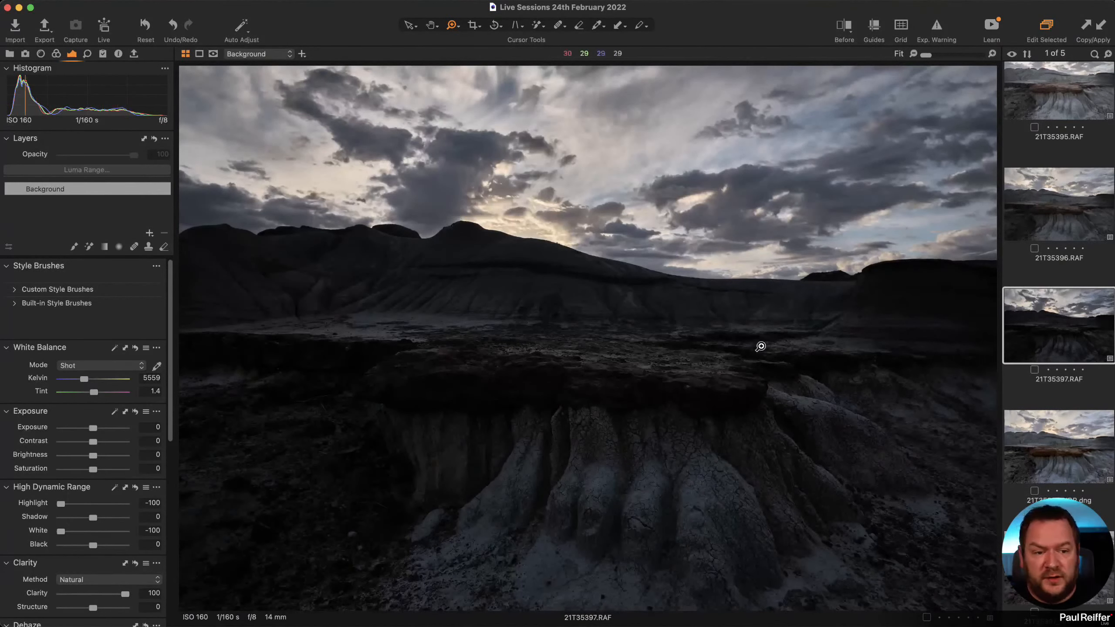
pyautogui.press('super+r')
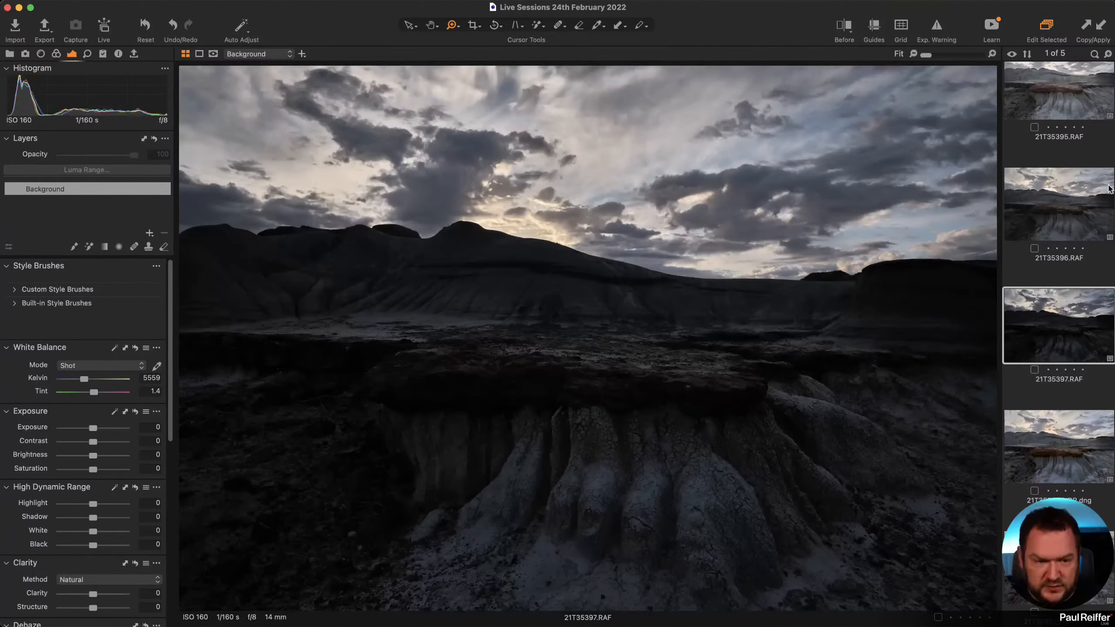
pyautogui.click(1064, 215)
pyautogui.press('super+r')
pyautogui.click(1060, 108)
pyautogui.press('super+r')
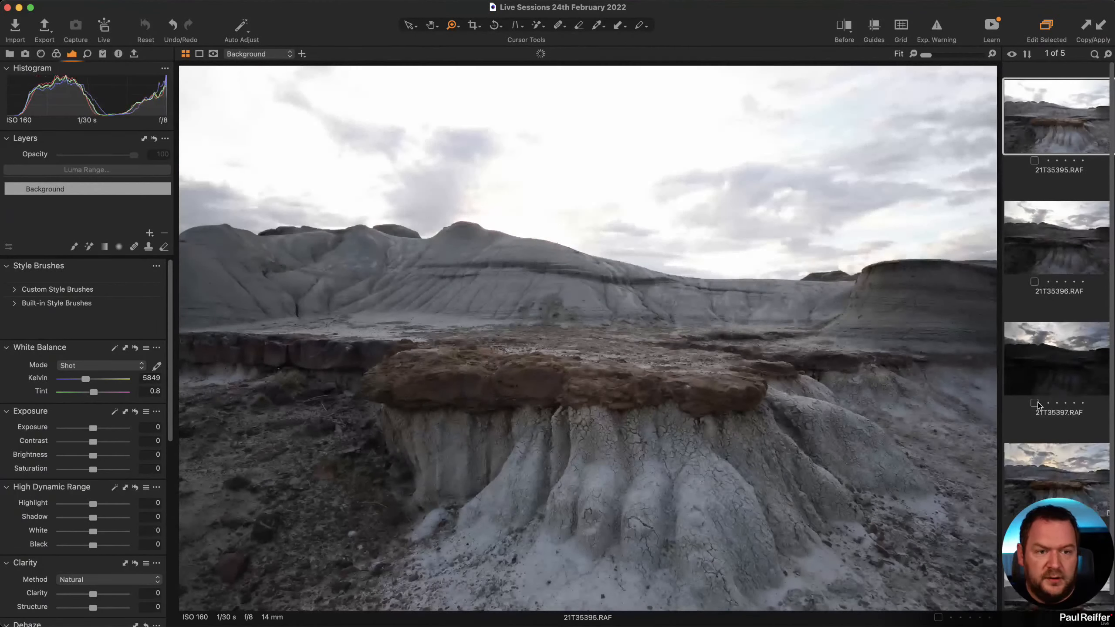
# Examine the bright sky above the hill in 21T35397.RAF at 200% and return to the whole image.
pyautogui.click(1059, 385)
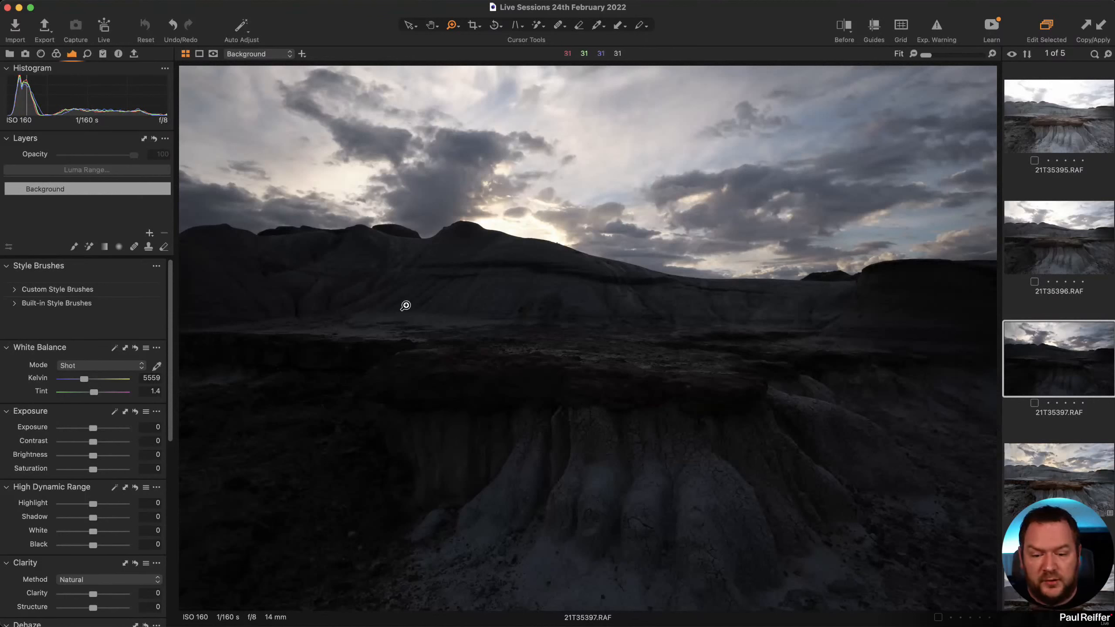
pyautogui.click(512, 223)
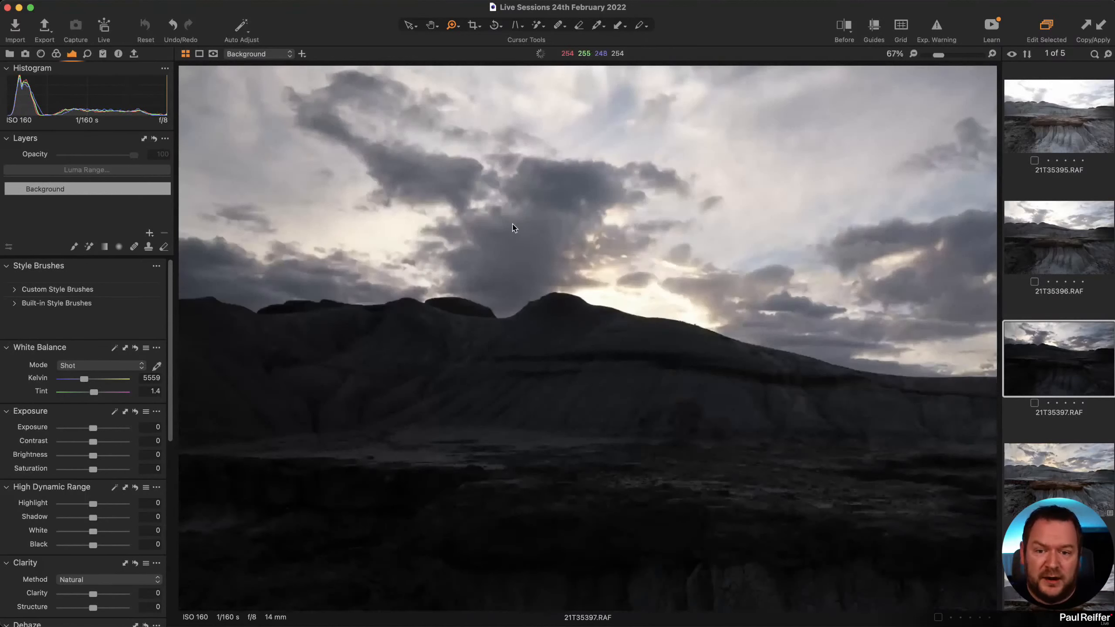
pyautogui.click(548, 317)
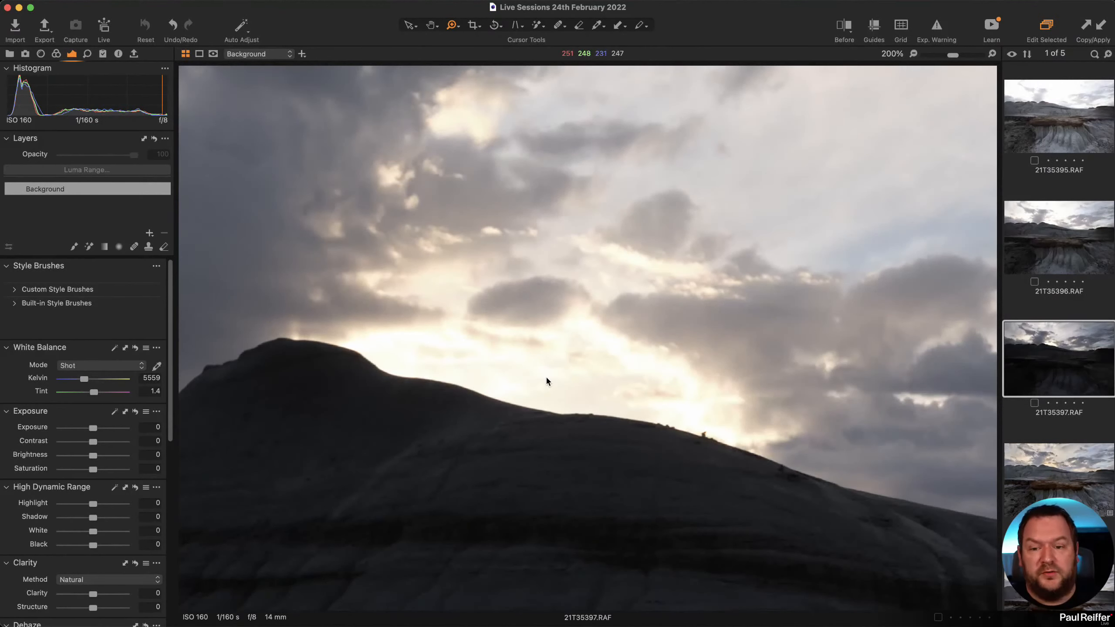
pyautogui.scroll(-4, 547, 379)
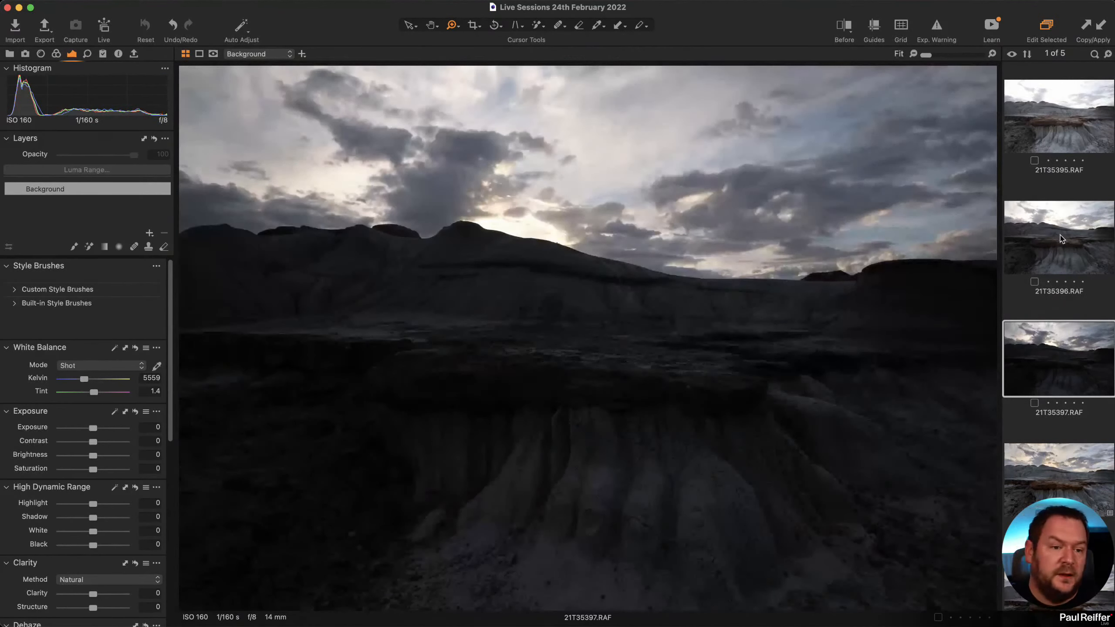
# Compare the sky and foreground exposure of the unadjusted frames 21T35395.RAF, 21T35396.RAF and 21T35397.RAF by switching between them.
pyautogui.click(1062, 239)
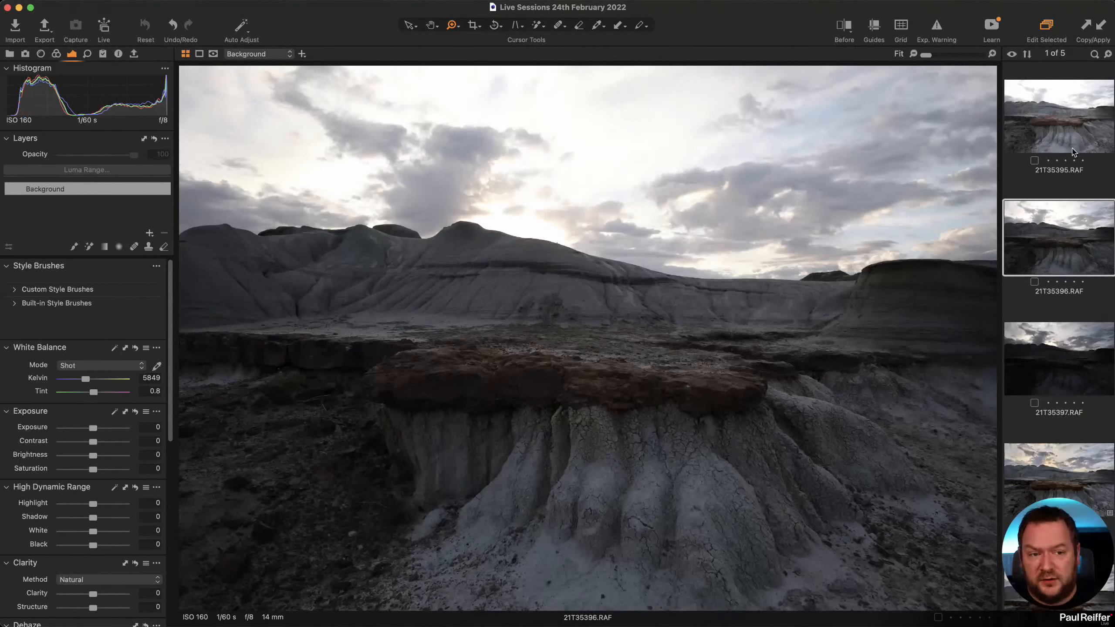
pyautogui.press('Up')
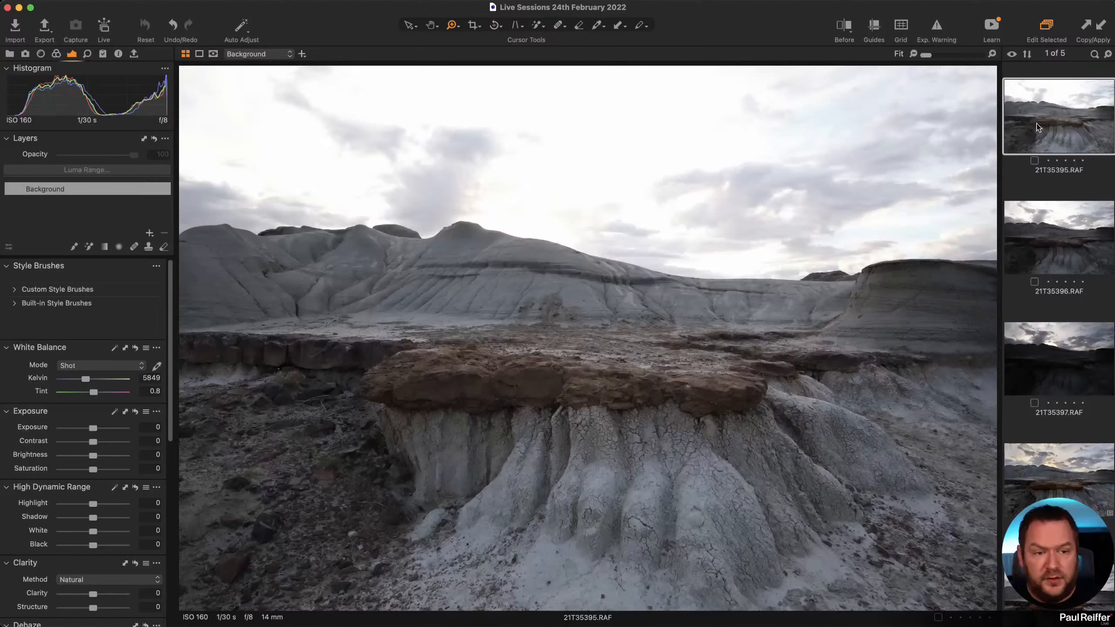
pyautogui.click(1033, 251)
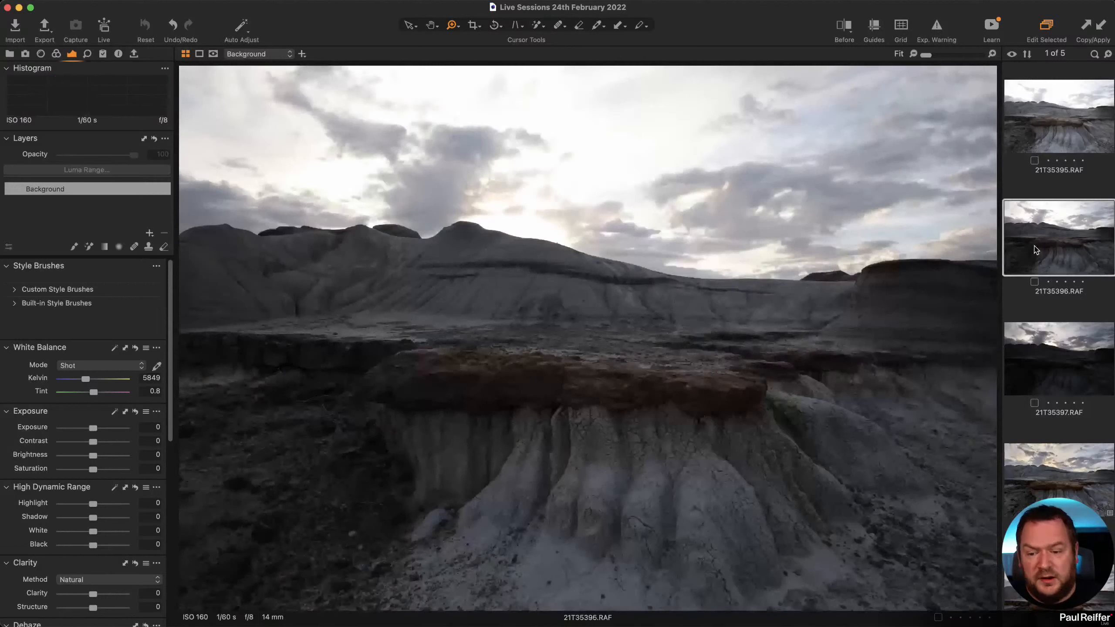
pyautogui.click(1051, 363)
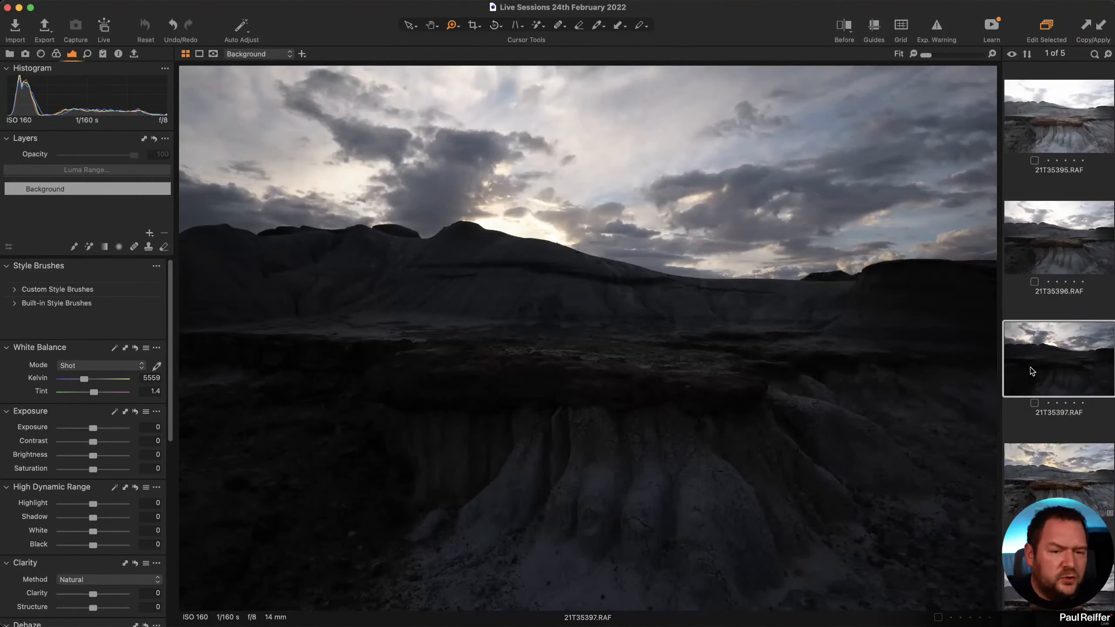
pyautogui.click(1047, 242)
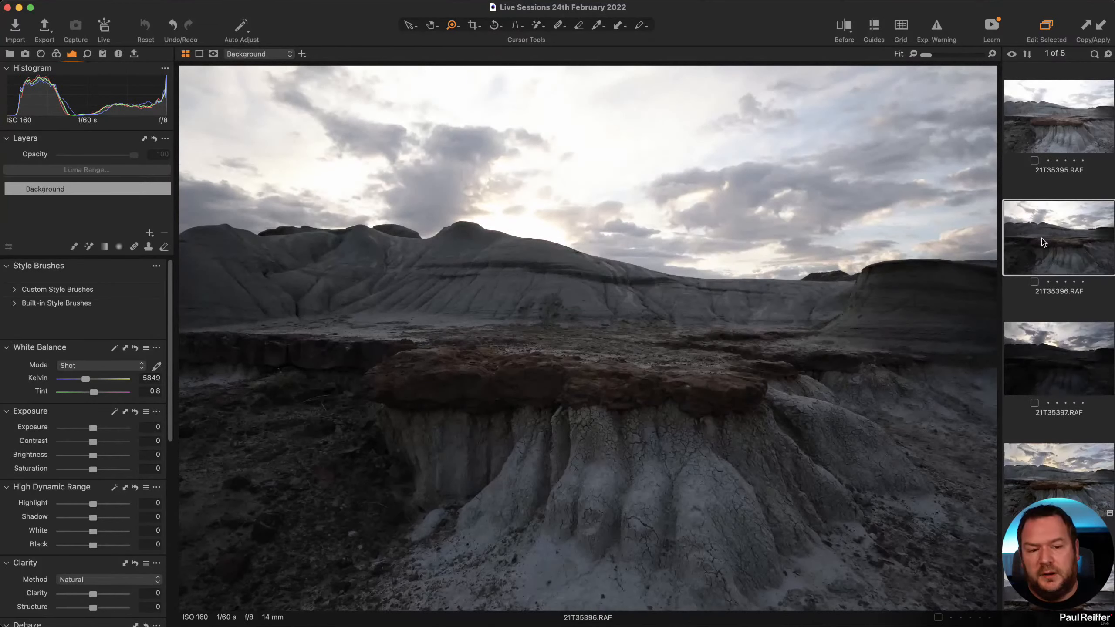
pyautogui.click(1045, 373)
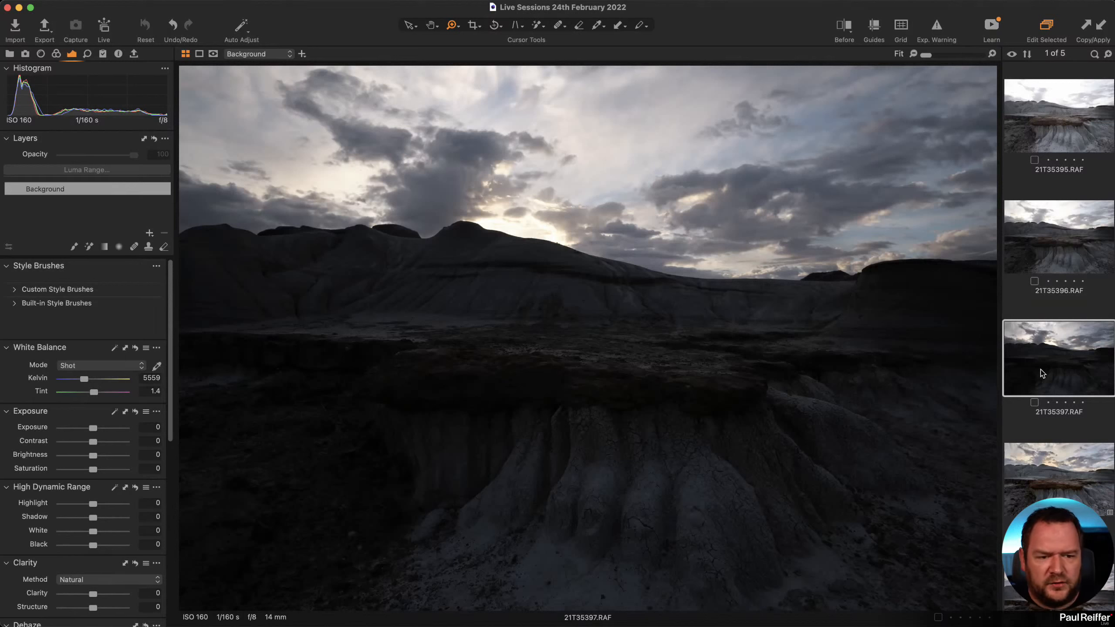
pyautogui.click(1056, 236)
pyautogui.click(1054, 128)
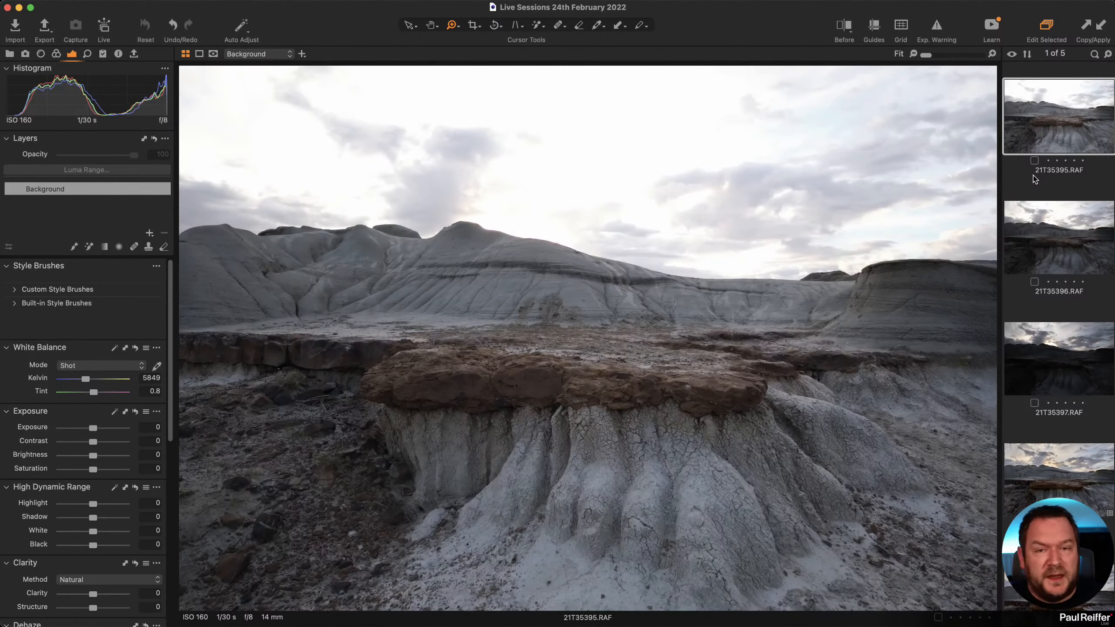
pyautogui.click(1058, 248)
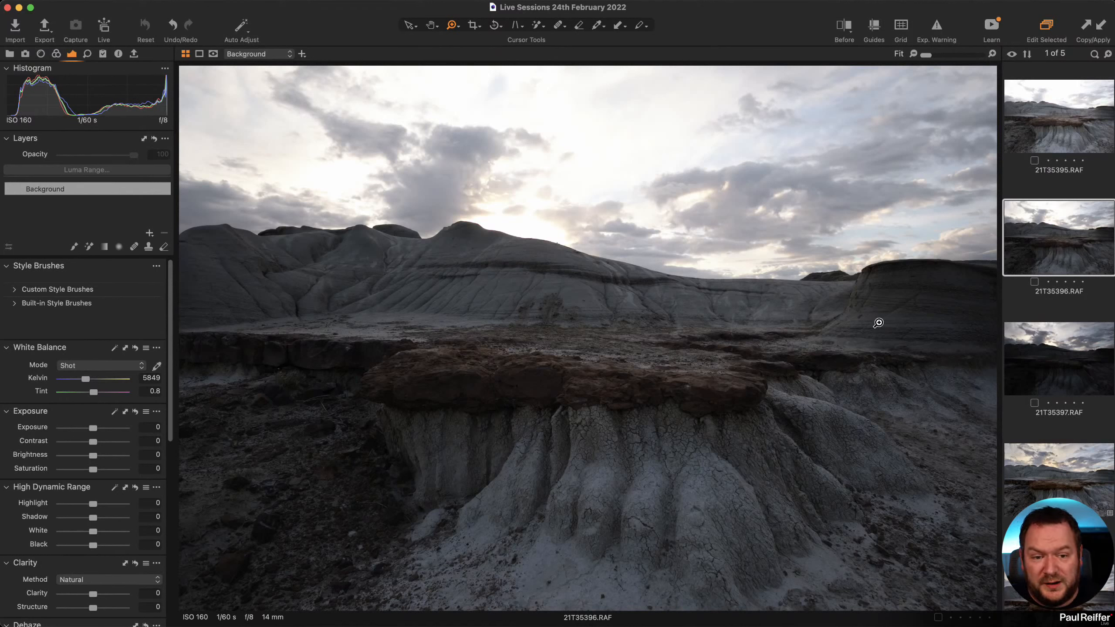
# Set the highlight to -64 and the white to -97 in the High Dynamic Range adjustments of 21T35397_HDR 3.dng.
pyautogui.scroll(-2, 1087, 604)
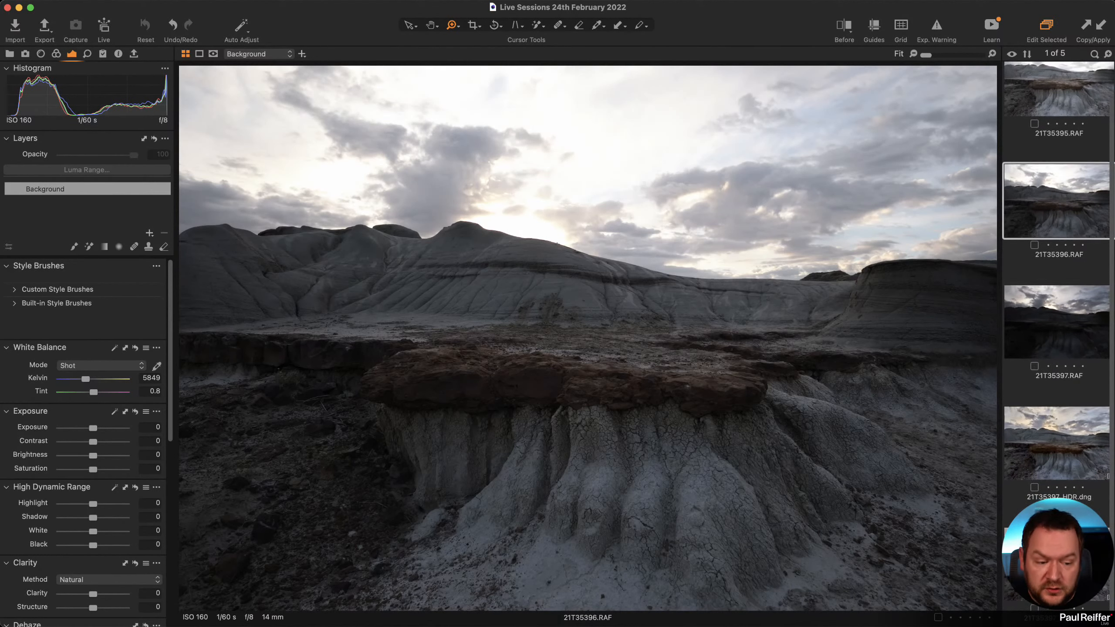
pyautogui.click(1087, 605)
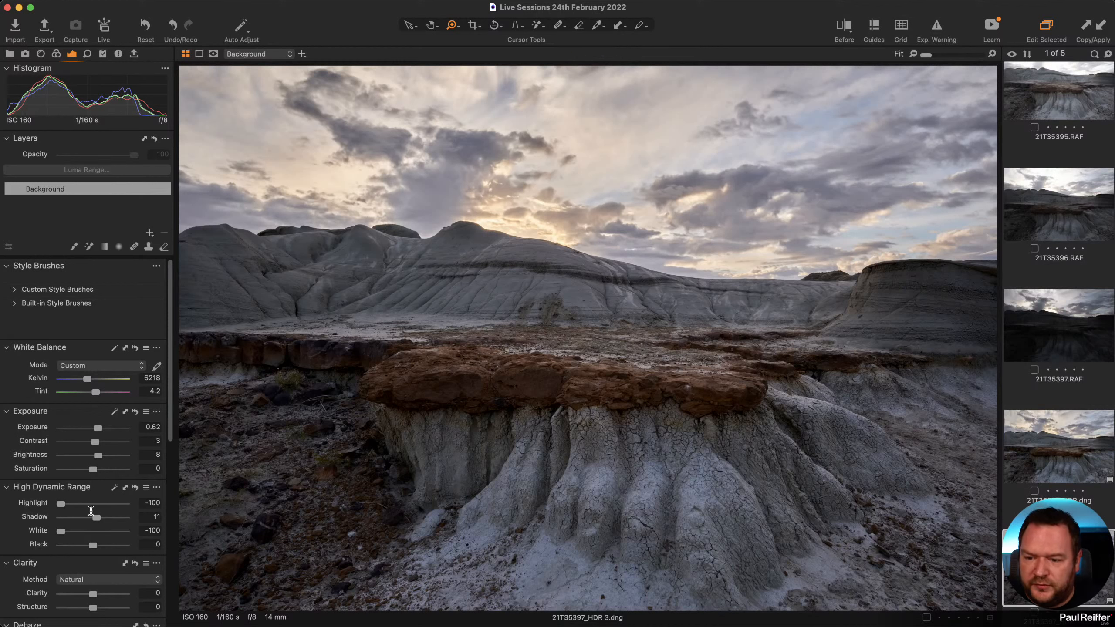
pyautogui.moveTo(62, 504)
pyautogui.mouseDown()
pyautogui.moveTo(89, 507)
pyautogui.moveTo(65, 536)
pyautogui.moveTo(72, 505)
pyautogui.mouseUp()
pyautogui.moveTo(67, 531); pyautogui.dragTo(62, 532)
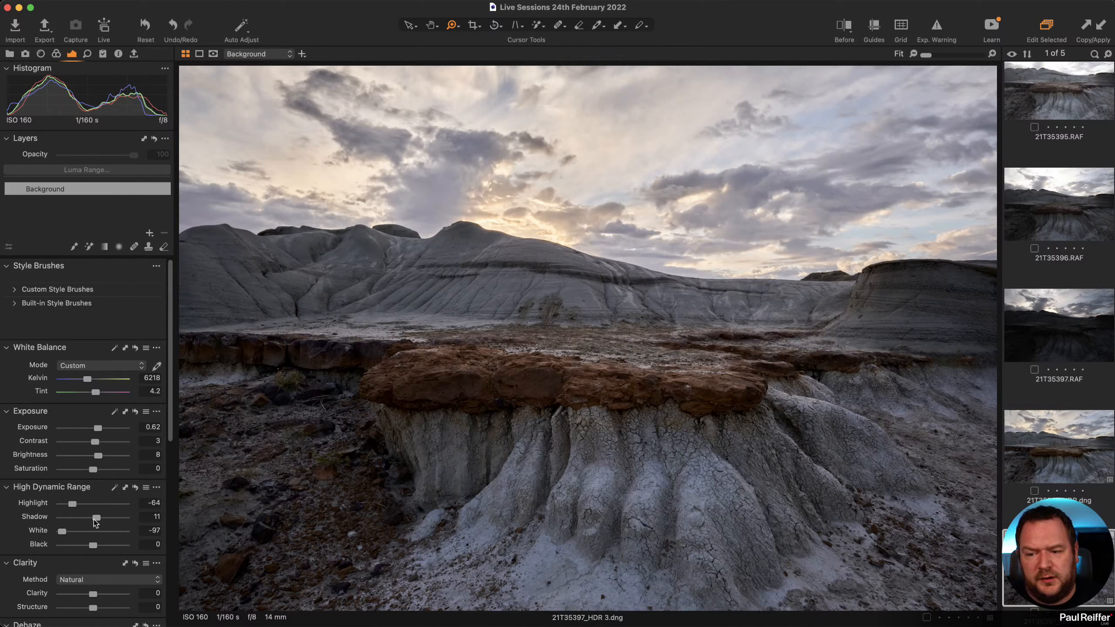
pyautogui.moveTo(97, 521); pyautogui.dragTo(96, 519)
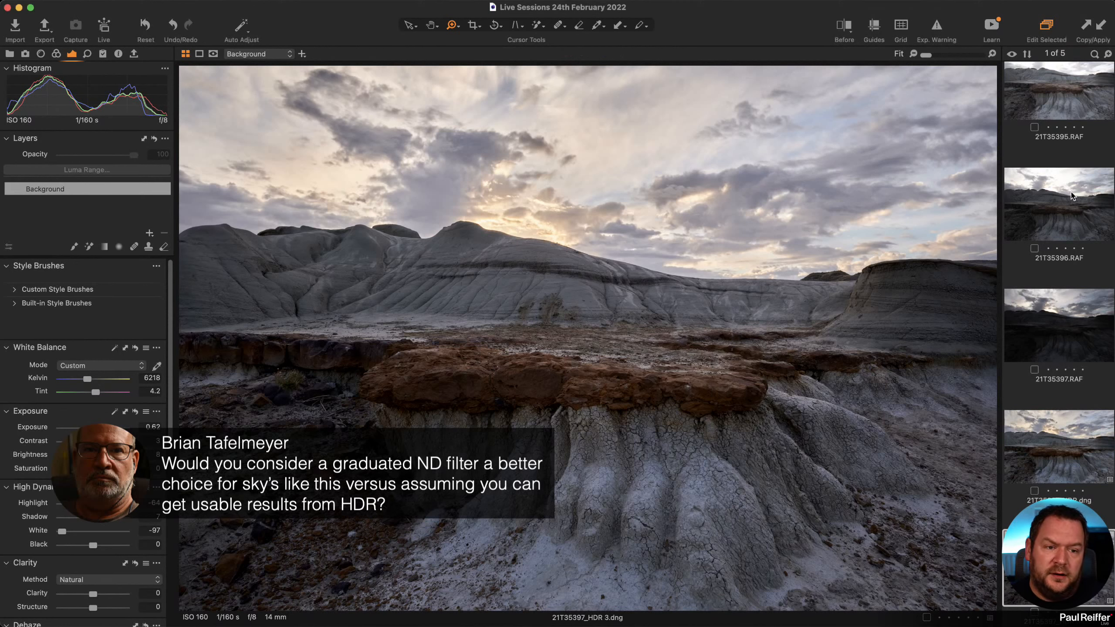
# Adjust 21T35397.RAF to highlight -100, shadow 50, white -94, exposure 0.28, brightness 6, saturation 27, white balance 5893 Kelvin and tint 2.8.
pyautogui.click(1041, 215)
pyautogui.click(1037, 337)
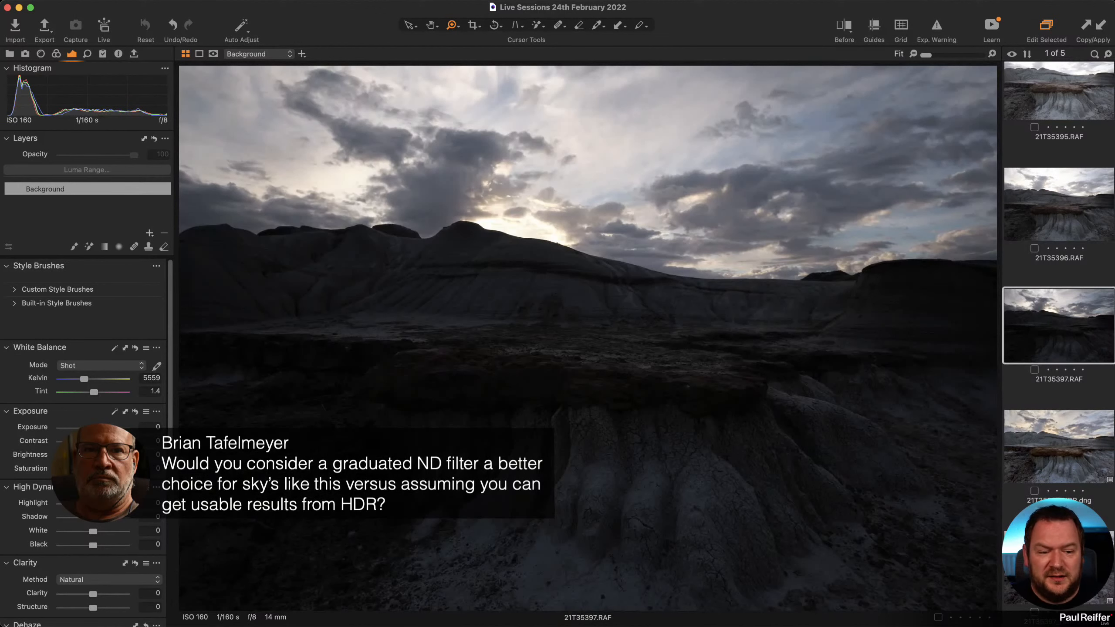
pyautogui.click(1043, 554)
pyautogui.click(1057, 316)
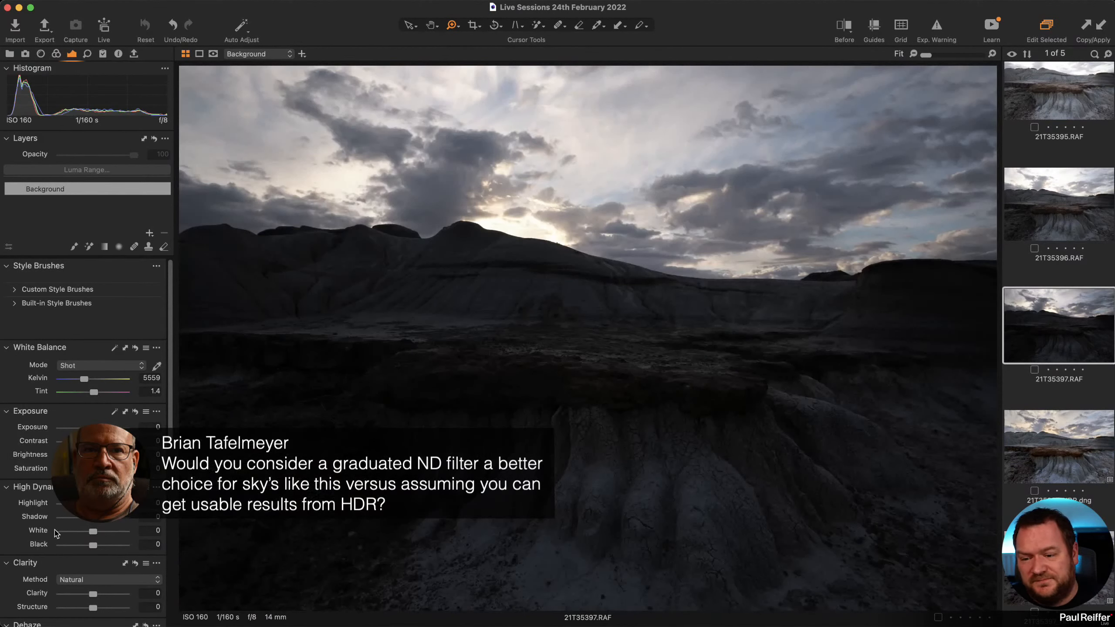
pyautogui.moveTo(93, 504); pyautogui.dragTo(111, 517)
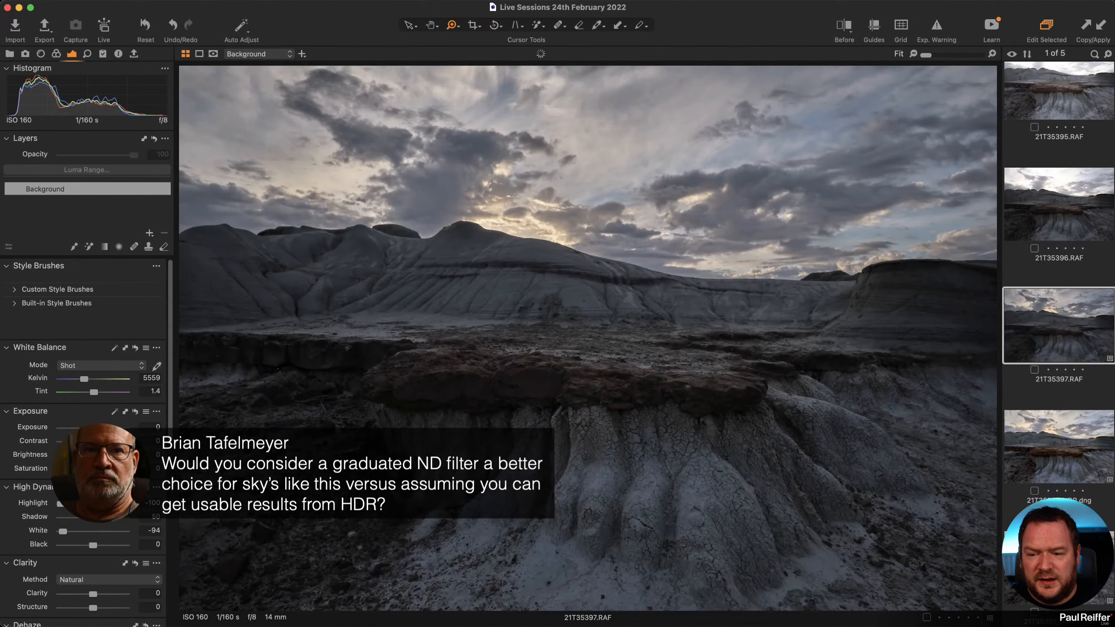
pyautogui.moveTo(93, 468); pyautogui.dragTo(103, 468)
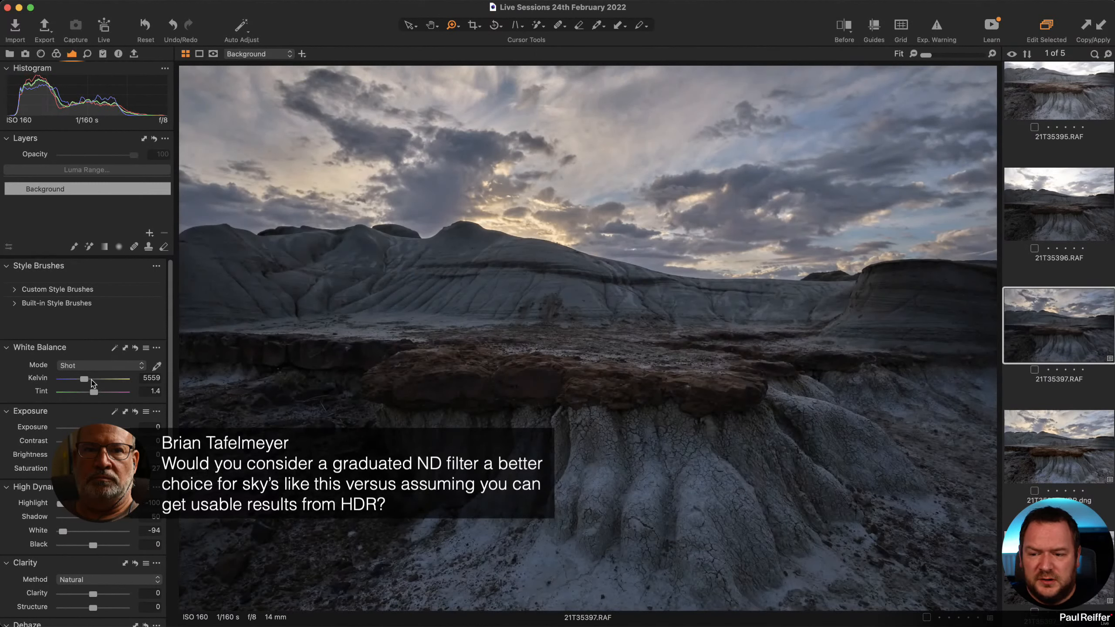
pyautogui.moveTo(84, 378); pyautogui.dragTo(94, 392)
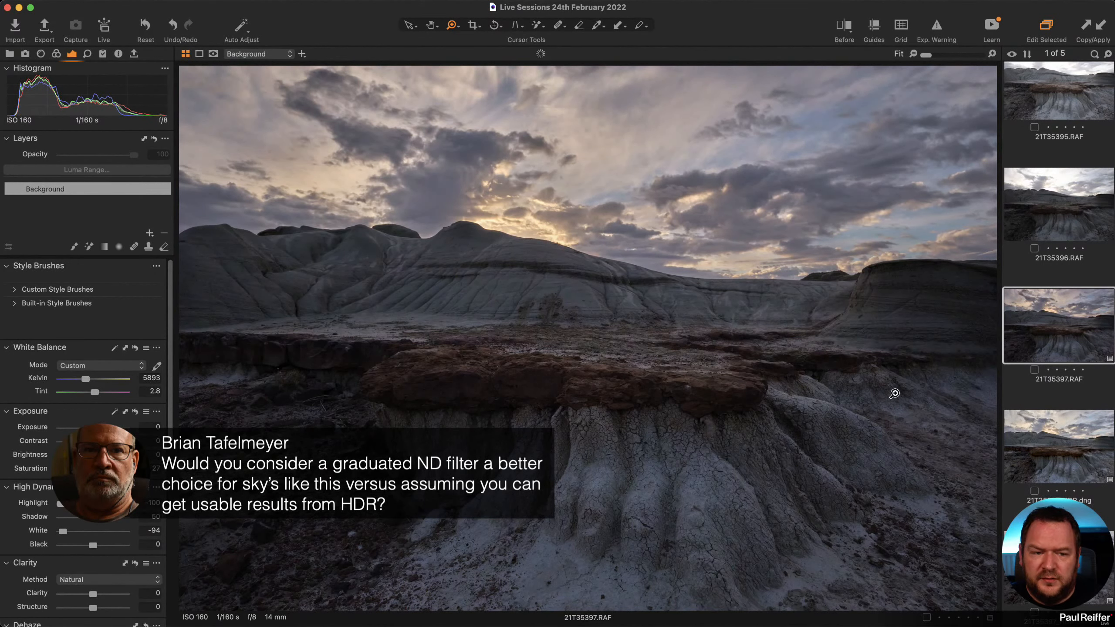
# Compare the adjusted single frame 21T35397.RAF with the merged 21T35397_HDR 3.dng by switching between them.
pyautogui.click(1062, 558)
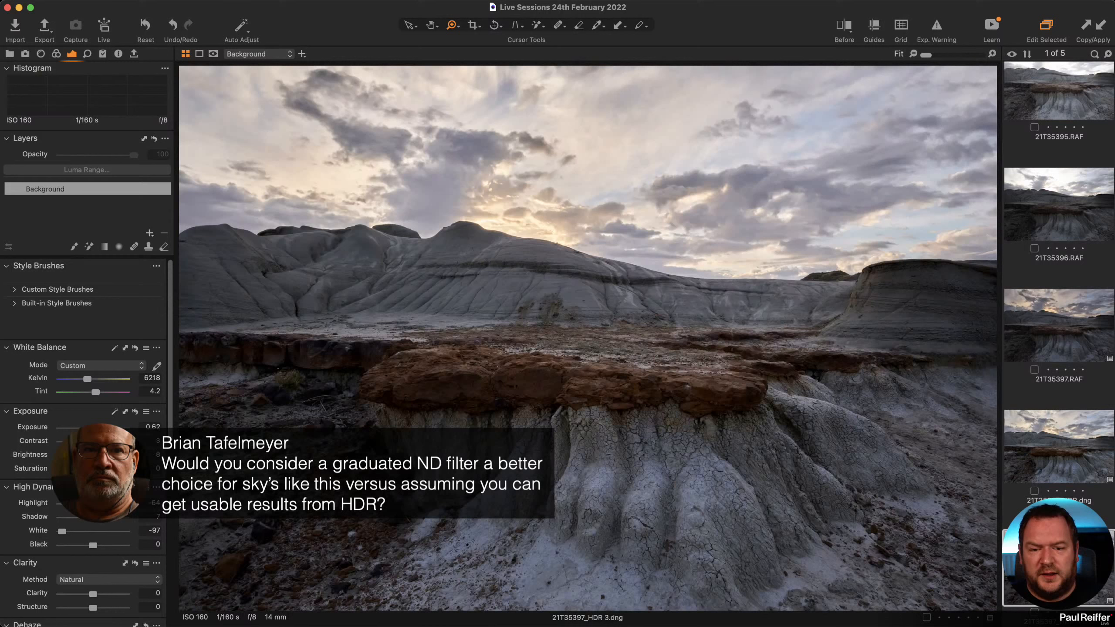
pyautogui.click(1048, 349)
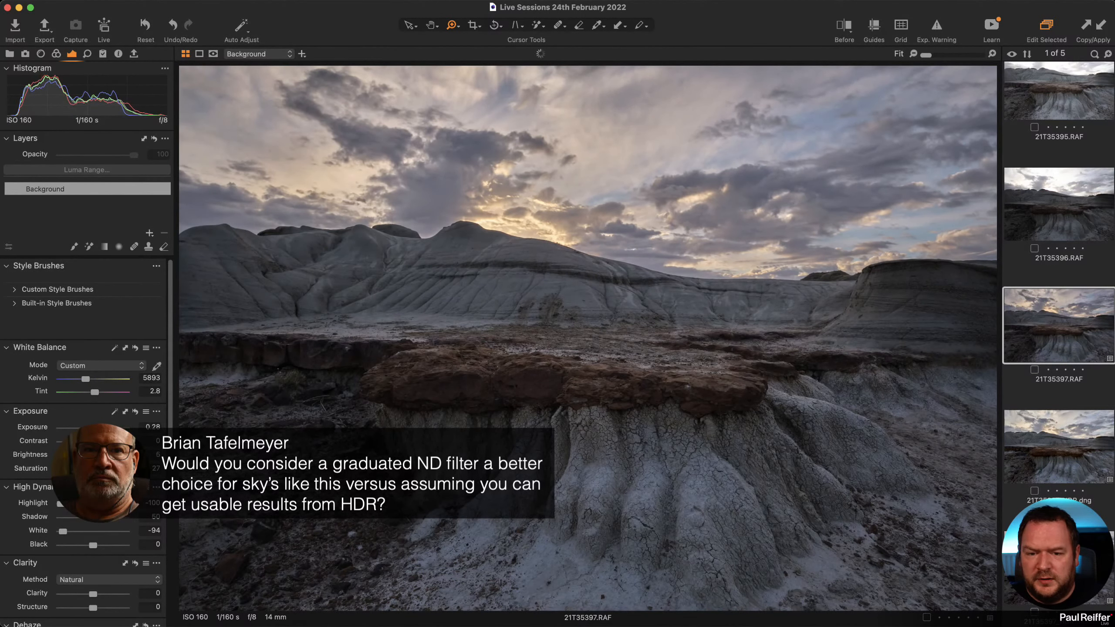
pyautogui.click(1059, 562)
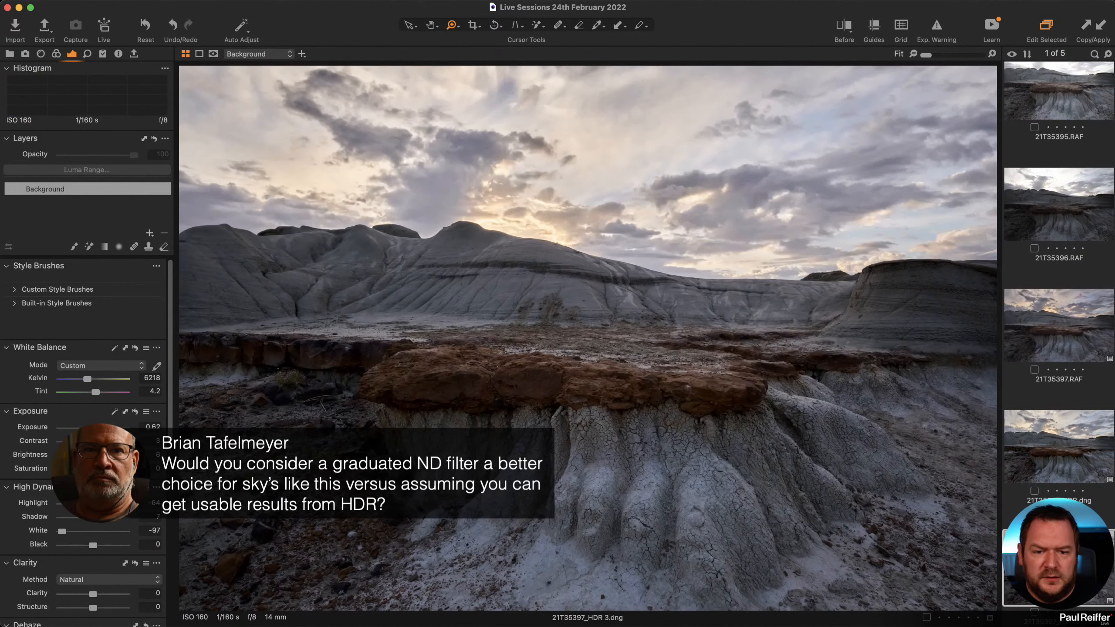
pyautogui.click(1059, 328)
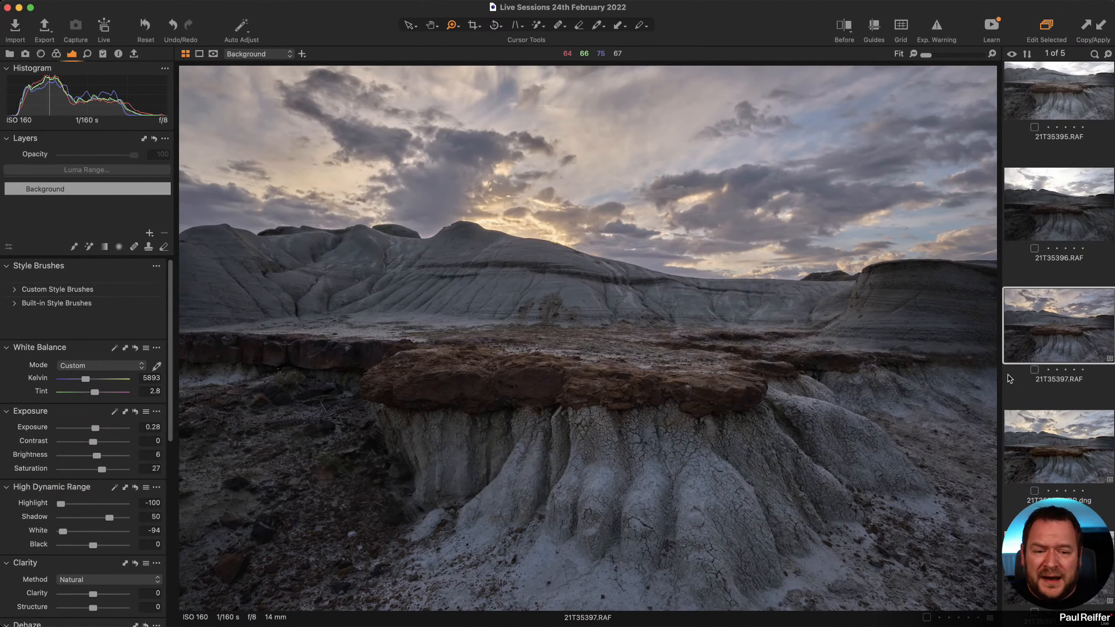
# Add an adjustment layer to 21T35397_HDR 3.dng and mask its sky with a linear gradient that fades out across the hills.
pyautogui.click(1098, 592)
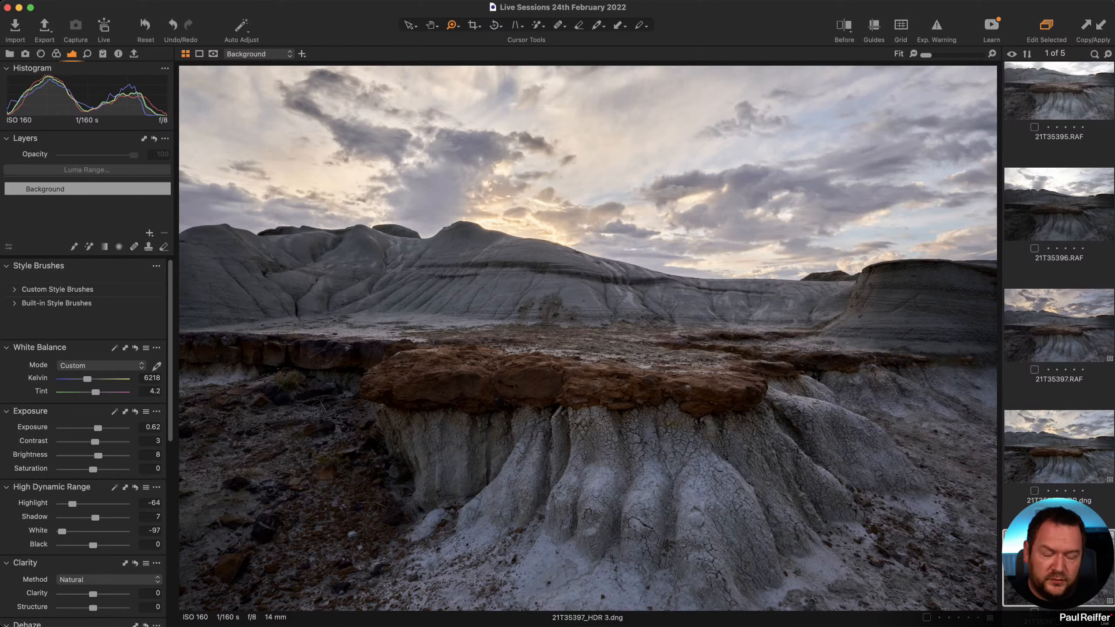
pyautogui.click(150, 233)
pyautogui.click(104, 246)
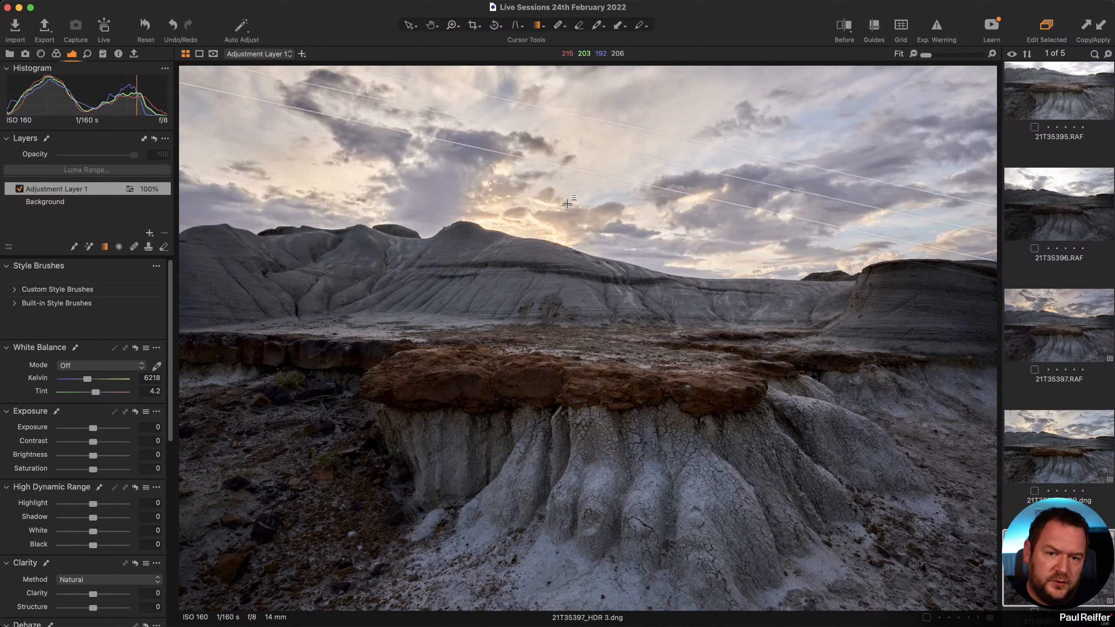
pyautogui.moveTo(586, 118); pyautogui.dragTo(575, 290)
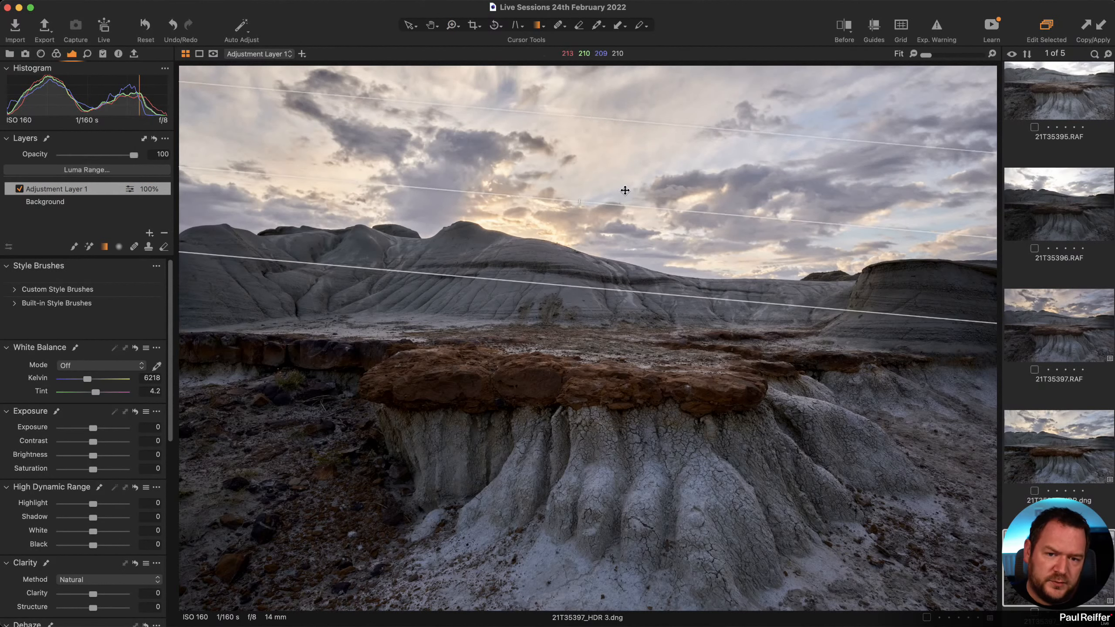
pyautogui.moveTo(625, 190); pyautogui.dragTo(625, 201)
pyautogui.press('m')
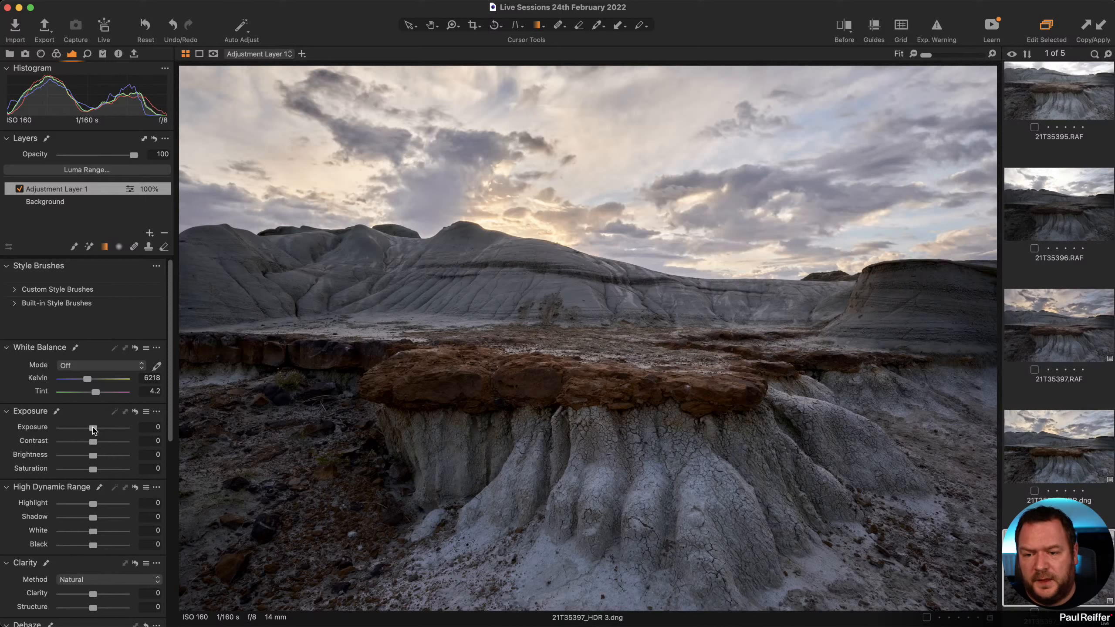
# Set the sky gradient layer's exposure to -0.56 and saturation to 16, and set the image's vignetting amount to -0.32.
pyautogui.moveTo(93, 428); pyautogui.dragTo(89, 429)
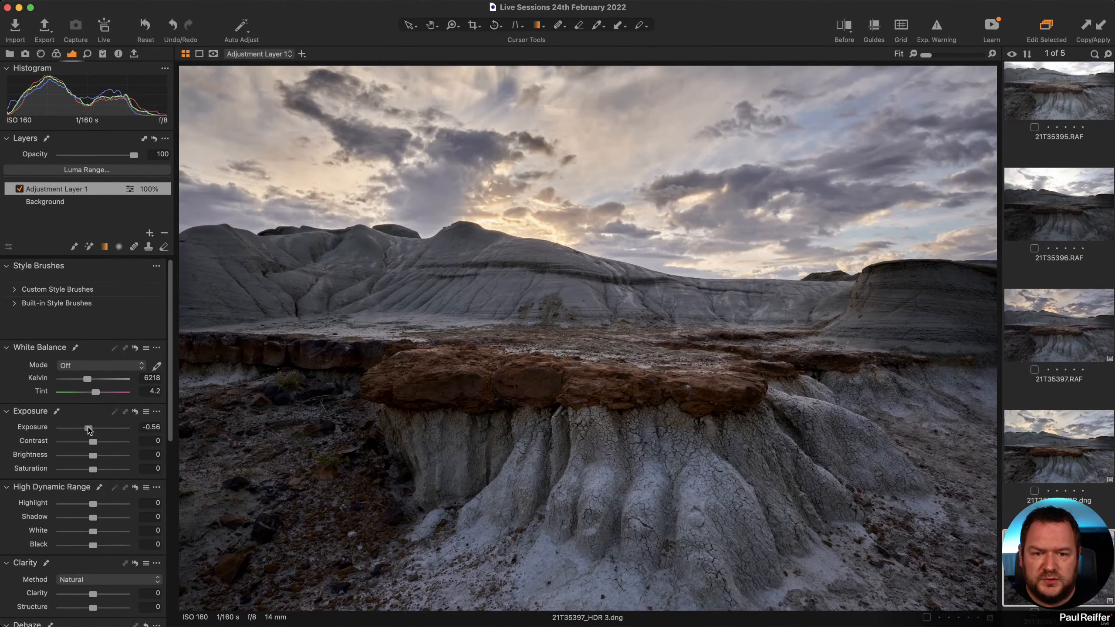
pyautogui.moveTo(96, 474); pyautogui.dragTo(100, 474)
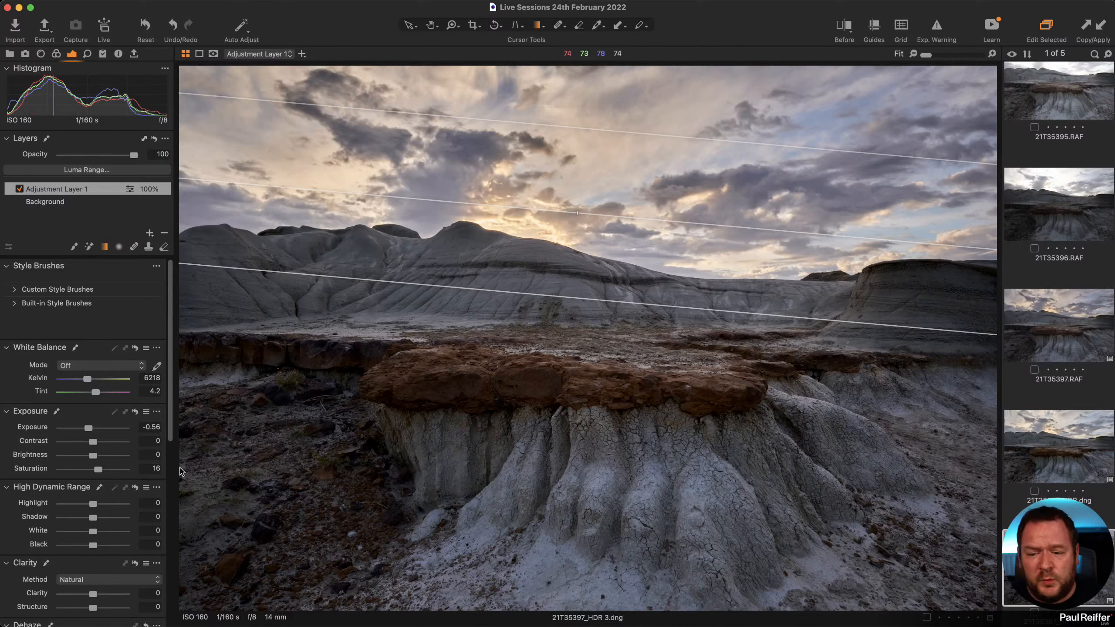
pyautogui.scroll(-10, 94, 597)
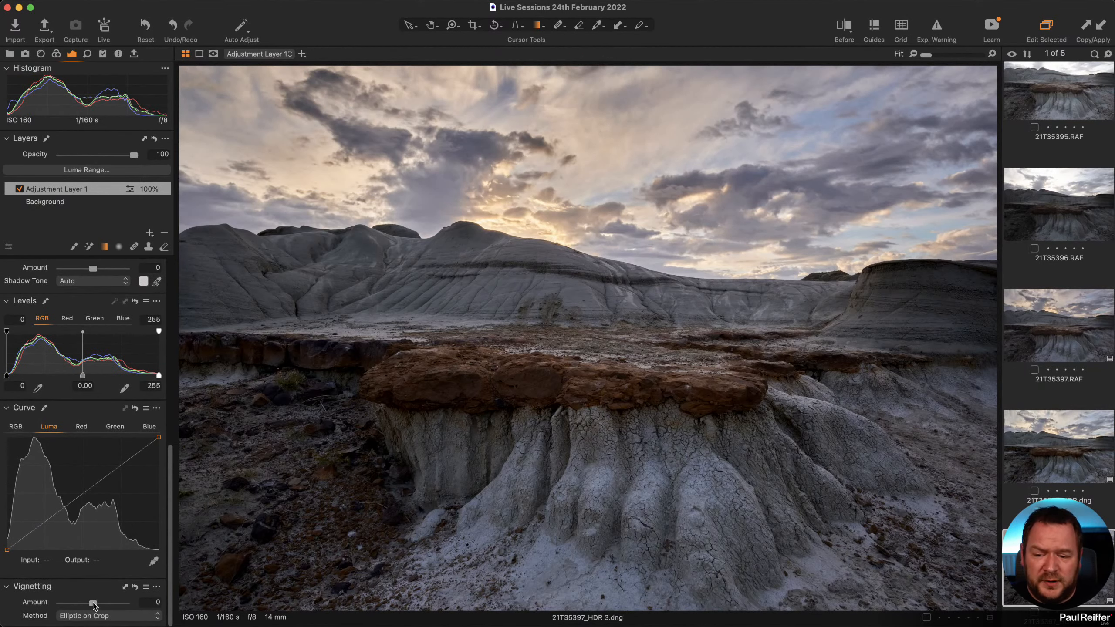
pyautogui.moveTo(93, 603)
pyautogui.mouseDown()
pyautogui.moveTo(80, 604)
pyautogui.moveTo(91, 606)
pyautogui.mouseUp()
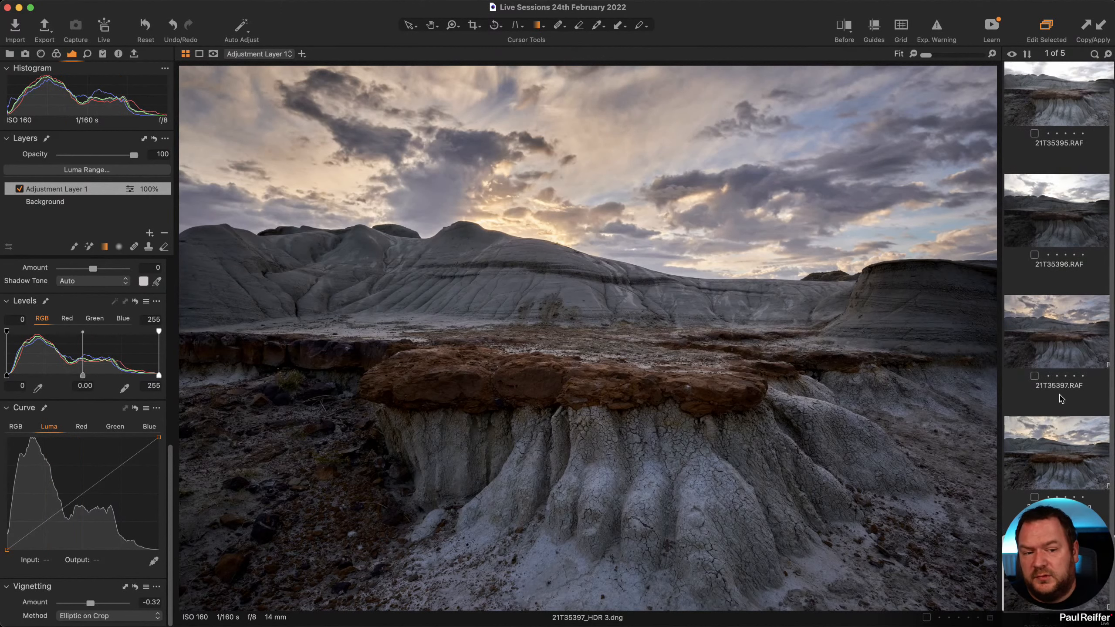
# Compare 21T35397_HDR.dng with the adjusted 21T35397_HDR 3.dng by switching between them.
pyautogui.click(1056, 449)
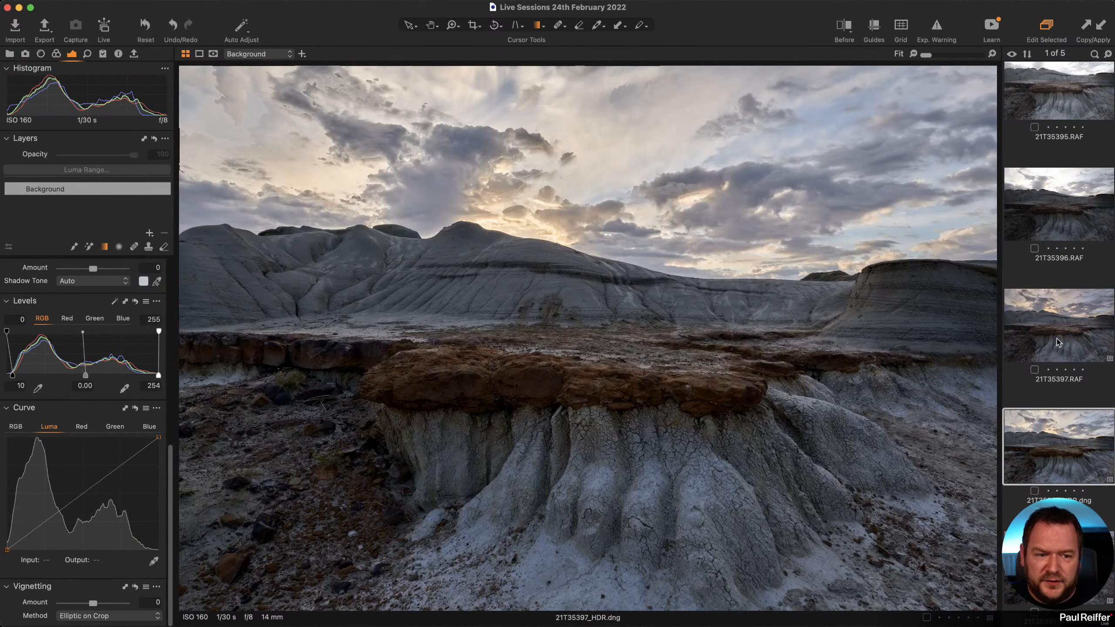
pyautogui.press('Down')
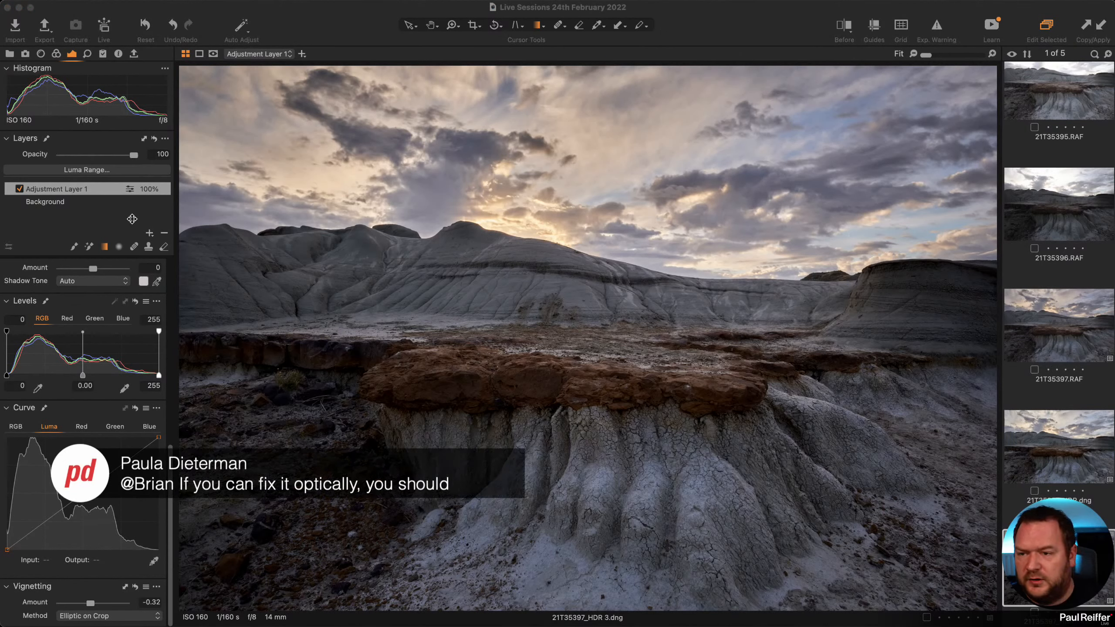
# Open the user collection holding the lightning photo _DSC2828.ARW and show its exposure adjustments.
pyautogui.click(9, 53)
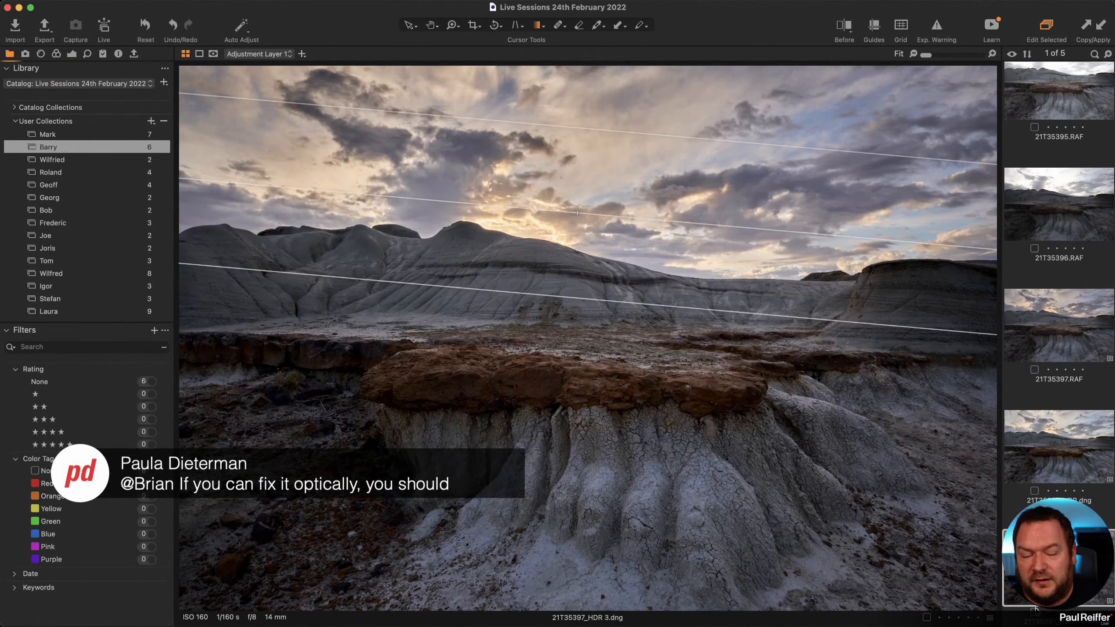
pyautogui.click(72, 160)
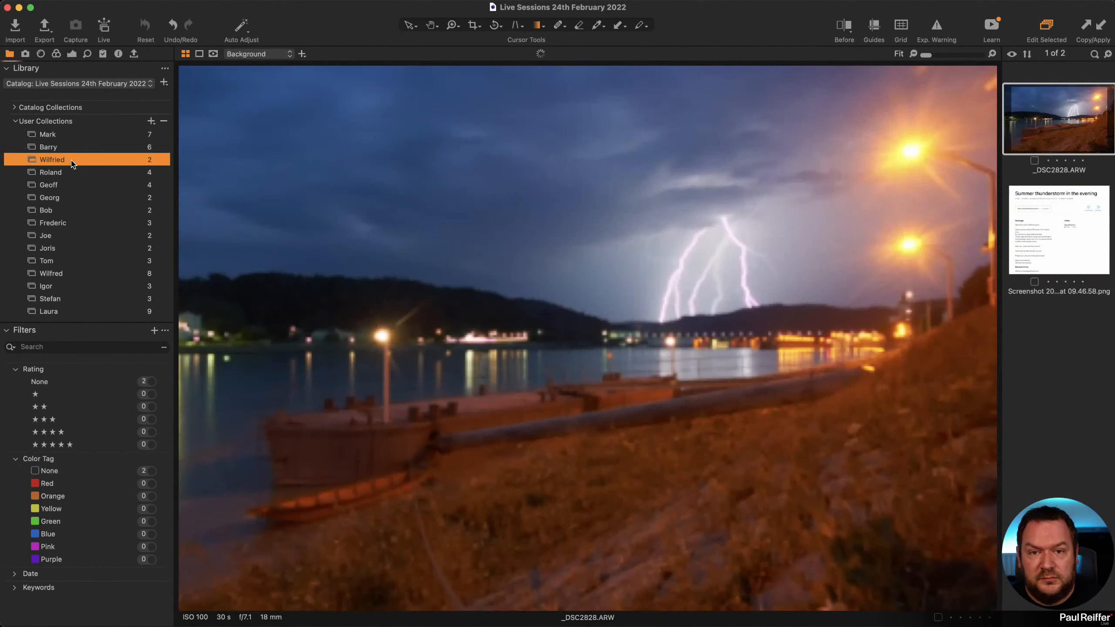
pyautogui.click(71, 55)
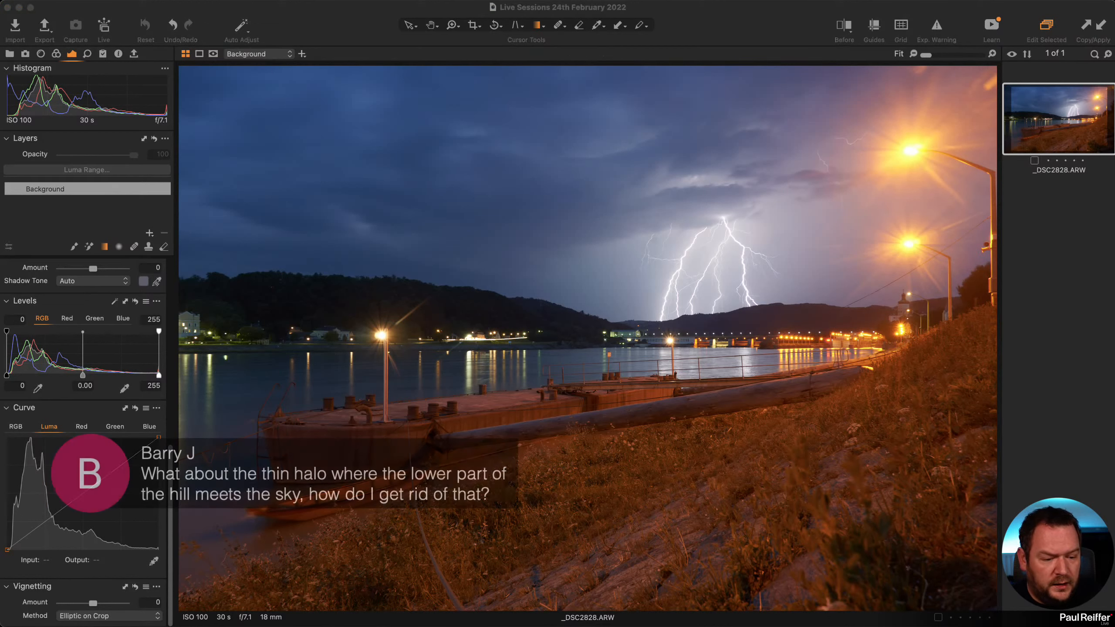
# Return to 21T35397_HDR 3.dng in its collection and examine the hill's edge against the sky for a thin halo at high magnification.
pyautogui.click(11, 54)
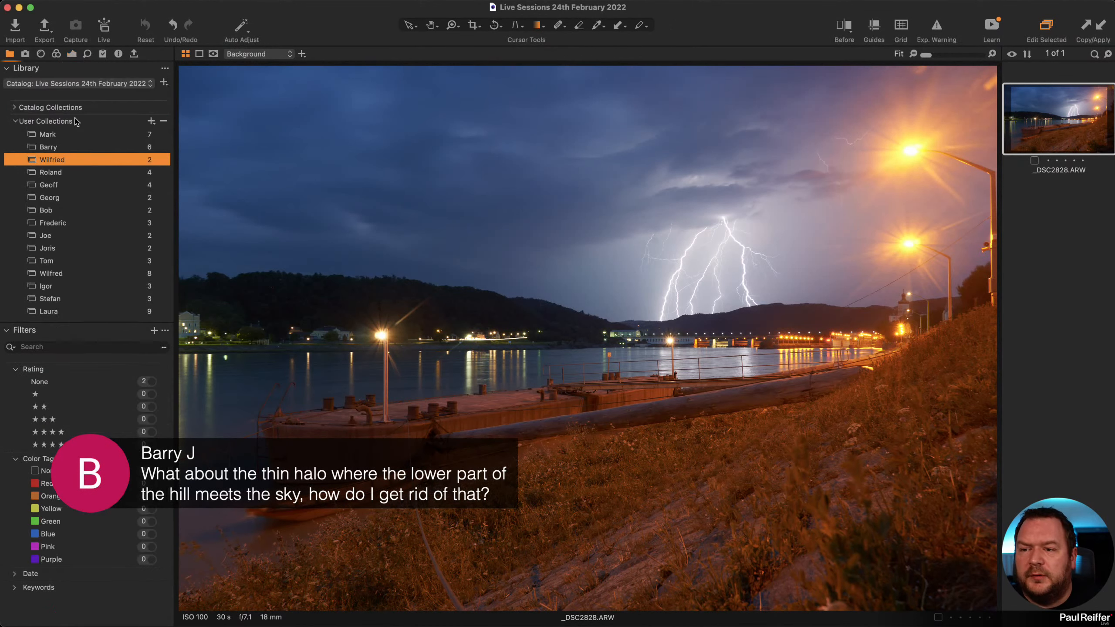
pyautogui.click(61, 147)
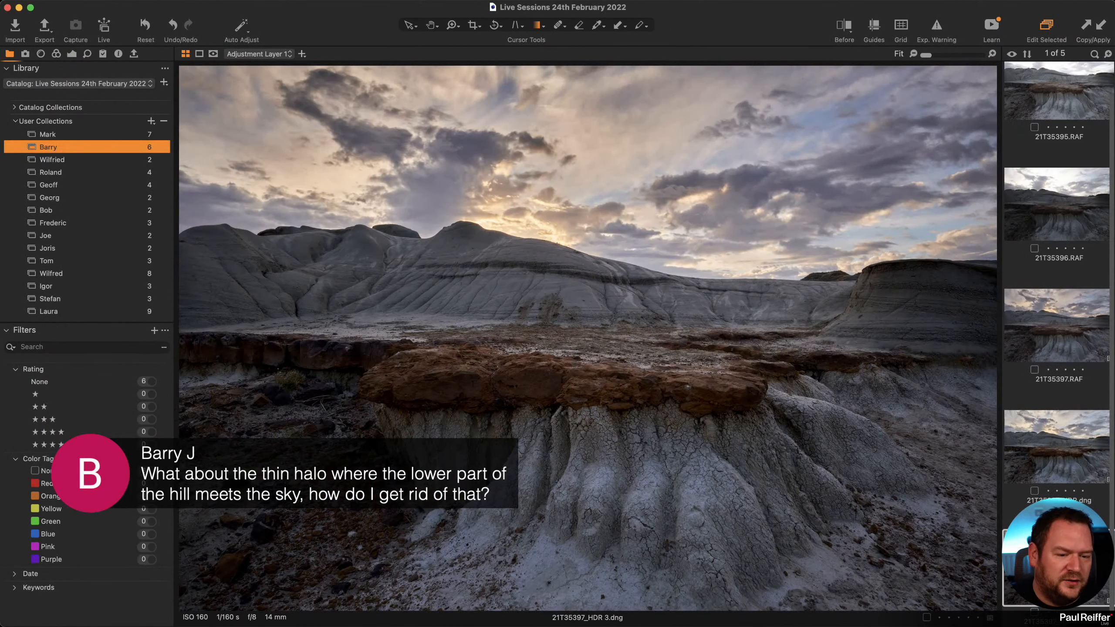
pyautogui.press('z')
pyautogui.moveTo(468, 193); pyautogui.dragTo(618, 296)
pyautogui.moveTo(379, 294); pyautogui.dragTo(621, 304)
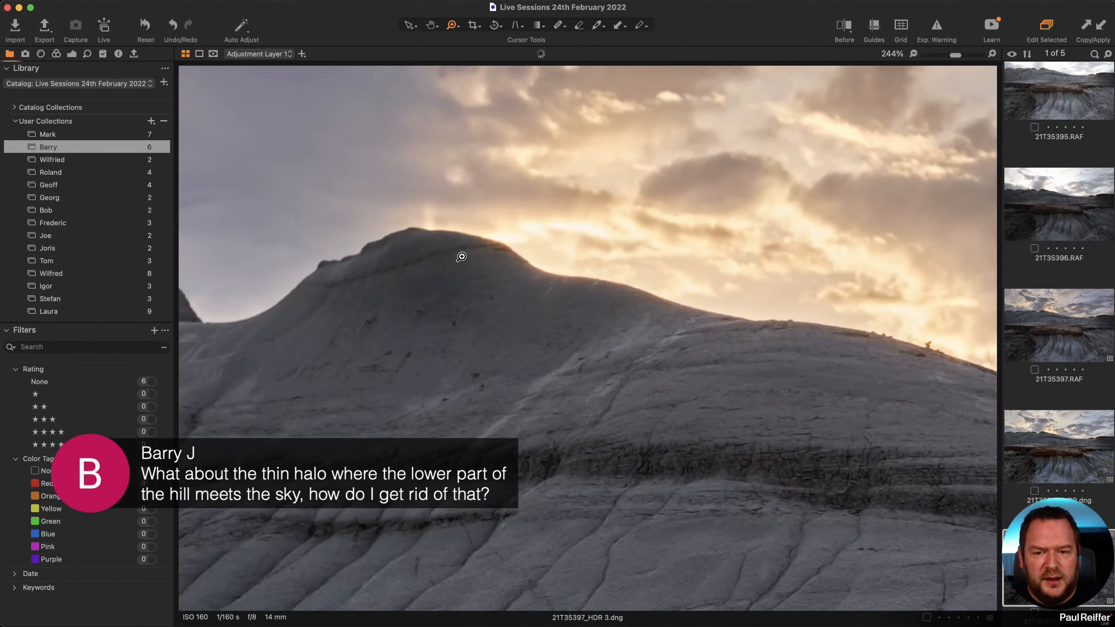
pyautogui.moveTo(748, 359); pyautogui.dragTo(520, 332)
pyautogui.moveTo(840, 382); pyautogui.dragTo(694, 358)
pyautogui.moveTo(571, 352); pyautogui.dragTo(726, 365)
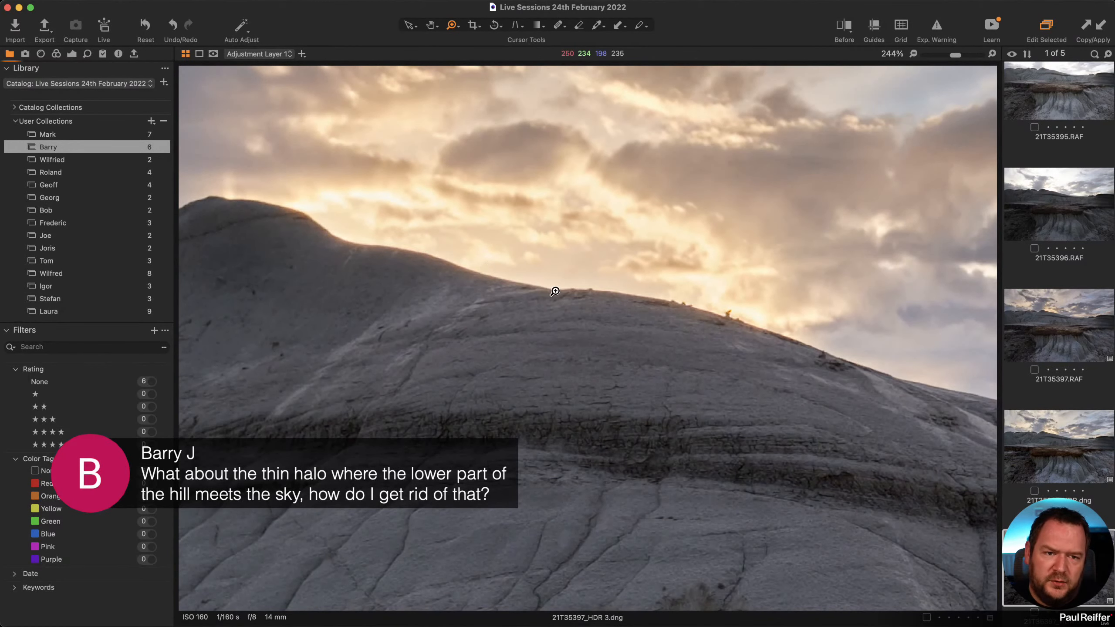
pyautogui.click(436, 347)
pyautogui.click(586, 318)
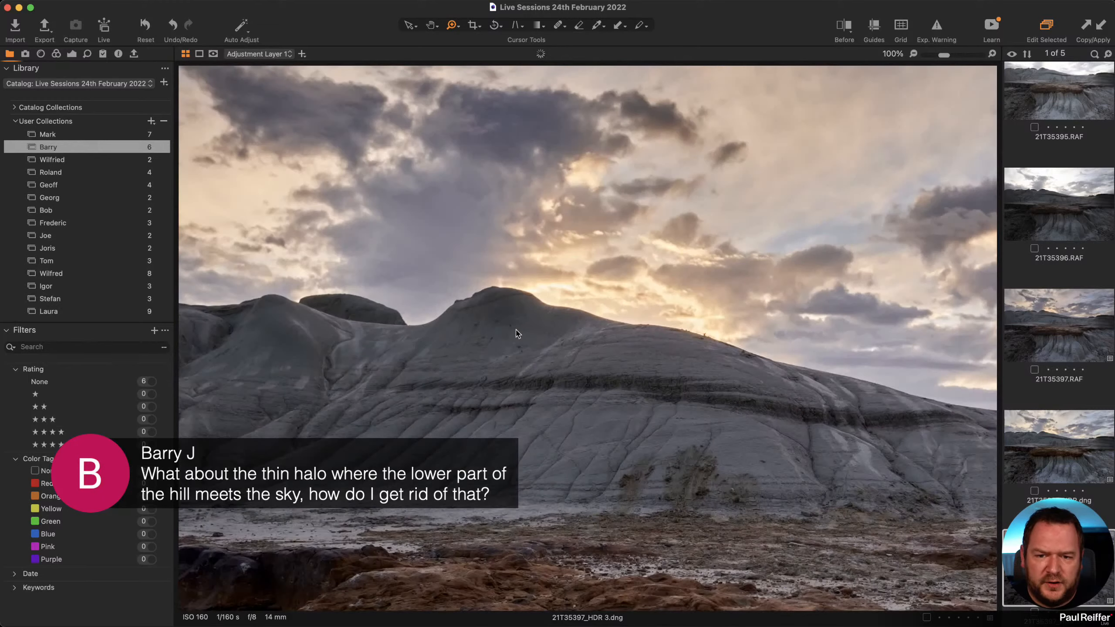
pyautogui.moveTo(523, 336); pyautogui.dragTo(408, 327)
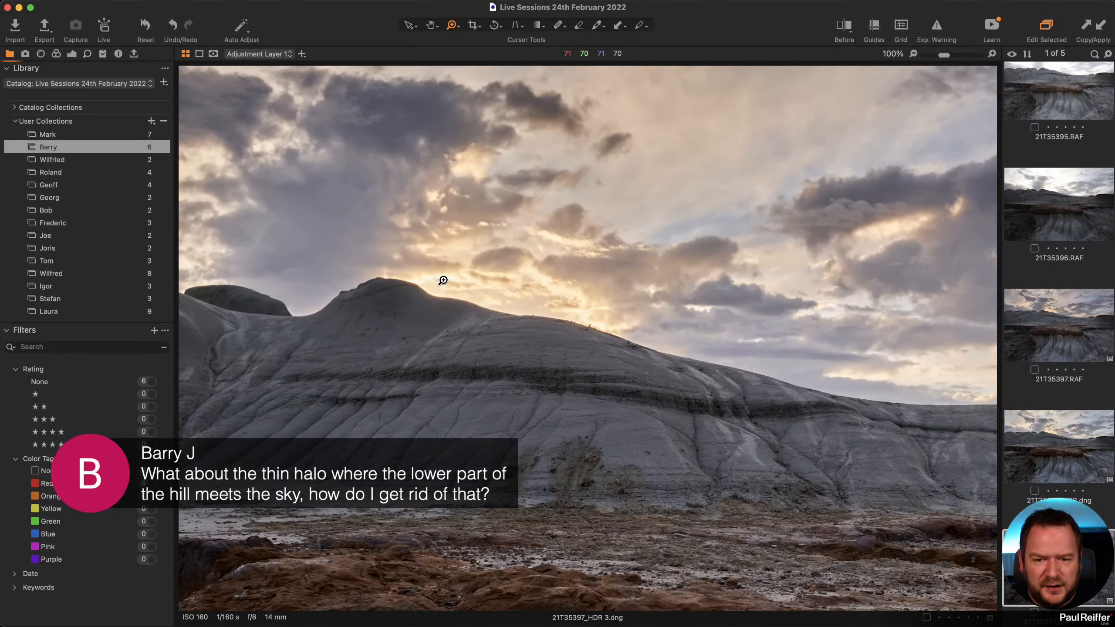
pyautogui.moveTo(443, 280); pyautogui.dragTo(536, 347)
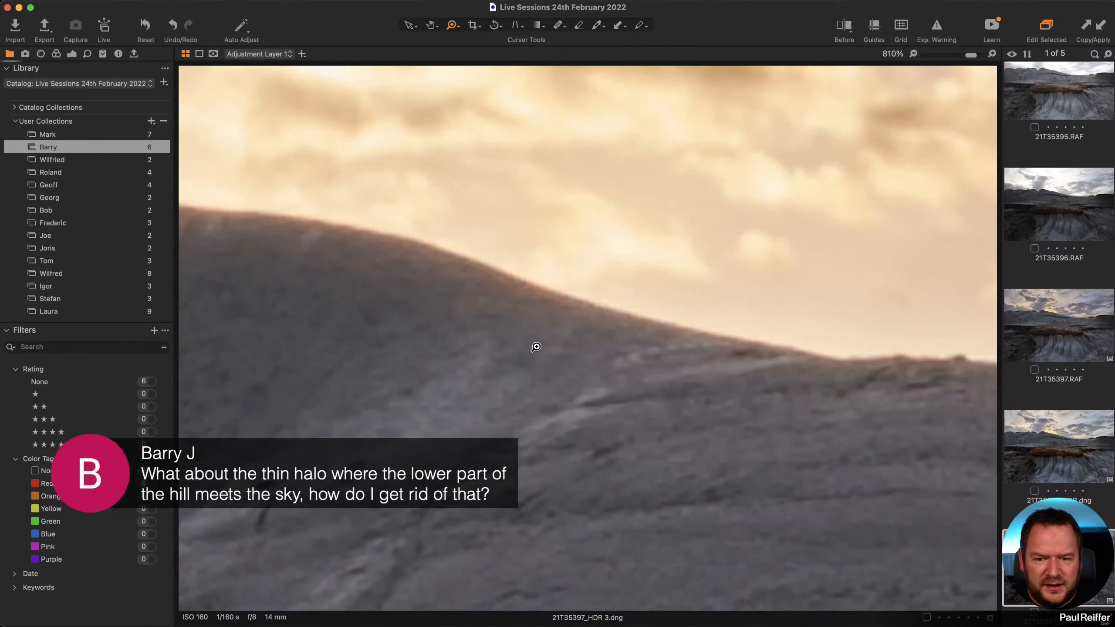
pyautogui.keyDown('alt'); pyautogui.click(583, 300); pyautogui.keyUp('alt')
pyautogui.keyDown('alt'); pyautogui.click(582, 299); pyautogui.keyUp('alt')
pyautogui.keyDown('alt'); pyautogui.click(494, 351); pyautogui.keyUp('alt')
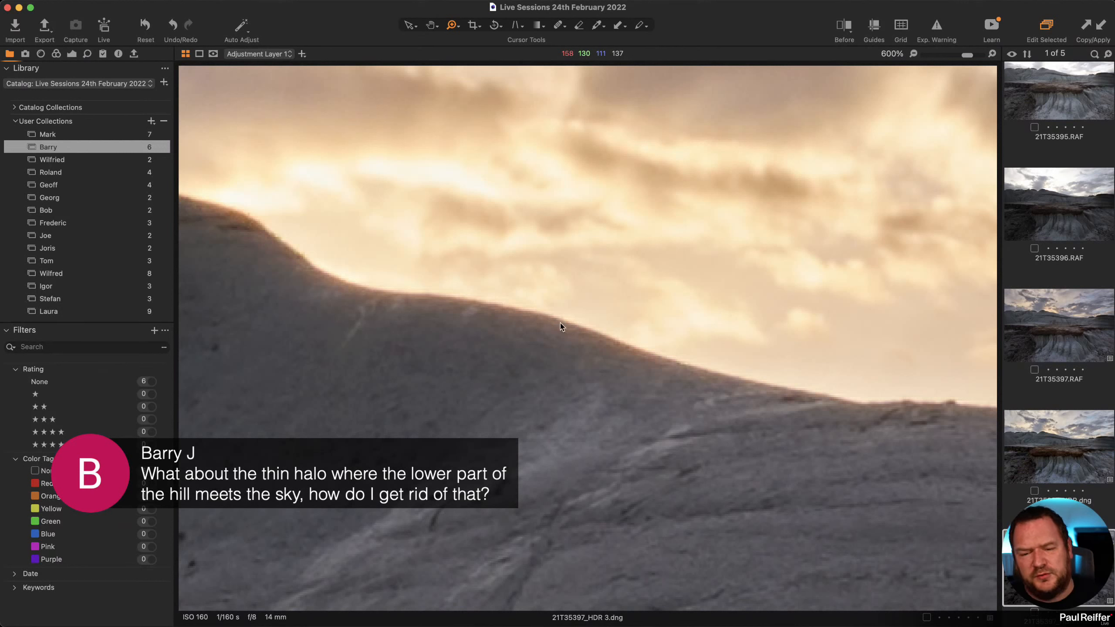
# Try sharpening Halo Suppression at 100 on the sky gradient layer and reset that layer's sharpening.
pyautogui.click(72, 54)
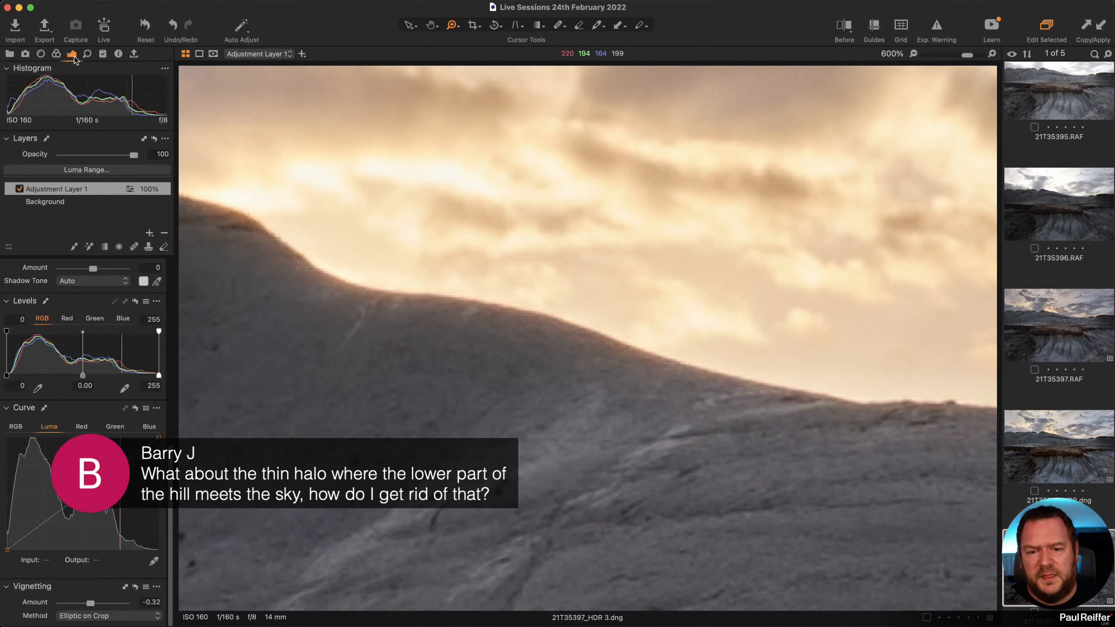
pyautogui.click(88, 54)
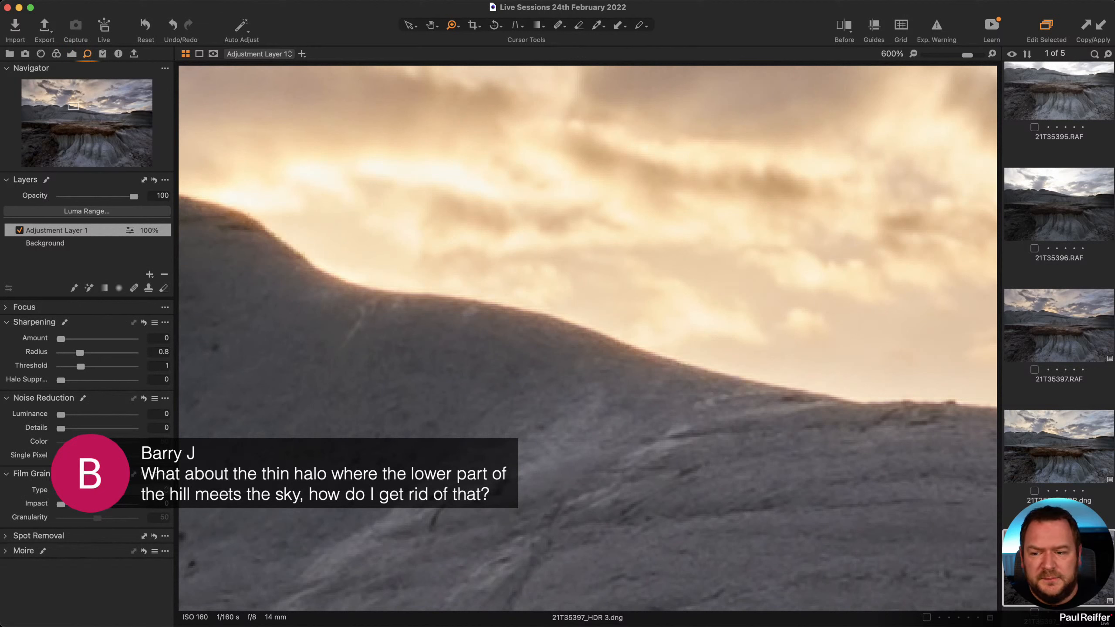
pyautogui.moveTo(61, 382); pyautogui.dragTo(158, 391)
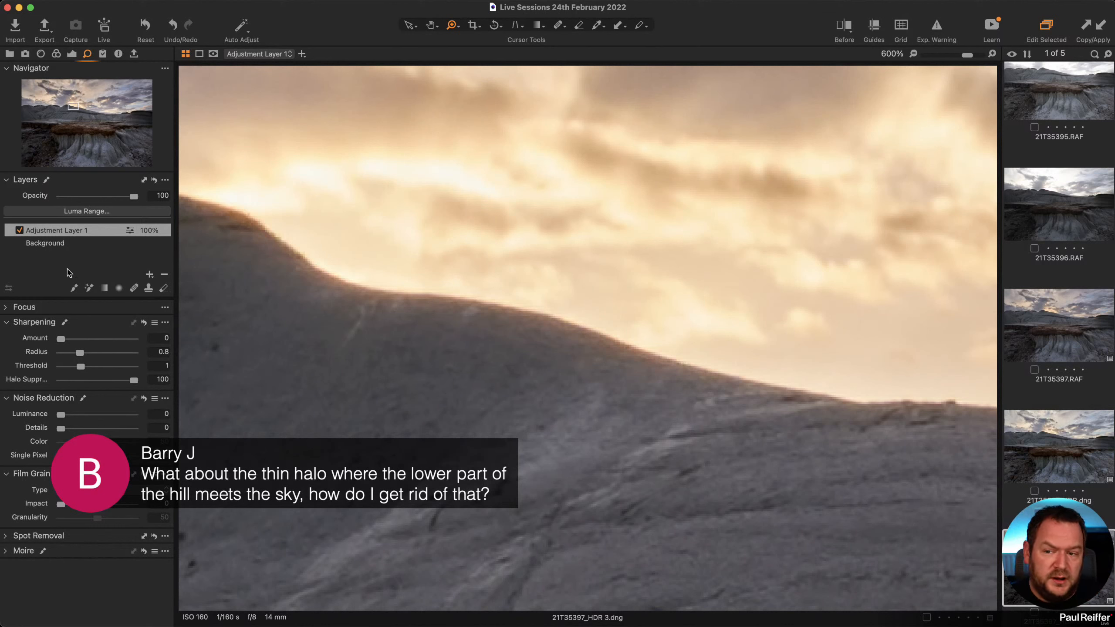
pyautogui.click(145, 323)
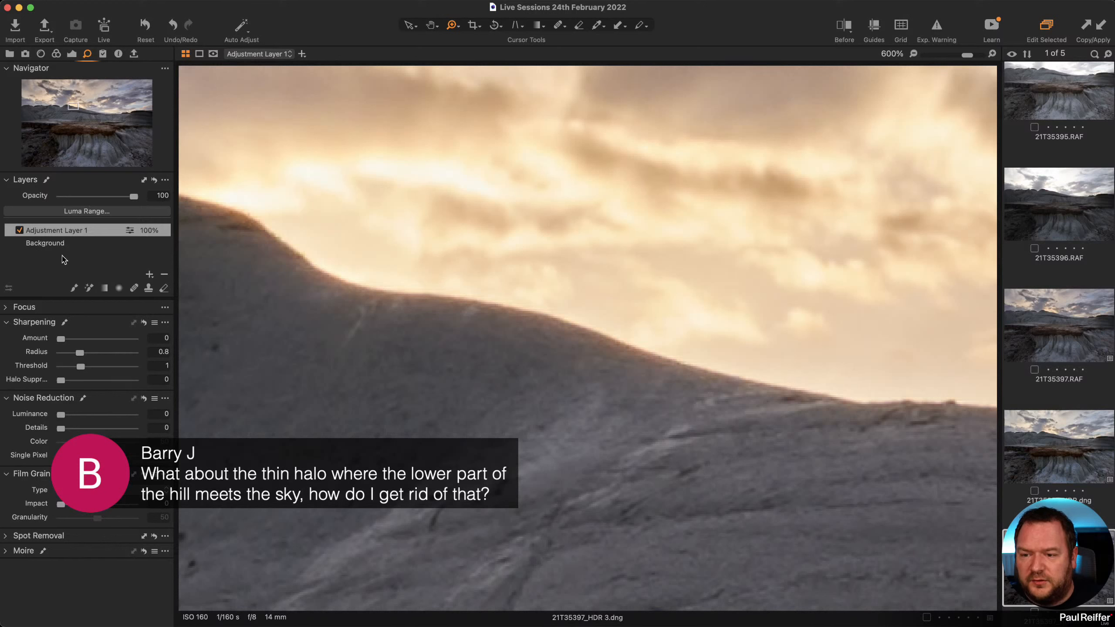
# Set the sharpening Halo Suppression to 100 on the Background layer and inspect the hill's edge at several magnifications.
pyautogui.click(64, 246)
pyautogui.moveTo(89, 382); pyautogui.dragTo(155, 391)
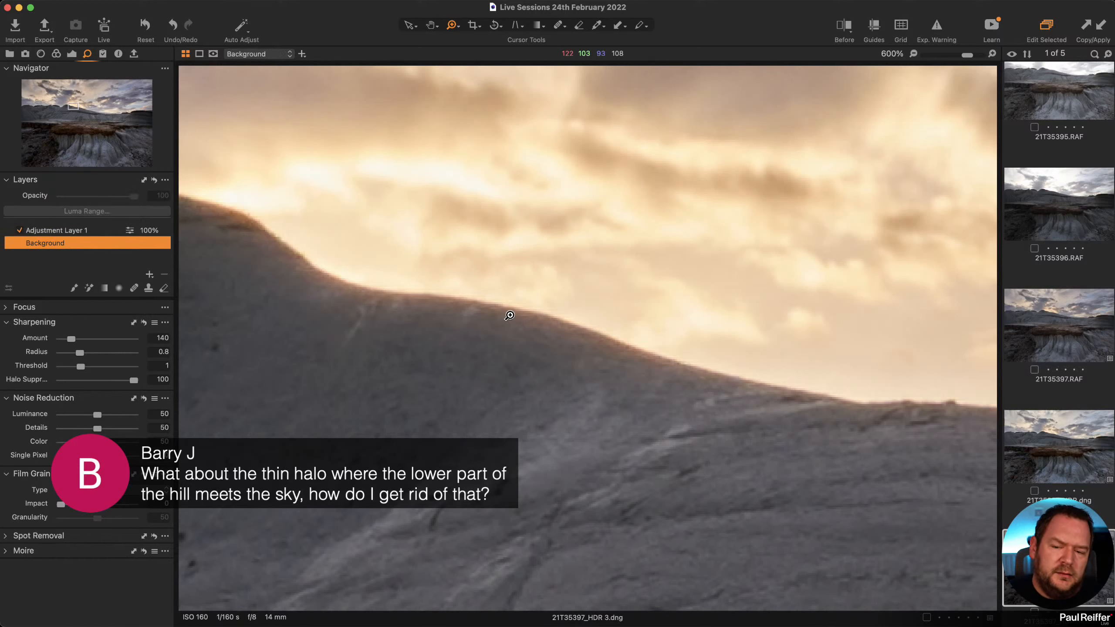
pyautogui.keyDown('alt'); pyautogui.click(518, 334); pyautogui.keyUp('alt')
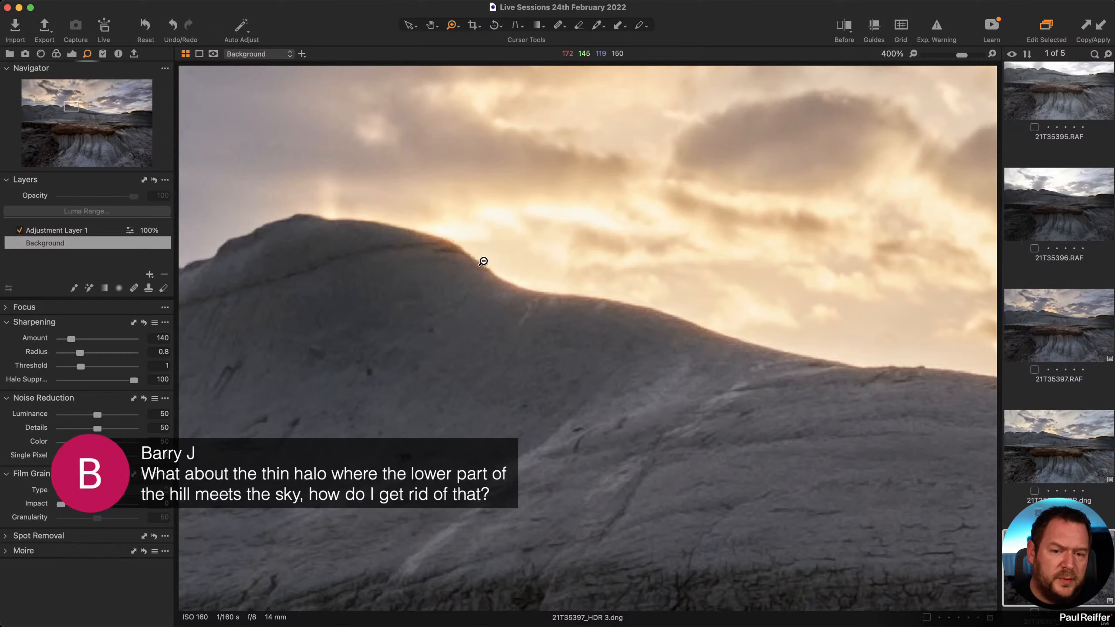
pyautogui.keyDown('alt'); pyautogui.click(595, 330); pyautogui.keyUp('alt')
pyautogui.keyDown('alt'); pyautogui.click(608, 348); pyautogui.keyUp('alt')
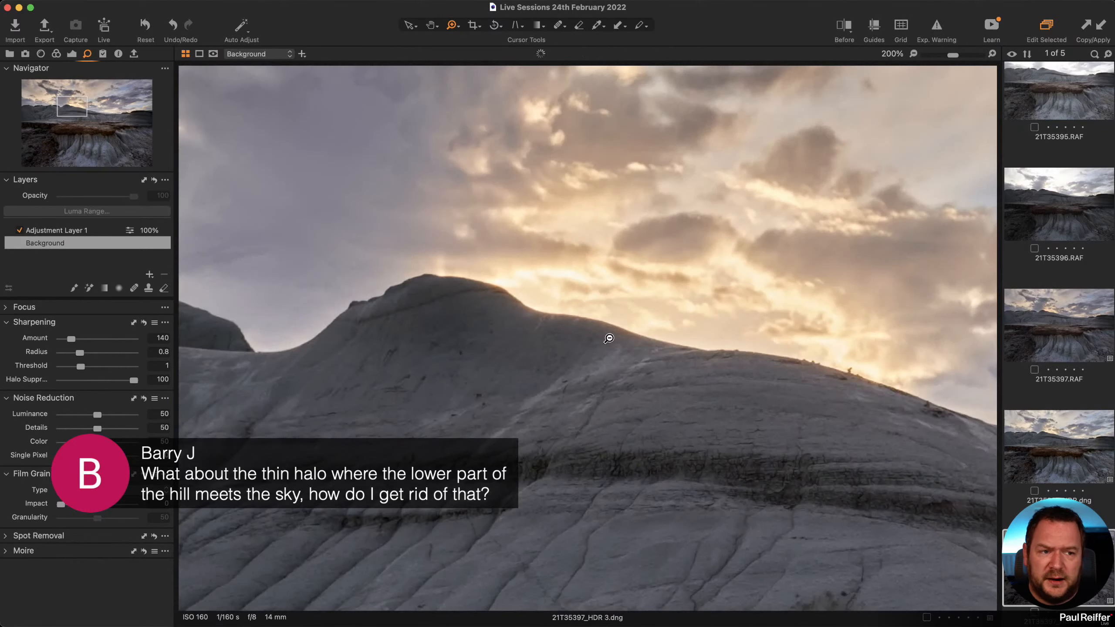
pyautogui.keyDown('alt'); pyautogui.click(608, 340); pyautogui.keyUp('alt')
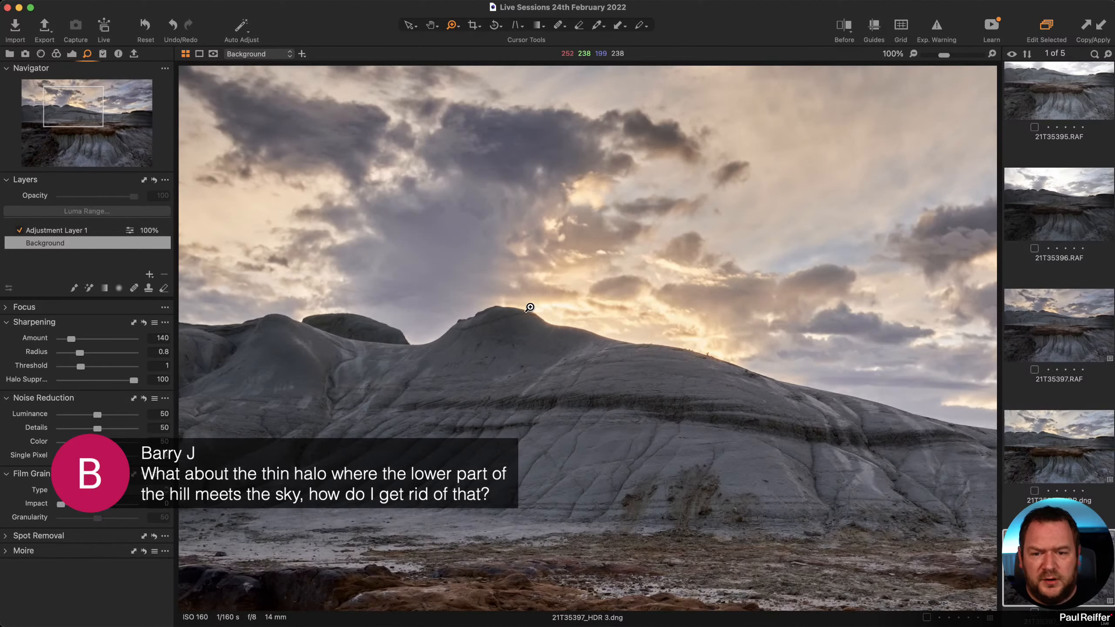
pyautogui.moveTo(526, 307); pyautogui.dragTo(620, 358)
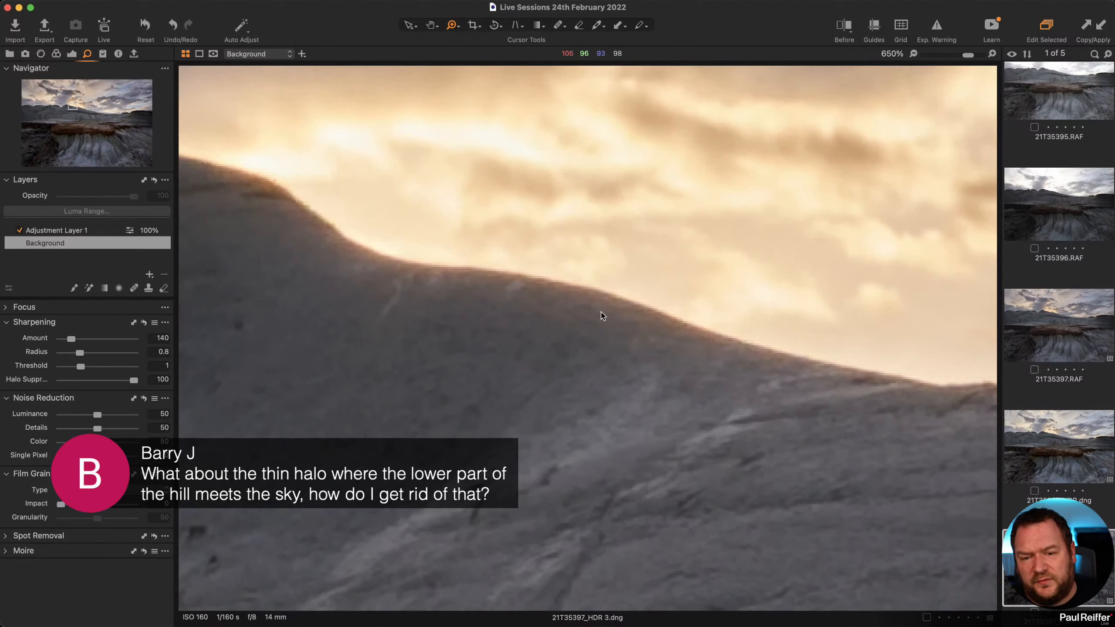
# Try the Purple Fringing Defringe at 100 on the hill's edge and reduce it to 69.
pyautogui.click(42, 54)
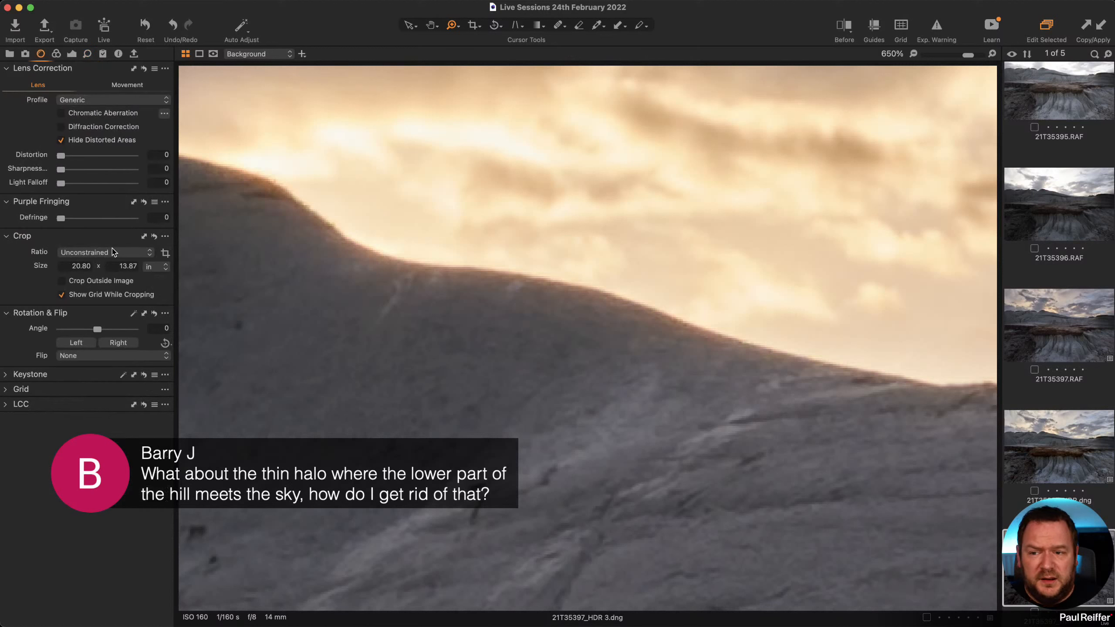
pyautogui.moveTo(62, 223)
pyautogui.mouseDown()
pyautogui.moveTo(95, 219)
pyautogui.moveTo(44, 221)
pyautogui.mouseUp()
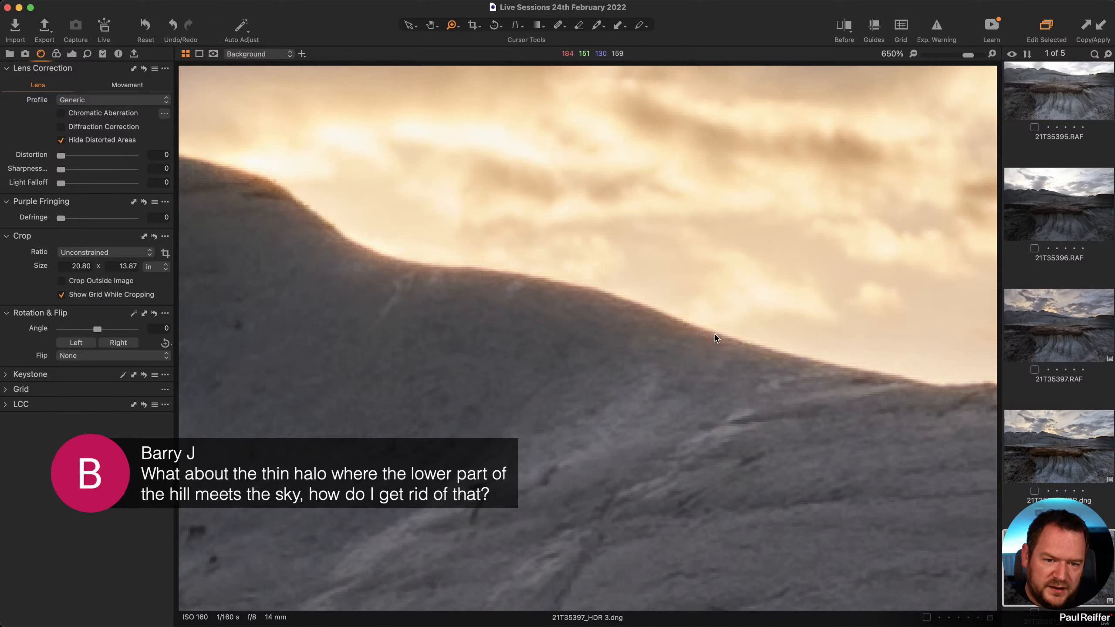
pyautogui.scroll(1, 601, 283)
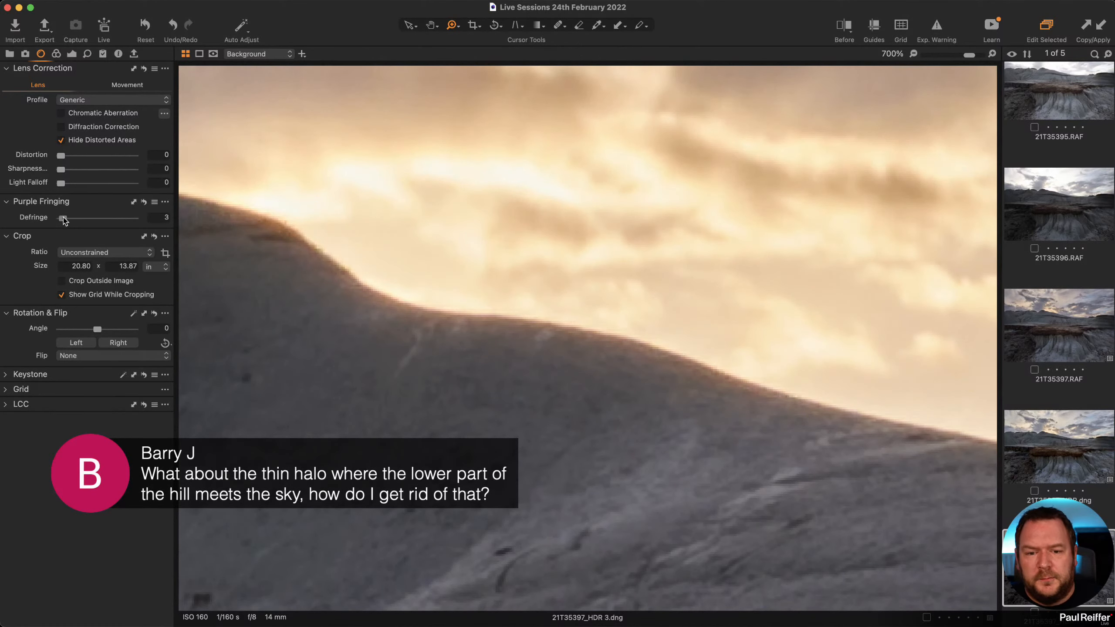
pyautogui.moveTo(64, 220); pyautogui.dragTo(160, 231)
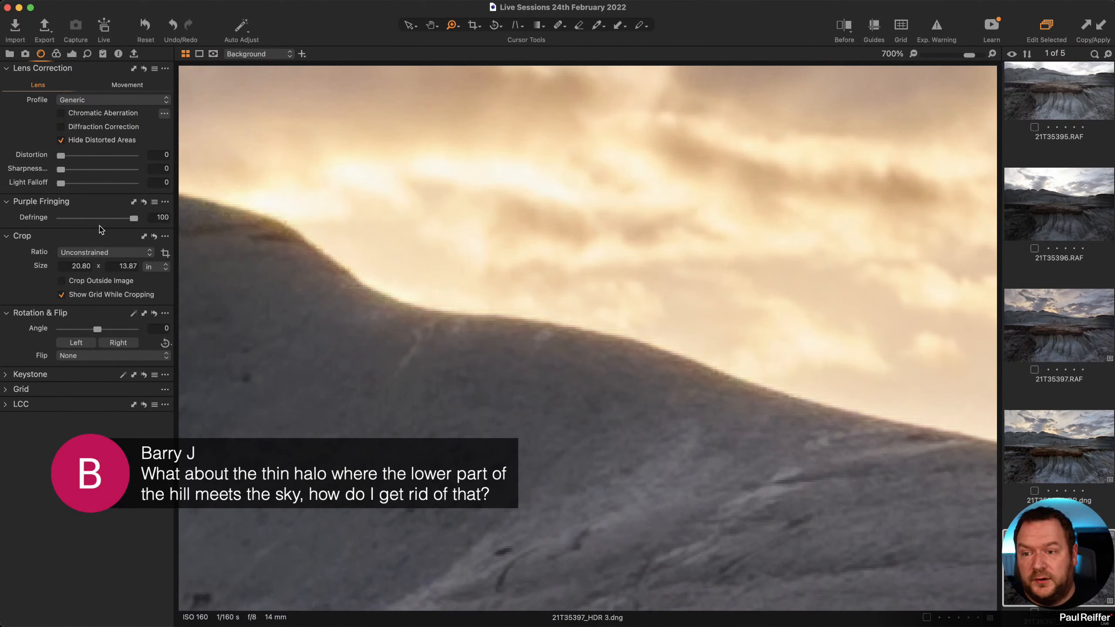
pyautogui.click(111, 218)
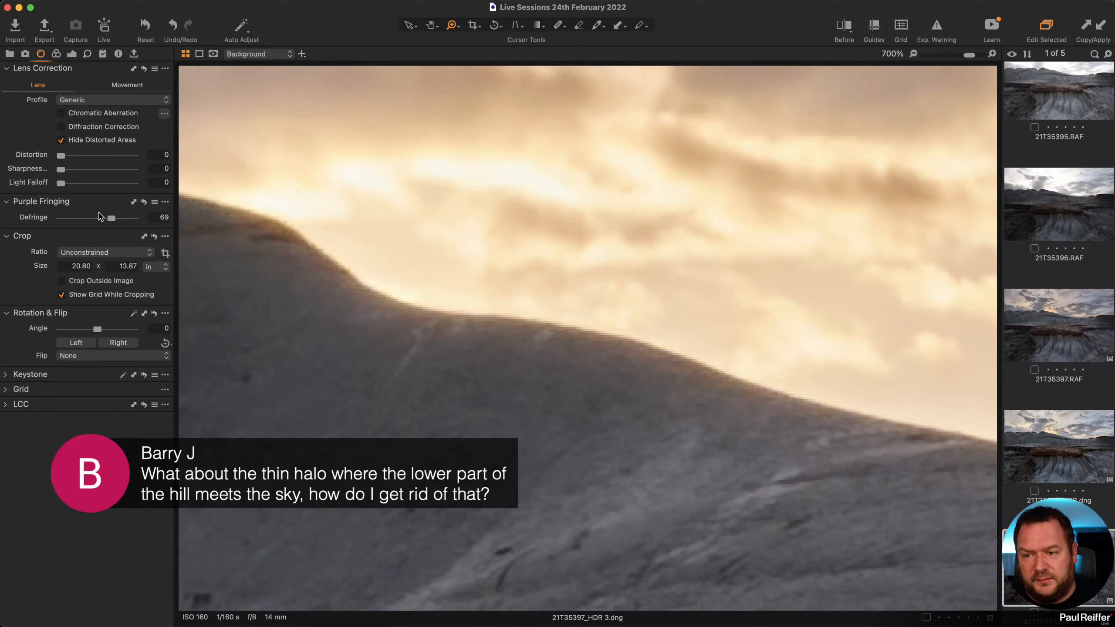
# Set the Purple Fringing Defringe to 57 and view the whole HDR image.
pyautogui.moveTo(111, 220); pyautogui.dragTo(101, 222)
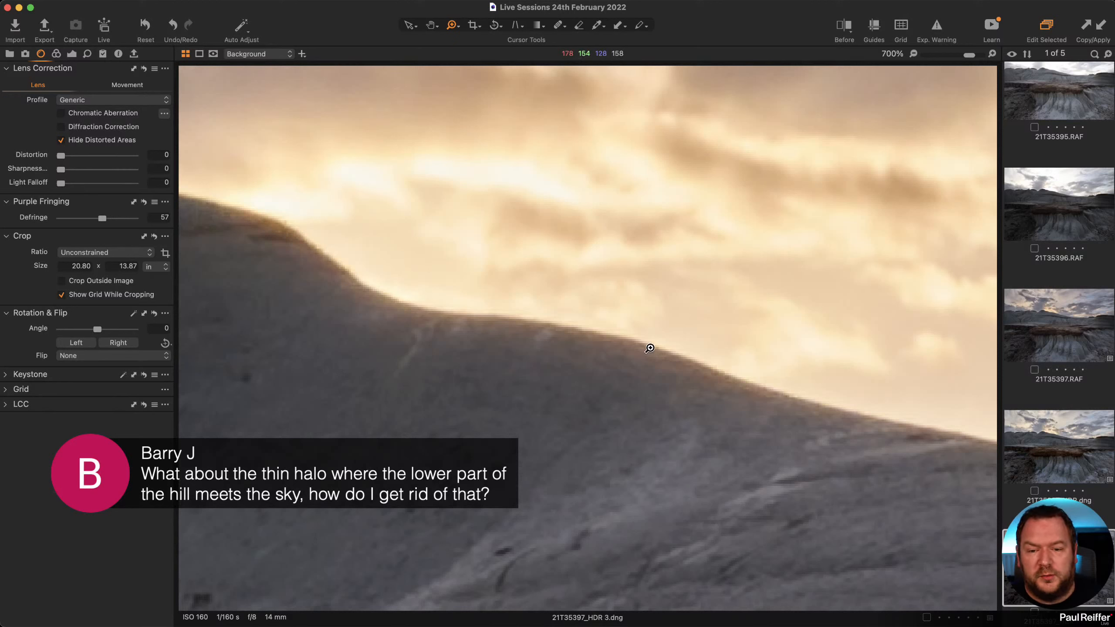
pyautogui.keyDown('alt'); pyautogui.click(627, 329); pyautogui.keyUp('alt')
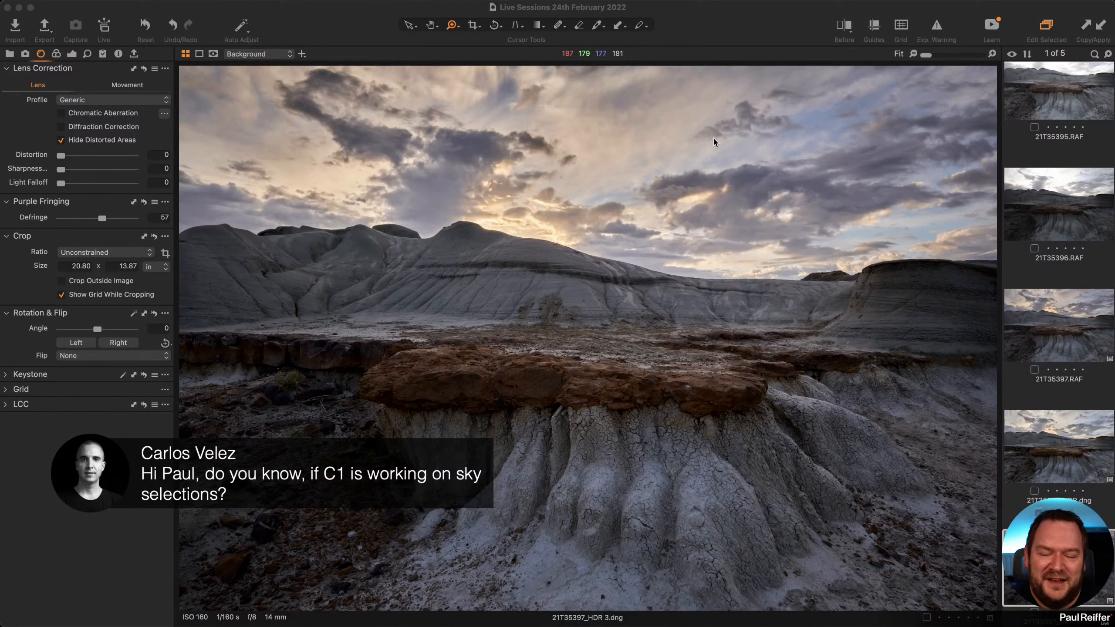
# Try masking the entire sky with the Magic Brush on a new adjustment layer, and delete that layer.
pyautogui.click(71, 53)
pyautogui.click(150, 234)
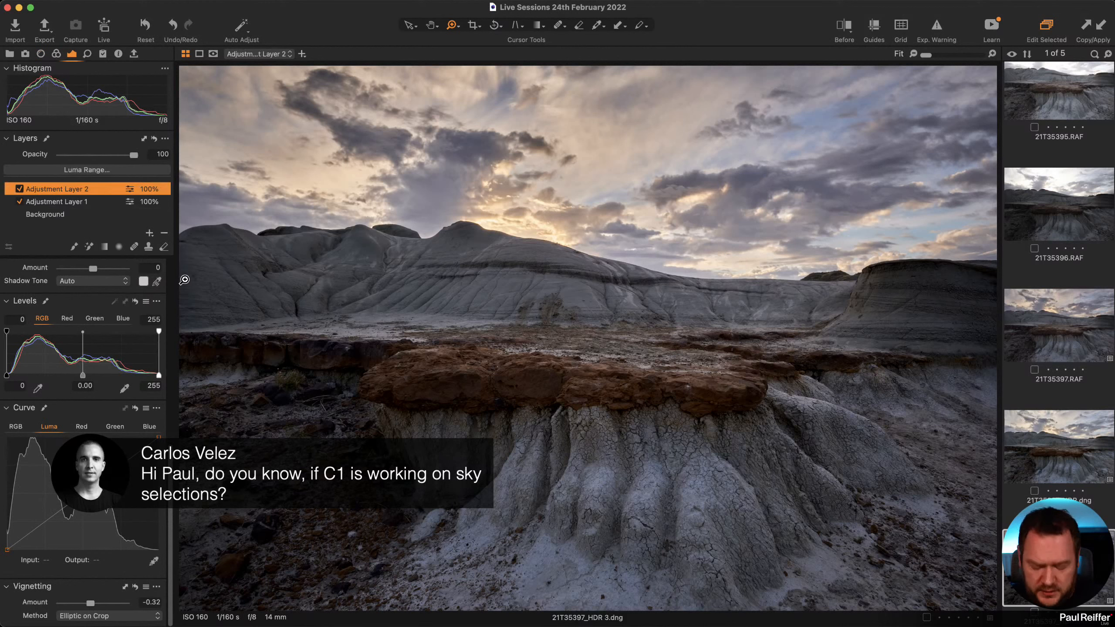
pyautogui.click(89, 247)
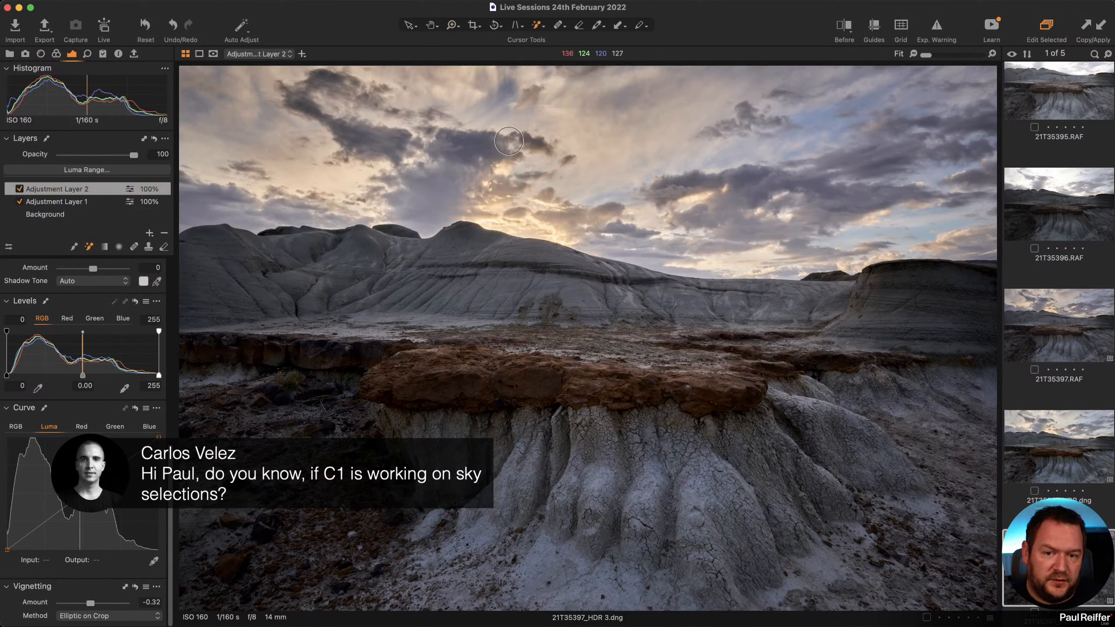
pyautogui.moveTo(222, 187)
pyautogui.mouseDown()
pyautogui.moveTo(449, 148)
pyautogui.moveTo(590, 189)
pyautogui.moveTo(856, 216)
pyautogui.moveTo(957, 170)
pyautogui.mouseUp()
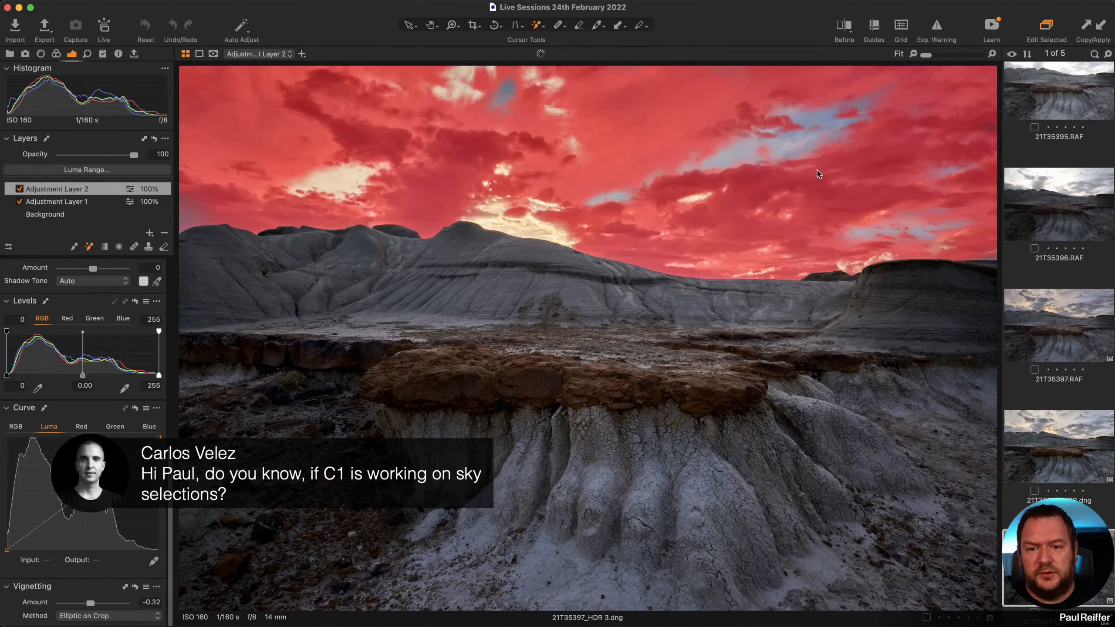
pyautogui.moveTo(325, 187)
pyautogui.mouseDown()
pyautogui.moveTo(594, 204)
pyautogui.moveTo(544, 152)
pyautogui.moveTo(419, 90)
pyautogui.moveTo(637, 107)
pyautogui.moveTo(642, 157)
pyautogui.moveTo(608, 183)
pyautogui.moveTo(861, 116)
pyautogui.moveTo(912, 192)
pyautogui.moveTo(963, 178)
pyautogui.moveTo(709, 242)
pyautogui.mouseUp()
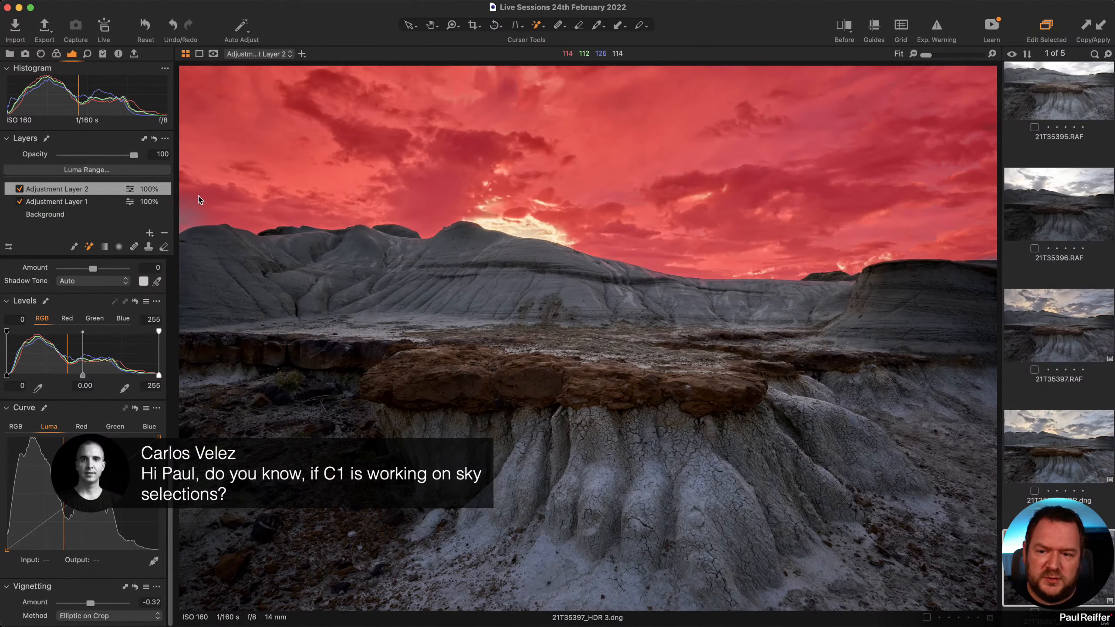
pyautogui.moveTo(496, 196)
pyautogui.mouseDown()
pyautogui.moveTo(562, 218)
pyautogui.moveTo(734, 204)
pyautogui.moveTo(799, 247)
pyautogui.moveTo(776, 236)
pyautogui.mouseUp()
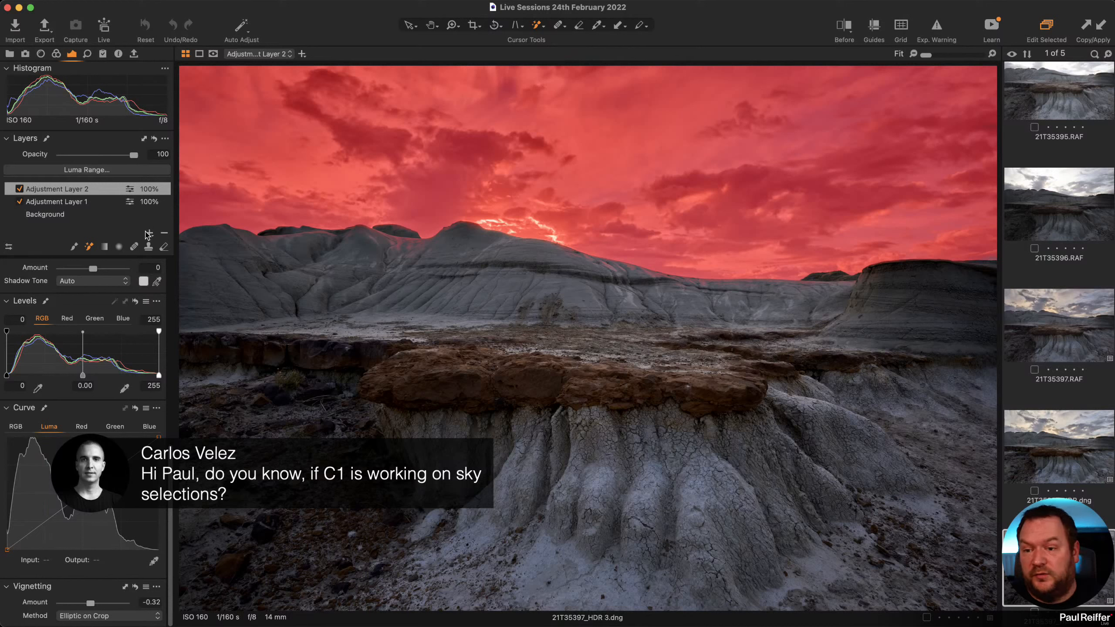
pyautogui.click(165, 233)
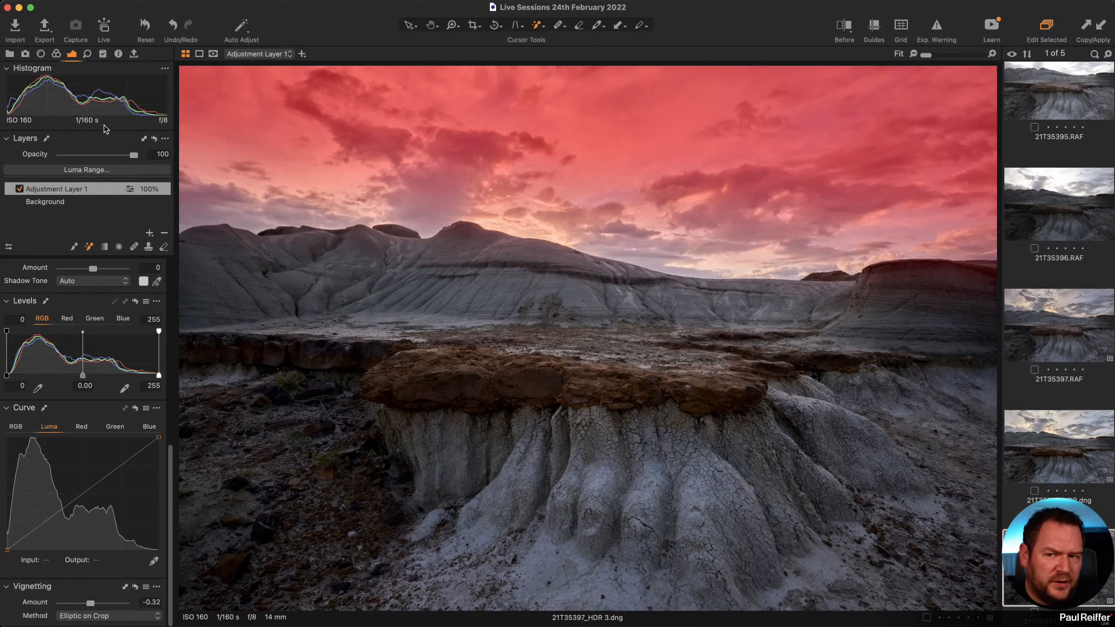
# Open the user collection containing the lightning photo _DSC2828.ARW and create a second variant of it.
pyautogui.click(10, 54)
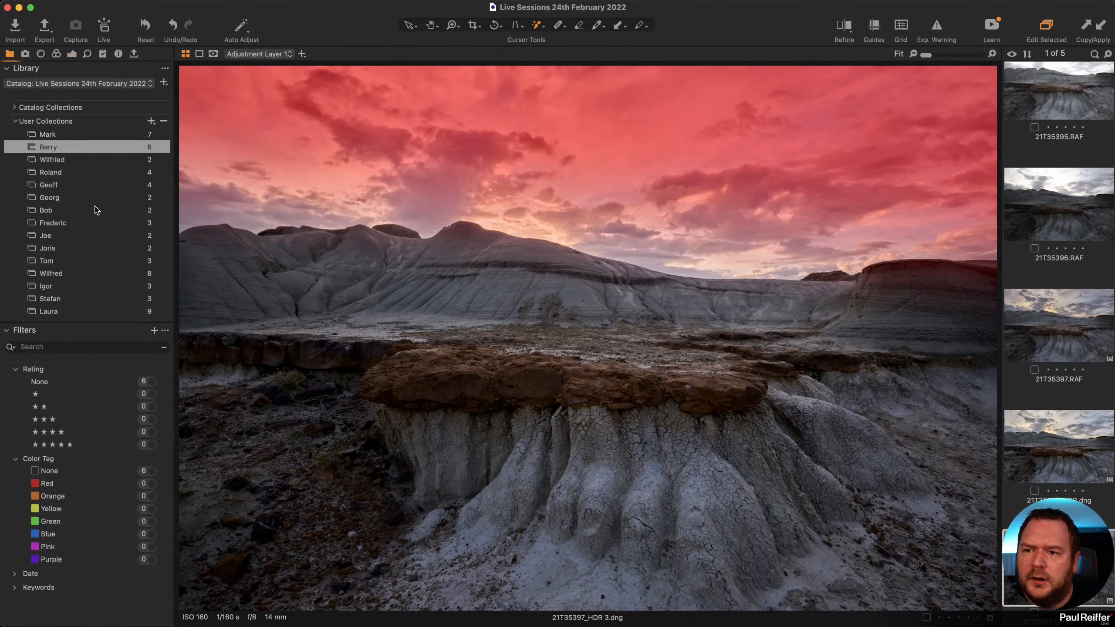
pyautogui.click(64, 160)
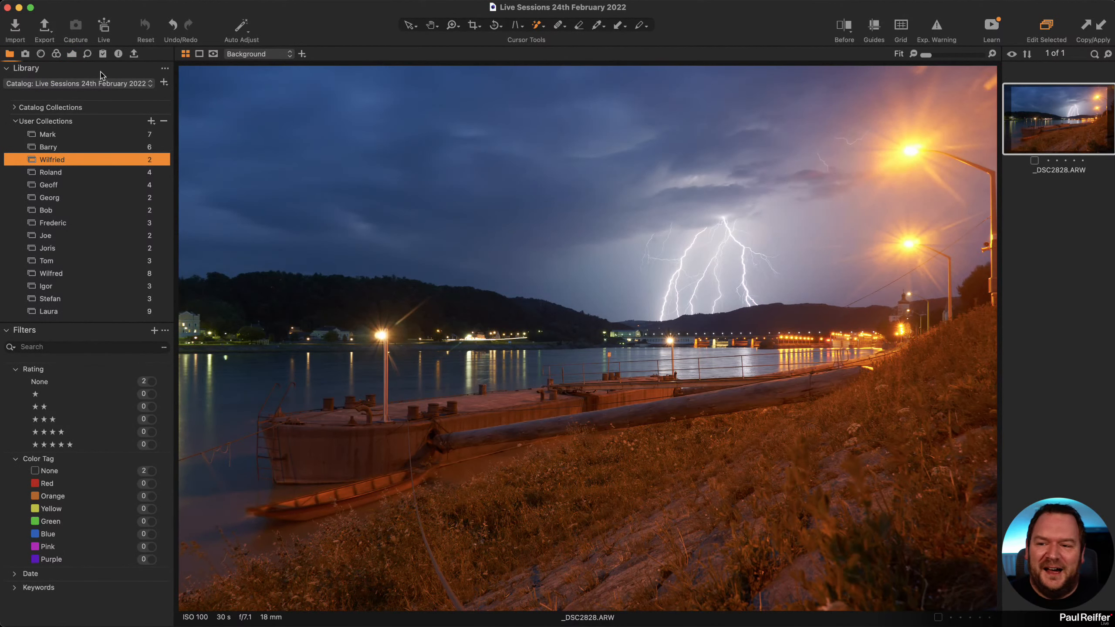
pyautogui.click(71, 54)
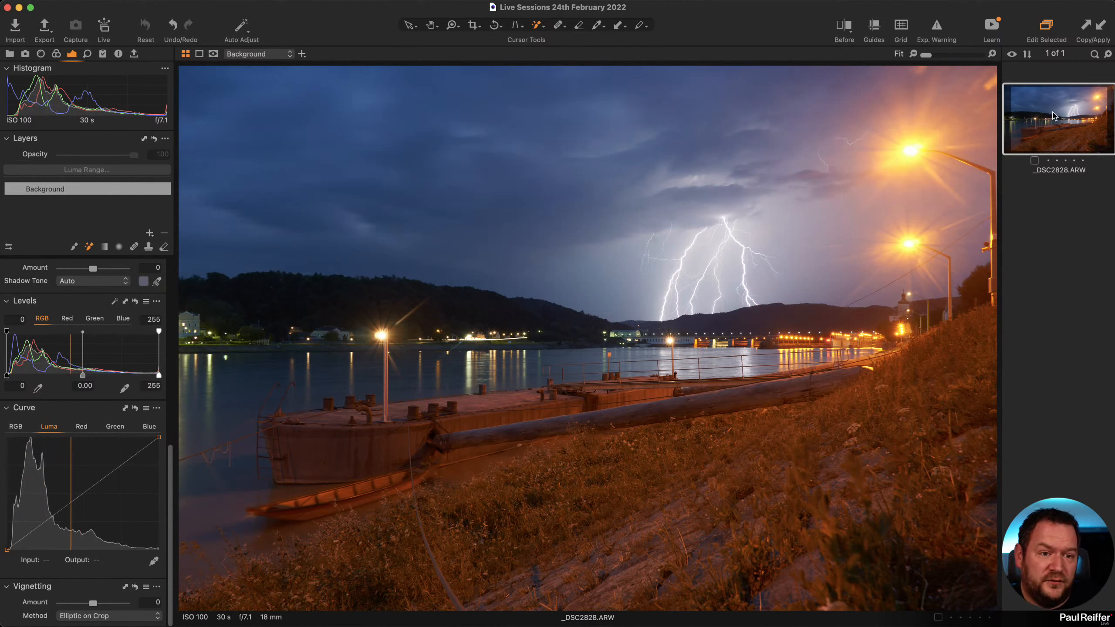
pyautogui.rightClick(1054, 115)
pyautogui.click(1071, 159)
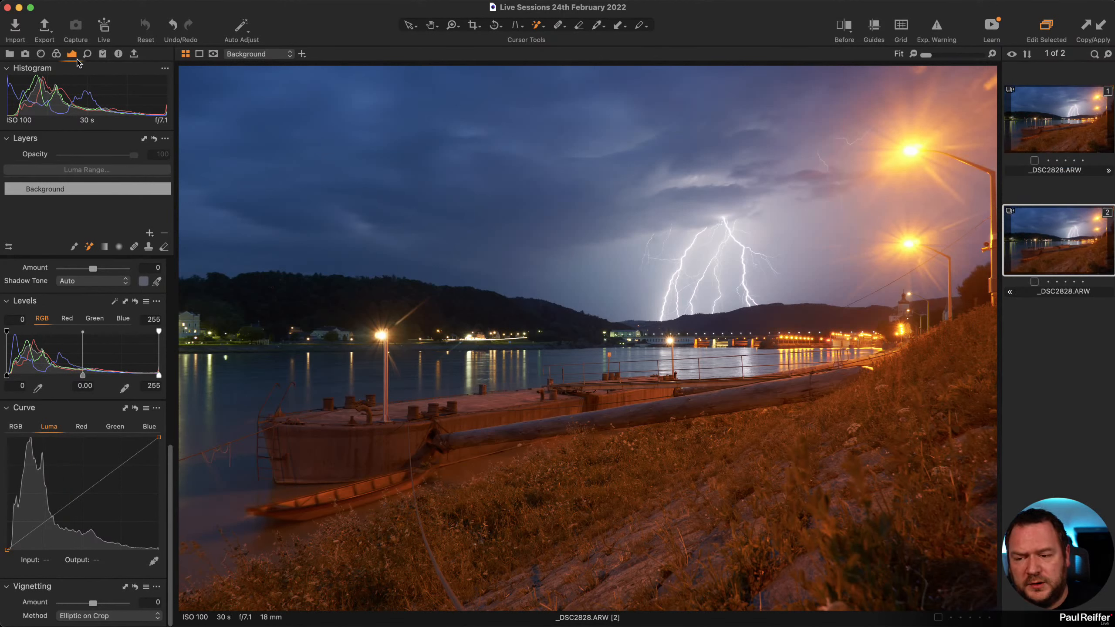
# Try a white balance of 2410 Kelvin on the second variant and reset the white balance.
pyautogui.scroll(10, 92, 350)
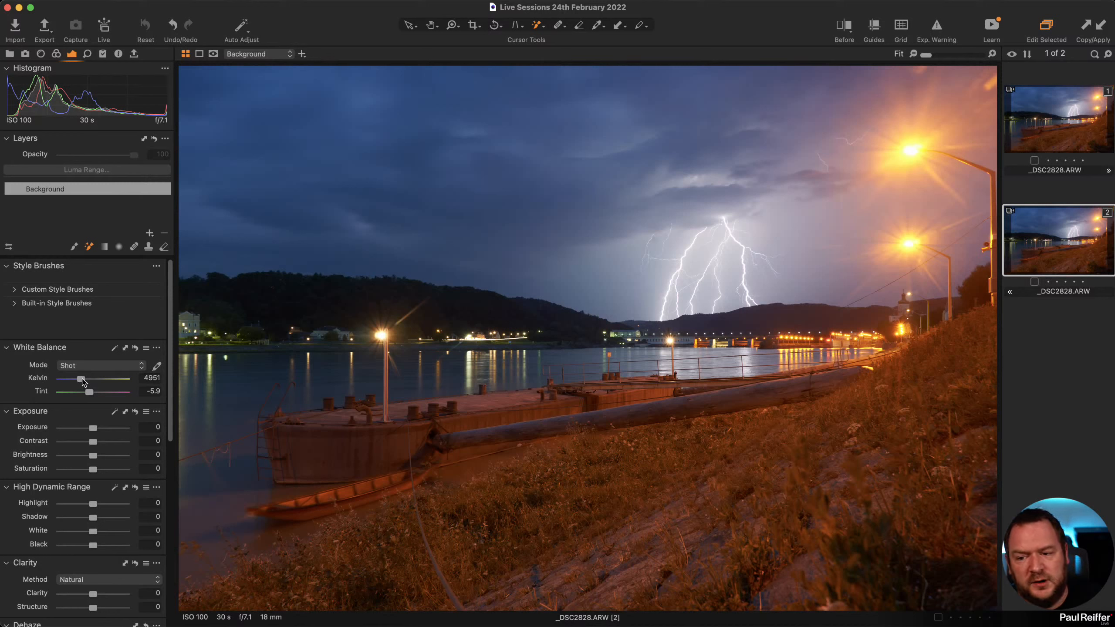
pyautogui.moveTo(83, 383); pyautogui.dragTo(71, 383)
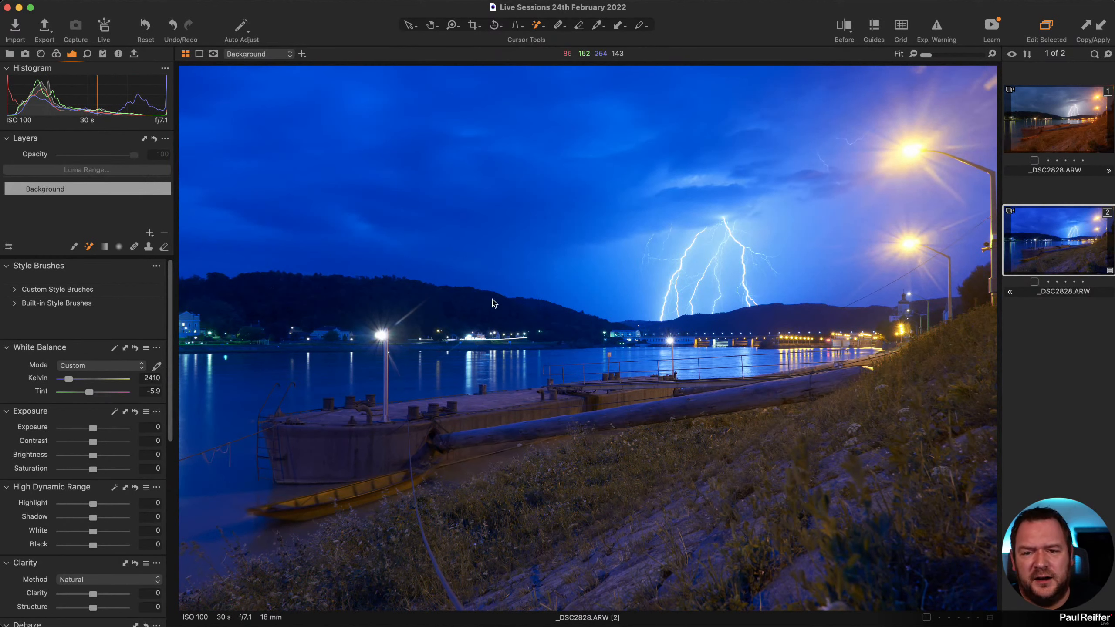
pyautogui.click(133, 349)
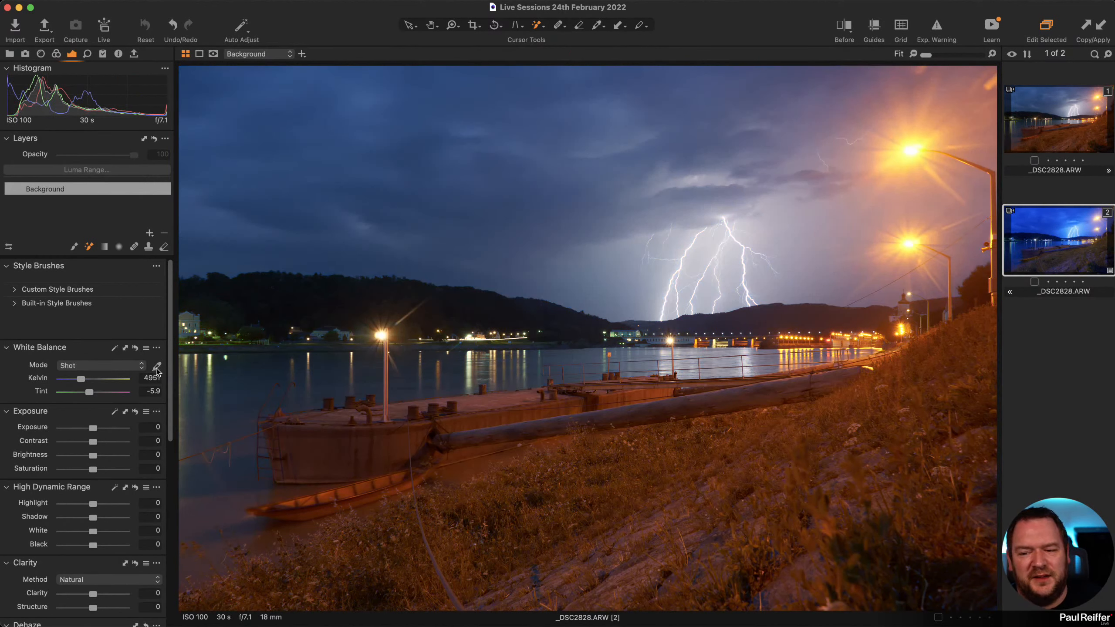
# Sample the white balance from the barge's hull, and resample it from the white building on the far shore.
pyautogui.click(157, 366)
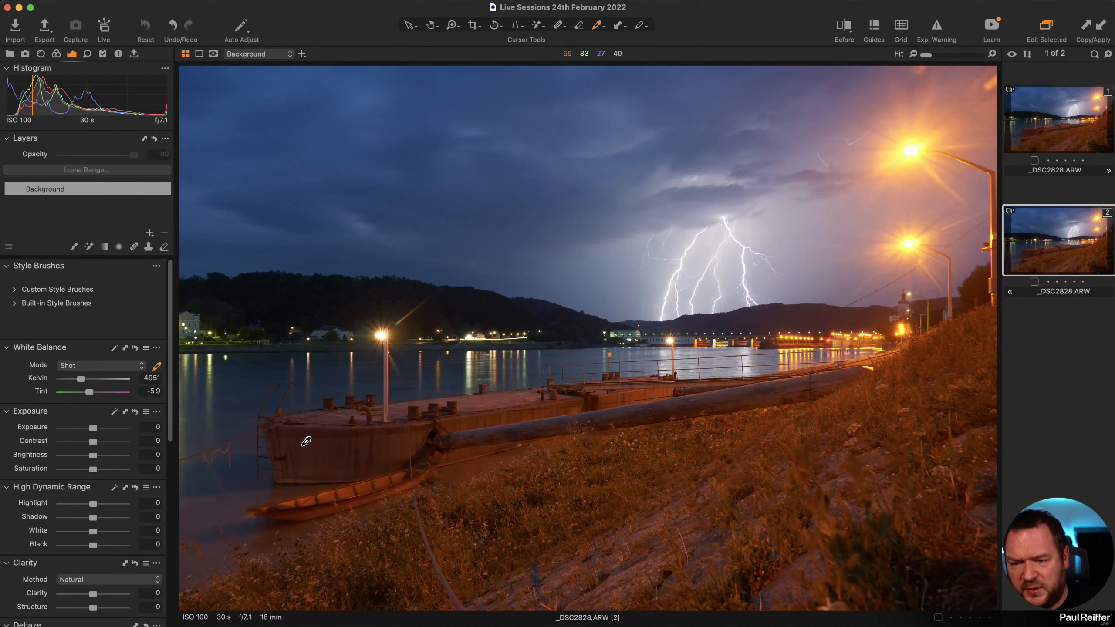
pyautogui.click(323, 440)
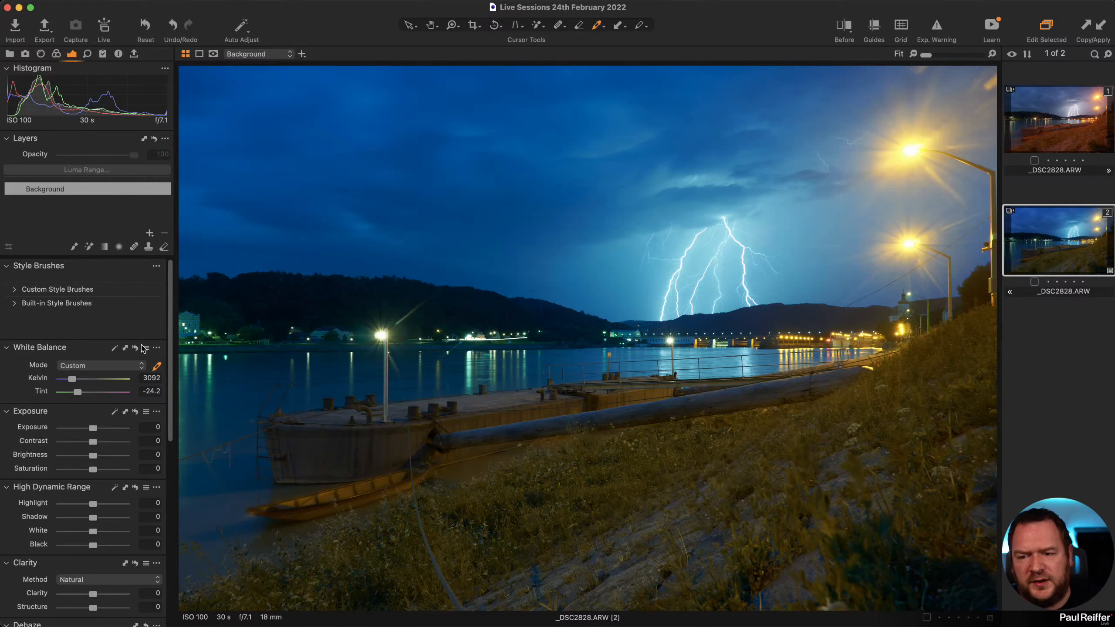
pyautogui.click(157, 366)
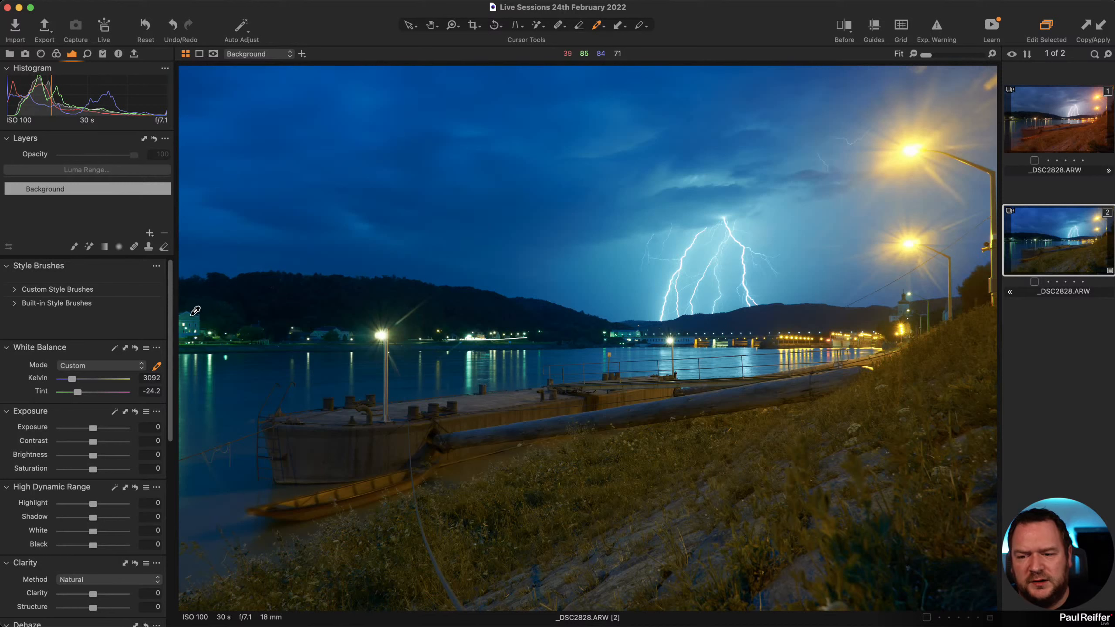
pyautogui.click(191, 313)
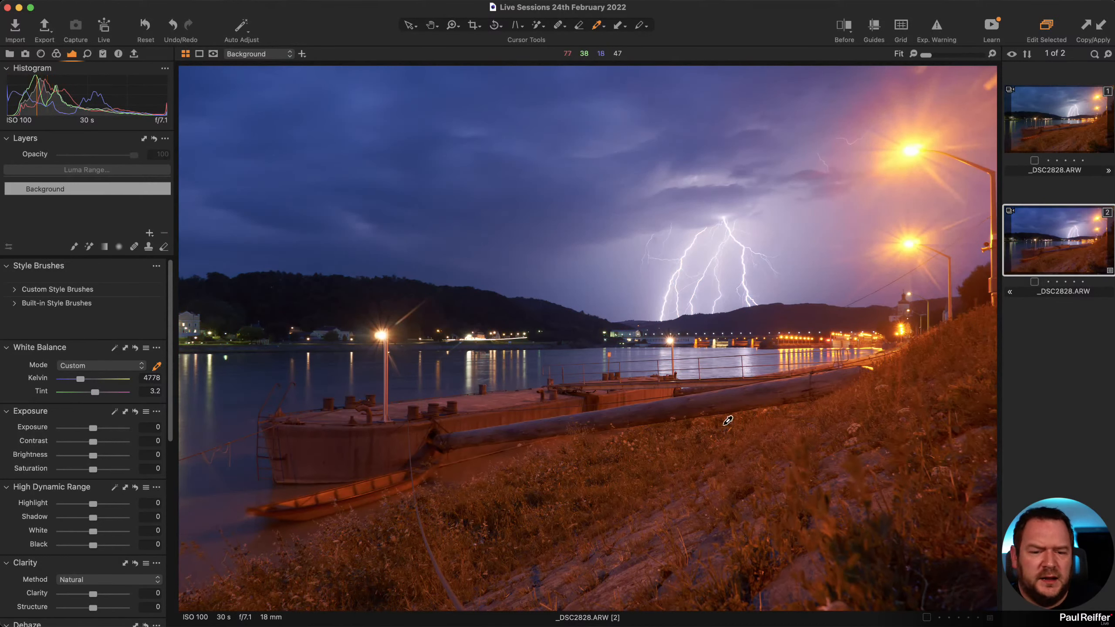
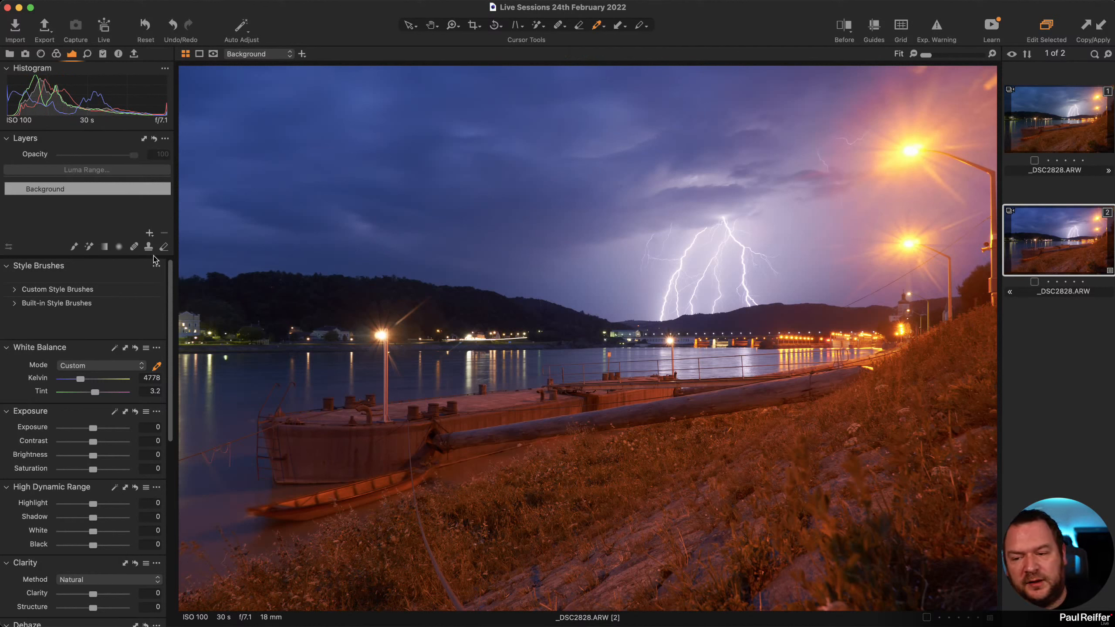
# Add an adjustment layer with a linear gradient mask across the foreground and set its white balance to 3475 Kelvin.
pyautogui.click(149, 233)
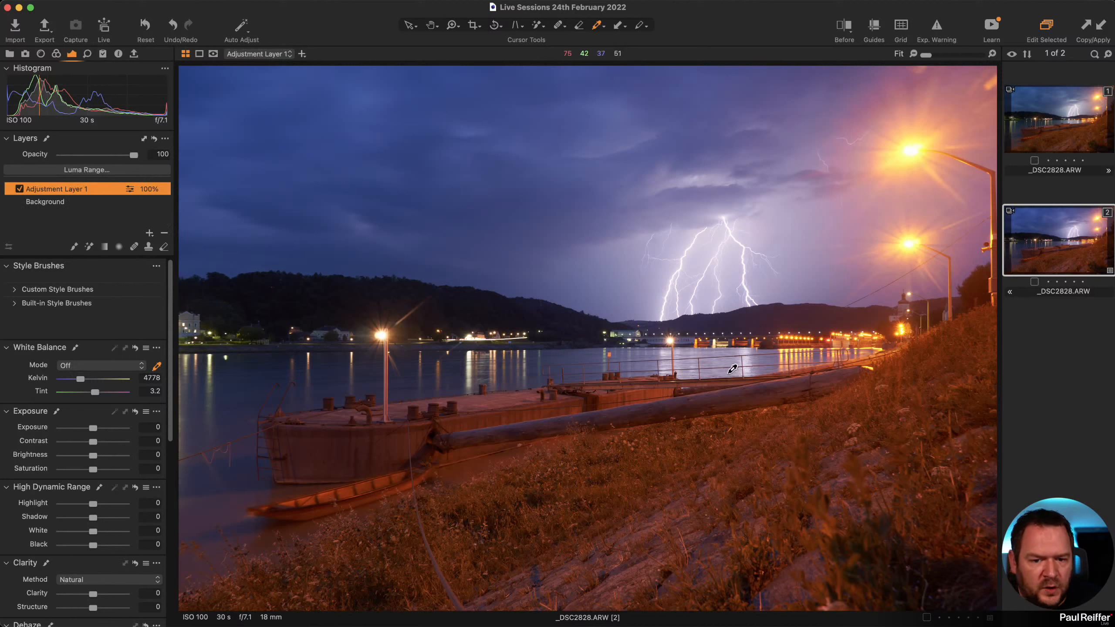
pyautogui.click(106, 248)
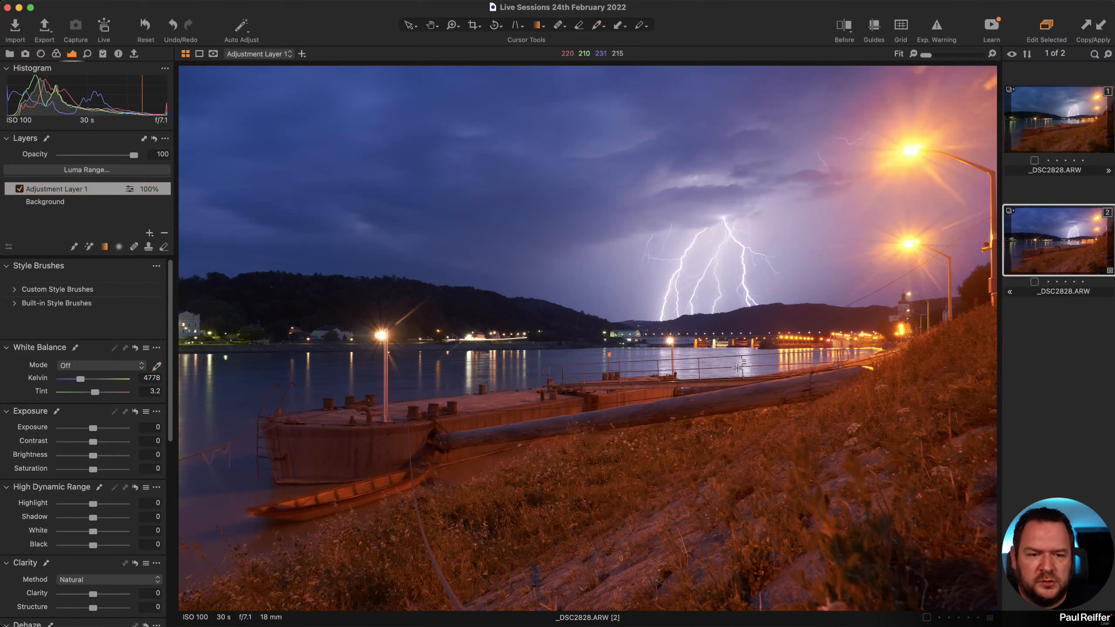
pyautogui.moveTo(722, 365); pyautogui.dragTo(705, 231)
pyautogui.moveTo(716, 337); pyautogui.dragTo(718, 368)
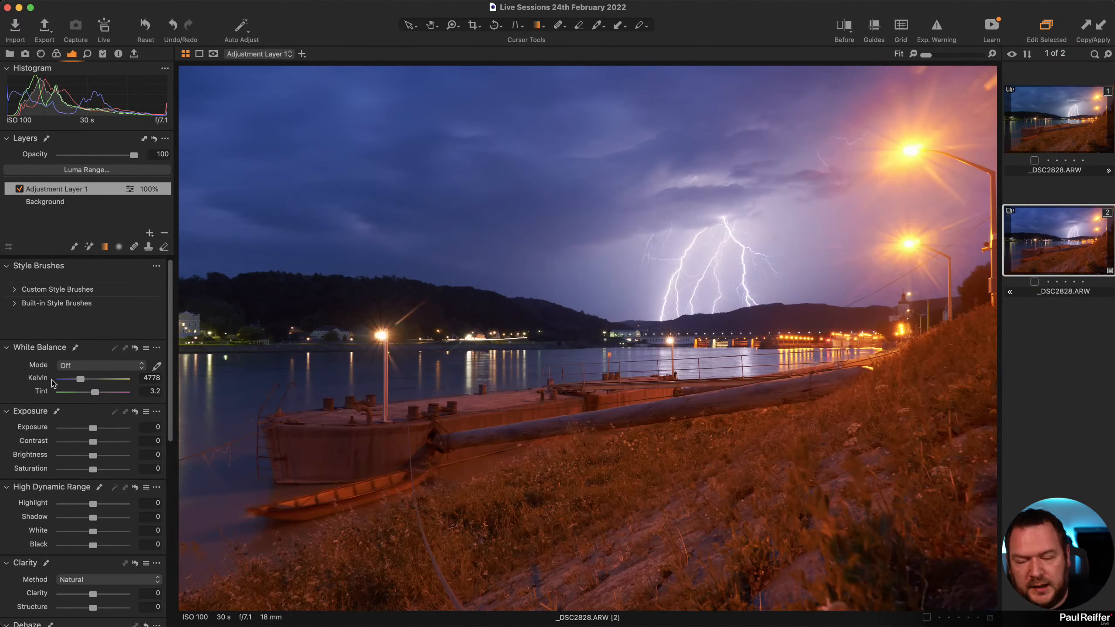
pyautogui.moveTo(83, 380); pyautogui.dragTo(76, 383)
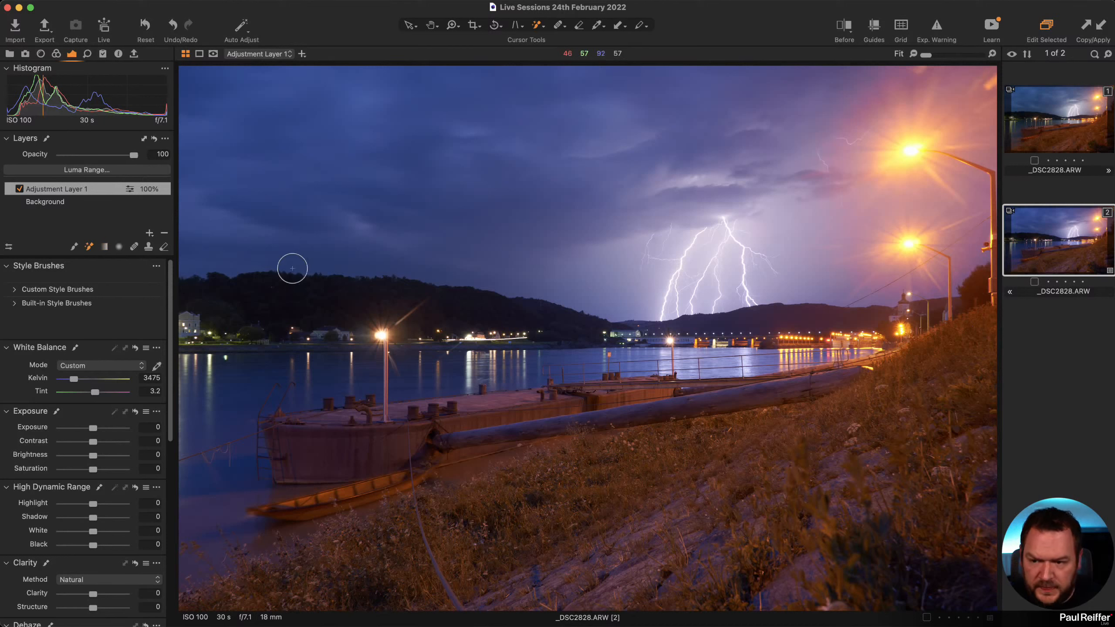
# Clear the adjustment layer's gradient mask and mask the grassy bank and barge with the Magic Brush instead.
pyautogui.rightClick(90, 190)
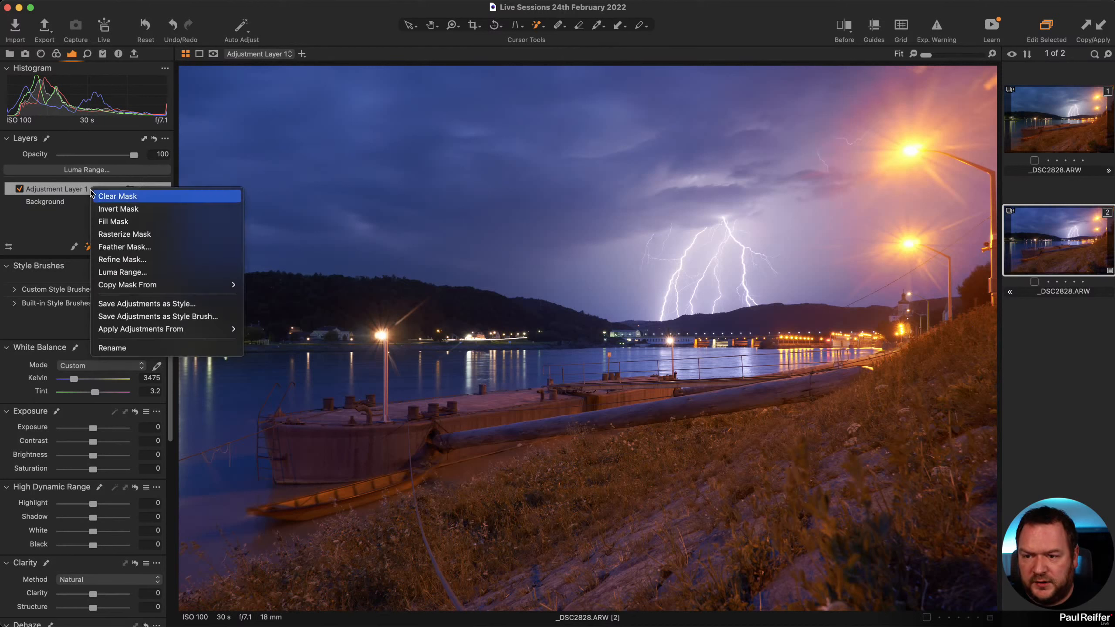
pyautogui.click(119, 196)
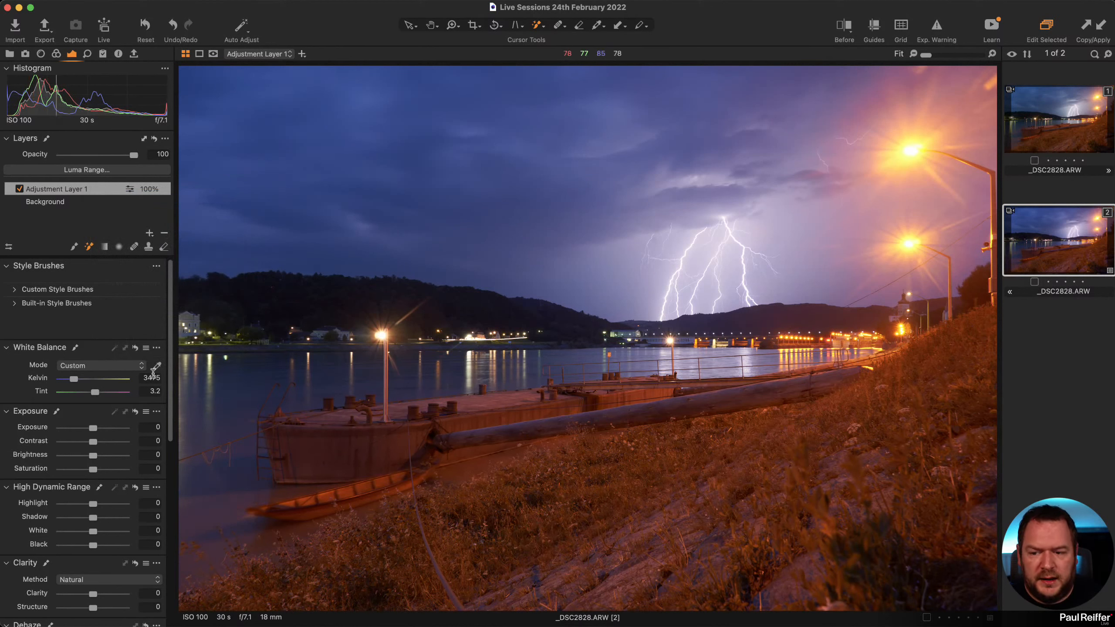
pyautogui.moveTo(390, 443)
pyautogui.mouseDown()
pyautogui.moveTo(565, 439)
pyautogui.moveTo(852, 466)
pyautogui.mouseUp()
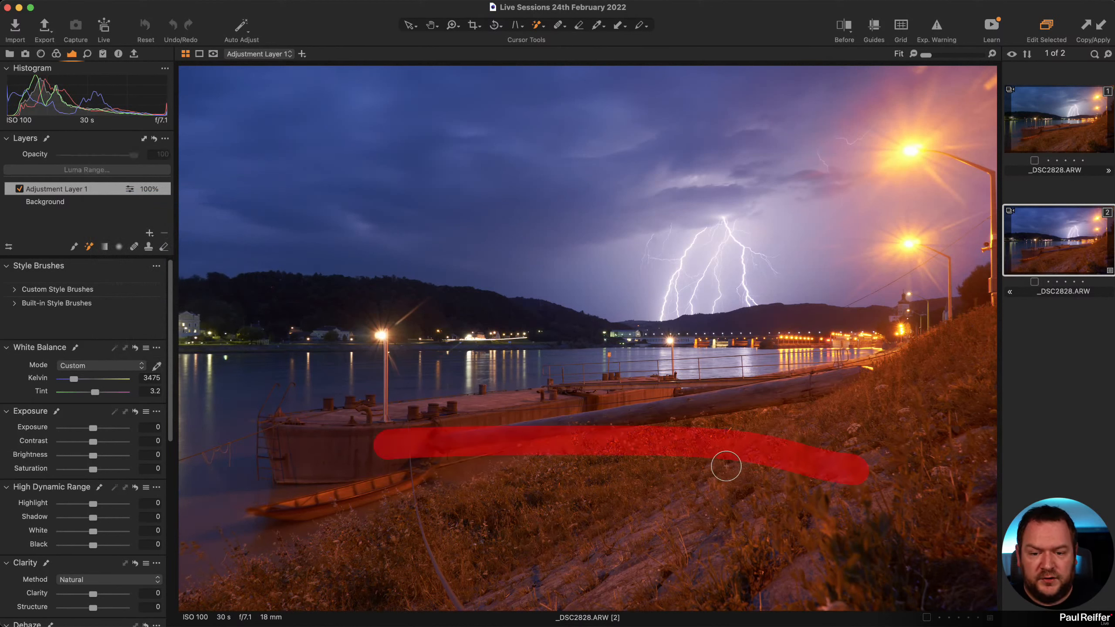
pyautogui.moveTo(765, 487)
pyautogui.mouseDown()
pyautogui.moveTo(965, 553)
pyautogui.moveTo(995, 589)
pyautogui.mouseUp()
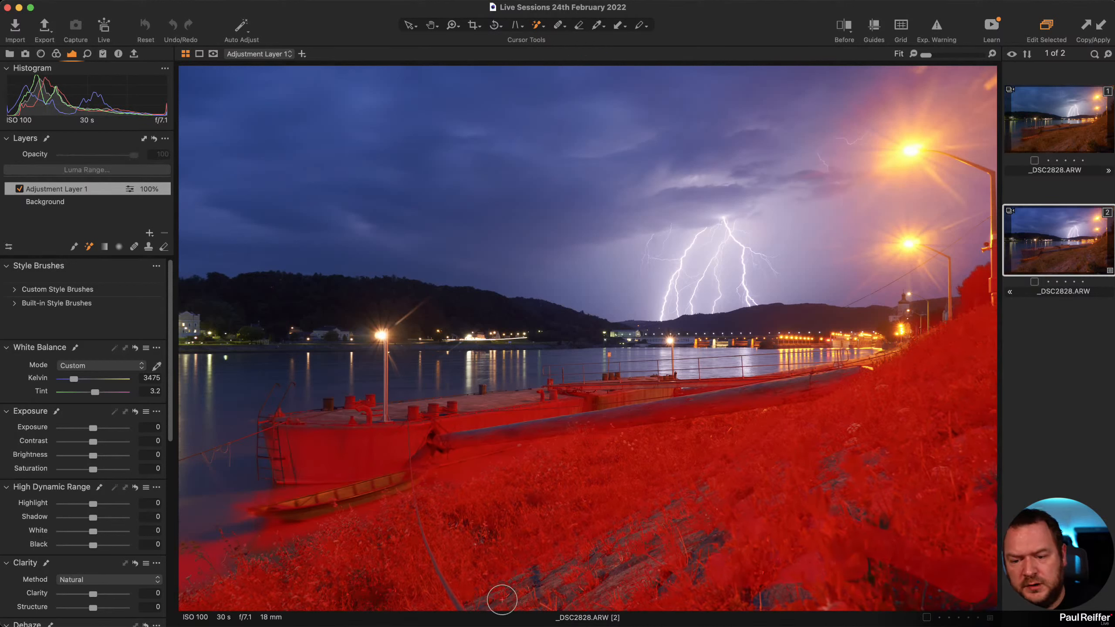
pyautogui.moveTo(379, 513)
pyautogui.mouseDown()
pyautogui.moveTo(405, 483)
pyautogui.moveTo(419, 518)
pyautogui.moveTo(660, 446)
pyautogui.moveTo(570, 435)
pyautogui.moveTo(654, 421)
pyautogui.moveTo(652, 408)
pyautogui.moveTo(790, 400)
pyautogui.mouseUp()
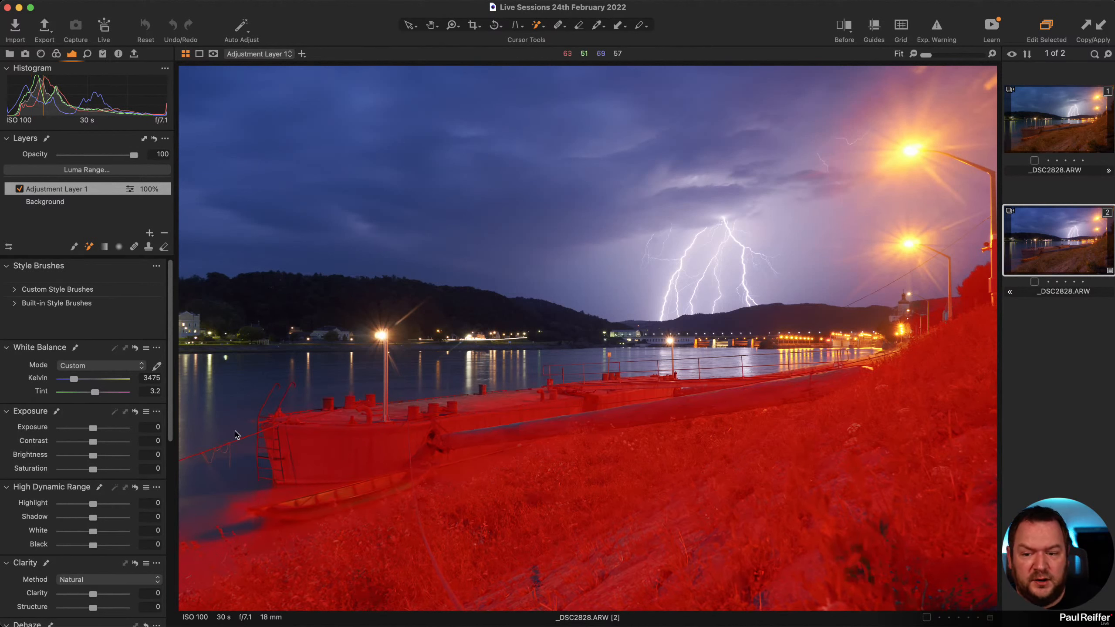
# Inspect the mask's edges along the barge and its railings at high magnification, and hide the mask overlay.
pyautogui.click(244, 449)
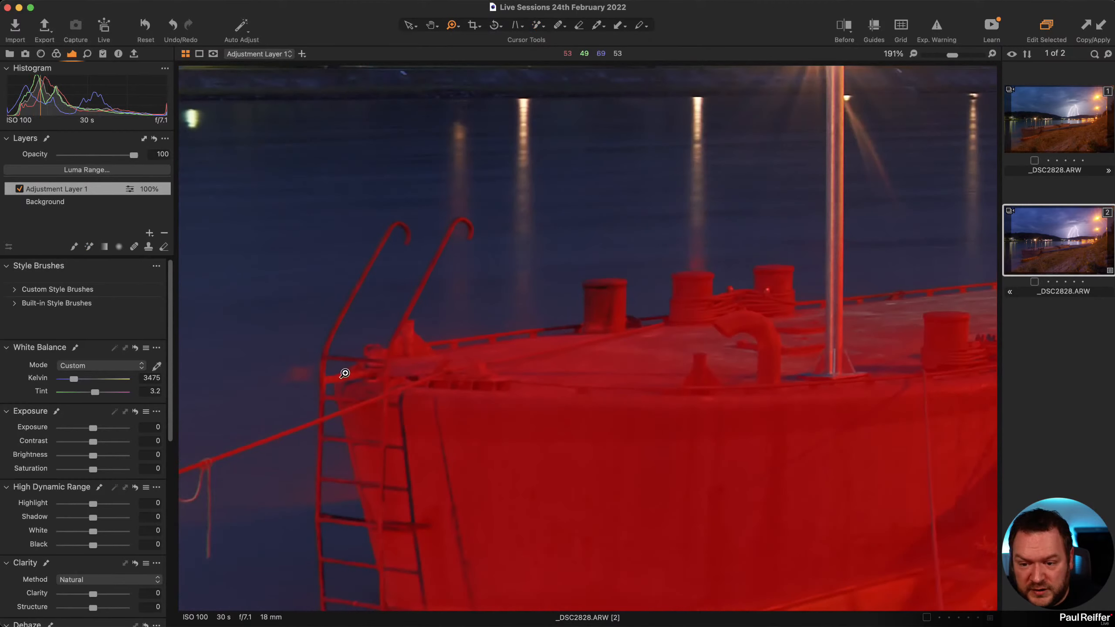
pyautogui.moveTo(796, 343); pyautogui.dragTo(167, 373)
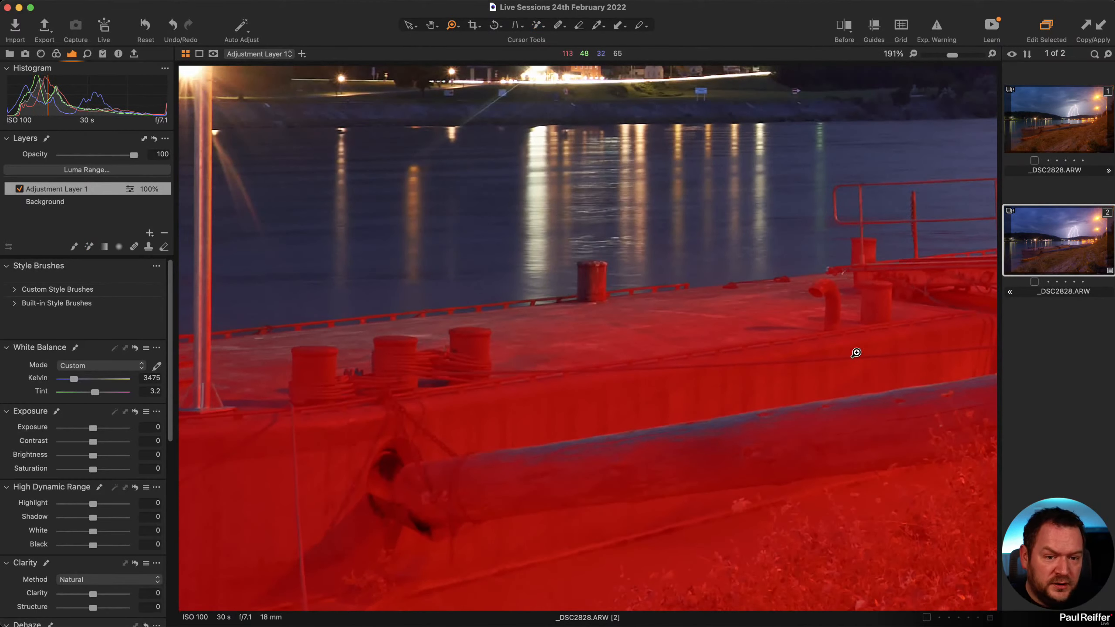
pyautogui.doubleClick(839, 366)
pyautogui.press('m')
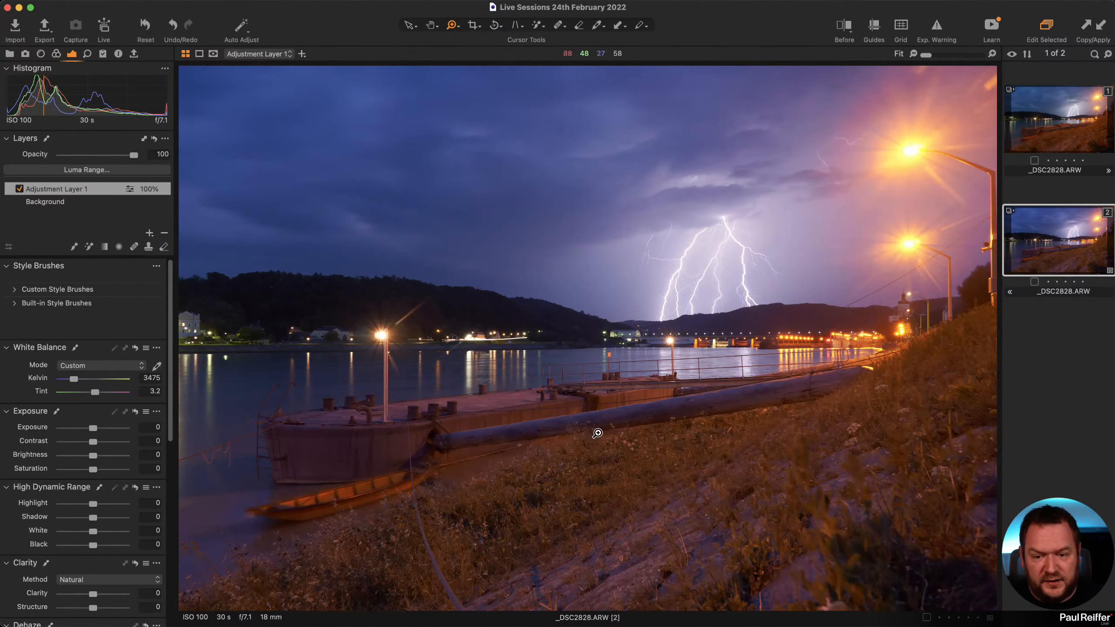
# Compare the original lightning photo with the second variant's locally corrected white balance.
pyautogui.click(1036, 135)
pyautogui.click(1063, 201)
pyautogui.click(1065, 230)
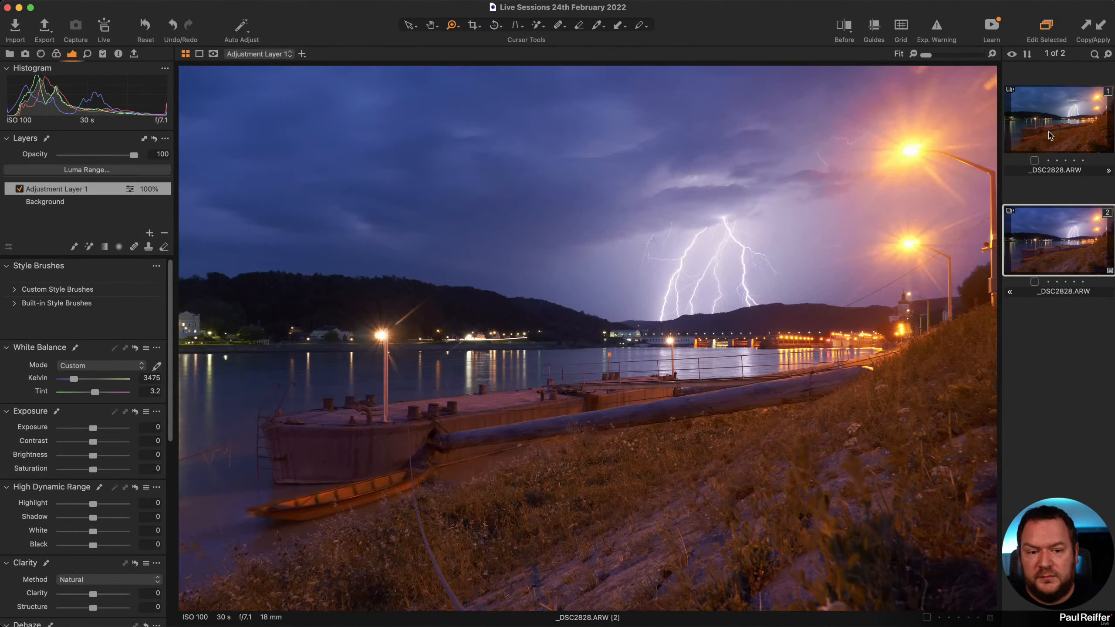
pyautogui.click(1069, 116)
pyautogui.click(1066, 250)
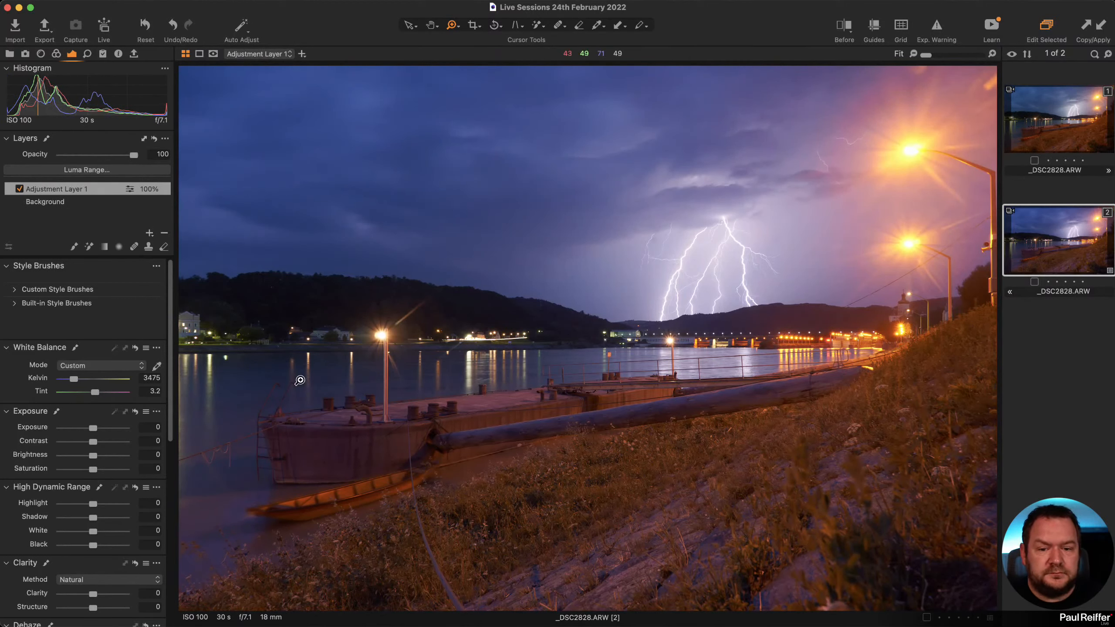
# Create a new variant of the original lightning photo and set its orange saturation to -25.9 and red saturation to -18.8.
pyautogui.rightClick(1058, 139)
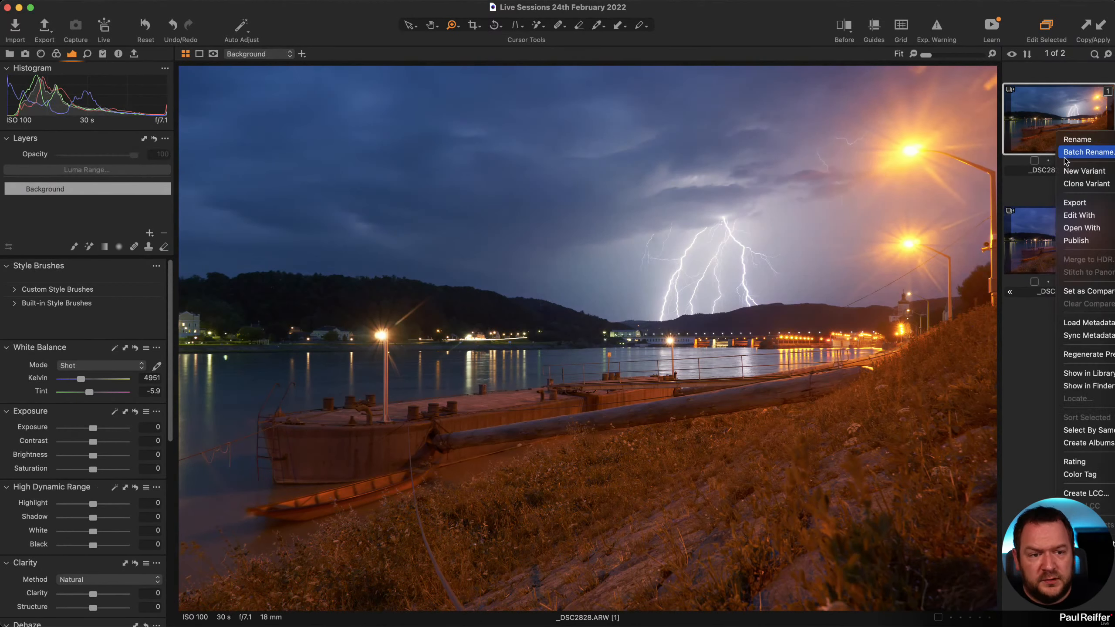
pyautogui.click(1079, 175)
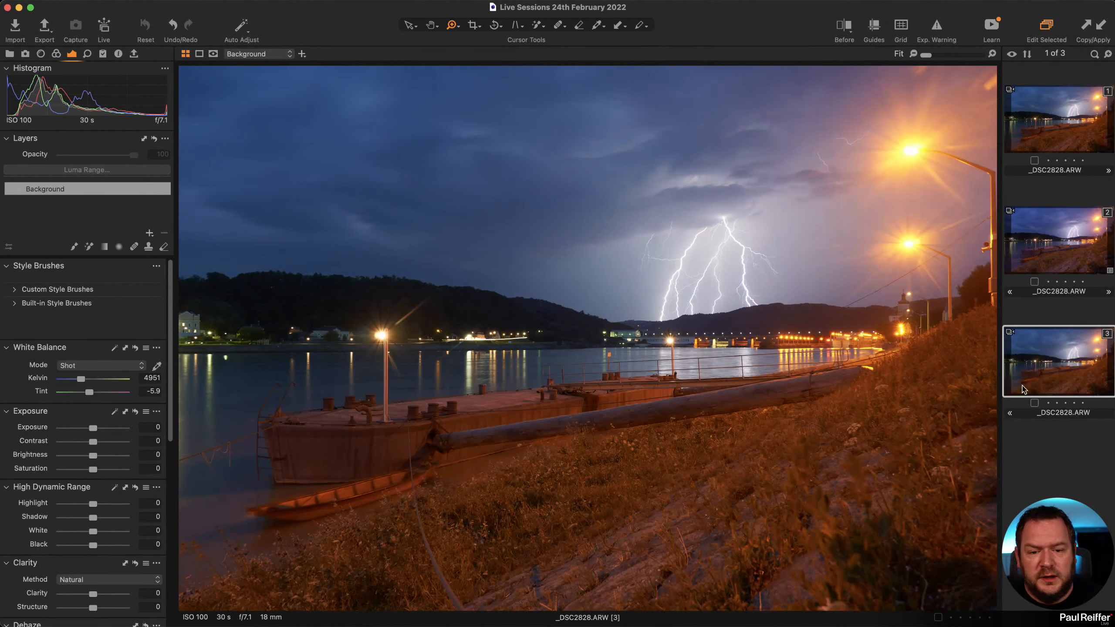
pyautogui.click(57, 53)
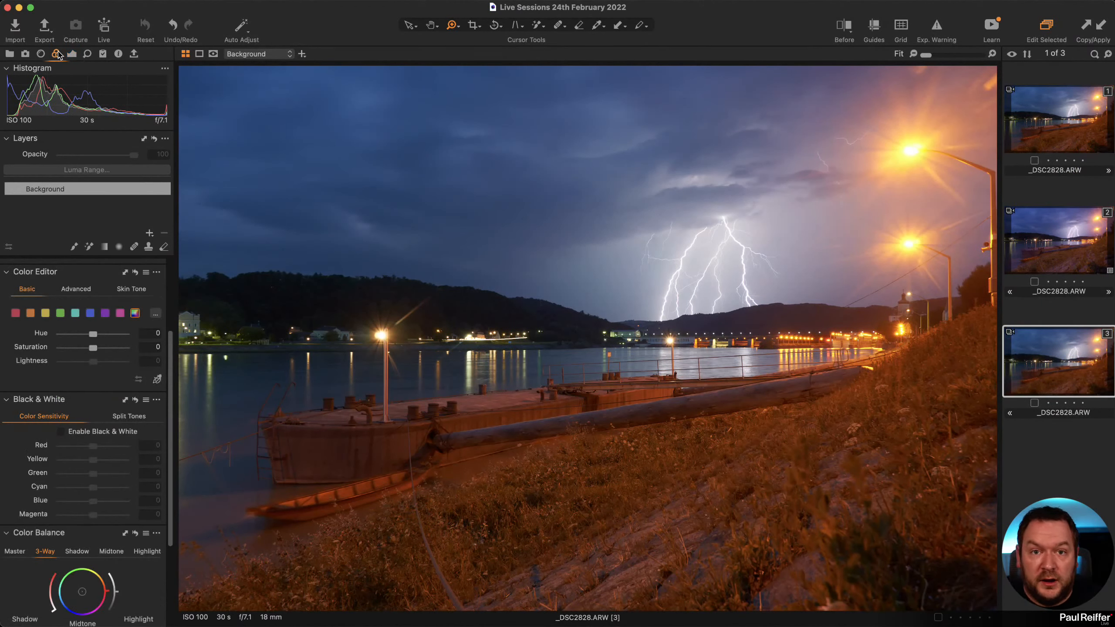
pyautogui.click(30, 313)
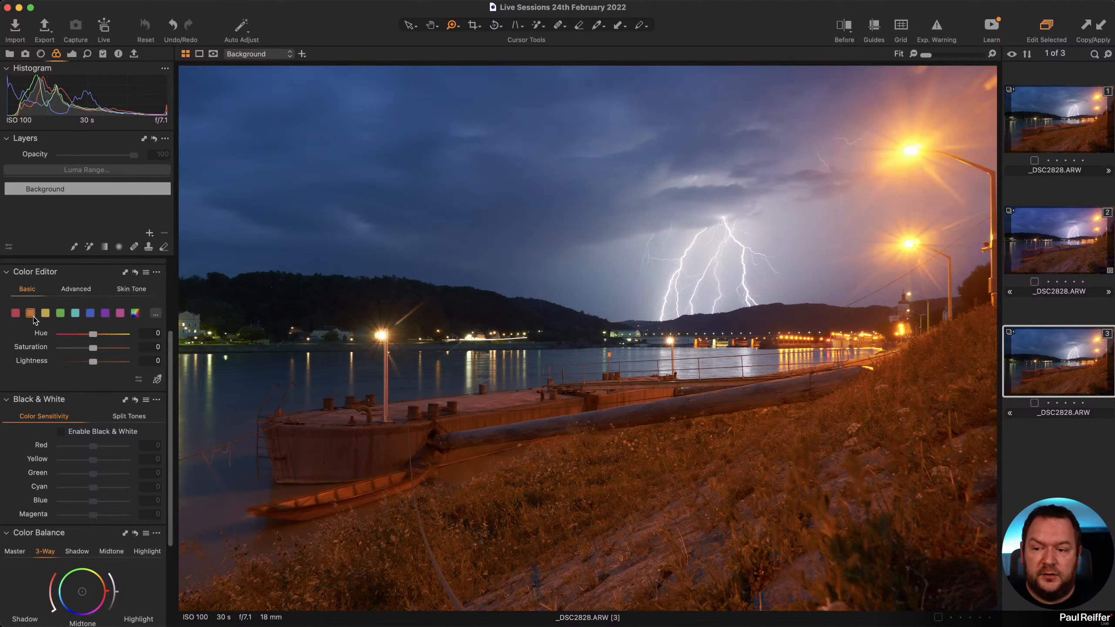
pyautogui.moveTo(93, 348); pyautogui.dragTo(83, 348)
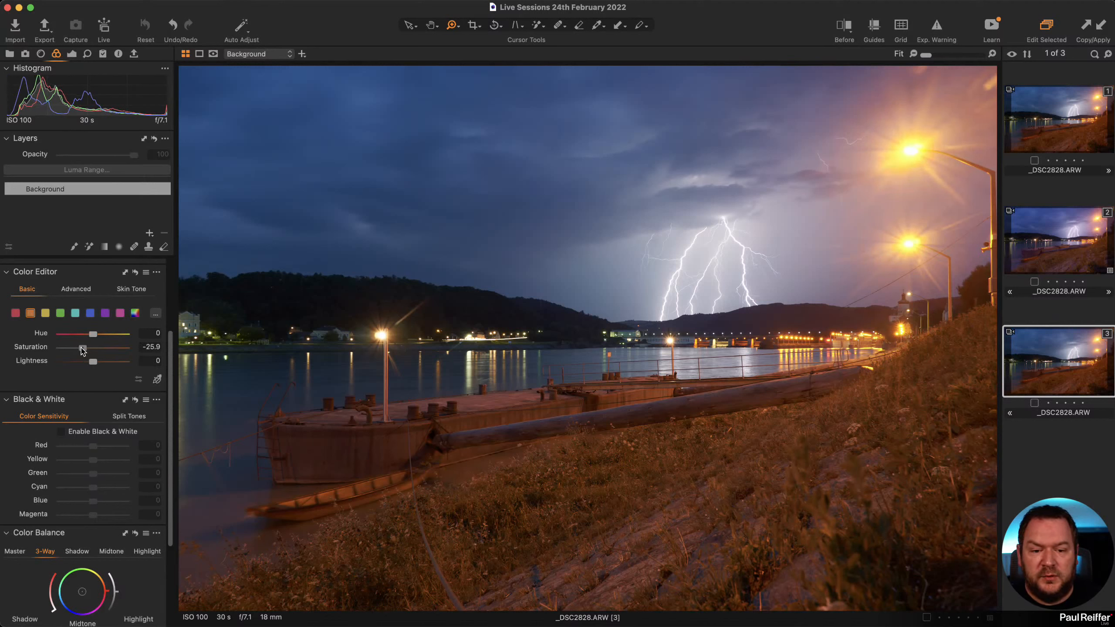
pyautogui.click(16, 313)
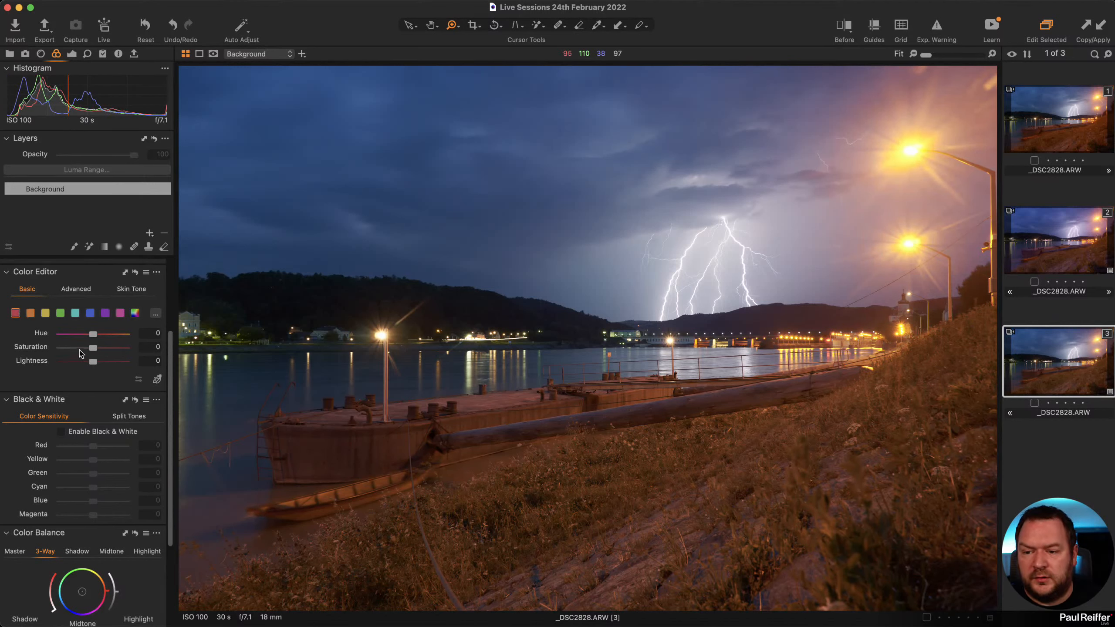
pyautogui.moveTo(92, 351); pyautogui.dragTo(85, 353)
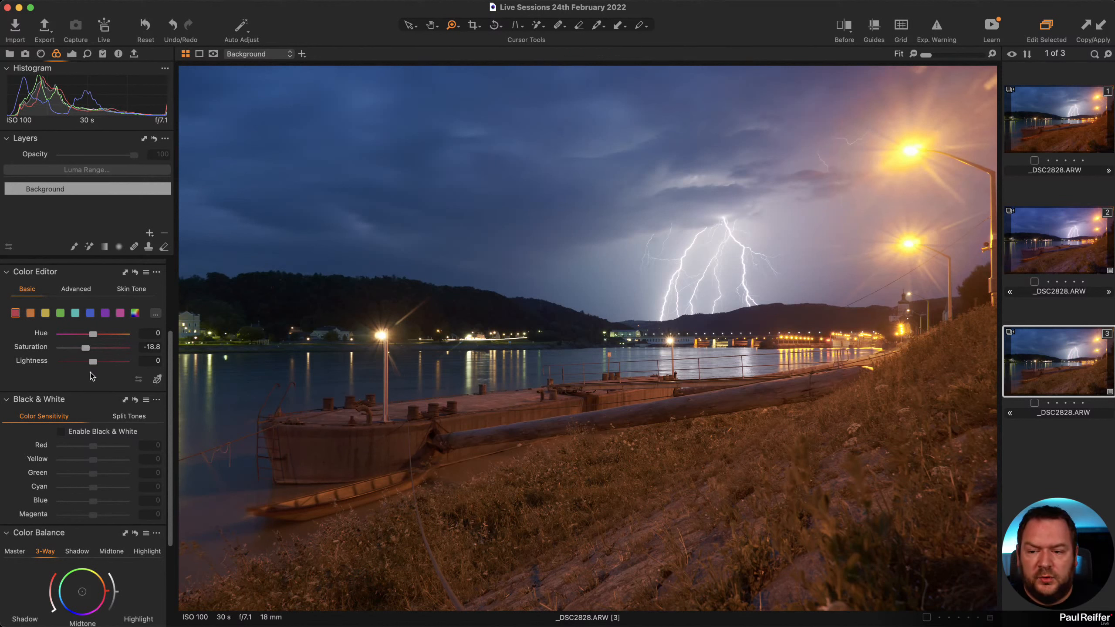
# Shift the third variant's midtones slightly towards blue in the Color Balance and set its Clarity to 21.
pyautogui.scroll(-5, 65, 451)
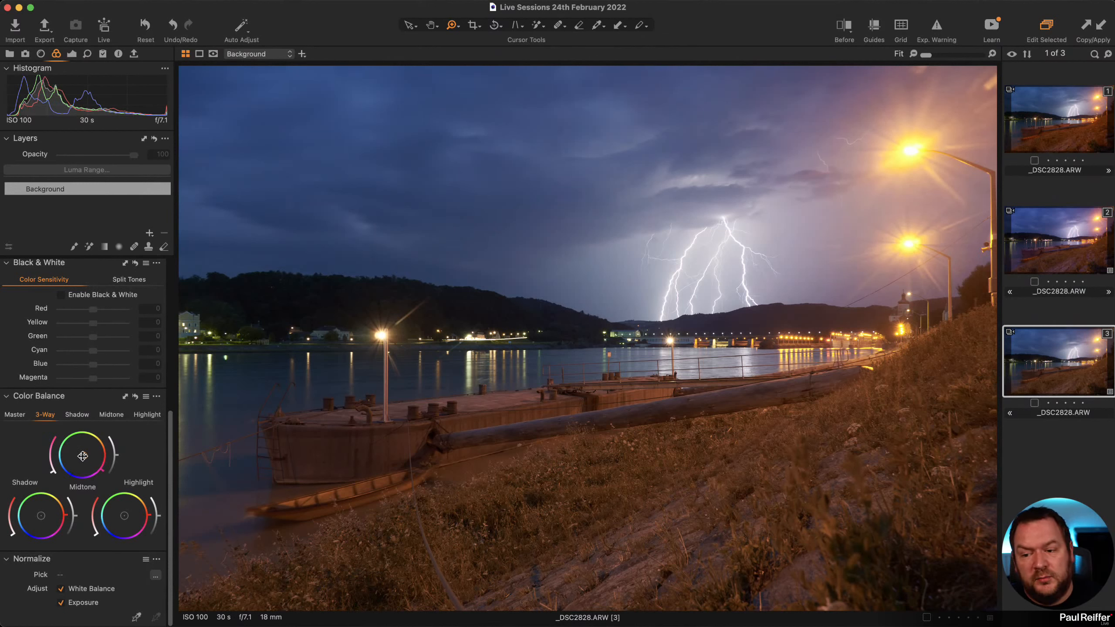
pyautogui.moveTo(83, 457)
pyautogui.mouseDown()
pyautogui.moveTo(73, 451)
pyautogui.moveTo(62, 465)
pyautogui.moveTo(79, 458)
pyautogui.mouseUp()
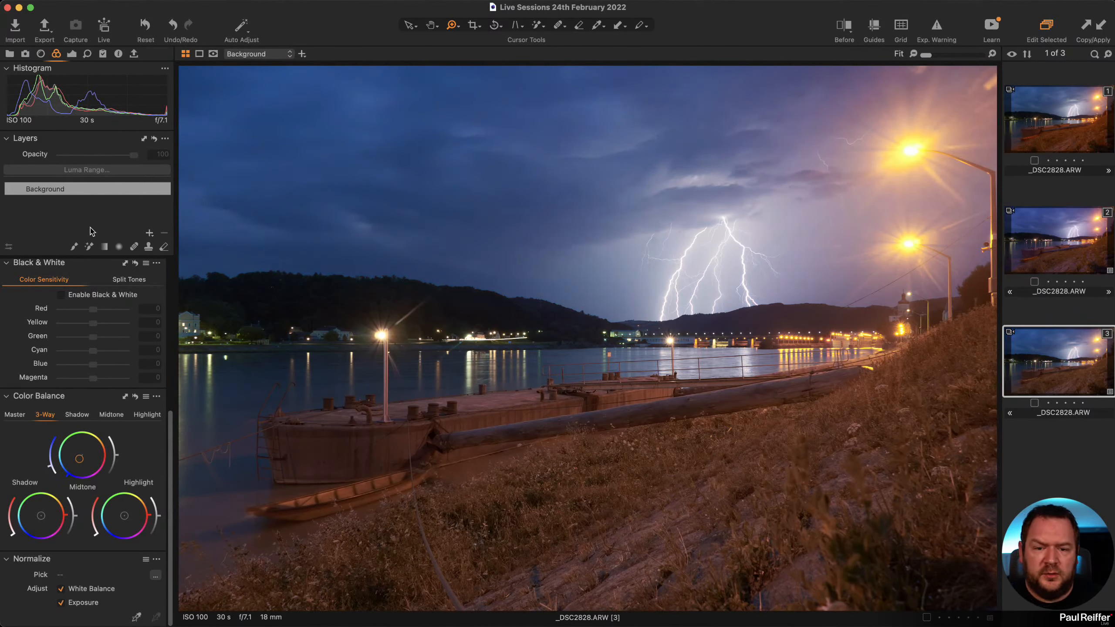
pyautogui.click(72, 54)
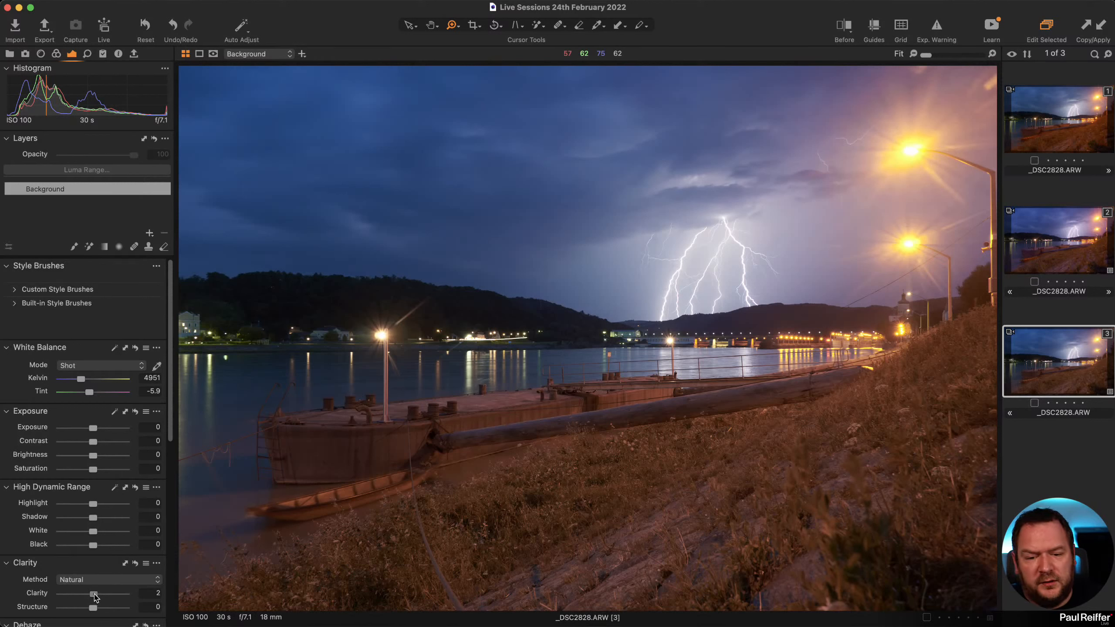
pyautogui.moveTo(94, 595)
pyautogui.mouseDown()
pyautogui.moveTo(124, 596)
pyautogui.moveTo(91, 598)
pyautogui.moveTo(103, 603)
pyautogui.mouseUp()
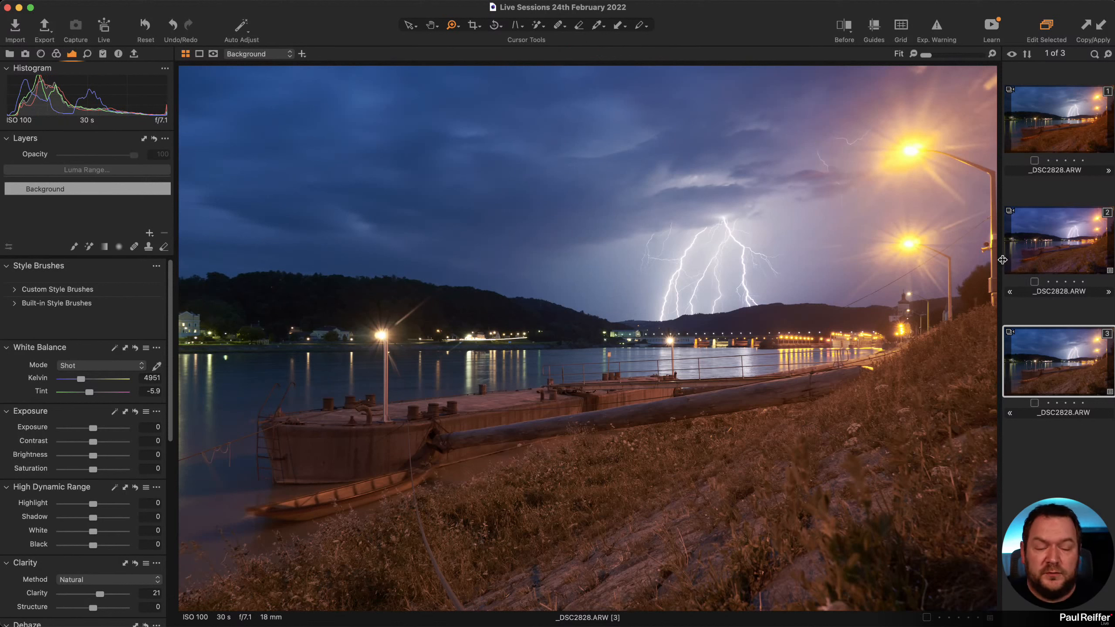
# Compare the original photo with the second variant and check the coverage of its adjustment layer mask.
pyautogui.click(1059, 125)
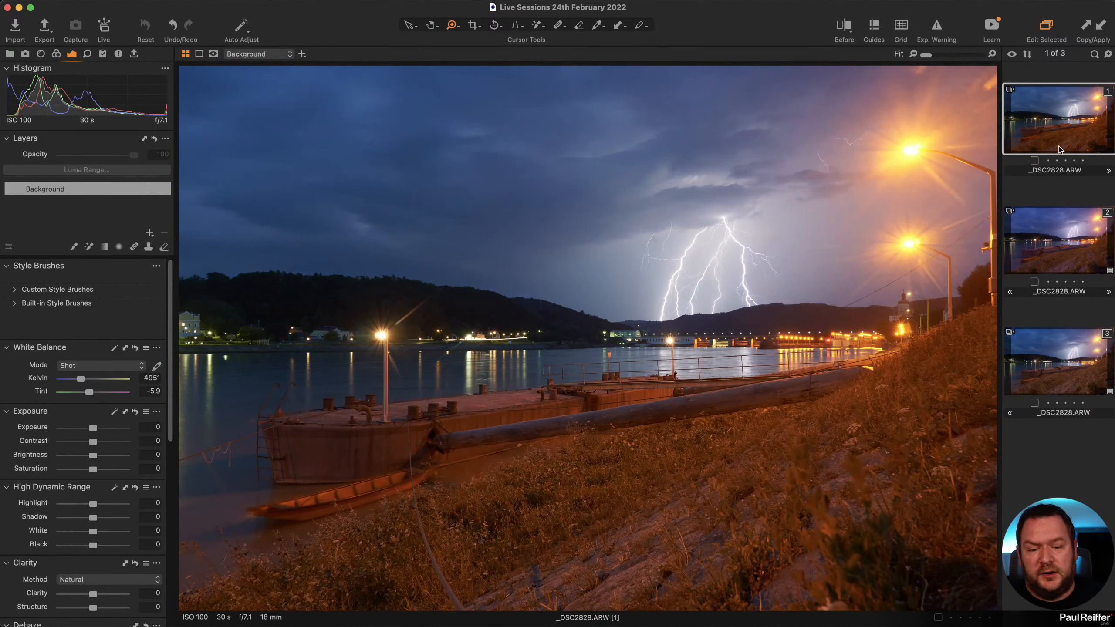
pyautogui.click(1054, 230)
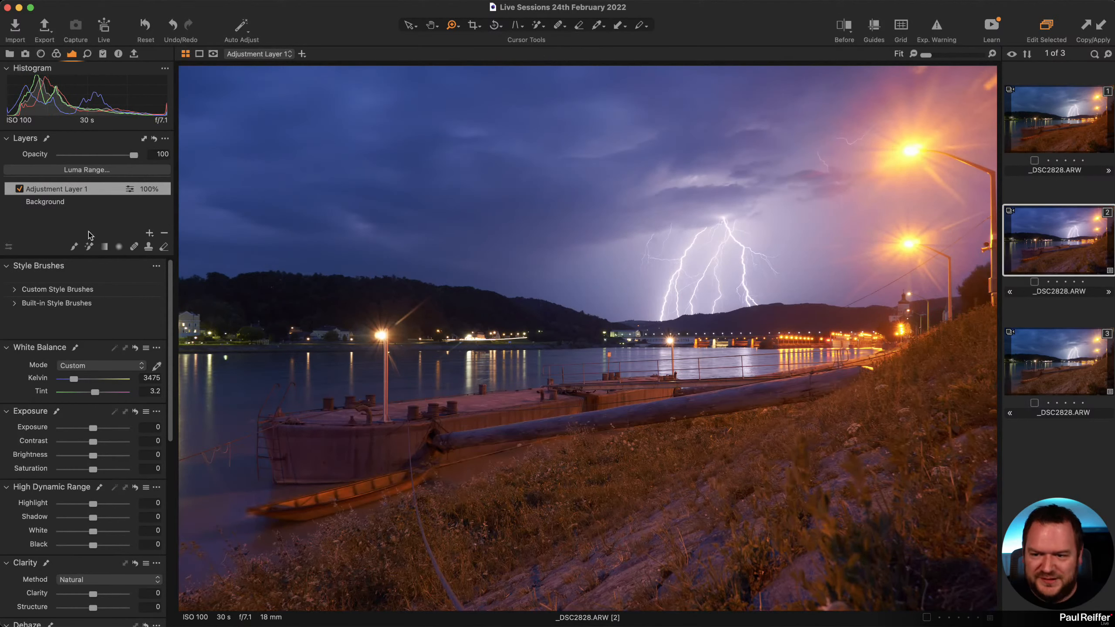
pyautogui.press('m')
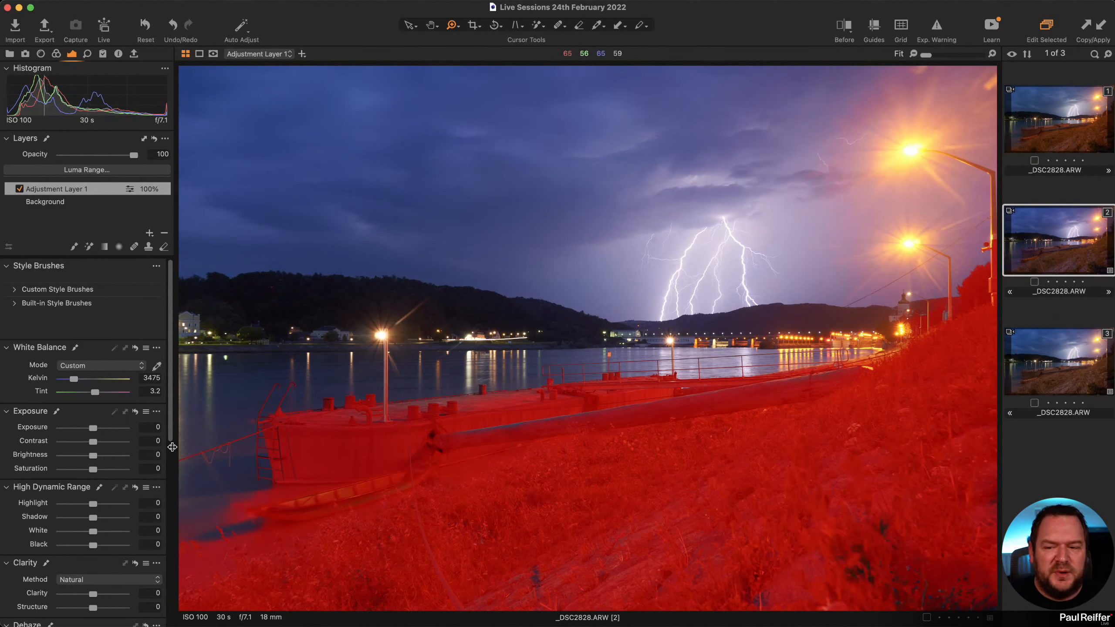
pyautogui.press('m')
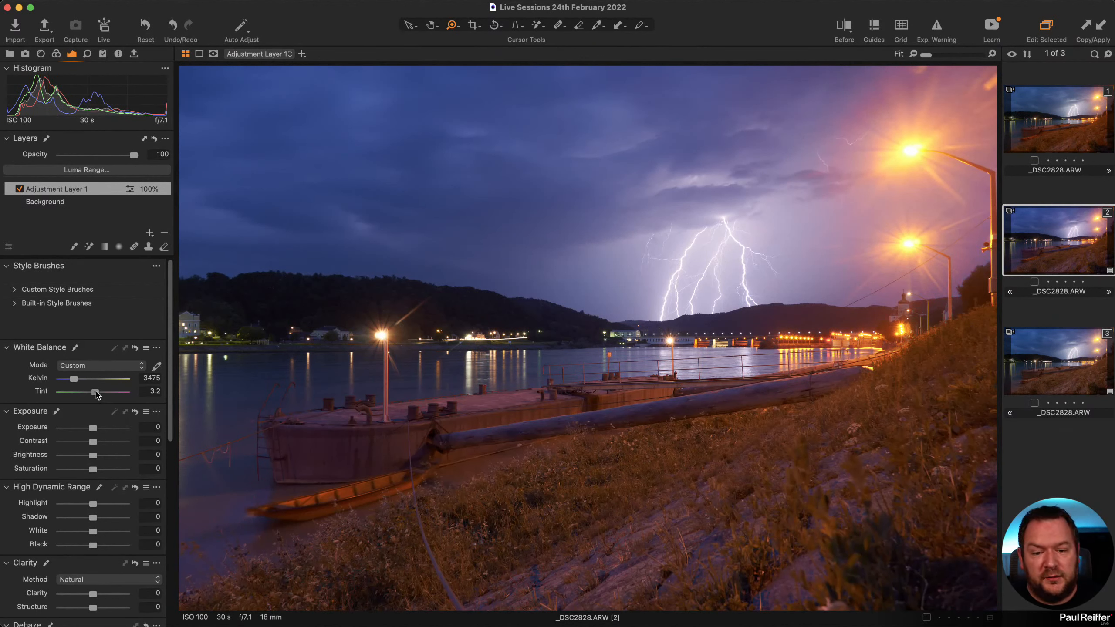
# Set the second variant's masked adjustment layer to 3241 Kelvin, Tint -5.5 and Saturation -11.
pyautogui.moveTo(97, 394); pyautogui.dragTo(72, 383)
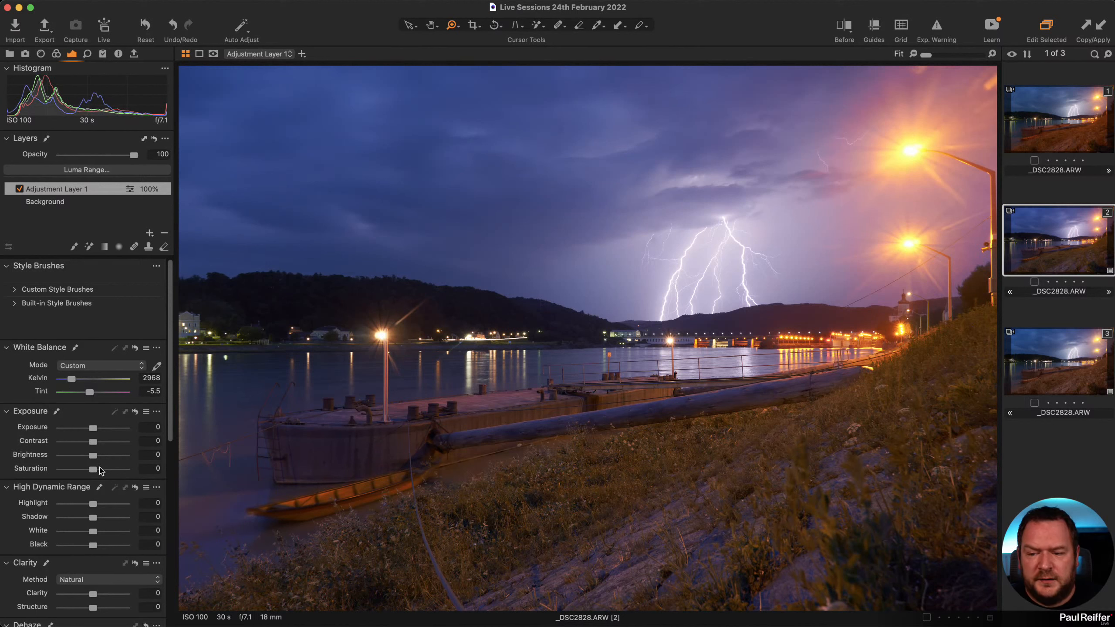
pyautogui.moveTo(93, 471); pyautogui.dragTo(88, 472)
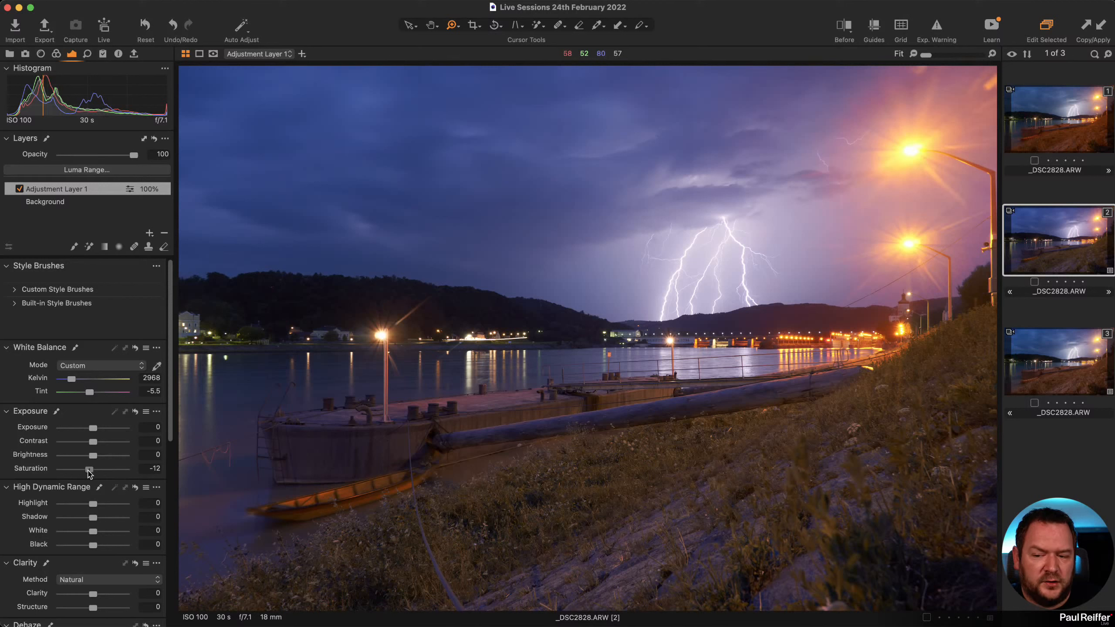
pyautogui.moveTo(89, 472); pyautogui.dragTo(91, 473)
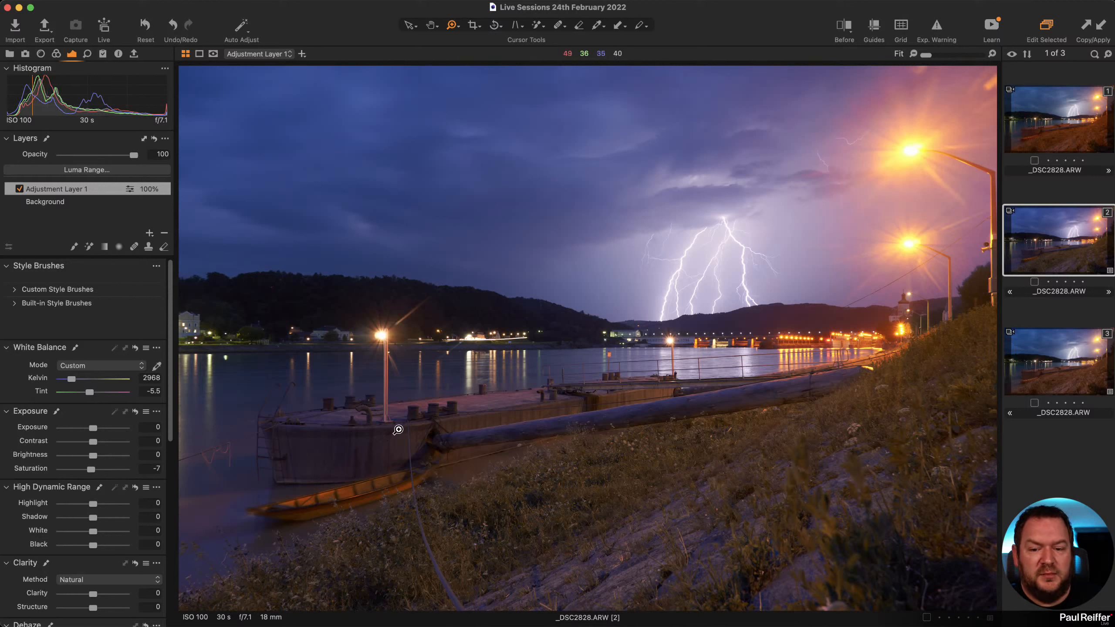
pyautogui.moveTo(91, 469); pyautogui.dragTo(89, 470)
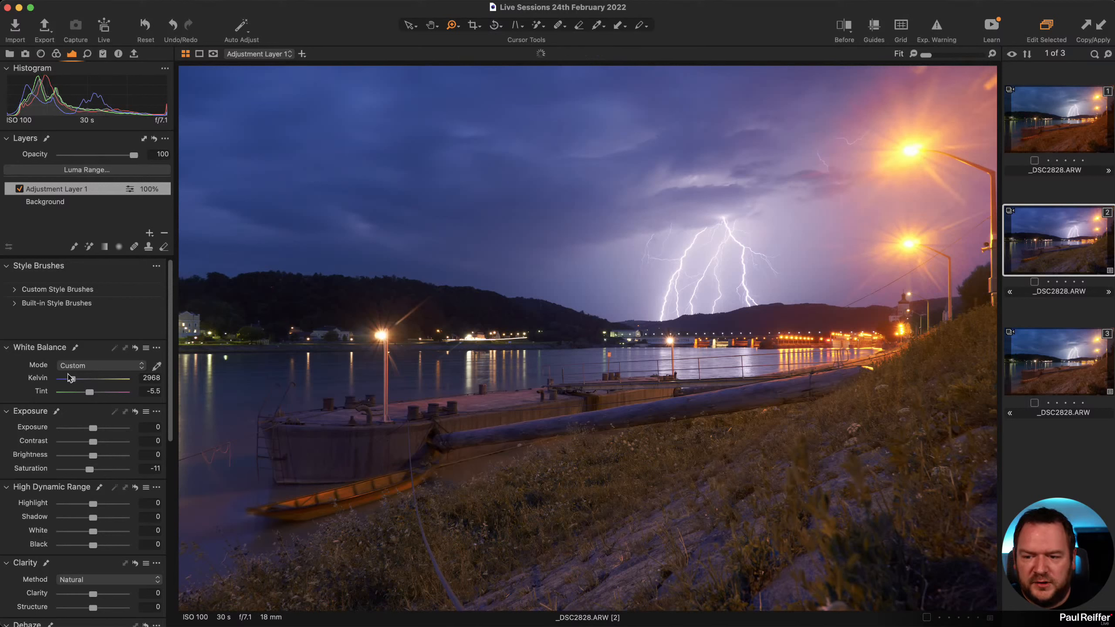
pyautogui.moveTo(68, 377); pyautogui.dragTo(72, 381)
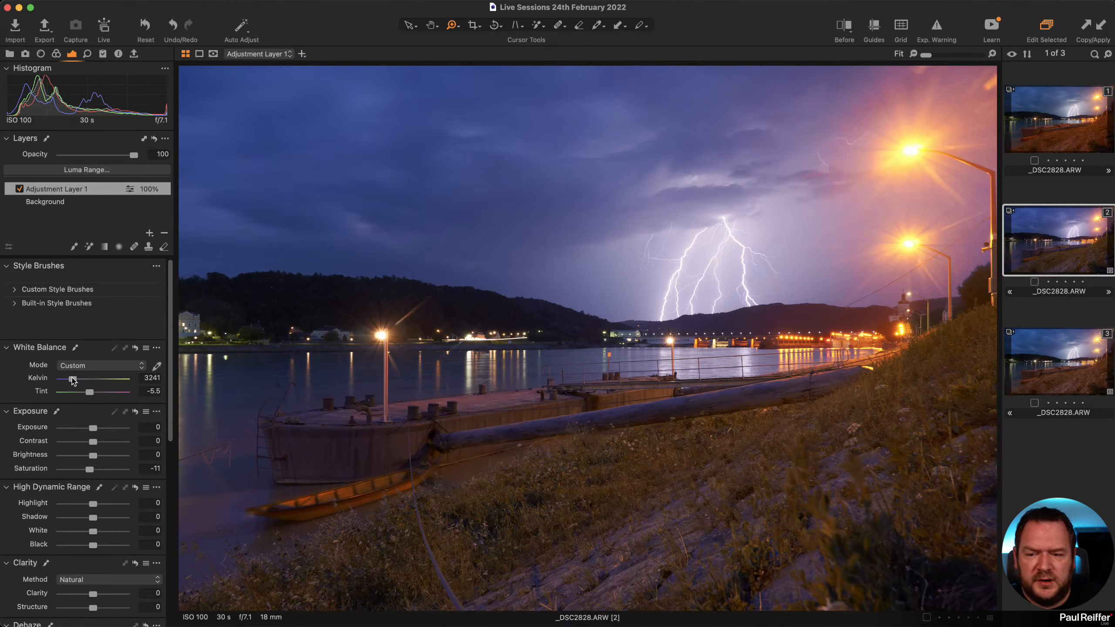
# Shift the midtones of the second variant's Background layer slightly towards blue in the Color Balance.
pyautogui.click(57, 54)
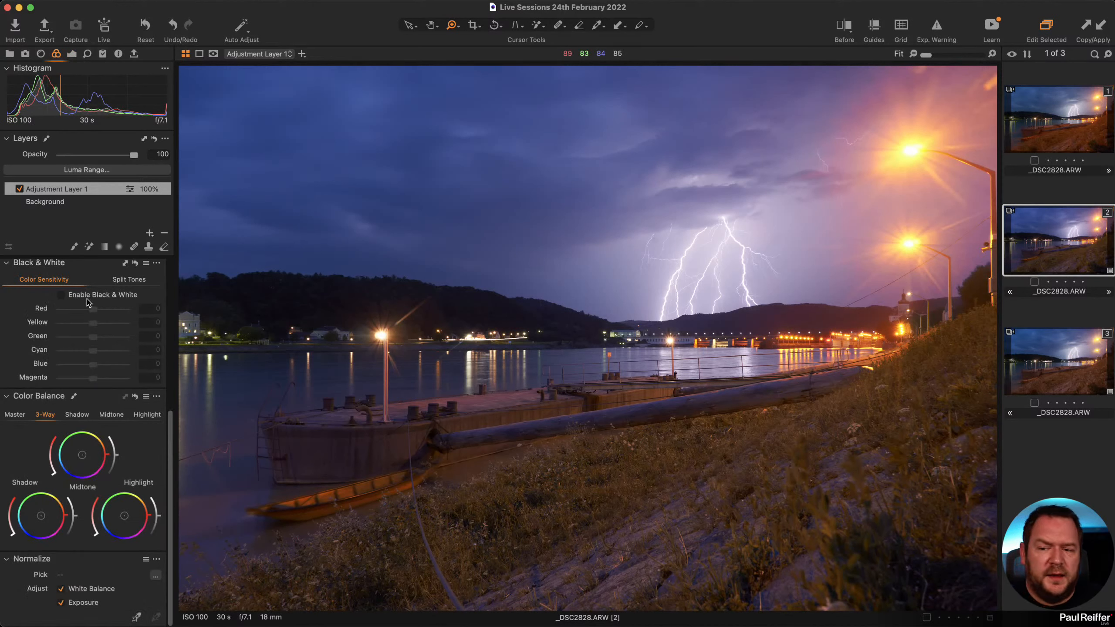
pyautogui.scroll(5, 88, 302)
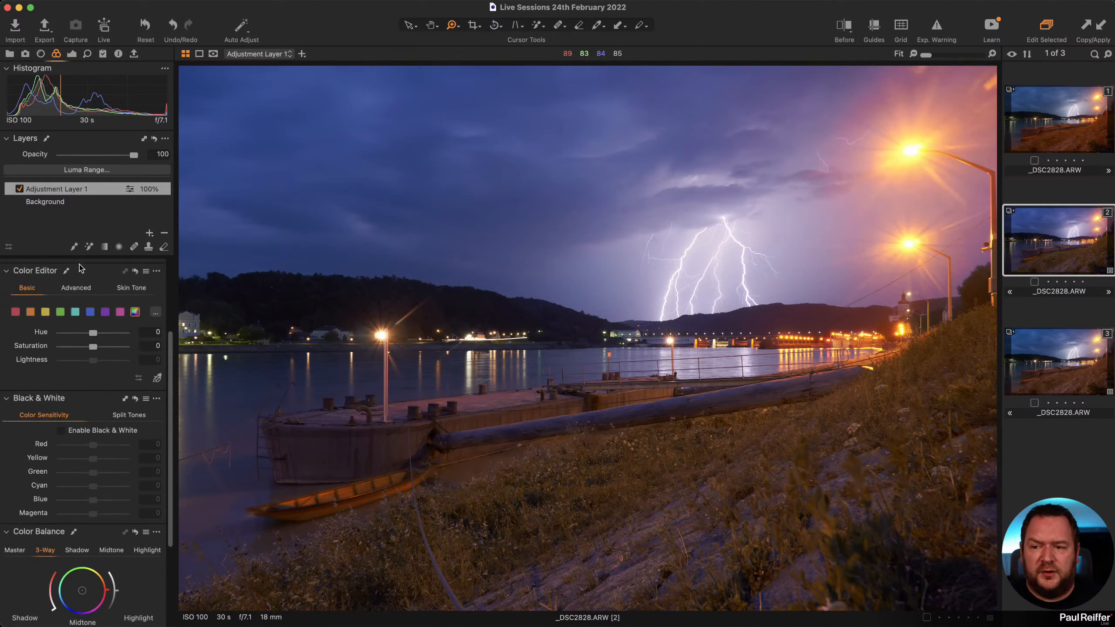
pyautogui.click(63, 203)
pyautogui.scroll(-5, 81, 457)
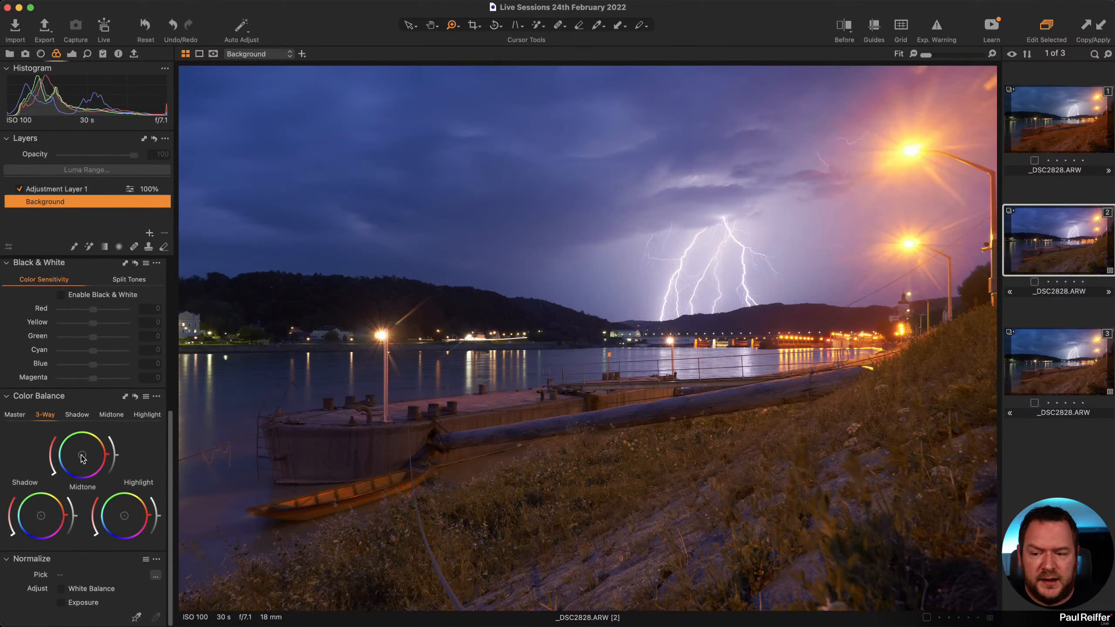
pyautogui.moveTo(82, 458); pyautogui.dragTo(79, 456)
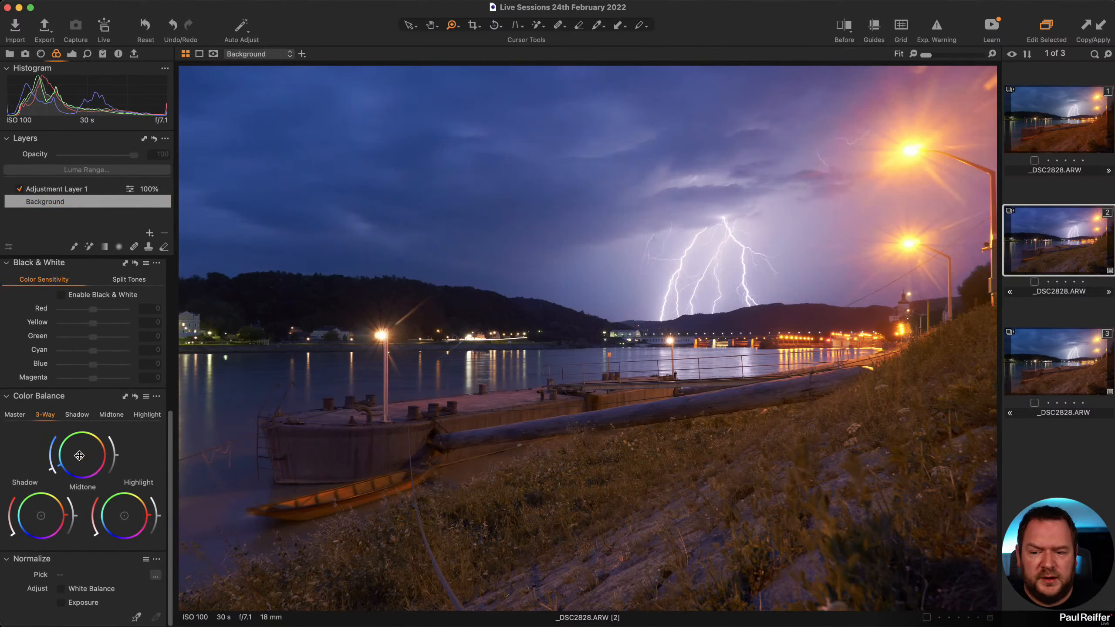
# Desaturate the Background layer's warm orange and red tones with the basic Color Editor, using a saturation of -14.3.
pyautogui.scroll(3, 65, 333)
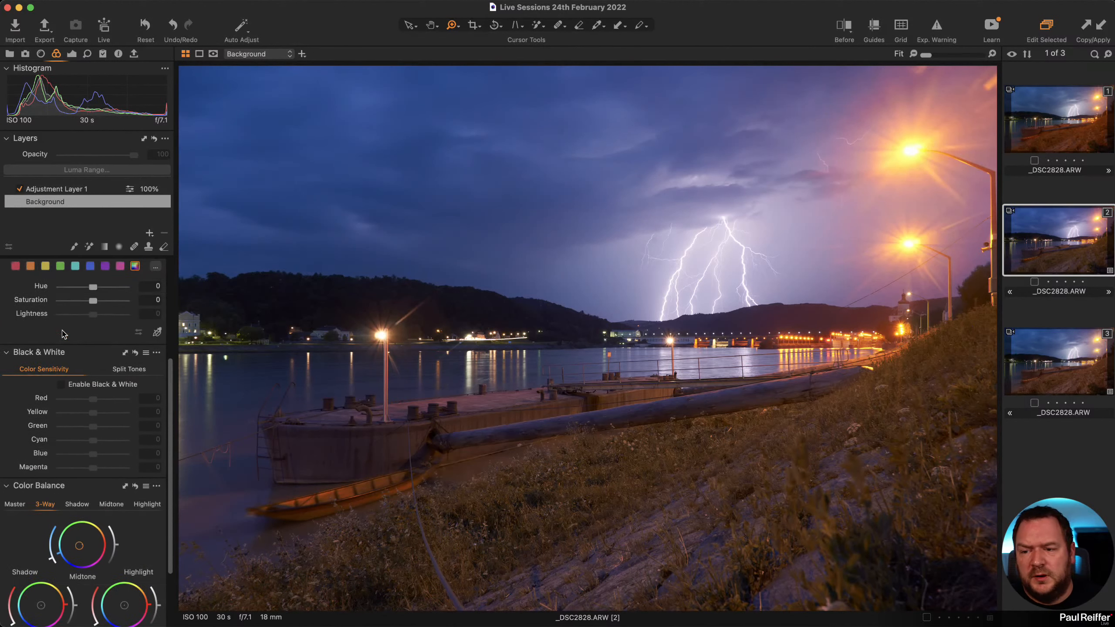
pyautogui.click(15, 309)
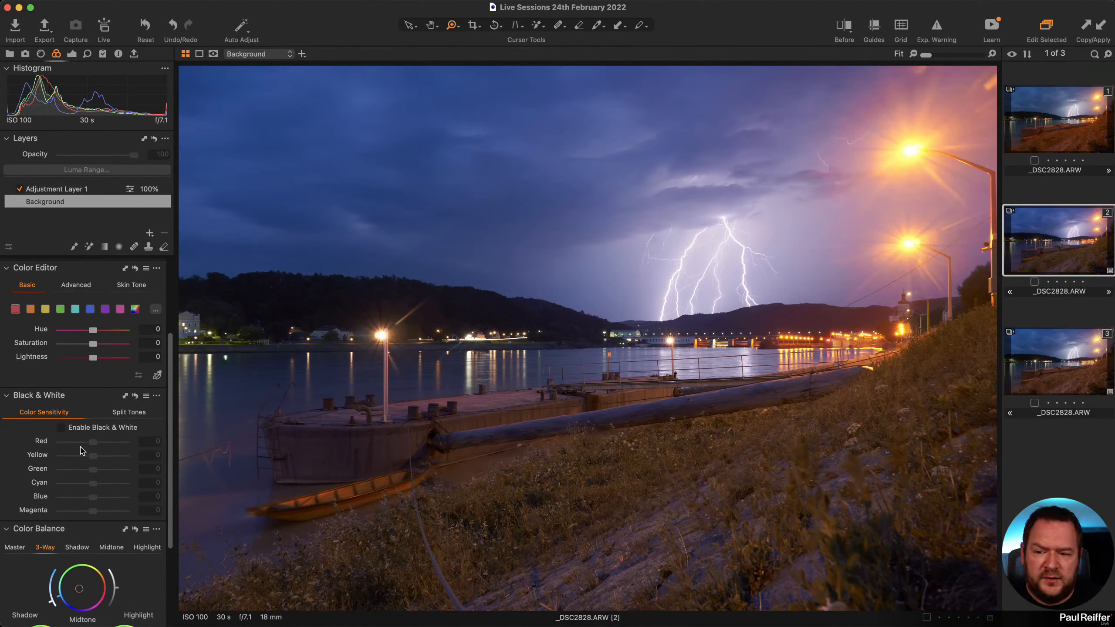
pyautogui.click(30, 310)
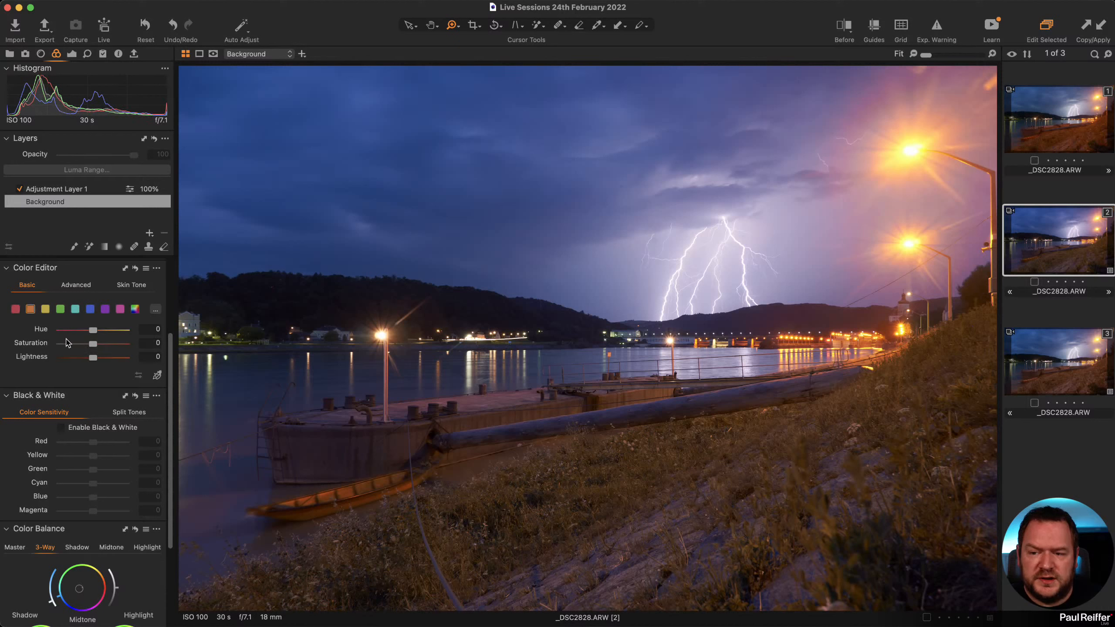
pyautogui.moveTo(92, 345); pyautogui.dragTo(88, 347)
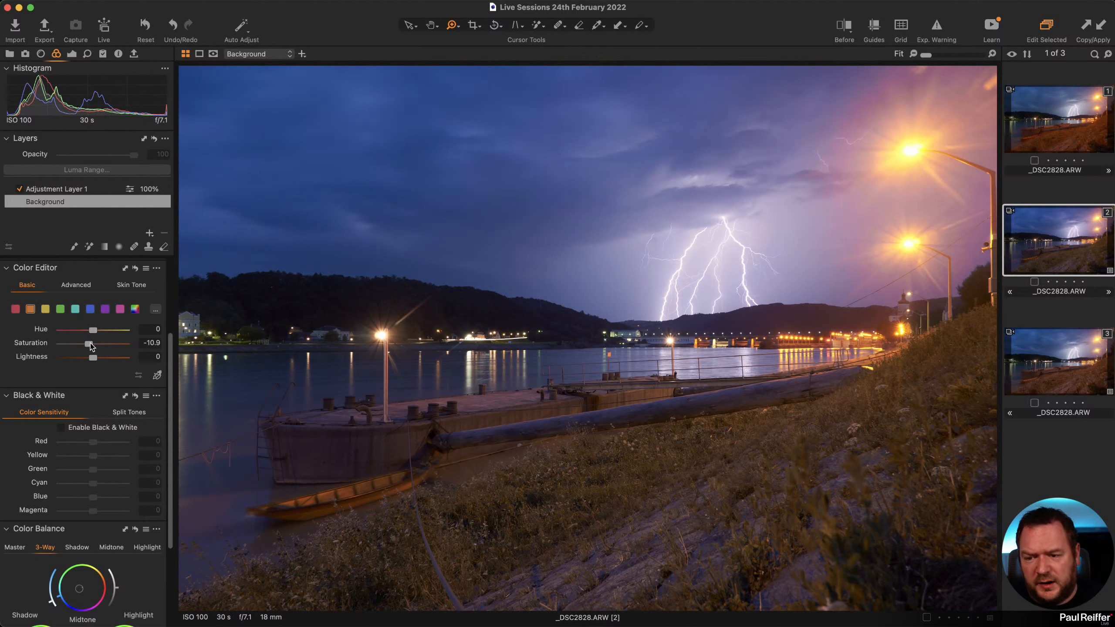
pyautogui.moveTo(90, 344); pyautogui.dragTo(52, 344)
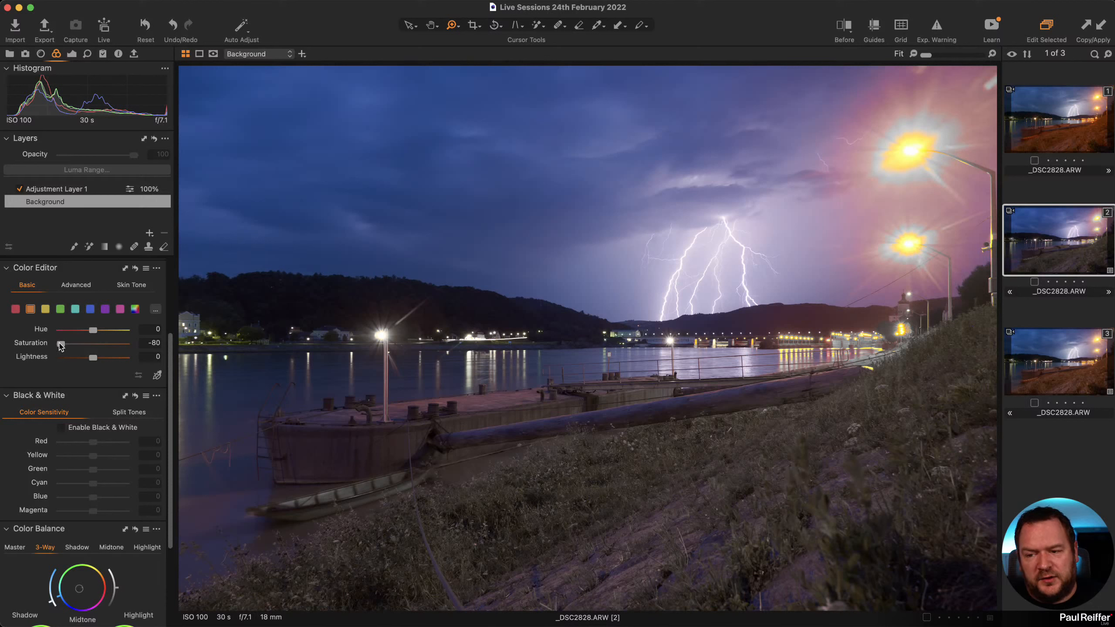
pyautogui.moveTo(60, 345); pyautogui.dragTo(94, 345)
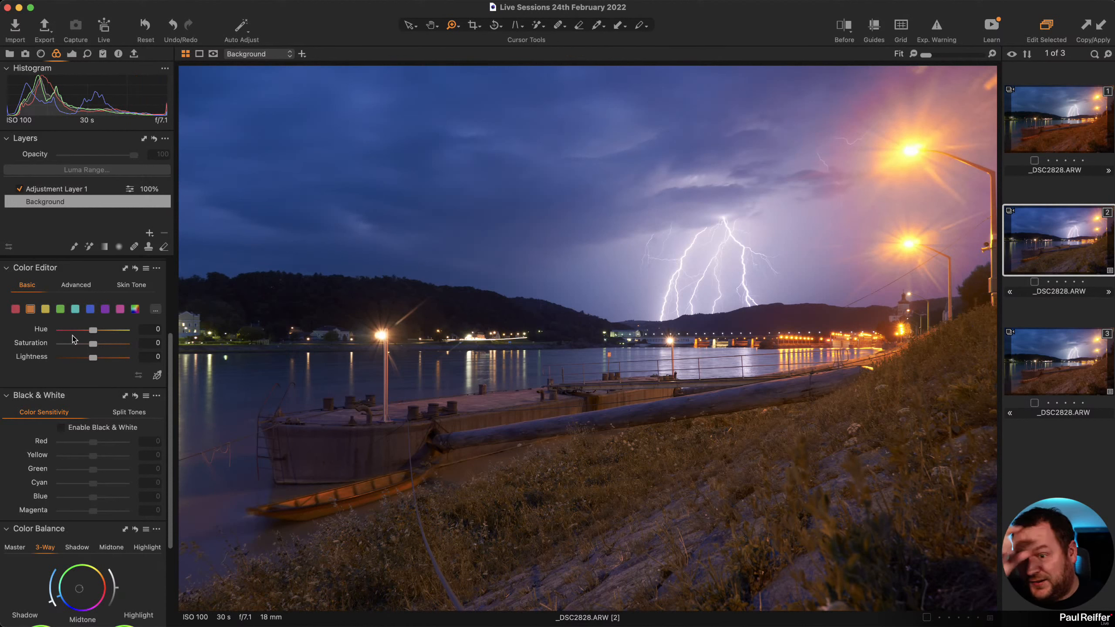
pyautogui.moveTo(93, 345)
pyautogui.mouseDown()
pyautogui.moveTo(67, 350)
pyautogui.moveTo(90, 348)
pyautogui.mouseUp()
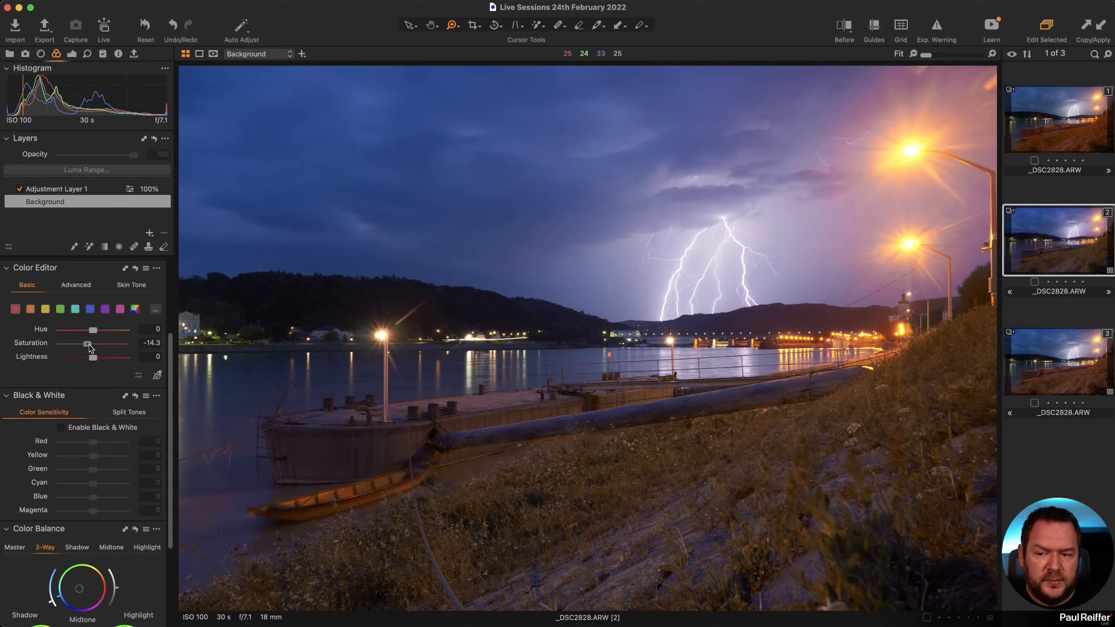
# Sample the street lamp's yellow in the advanced Color Editor, widen its range through red to magenta, and set Smoothness 30 and Saturation -22.4.
pyautogui.click(80, 289)
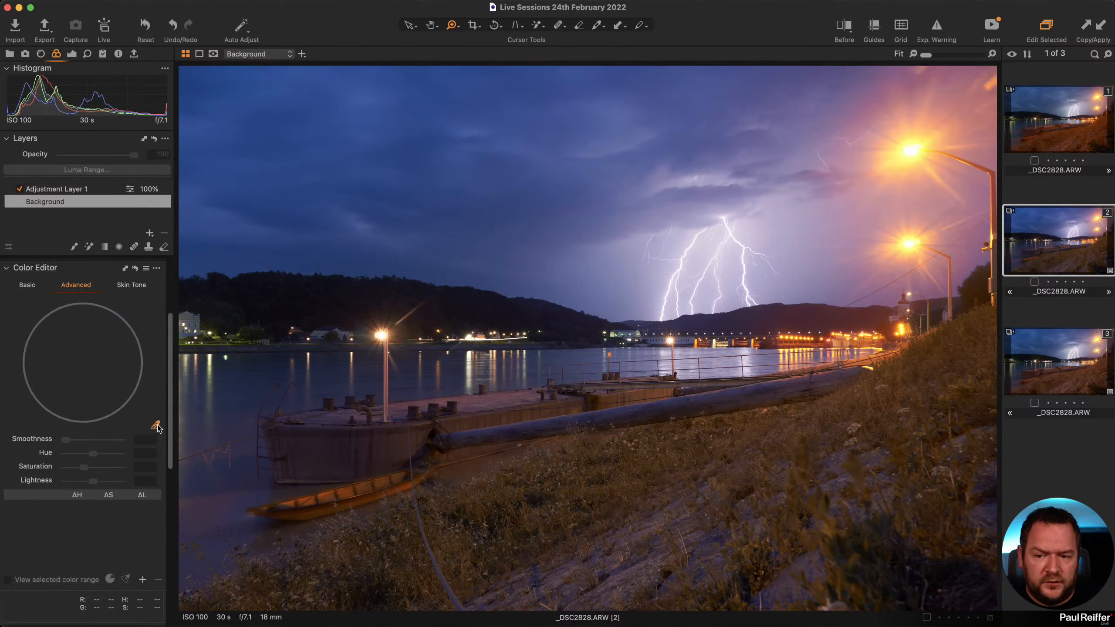
pyautogui.click(156, 426)
pyautogui.click(934, 141)
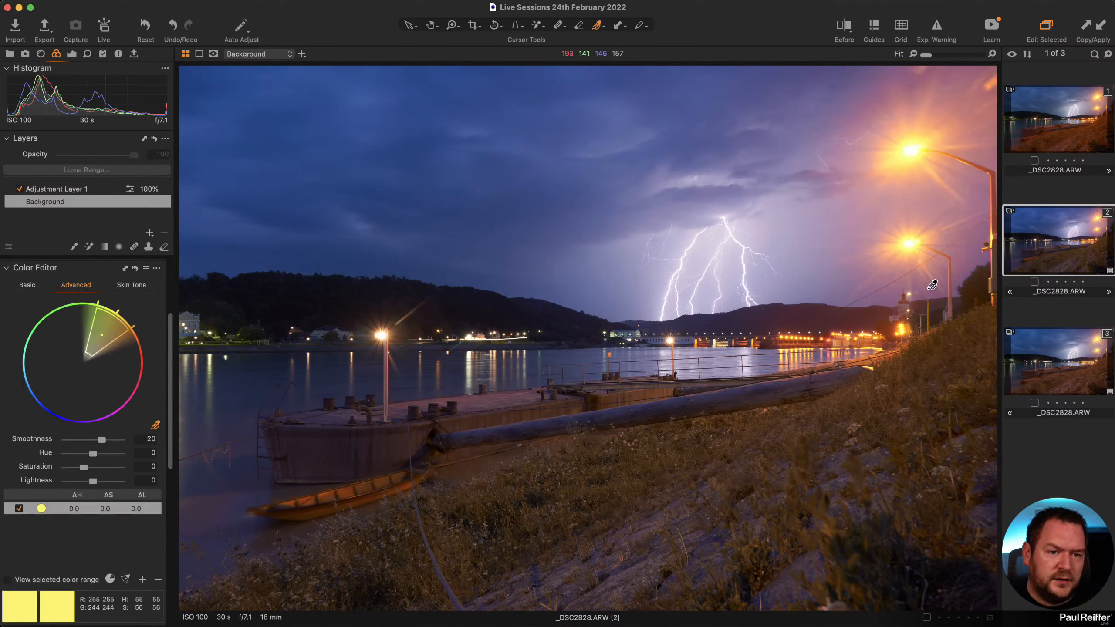
pyautogui.moveTo(131, 329); pyautogui.dragTo(129, 380)
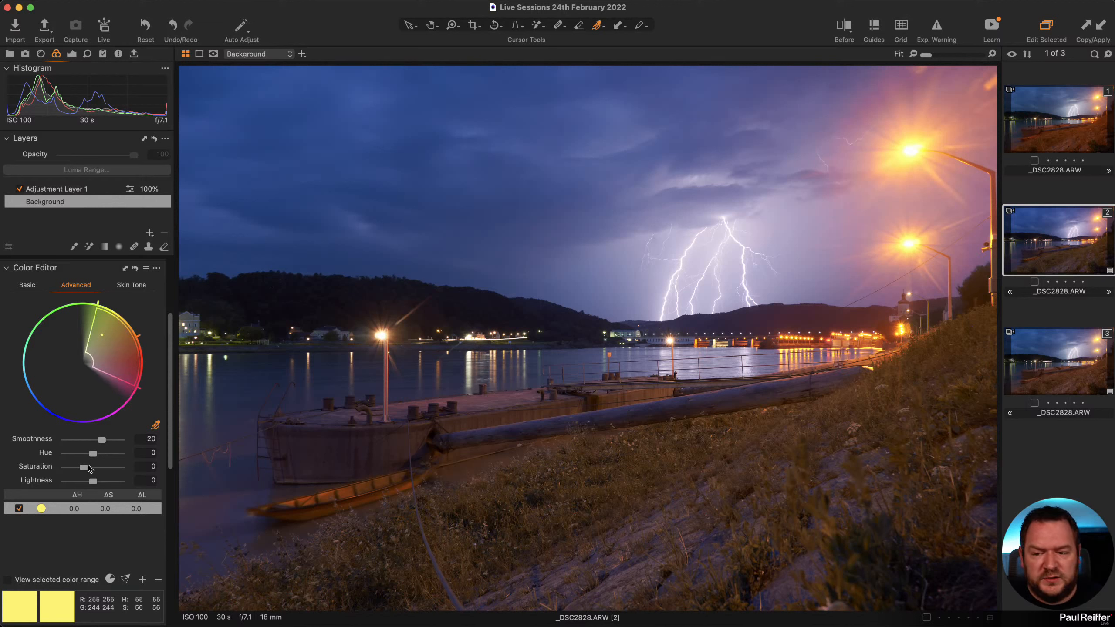
pyautogui.moveTo(101, 439); pyautogui.dragTo(82, 469)
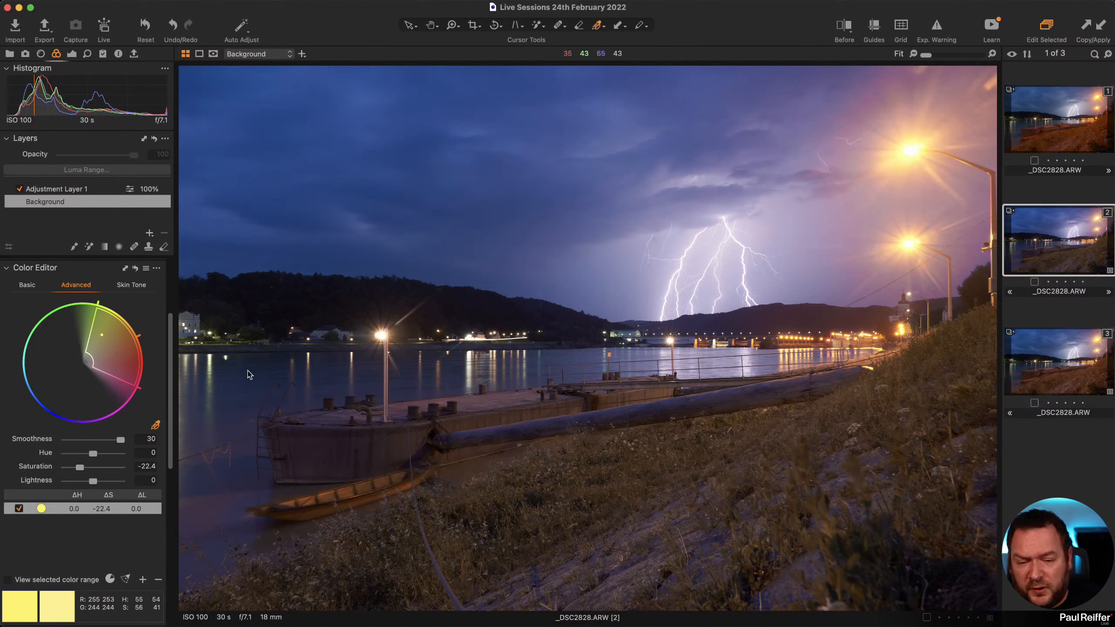
# Set the masked adjustment layer's Saturation to -4 and its white balance to 3457 Kelvin on the second variant.
pyautogui.click(71, 53)
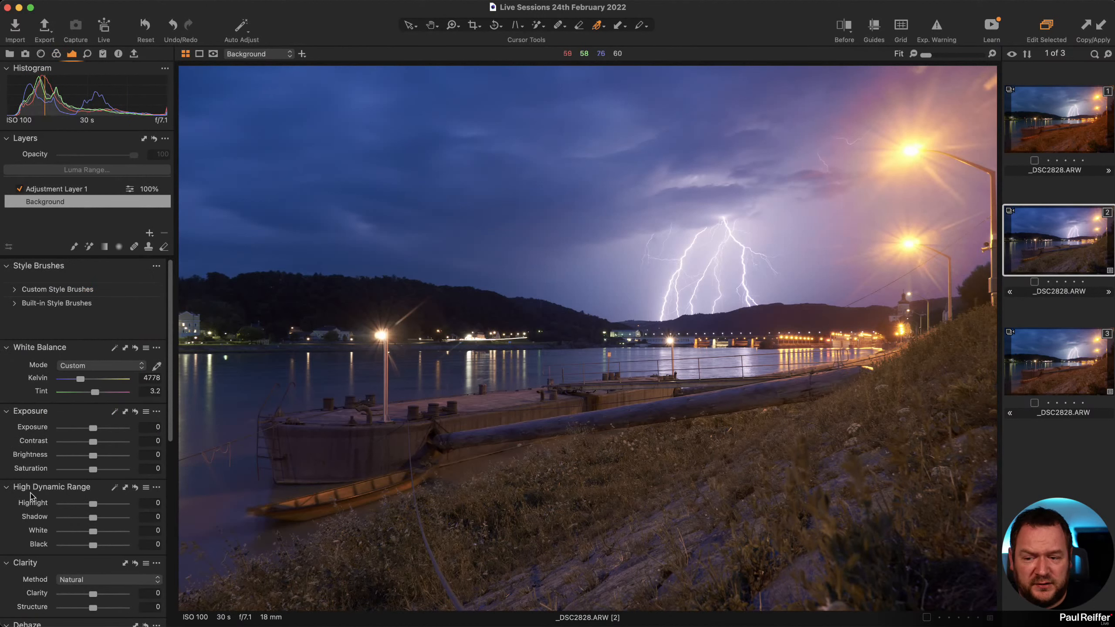
pyautogui.click(35, 188)
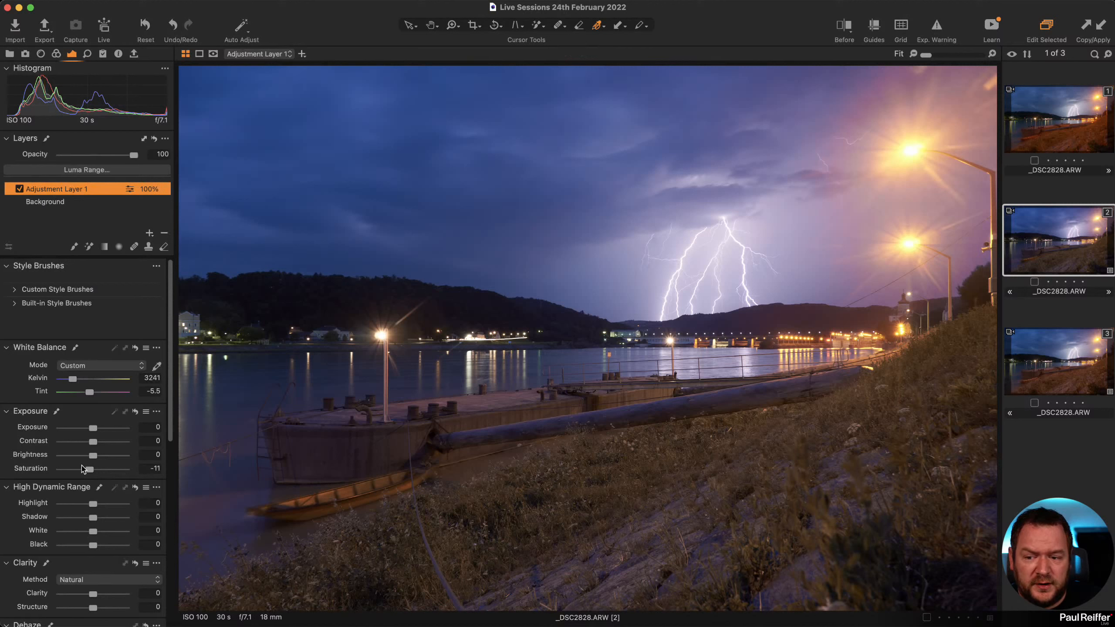
pyautogui.moveTo(92, 470); pyautogui.dragTo(91, 471)
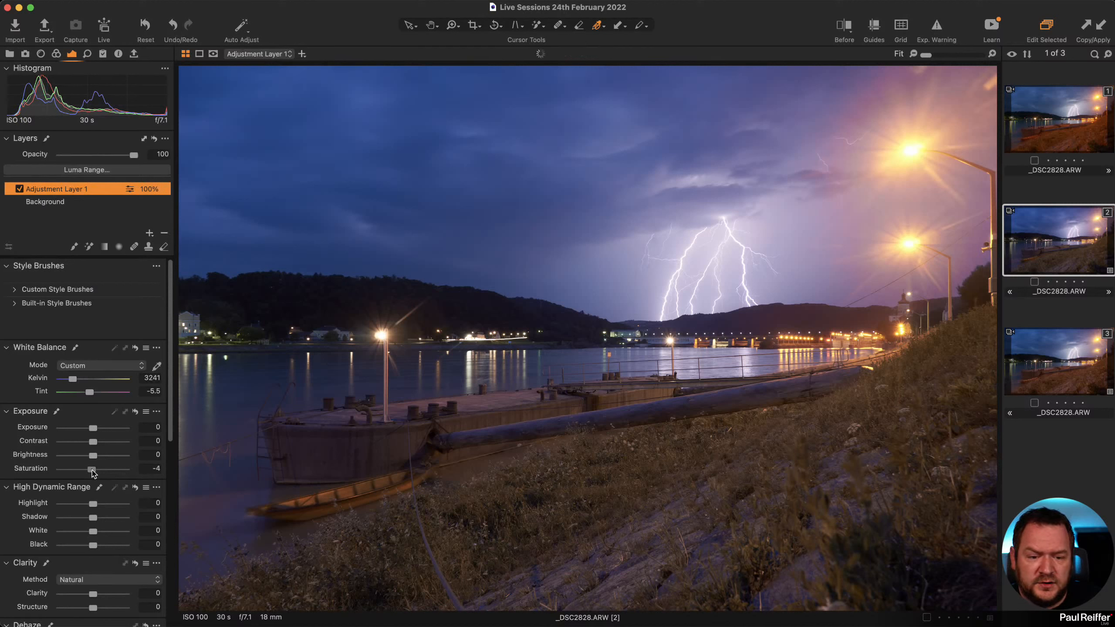
pyautogui.moveTo(72, 378); pyautogui.dragTo(75, 381)
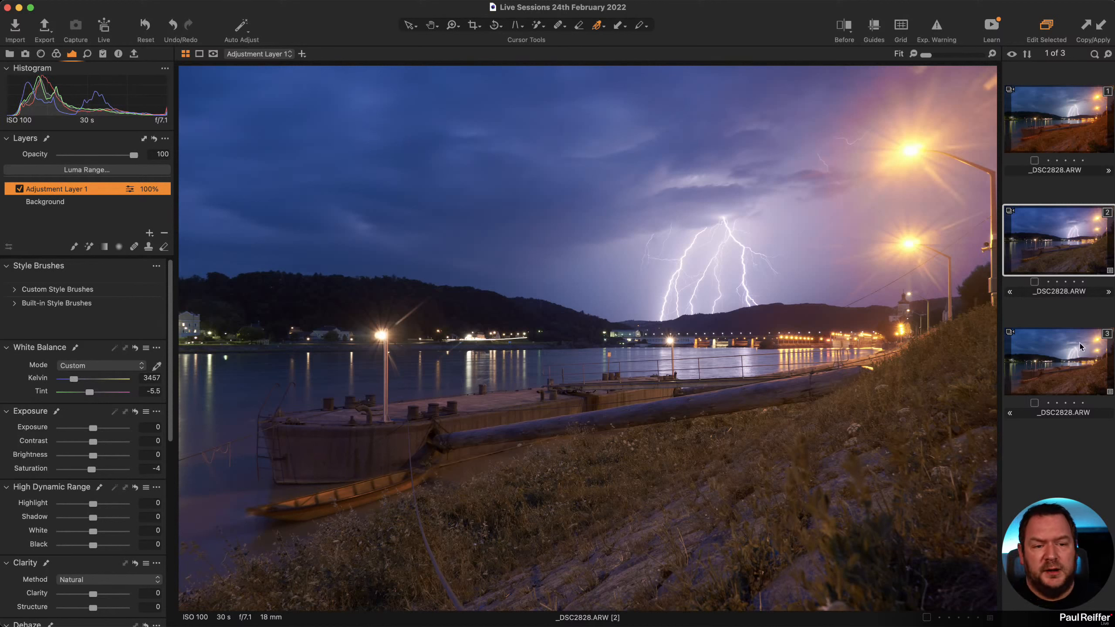
# Compare the second variant with its original in a split before/after view, and set the adjustment layer's Exposure to -0.33.
pyautogui.press('y')
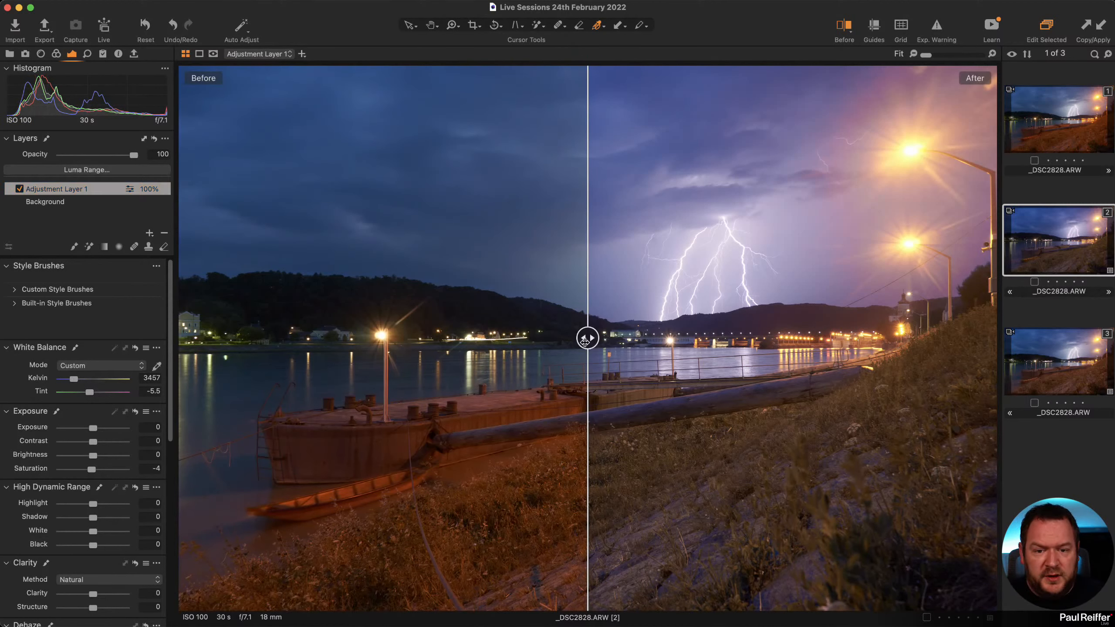
pyautogui.moveTo(587, 338); pyautogui.dragTo(303, 389)
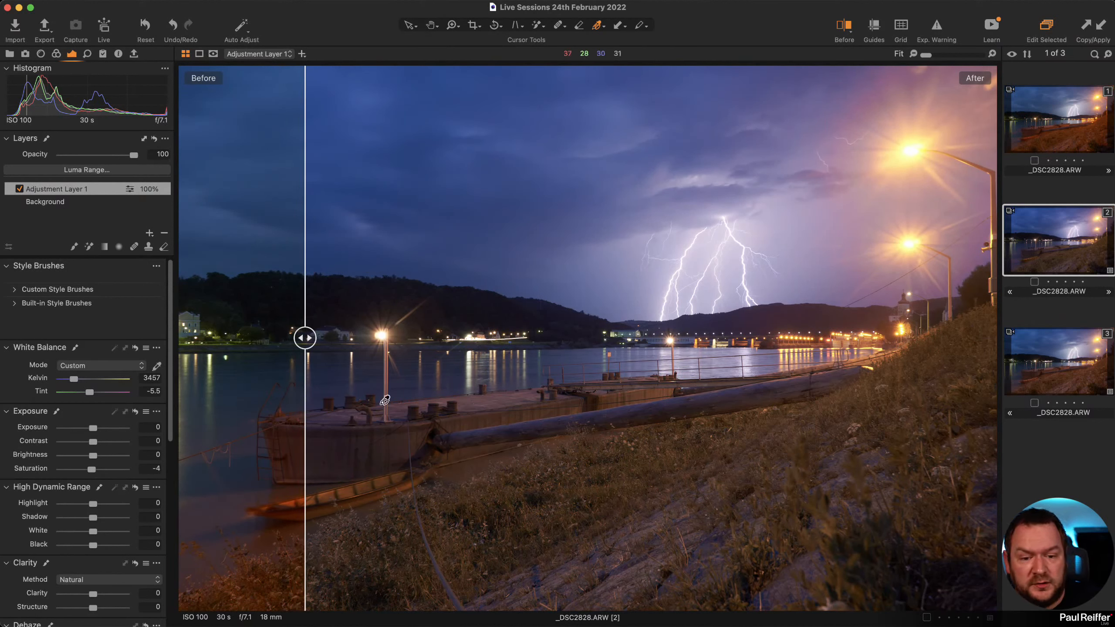
pyautogui.moveTo(307, 339); pyautogui.dragTo(180, 338)
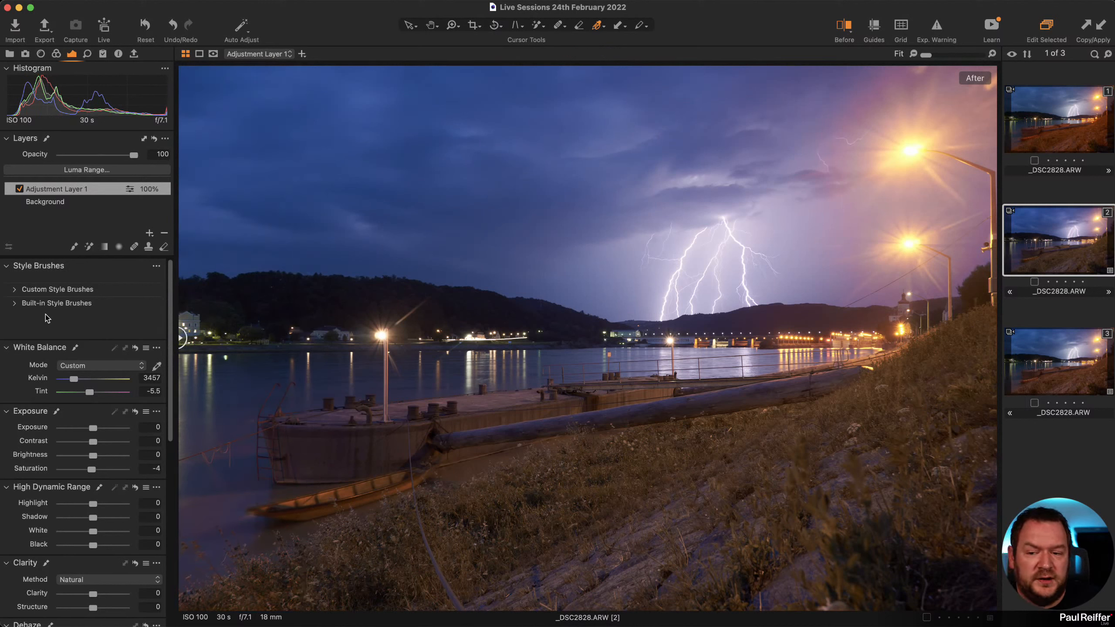
pyautogui.moveTo(94, 431); pyautogui.dragTo(92, 432)
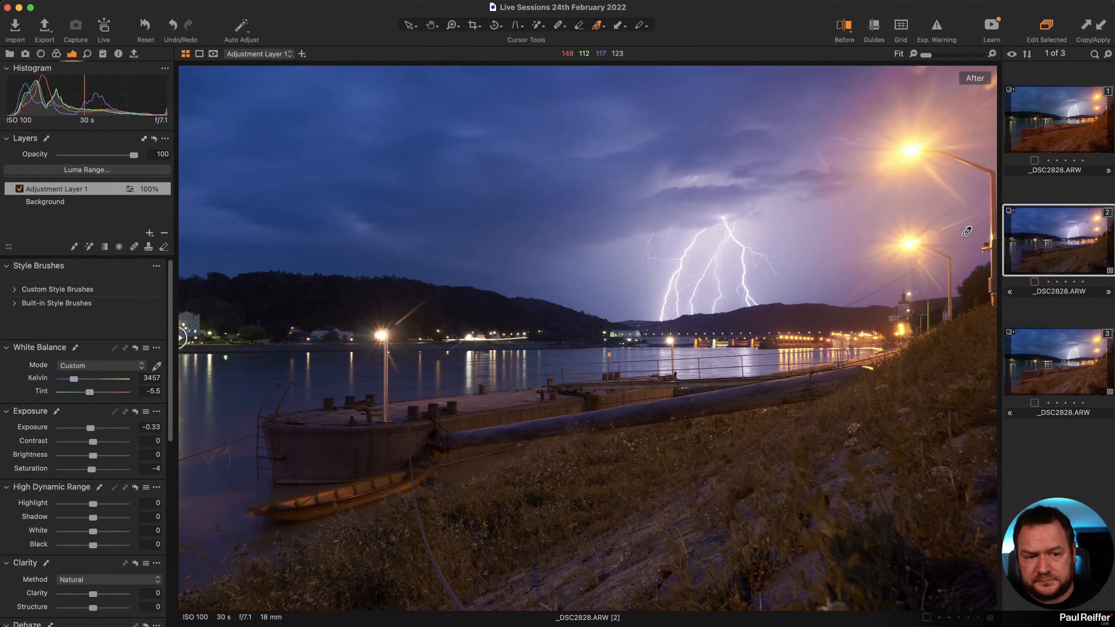
# Sweep the before/after divider across the whole photo to compare the original with the corrected sky, barge and riverbank.
pyautogui.moveTo(181, 338); pyautogui.dragTo(1036, 389)
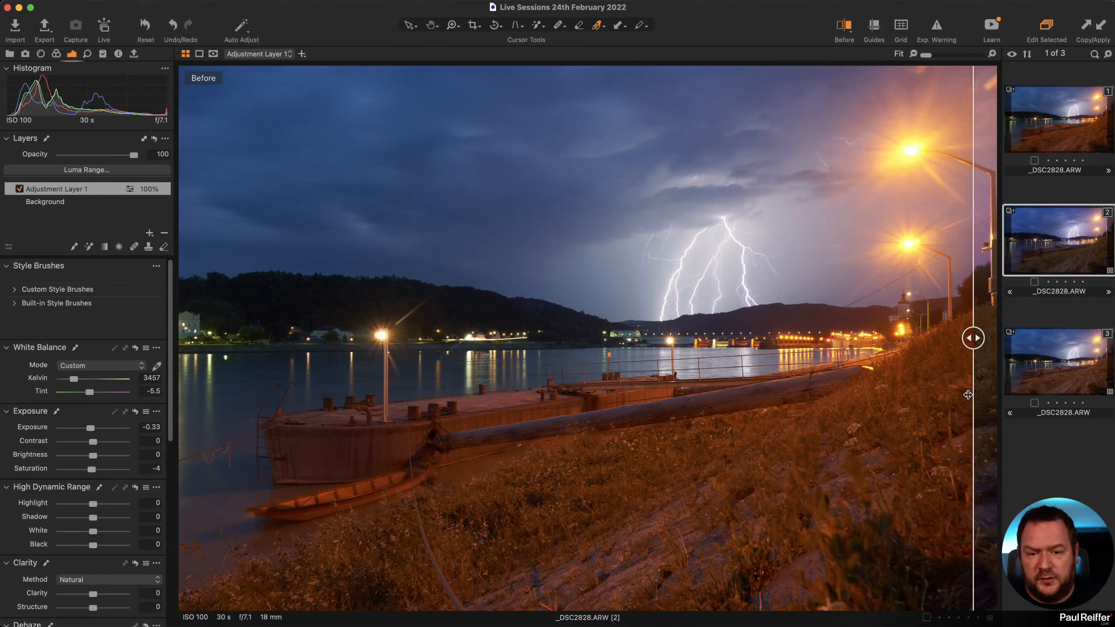
pyautogui.moveTo(993, 408); pyautogui.dragTo(62, 450)
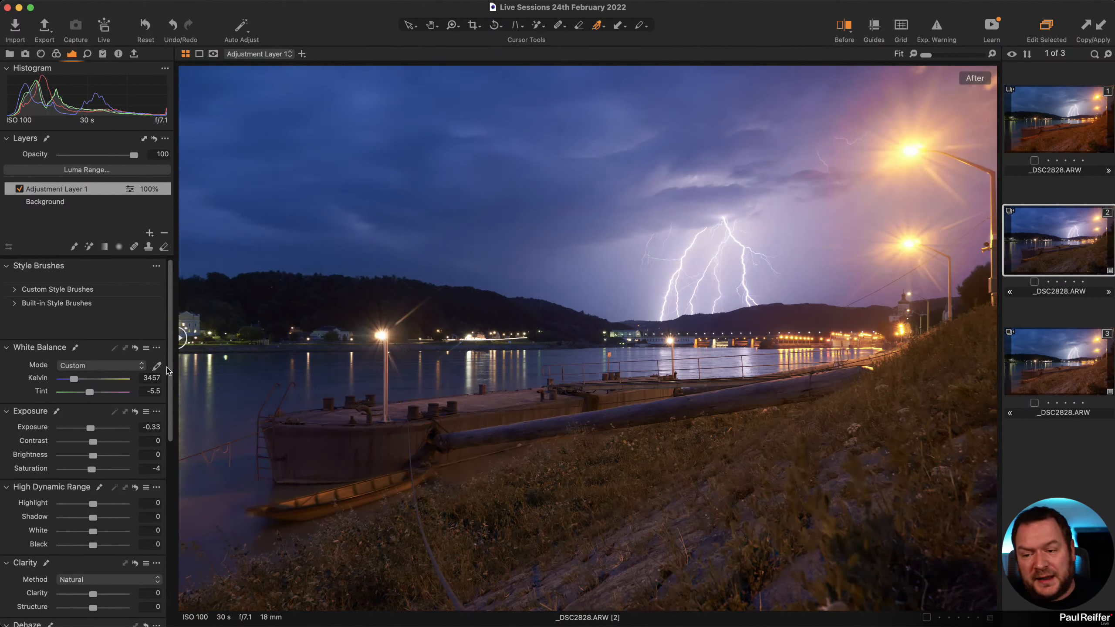
pyautogui.moveTo(180, 337); pyautogui.dragTo(634, 372)
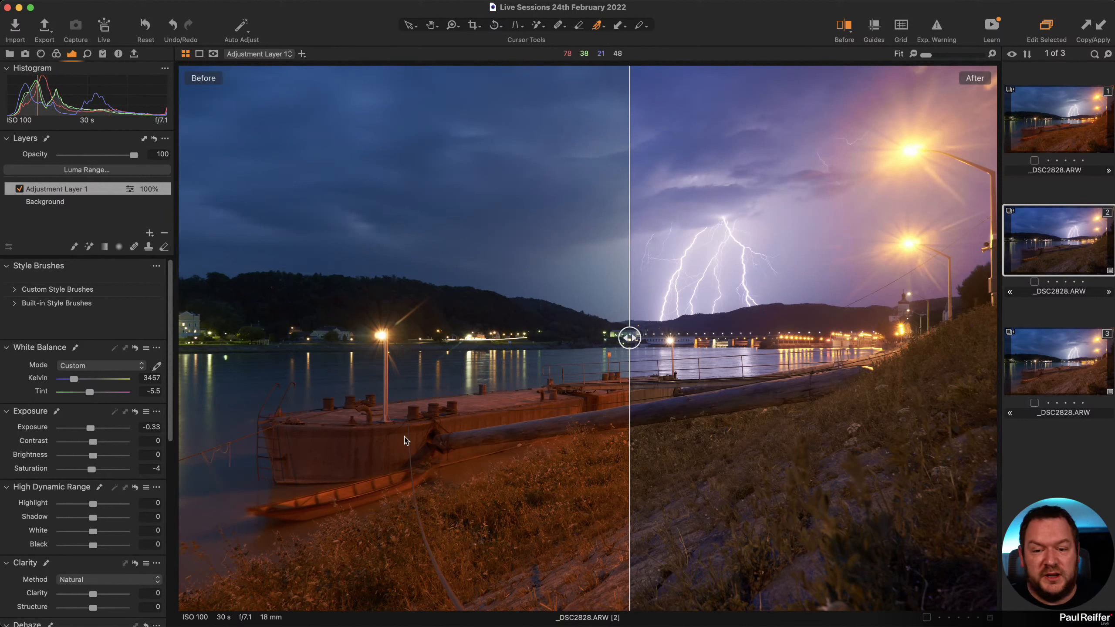
pyautogui.moveTo(629, 341); pyautogui.dragTo(180, 338)
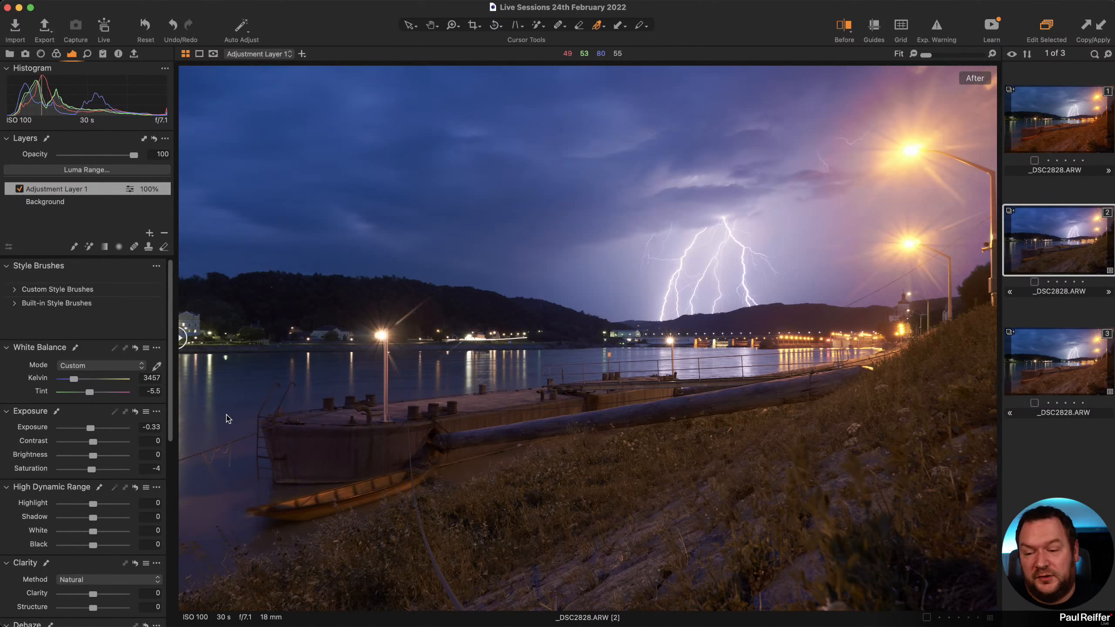
# Review the Background layer's advanced Color Editor settings and compare before and after with the divider near the photo's centre.
pyautogui.click(100, 202)
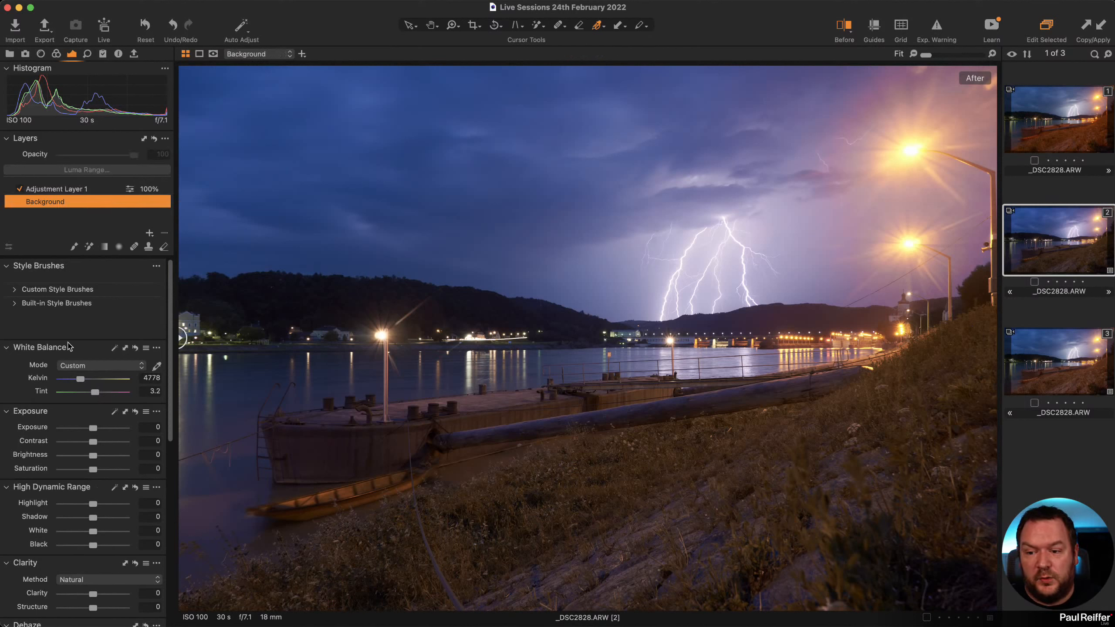
pyautogui.click(56, 53)
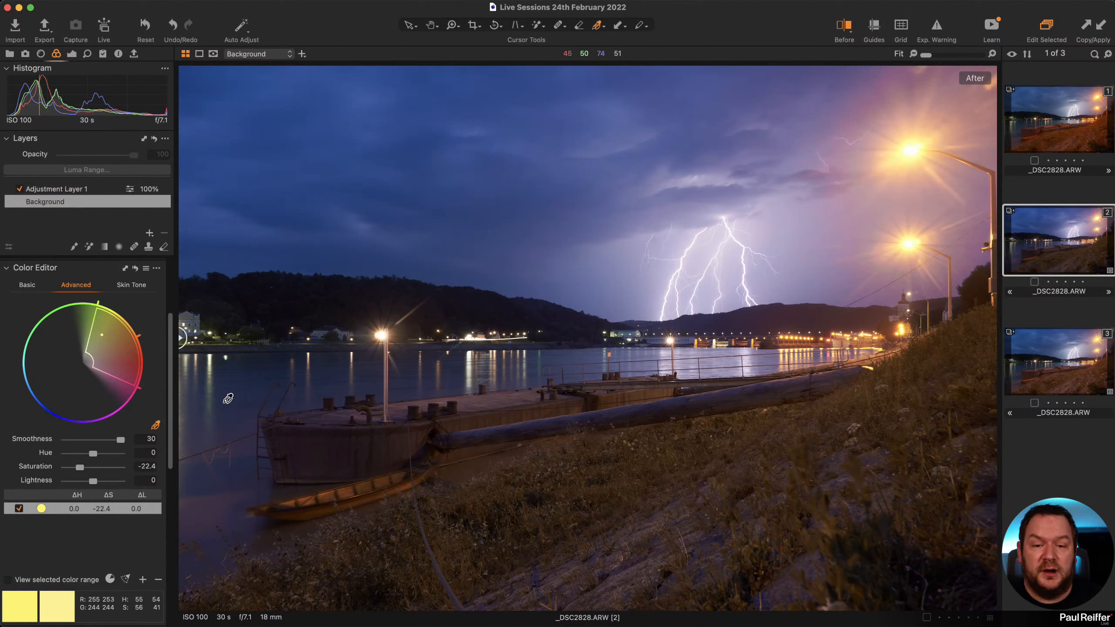
pyautogui.press('y')
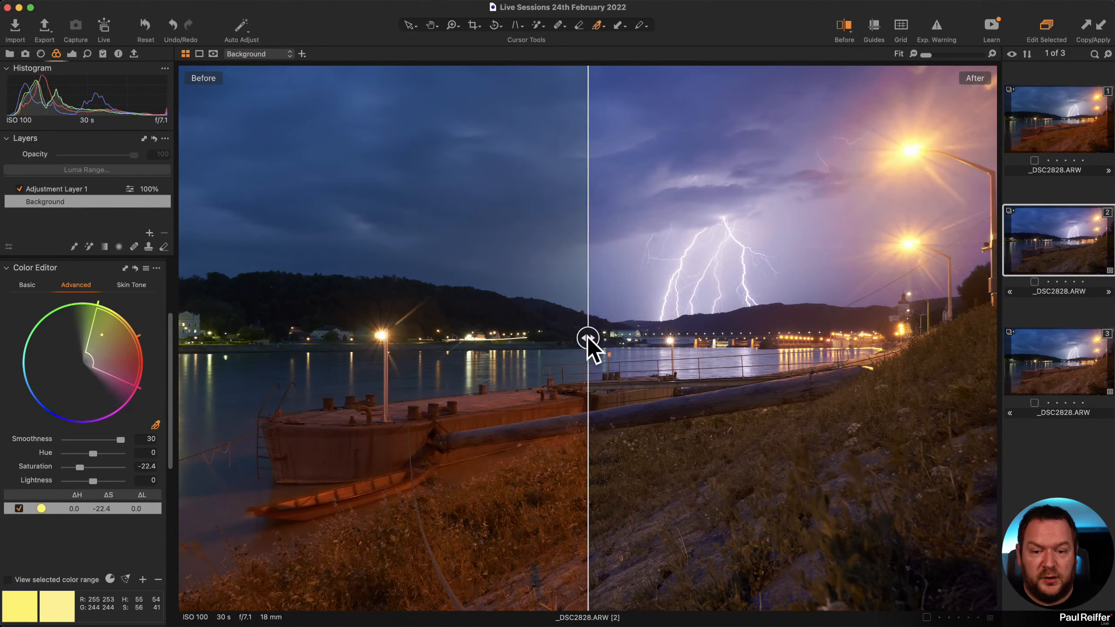
pyautogui.moveTo(589, 338)
pyautogui.mouseDown()
pyautogui.moveTo(918, 333)
pyautogui.moveTo(805, 349)
pyautogui.moveTo(580, 338)
pyautogui.moveTo(595, 338)
pyautogui.mouseUp()
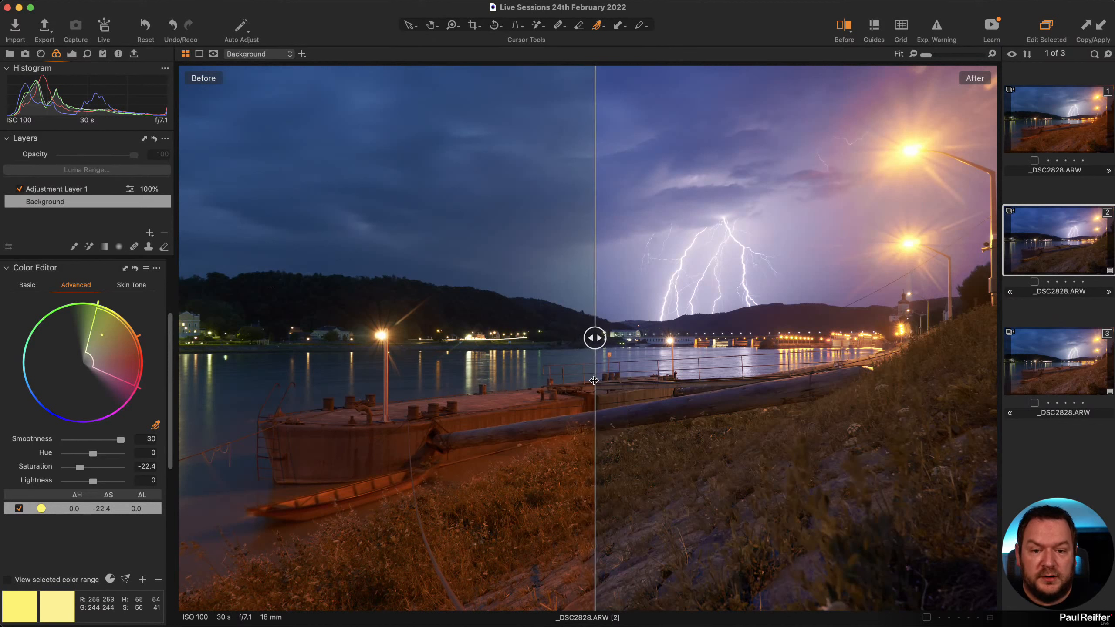